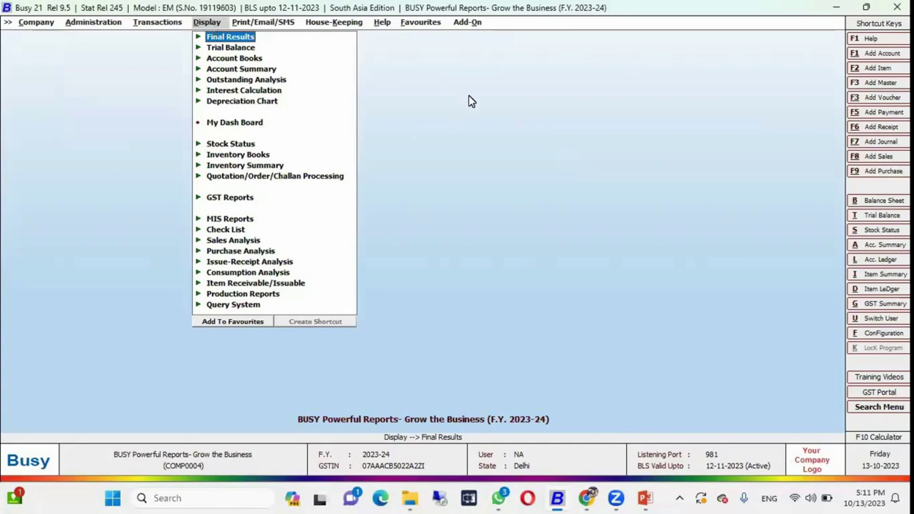
# Step: Open the standard horizontal Balance Sheet report and set its ending date to 31-03-2024
pyautogui.press('Return')
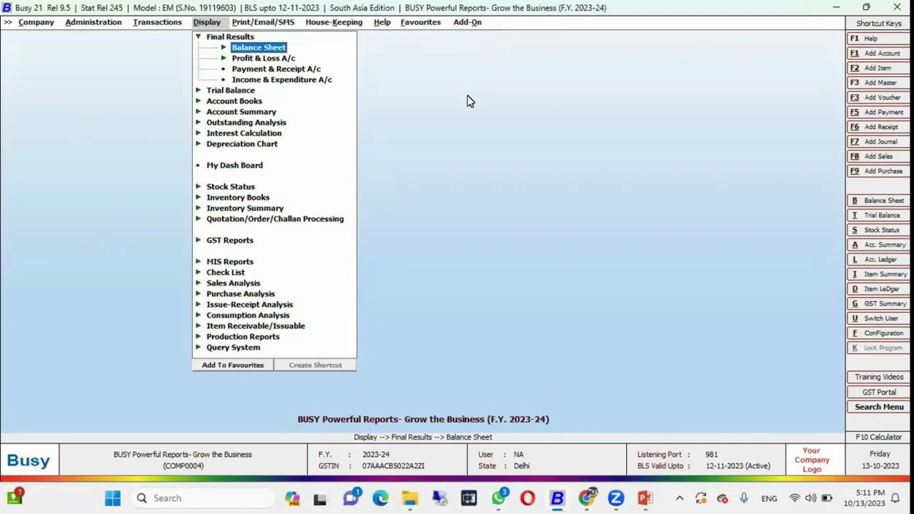
pyautogui.press('Return')
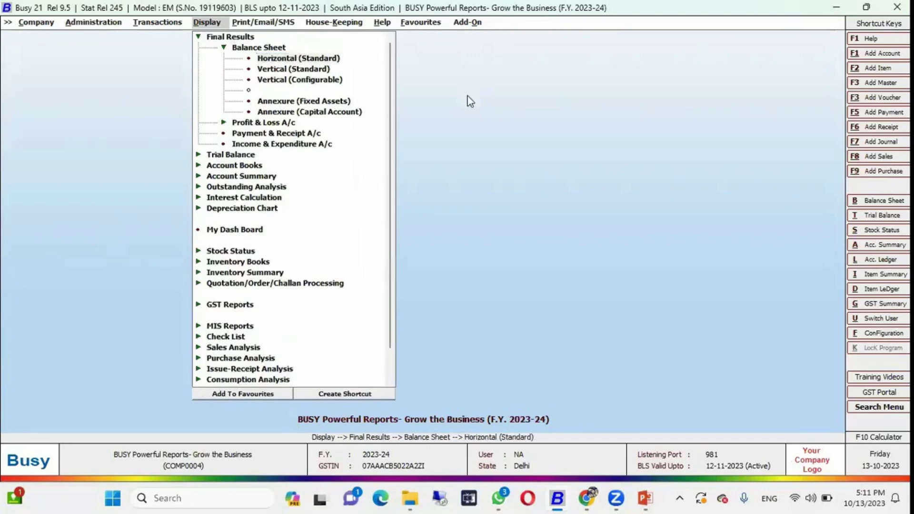
pyautogui.press('Return')
pyautogui.press('Return')
pyautogui.write('31')
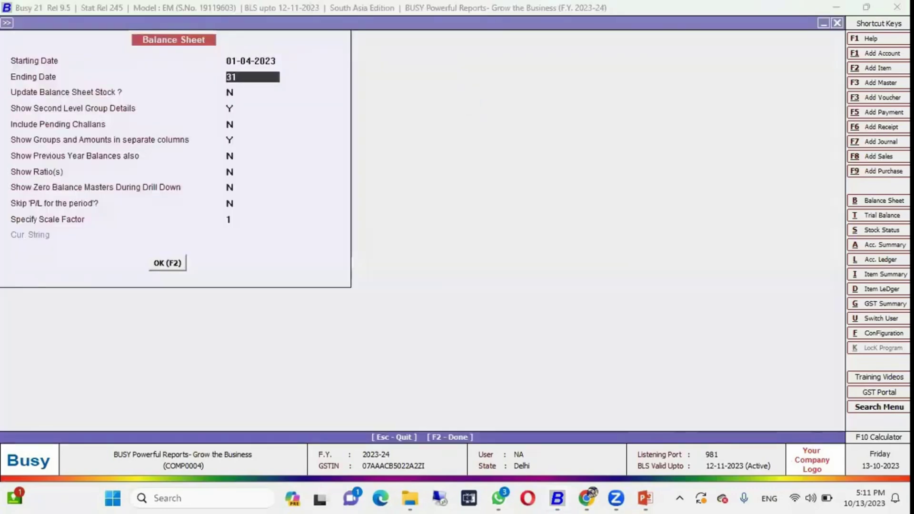
pyautogui.write('-03')
pyautogui.press('Return')
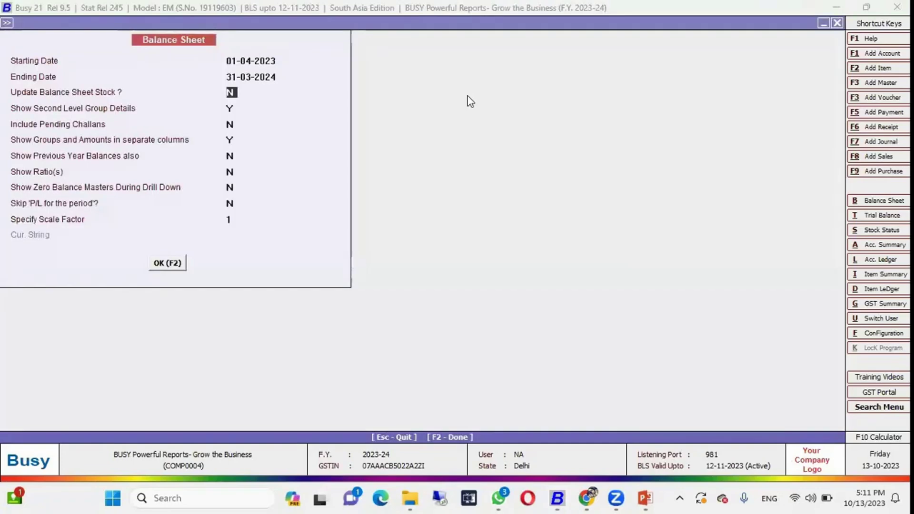
# Step: Enable updating of the balance sheet stock, keep the remaining options as they are, and generate the Balance Sheet
pyautogui.write('y')
pyautogui.press('Return')
pyautogui.press('Return')
pyautogui.press('Return')
pyautogui.press('Return')
pyautogui.press('Return')
pyautogui.press('Return')
pyautogui.press('Return')
pyautogui.press('Return')
pyautogui.press('Return')
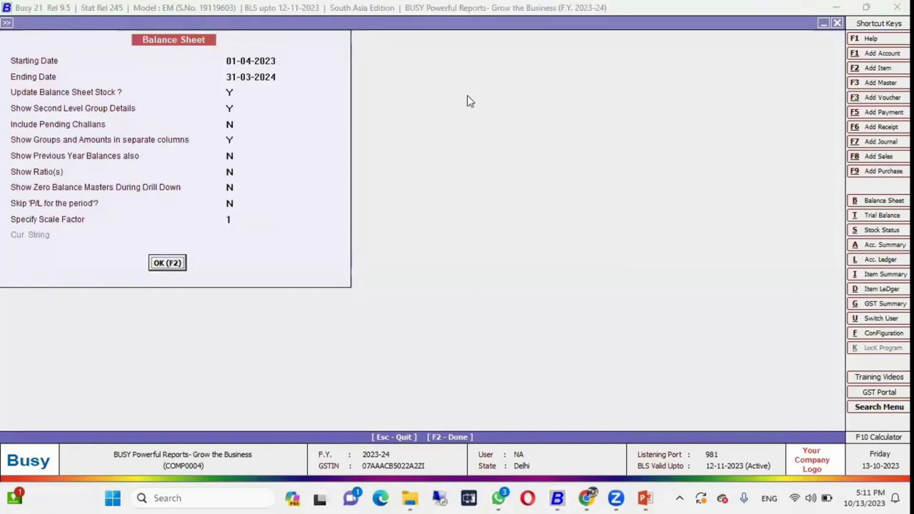
pyautogui.press('Return')
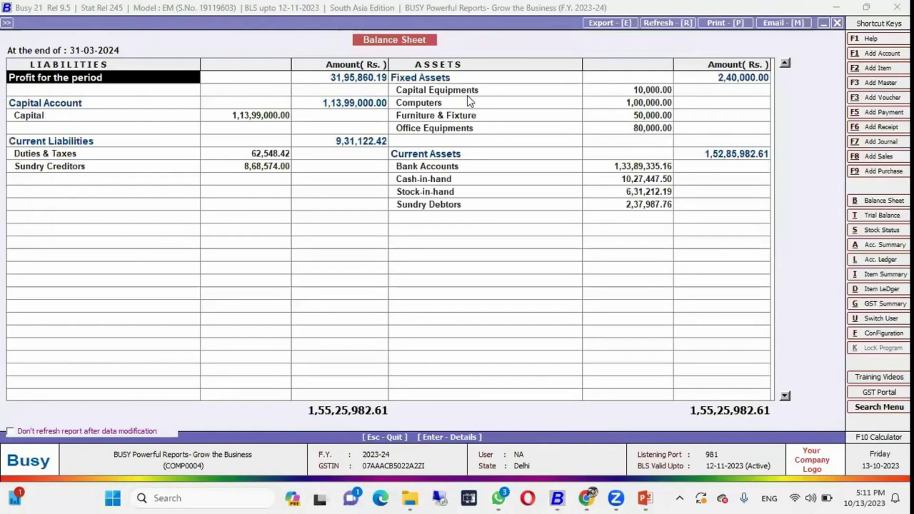
# Step: Examine the assets side of the Balance Sheet, from Fixed Assets through Current Assets to Stock-in-hand
pyautogui.press('Right')
pyautogui.press('Right')
pyautogui.press('Right')
pyautogui.press('Right')
pyautogui.press('Left')
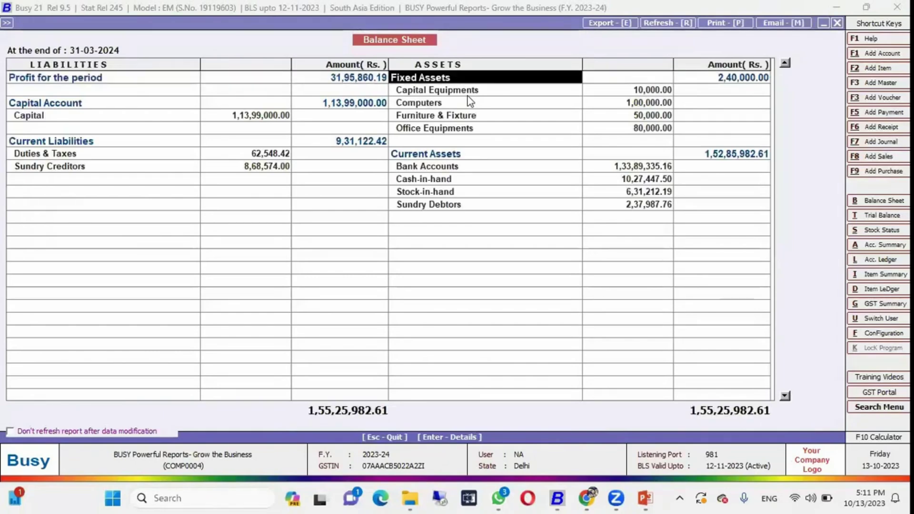
pyautogui.press('Down')
pyautogui.press('Right')
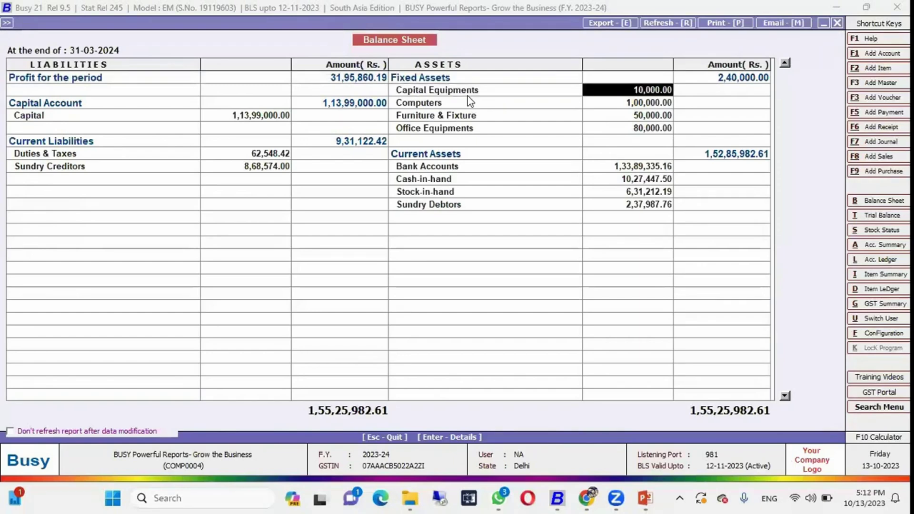
pyautogui.press('Down')
pyautogui.press('Down')
pyautogui.press('Down')
pyautogui.press('Left')
pyautogui.press('Down')
pyautogui.press('Down')
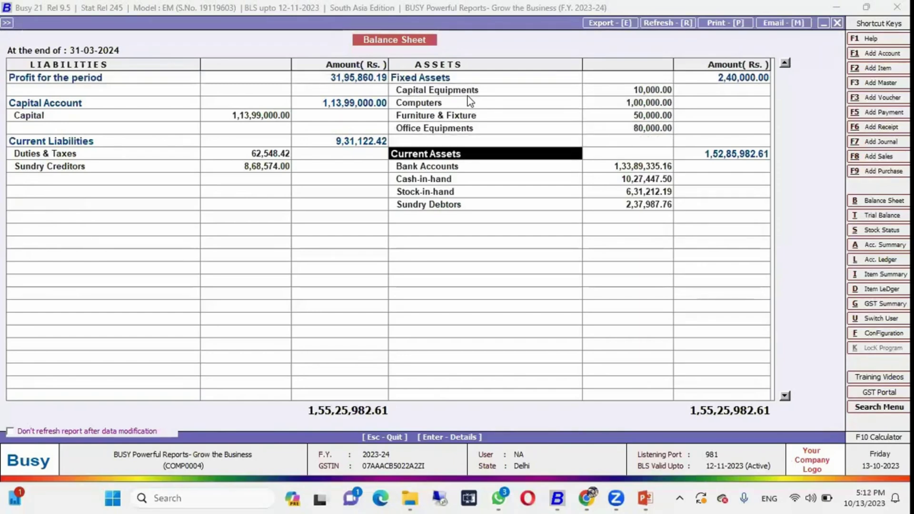
pyautogui.press('Down')
pyautogui.press('Down')
pyautogui.press('Down')
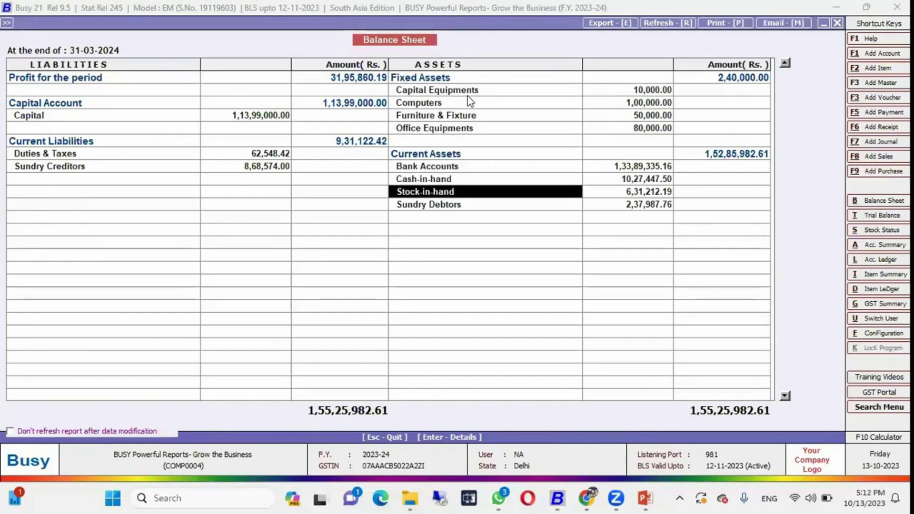
# Step: Drill down from Profit for the period into its Profit & Loss breakdown, and close the Balance Sheet report
pyautogui.press('Left')
pyautogui.press('Up')
pyautogui.press('Up')
pyautogui.press('Up')
pyautogui.press('Left')
pyautogui.press('Left')
pyautogui.press('Up')
pyautogui.press('Up')
pyautogui.press('Up')
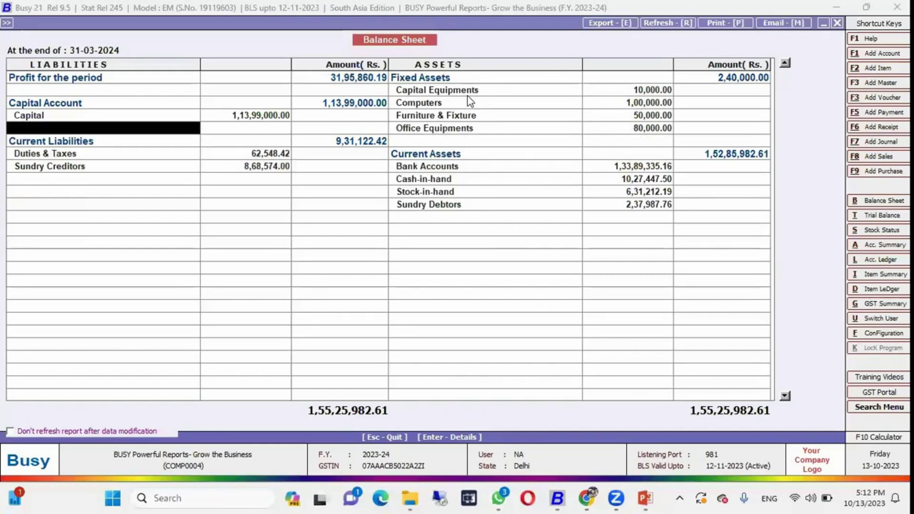
pyautogui.press('Up')
pyautogui.press('Up')
pyautogui.press('Up')
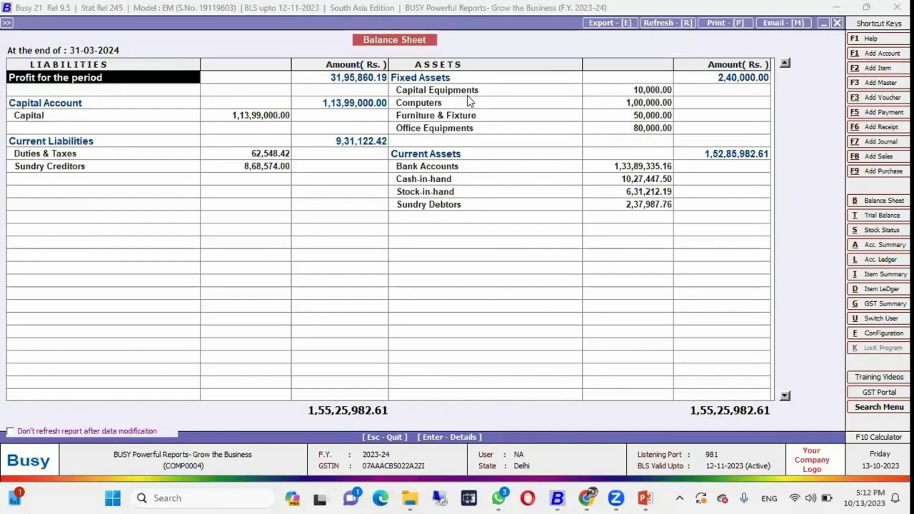
pyautogui.press('Return')
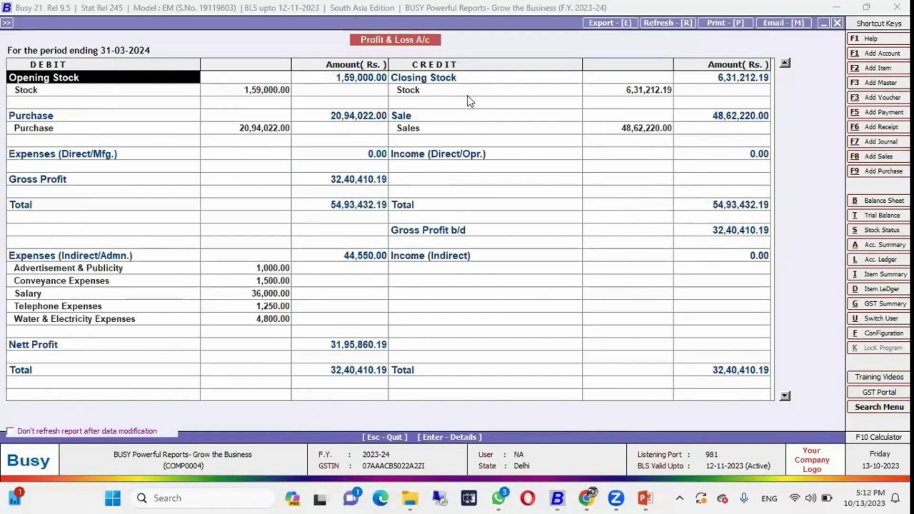
pyautogui.press('Escape')
pyautogui.press('Escape')
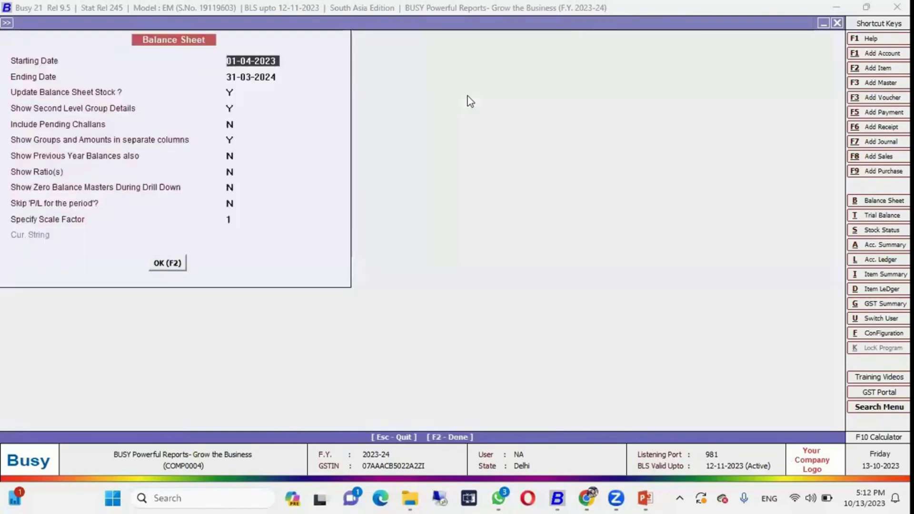
pyautogui.press('Escape')
# Step: Open the standard horizontal Profit & Loss A/c report and set its ending date to 31-03-2024
pyautogui.press('Left')
pyautogui.press('Left')
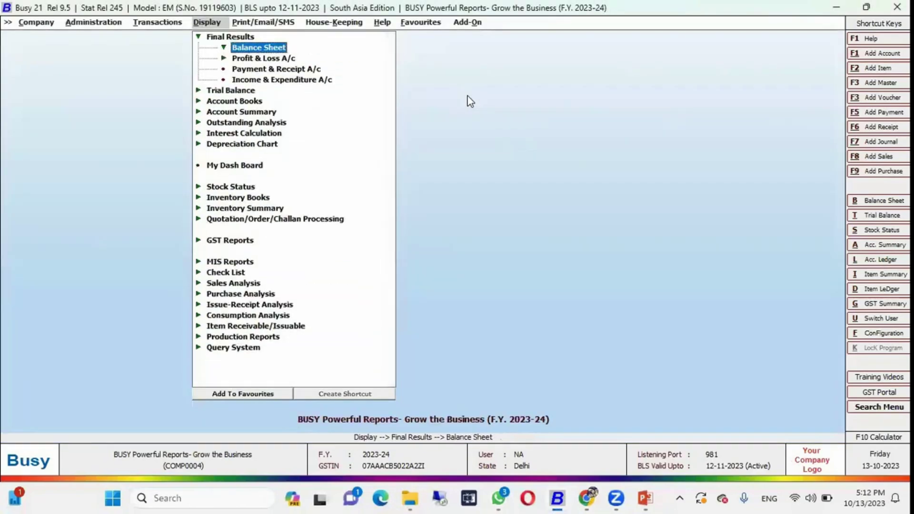
pyautogui.press('Down')
pyautogui.press('Right')
pyautogui.press('Down')
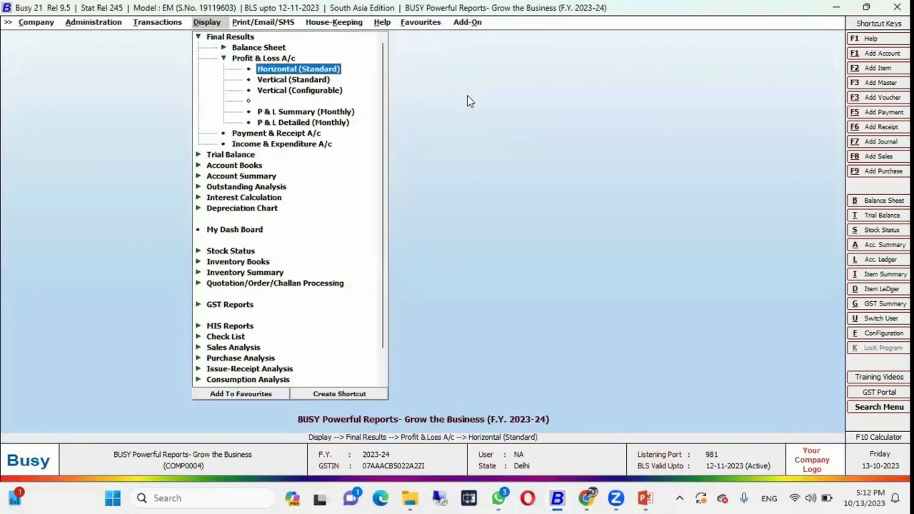
pyautogui.press('Return')
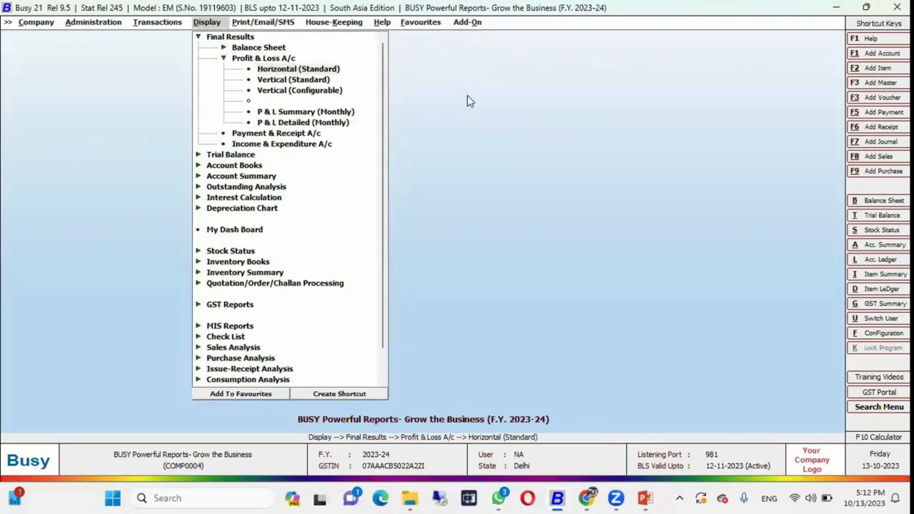
pyautogui.press('Return')
pyautogui.write('31.3')
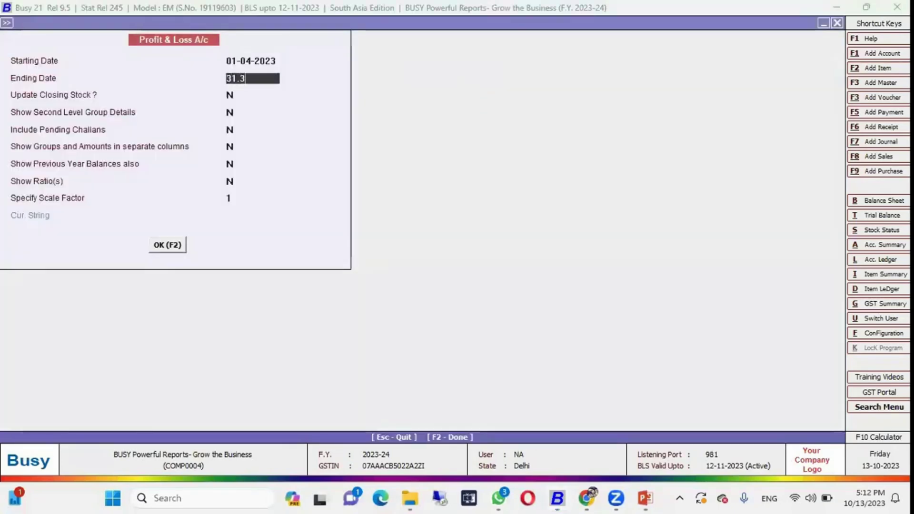
pyautogui.press('Return')
# Step: Enable updating of the closing stock and generate the Profit & Loss A/c report
pyautogui.press('y')
pyautogui.press('Return')
pyautogui.press('Return')
pyautogui.press('F2')
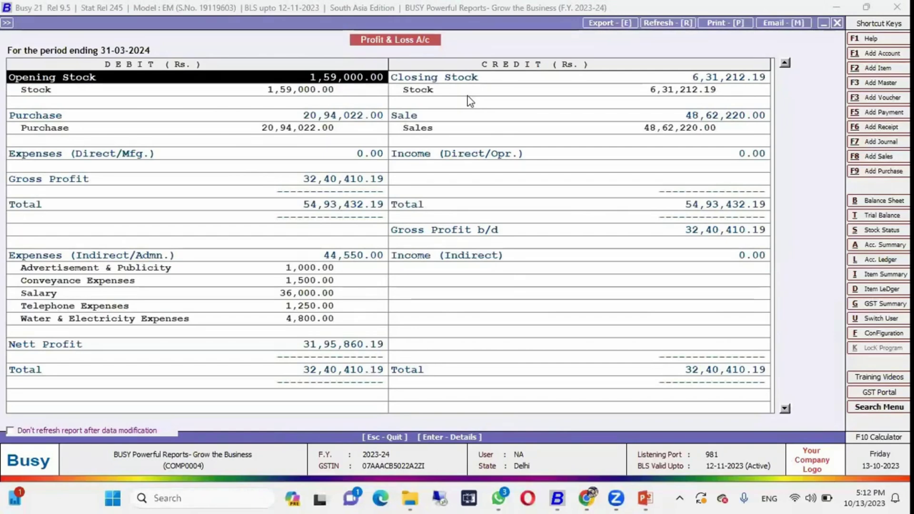
# Step: Review the opening and closing stock and compare the Purchase and Sales entries in the Profit & Loss A/c
pyautogui.press('Right')
pyautogui.press('Left')
pyautogui.press('Right')
pyautogui.press('Down')
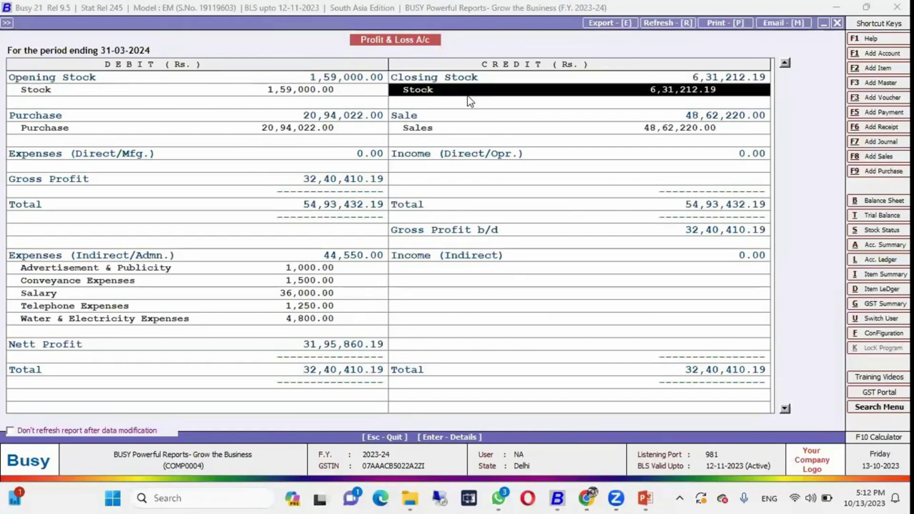
pyautogui.press('Down')
pyautogui.press('Down')
pyautogui.press('Left')
pyautogui.press('Right')
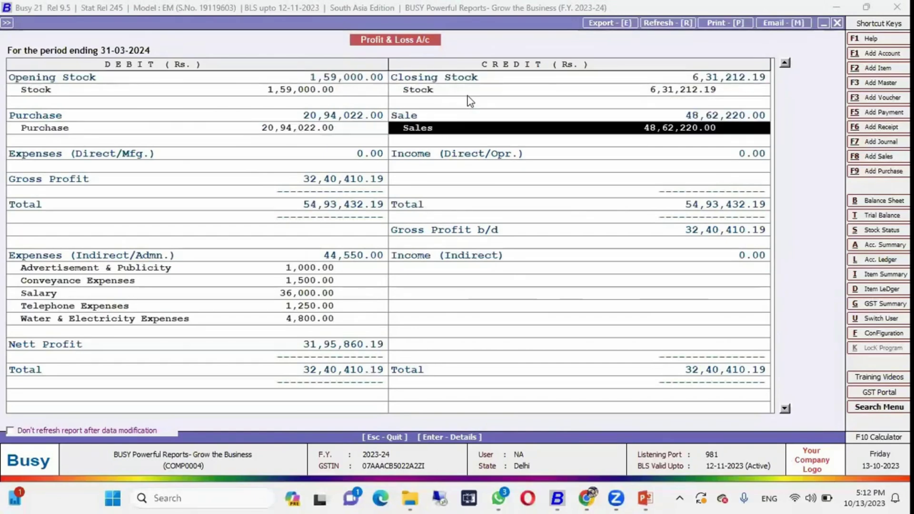
pyautogui.press('Left')
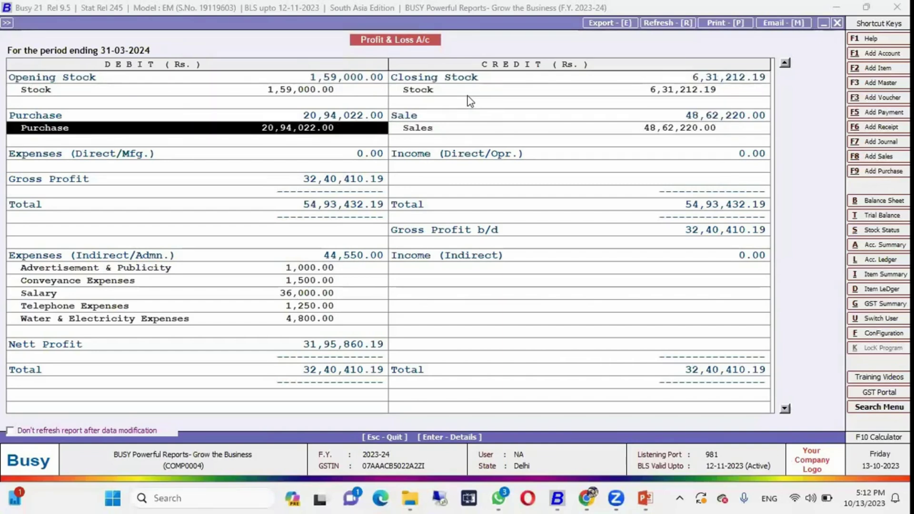
pyautogui.press('Right')
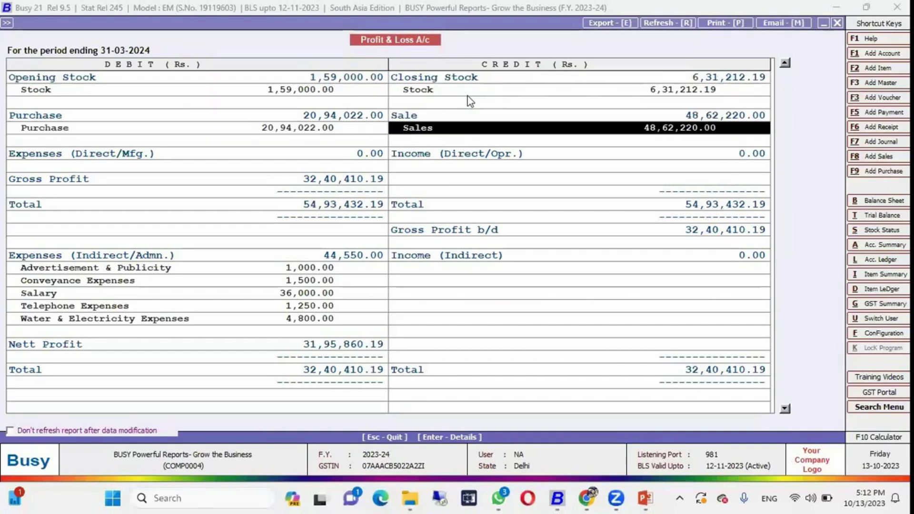
# Step: Check the direct expenses, Gross Profit and Total rows of the Profit & Loss A/c
pyautogui.press('Down')
pyautogui.press('Left')
pyautogui.press('Down')
pyautogui.press('Down')
pyautogui.press('Down')
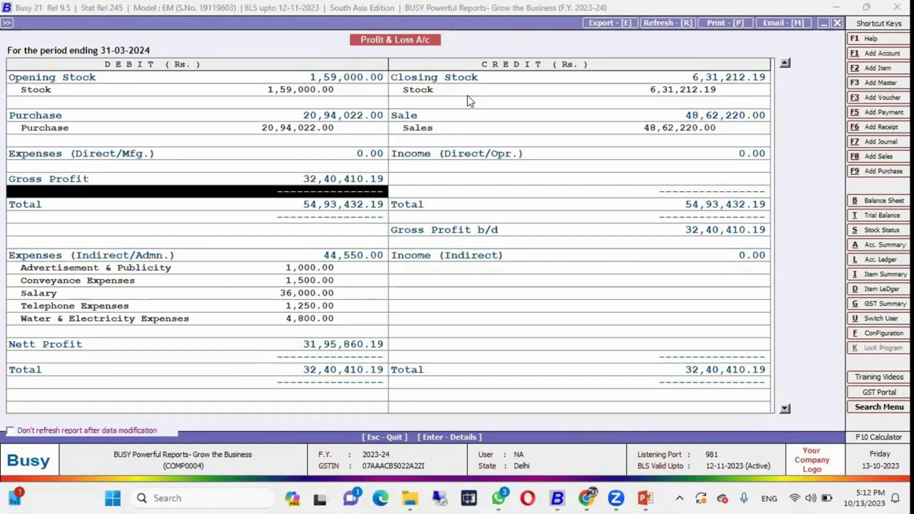
pyautogui.press('Down')
pyautogui.press('Down')
pyautogui.press('Down')
# Step: Review the indirect income, the indirect expense heads and the Nett Profit, and close the Profit & Loss A/c report
pyautogui.press('Down')
pyautogui.press('Down')
pyautogui.press('Down')
pyautogui.press('Down')
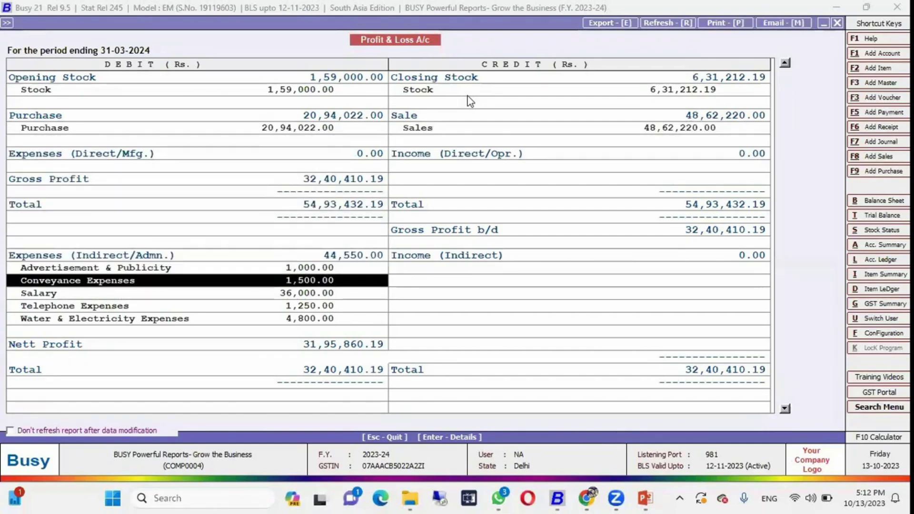
pyautogui.press('Down')
pyautogui.press('Down')
pyautogui.press('Down')
pyautogui.press('Up')
pyautogui.press('Right')
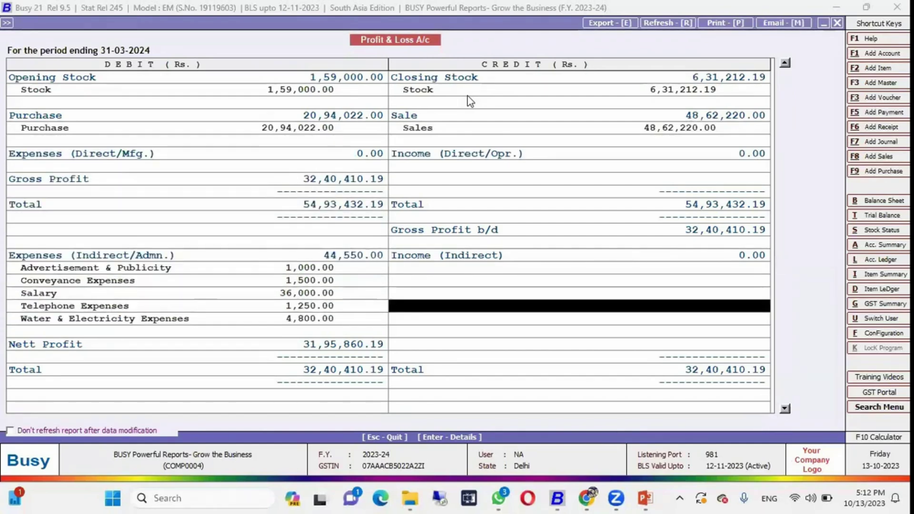
pyautogui.press('Up')
pyautogui.press('Up')
pyautogui.press('Down')
pyautogui.press('Down')
pyautogui.press('Left')
pyautogui.press('Down')
pyautogui.press('Down')
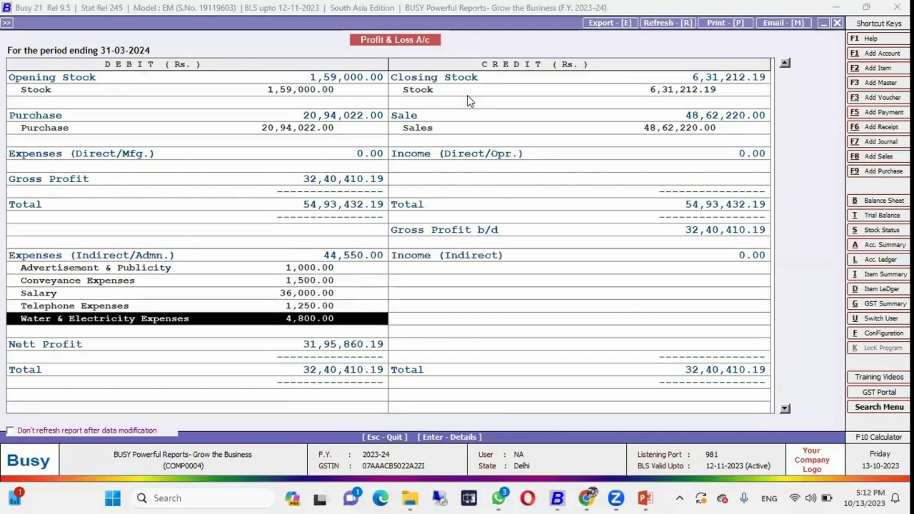
pyautogui.press('Down')
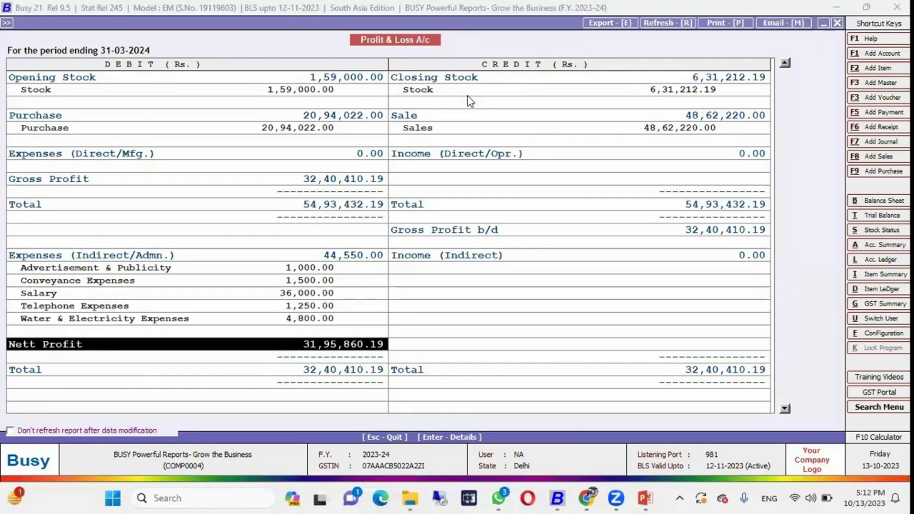
pyautogui.press('Escape')
pyautogui.press('Escape')
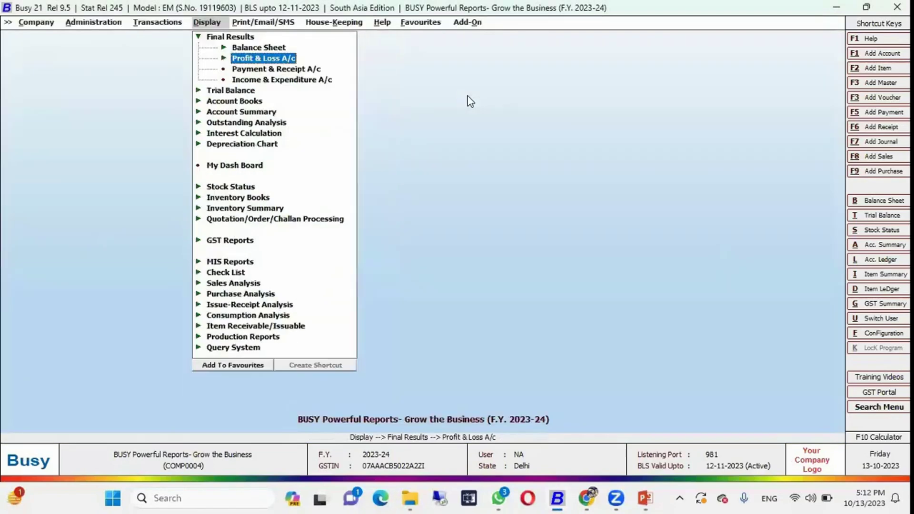
# Step: Expand the Trial Balance reports and view the formats offered under Closing Trial - Alphabetical
pyautogui.press('Up')
pyautogui.press('Down')
pyautogui.press('Up')
pyautogui.press('Up')
pyautogui.press('Left')
pyautogui.press('Down')
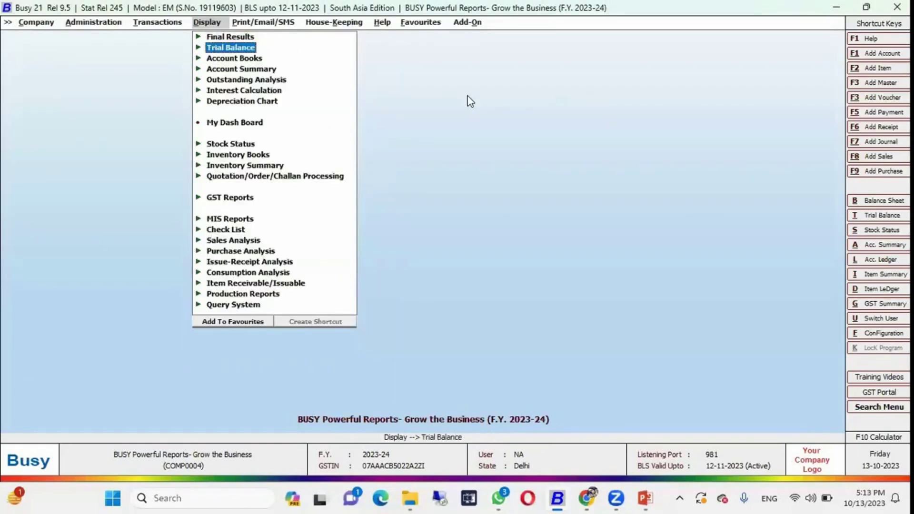
pyautogui.press('Right')
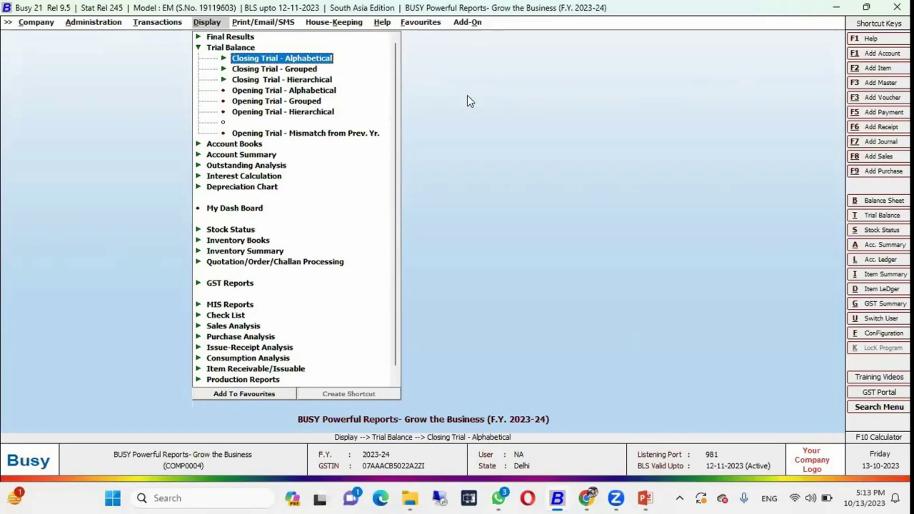
pyautogui.press('Right')
pyautogui.press('Right')
pyautogui.press('Left')
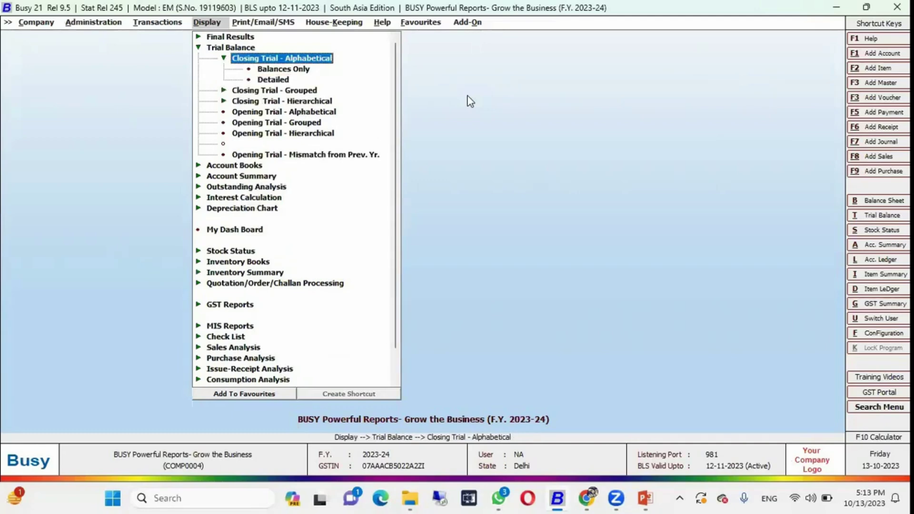
# Step: Look through the Balance Sheet formats and annexures under Final Results, then collapse that group again
pyautogui.press('Left')
pyautogui.press('Left')
pyautogui.press('Up')
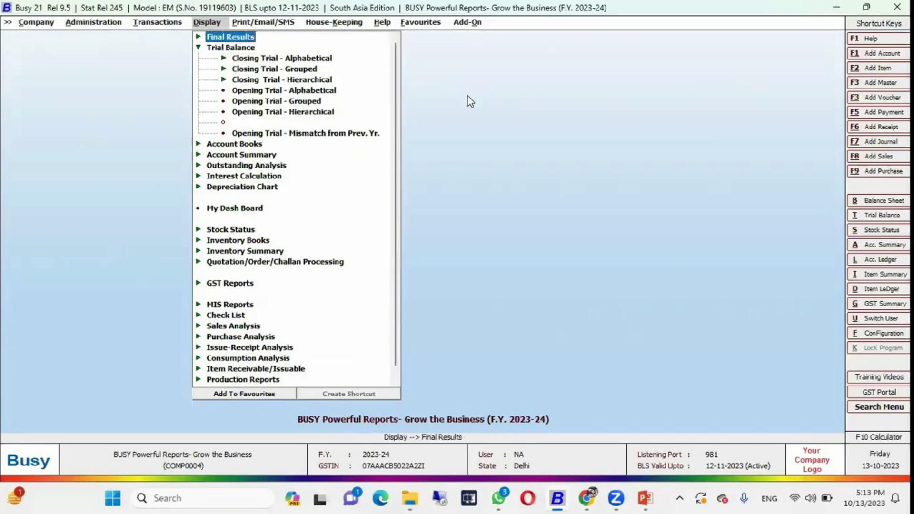
pyautogui.press('Right')
pyautogui.press('Right')
pyautogui.press('Right')
pyautogui.press('Right')
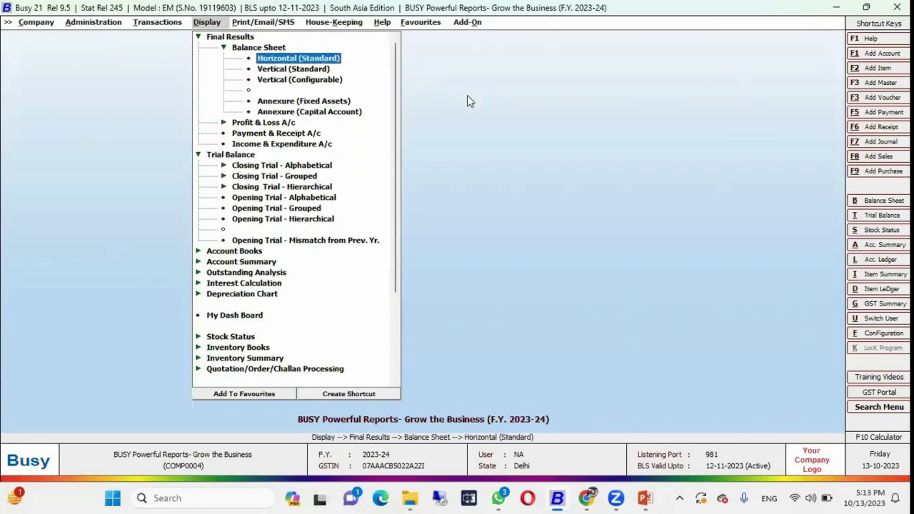
pyautogui.press('Down')
pyautogui.press('Down')
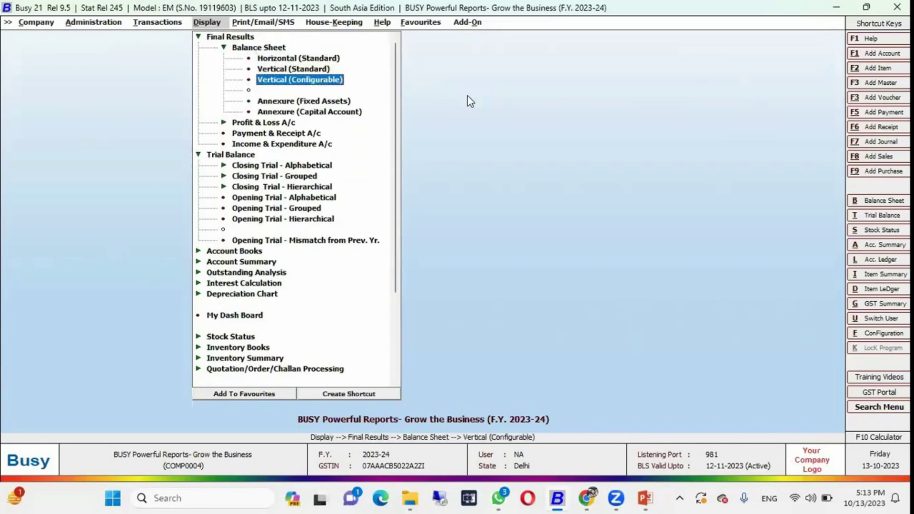
pyautogui.press('Down')
pyautogui.press('Down')
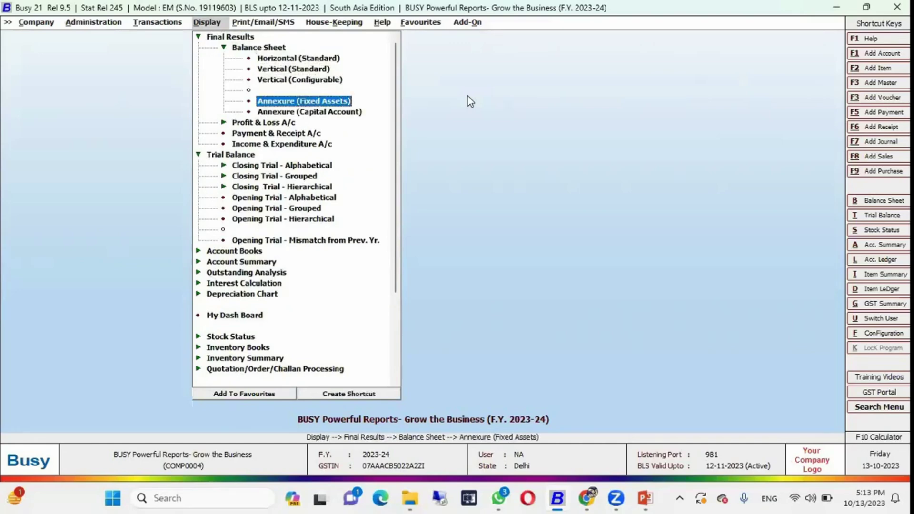
pyautogui.press('Down')
pyautogui.press('Up')
pyautogui.press('Up')
pyautogui.press('Up')
pyautogui.press('Up')
pyautogui.press('Up')
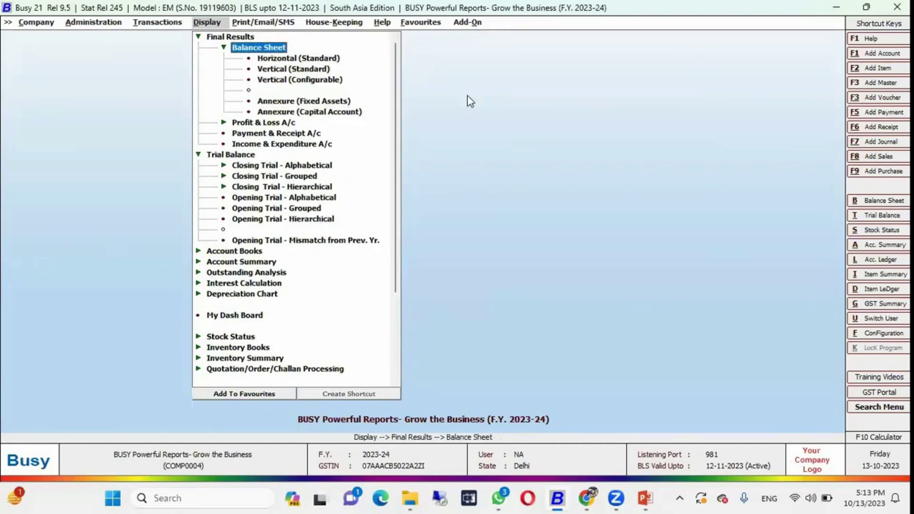
pyautogui.press('Left')
pyautogui.press('Up')
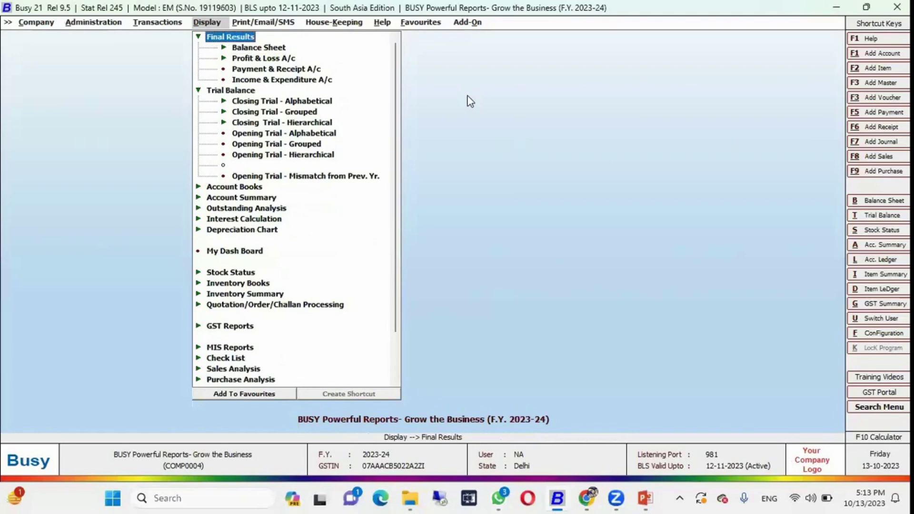
pyautogui.press('Left')
# Step: Look over the Closing Trial and Opening Trial report types offered under Trial Balance
pyautogui.press('Down')
pyautogui.press('Down')
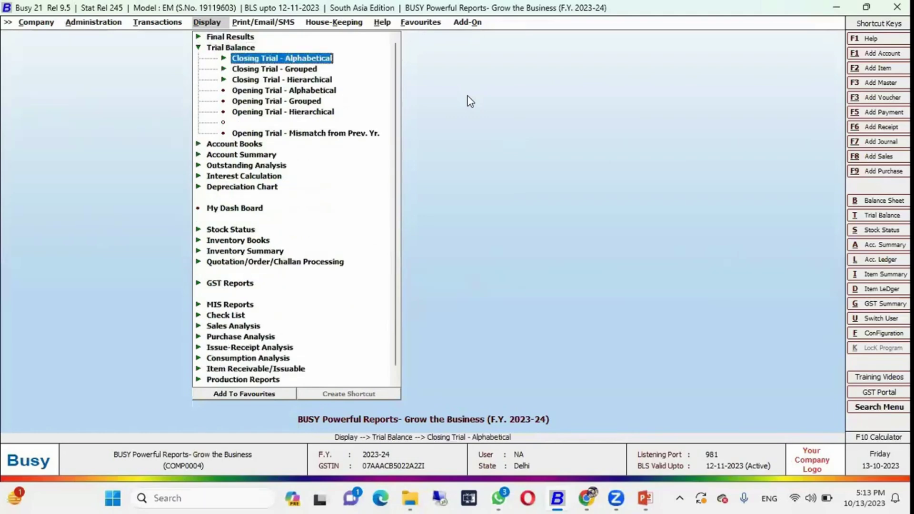
pyautogui.press('Down')
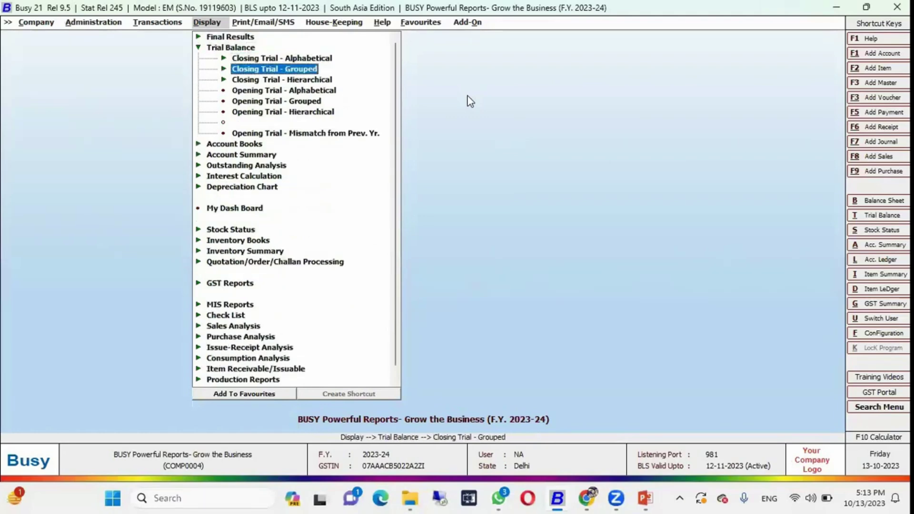
pyautogui.press('Down')
pyautogui.press('Down')
pyautogui.press('Down')
pyautogui.press('Up')
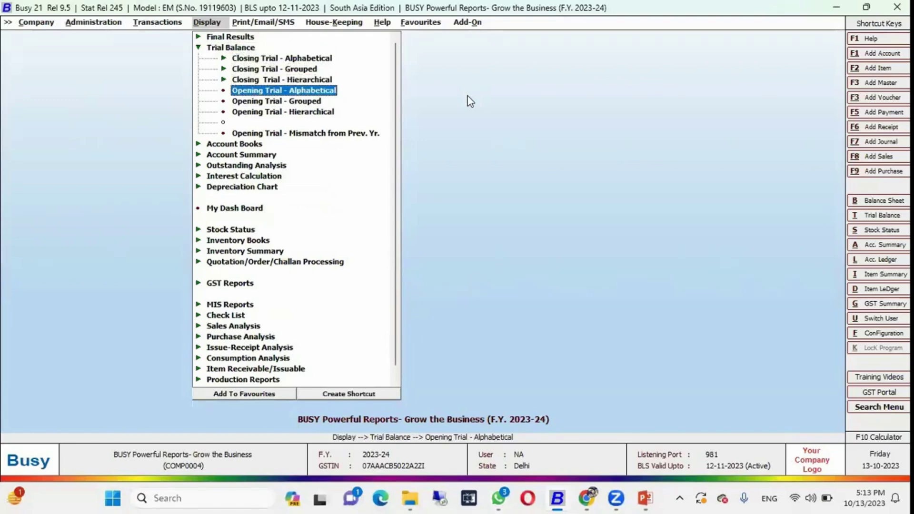
pyautogui.press('Up')
pyautogui.press('Up')
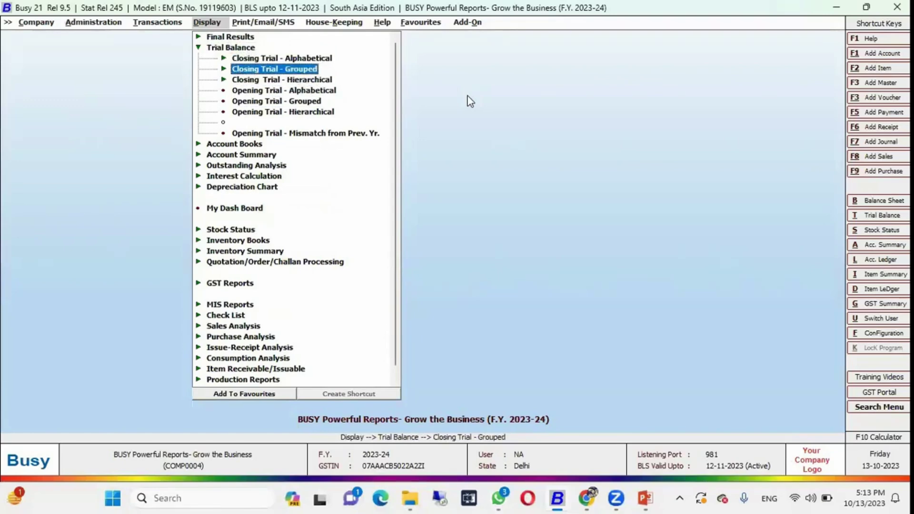
# Step: Generate the alphabetical closing trial balance in Balances Only format for all accounts as on 04-09-2023
pyautogui.press('Up')
pyautogui.press('Return')
pyautogui.press('Down')
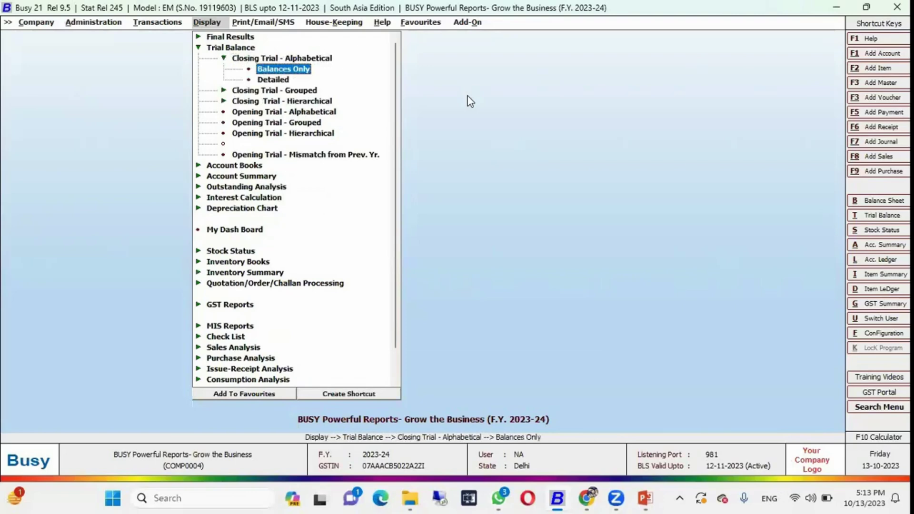
pyautogui.press('Return')
pyautogui.press('Return')
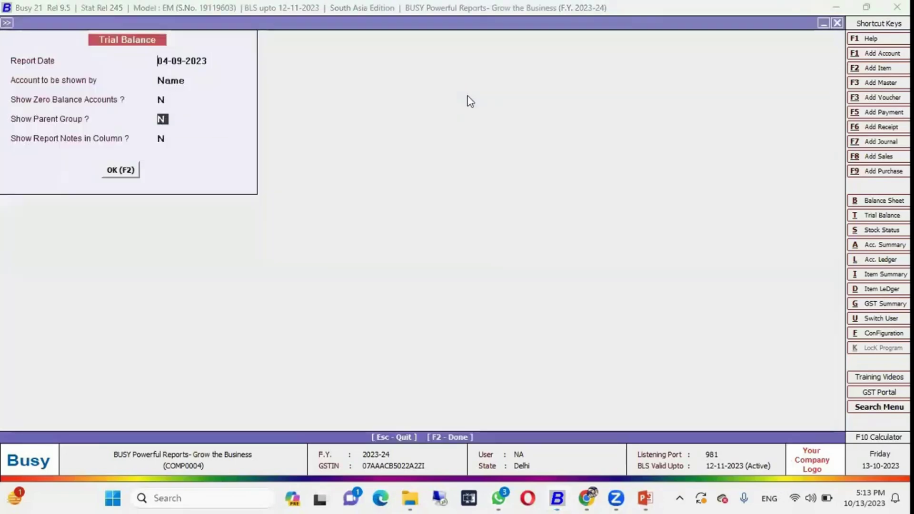
pyautogui.press('F2')
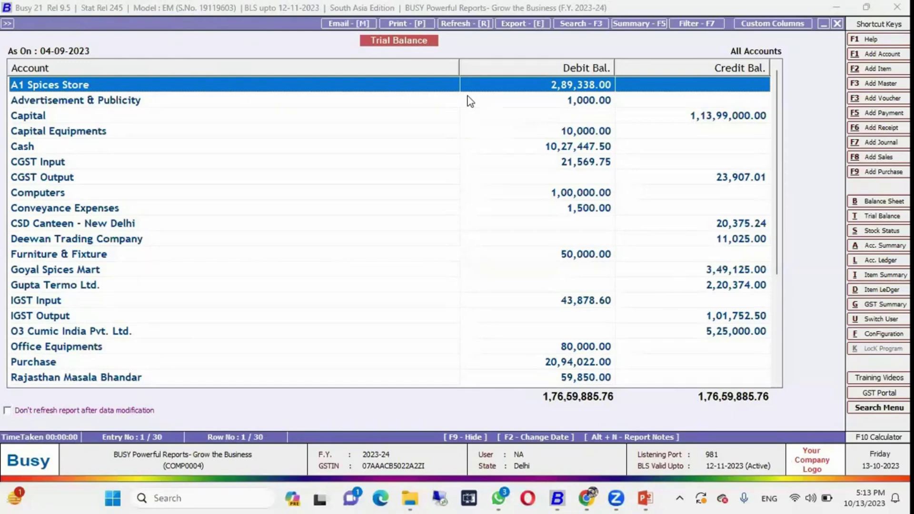
# Step: Examine the debit and credit balances of the accounts from A1 Spices Store down to CSD Canteen - New Delhi
pyautogui.press('Down')
pyautogui.press('Down')
pyautogui.press('Down')
pyautogui.press('Down')
pyautogui.press('Down')
pyautogui.press('Down')
pyautogui.press('Down')
pyautogui.press('Down')
pyautogui.press('Down')
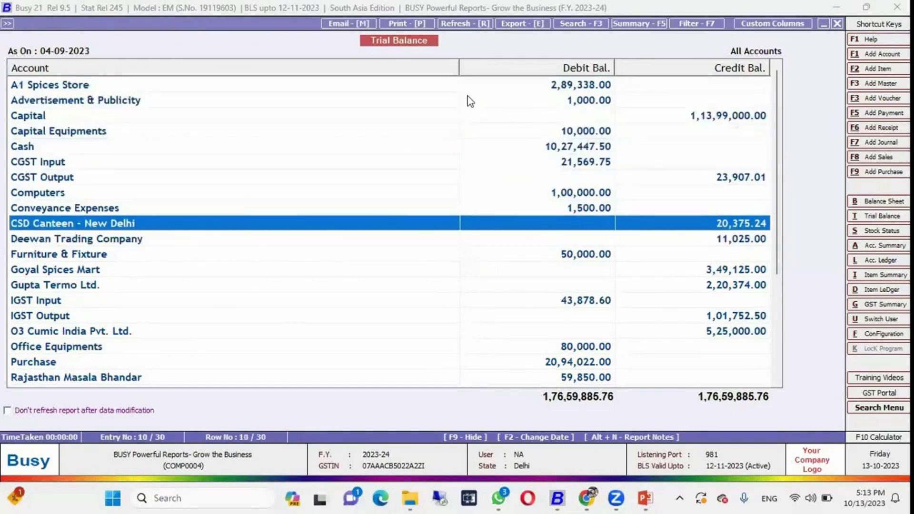
# Step: Open the account ledger of Goyal Spices Mart from the Trial Balance and return to the report
pyautogui.press('Down')
pyautogui.press('Down')
pyautogui.press('Down')
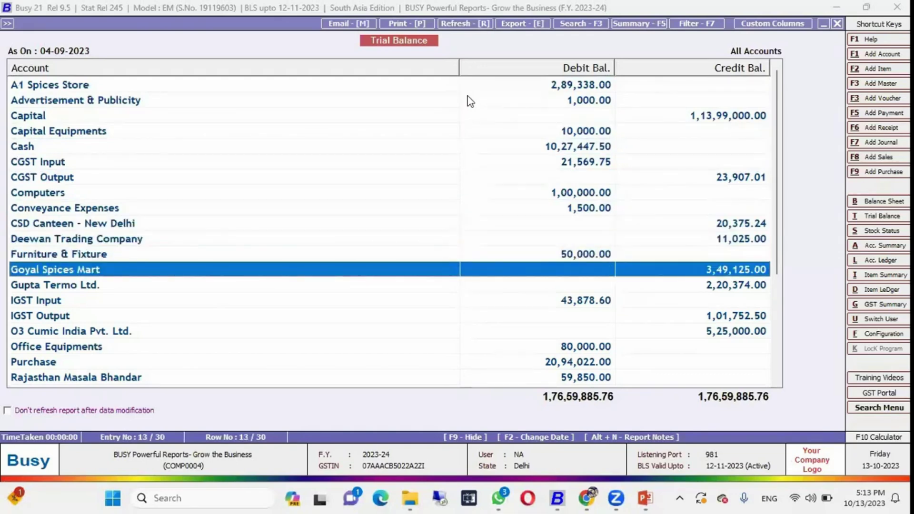
pyautogui.press('Return')
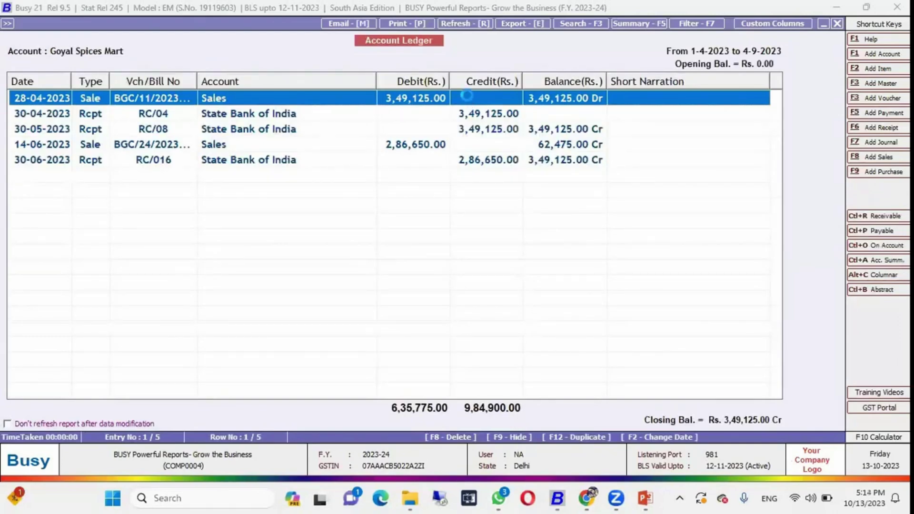
pyautogui.press('Escape')
pyautogui.press('Escape')
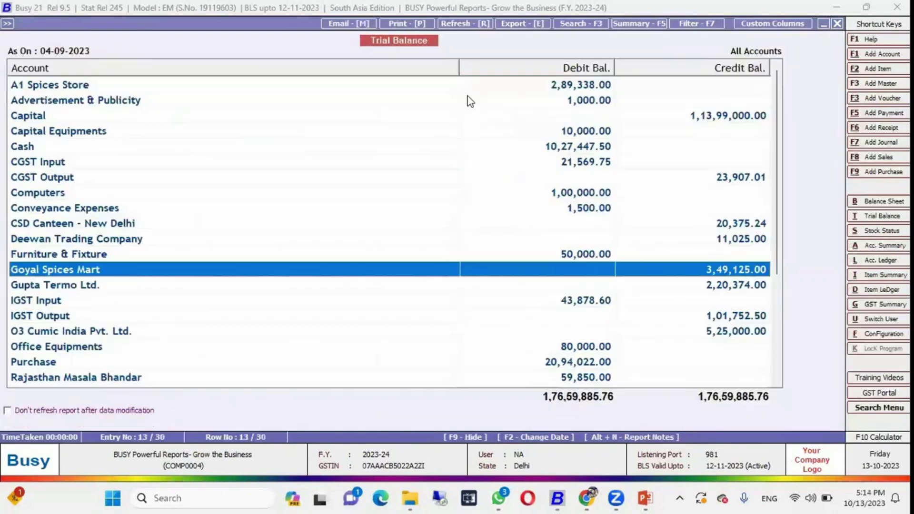
# Step: Go back up the account list to A1 Spices Store and close the Balances Only report
pyautogui.press('Up')
pyautogui.press('Up')
pyautogui.press('Up')
pyautogui.press('Up')
pyautogui.press('Up')
pyautogui.press('Up')
pyautogui.press('Up')
pyautogui.press('Up')
pyautogui.press('Up')
pyautogui.press('Up')
pyautogui.press('Up')
pyautogui.press('Up')
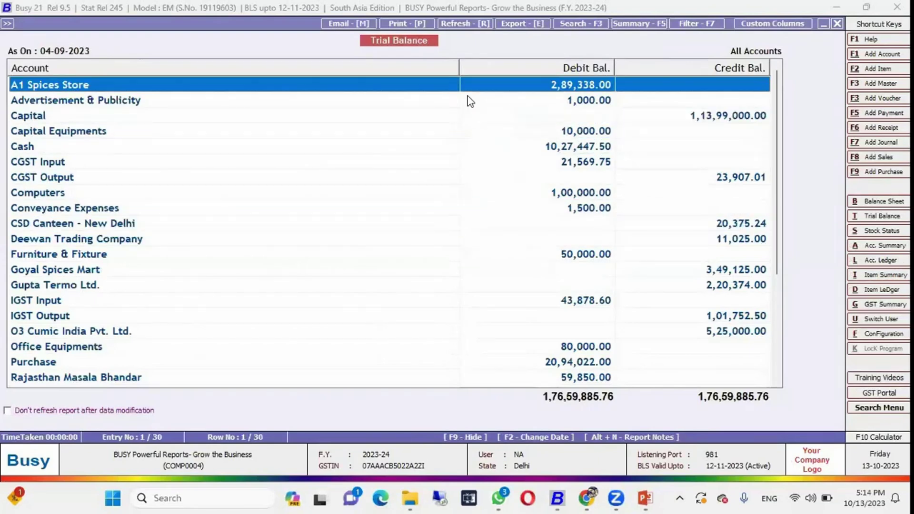
pyautogui.press('Escape')
pyautogui.press('Escape')
pyautogui.press('Escape')
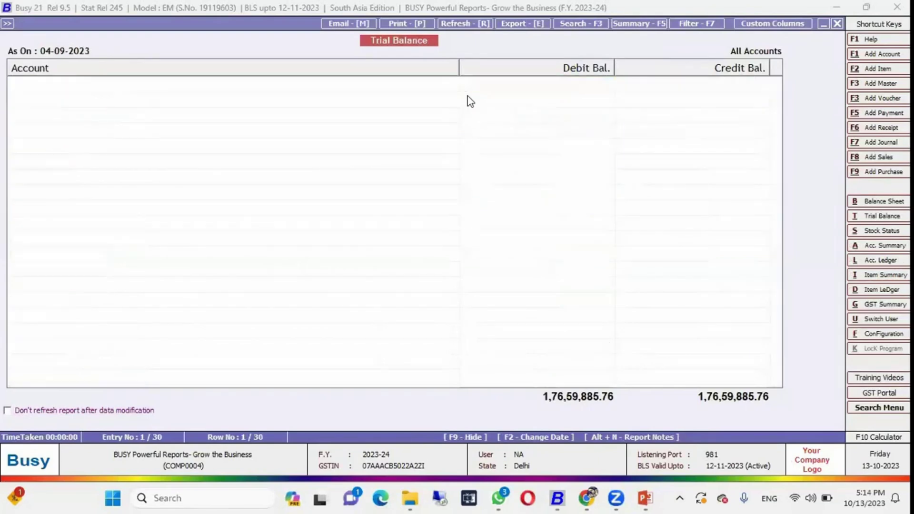
# Step: Generate the Detailed alphabetical trial balance for all accounts from 01-04-2023 to 04-09-2023, shown by Name
pyautogui.press('Return')
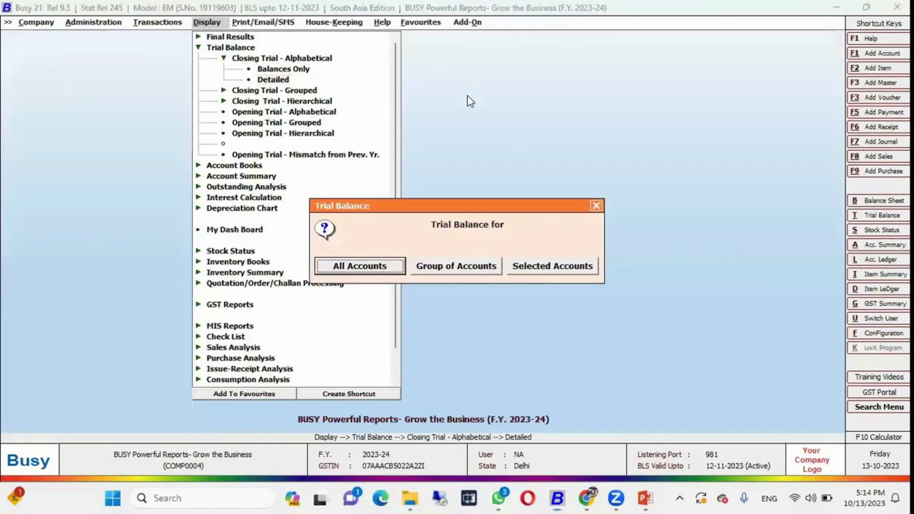
pyautogui.press('Return')
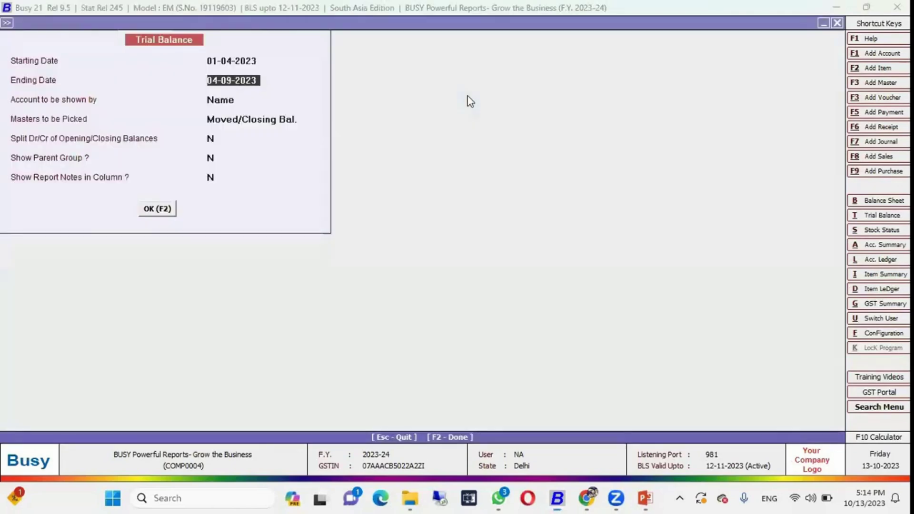
pyautogui.press('Return')
pyautogui.press('Return')
pyautogui.press('Return')
pyautogui.press('Return')
pyautogui.press('Return')
pyautogui.press('Return')
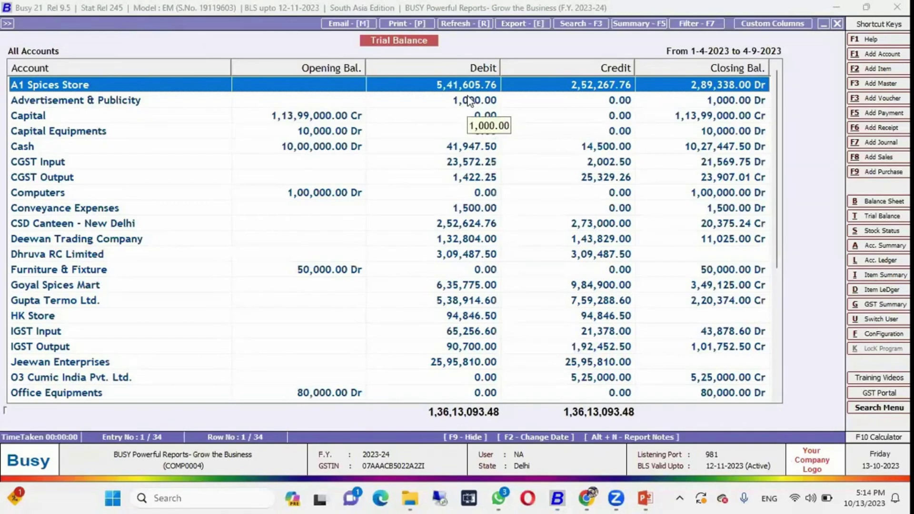
# Step: Review the opening, debit, credit and closing columns of all accounts, then close the Detailed trial balance and collapse Trial Balance
pyautogui.scroll(-5, 469, 100)
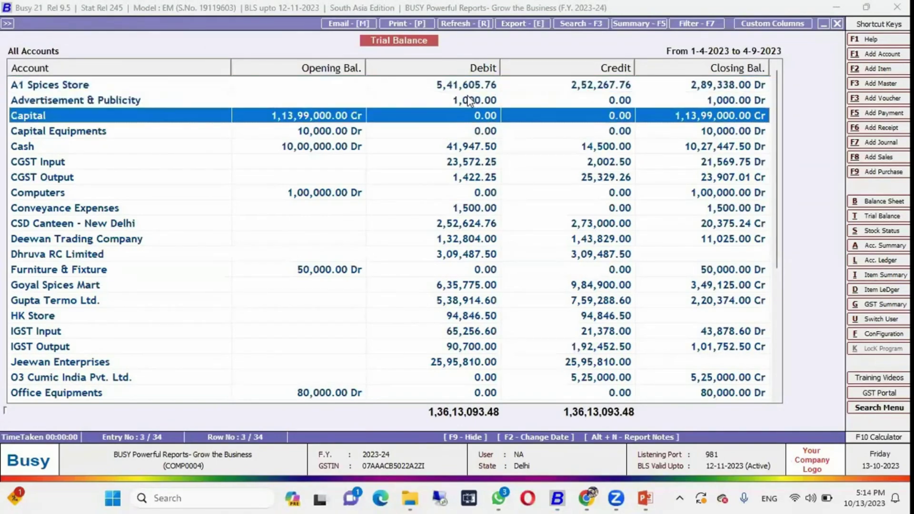
pyautogui.scroll(-10, 469, 100)
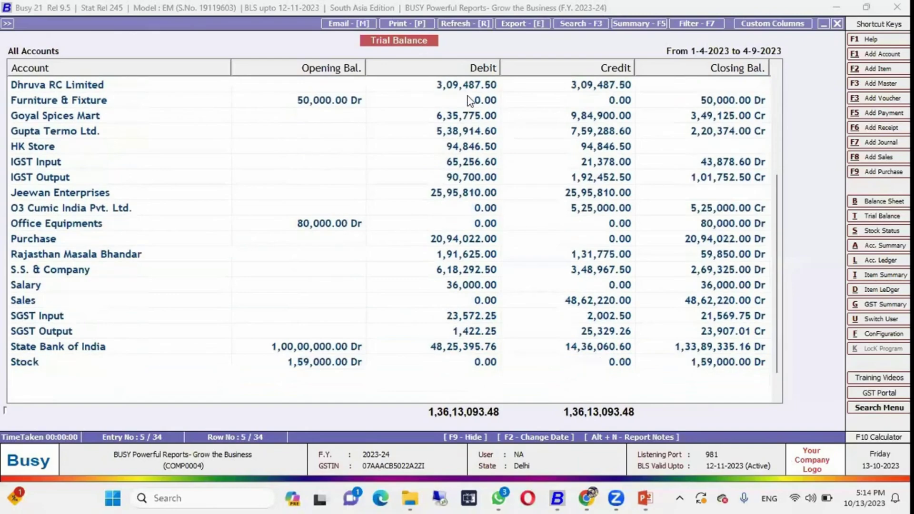
pyautogui.scroll(15, 469, 100)
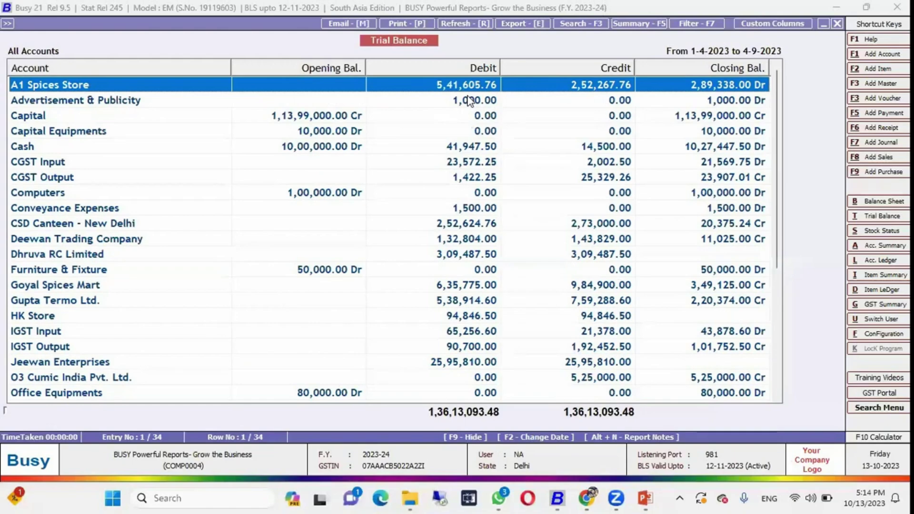
pyautogui.press('Escape')
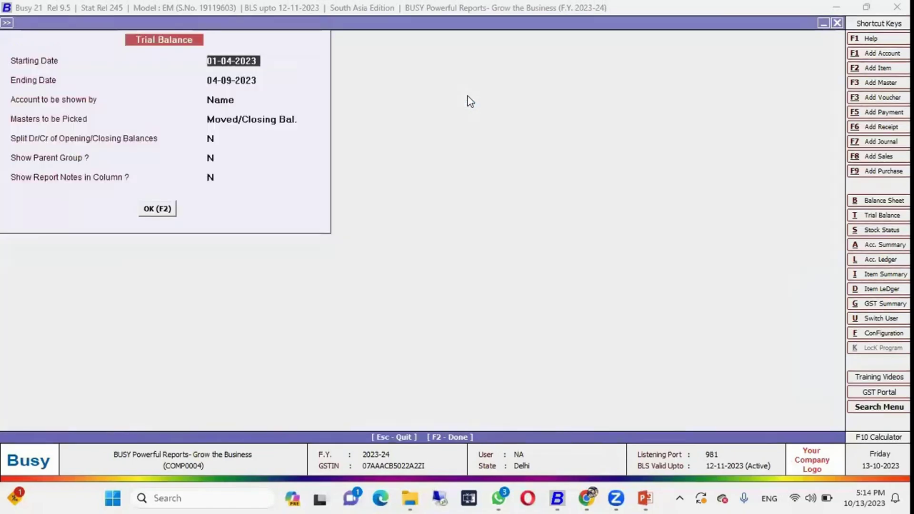
pyautogui.press('Escape')
pyautogui.press('Escape')
pyautogui.press('Escape')
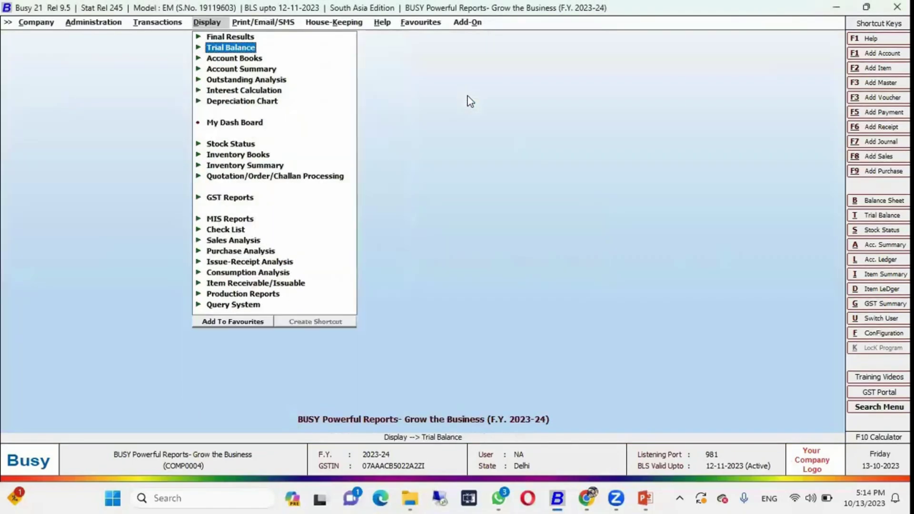
# Step: Generate the Day Book under Account Books for the period 1-4-2023 to 4-9-2023
pyautogui.press('Down')
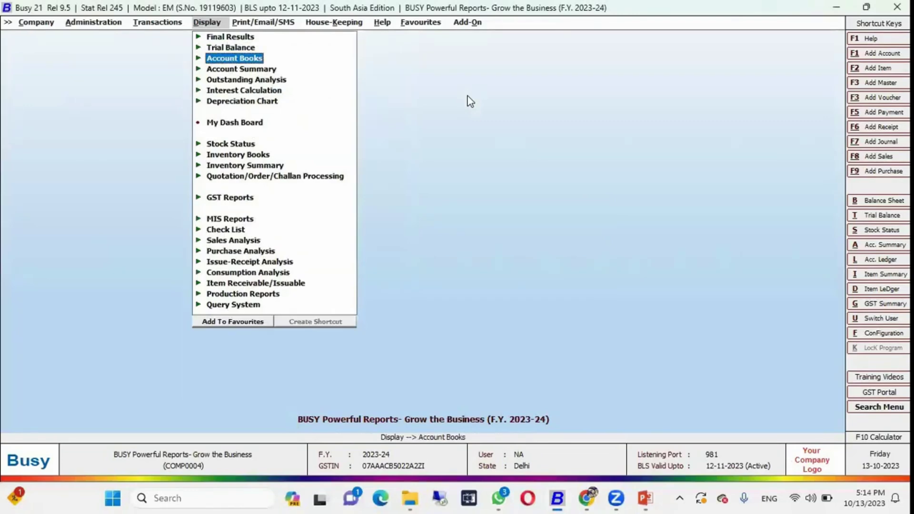
pyautogui.press('Return')
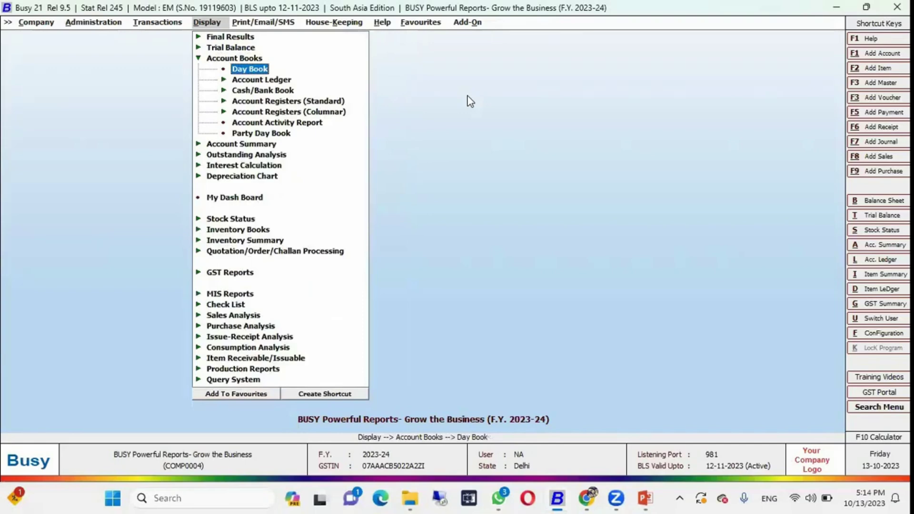
pyautogui.press('Down')
pyautogui.press('Up')
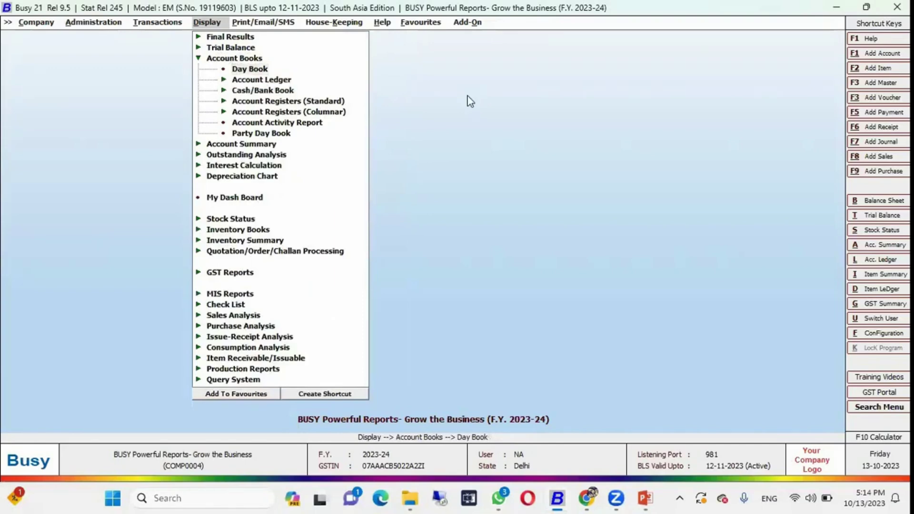
pyautogui.press('Return')
pyautogui.press('Return')
pyautogui.press('F2')
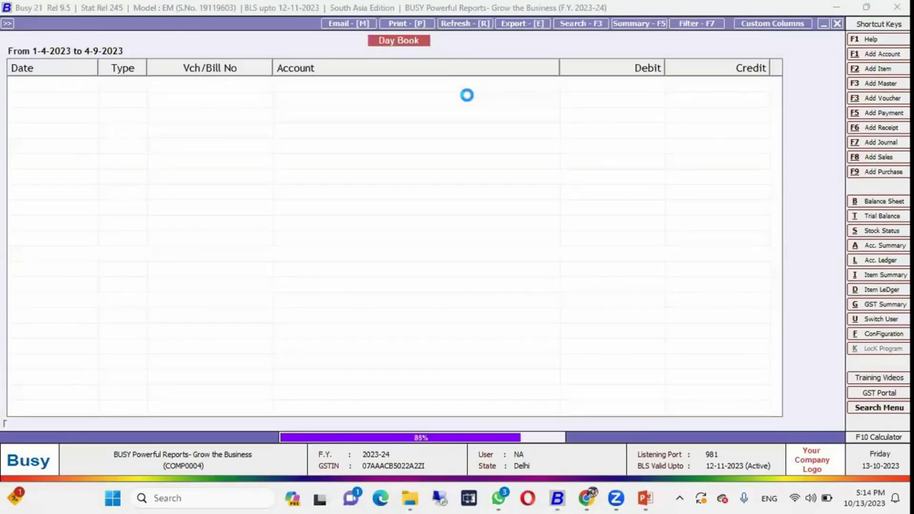
# Step: Go through the April sale, purchase and payment vouchers in the Day Book and close the report
pyautogui.press('Down')
pyautogui.press('Down')
pyautogui.press('Down')
pyautogui.press('Down')
pyautogui.press('Down')
pyautogui.press('Down')
pyautogui.press('Down')
pyautogui.press('Down')
pyautogui.press('Down')
pyautogui.press('Down')
pyautogui.press('Down')
pyautogui.press('Down')
pyautogui.press('Down')
pyautogui.press('Down')
pyautogui.press('Down')
pyautogui.press('Down')
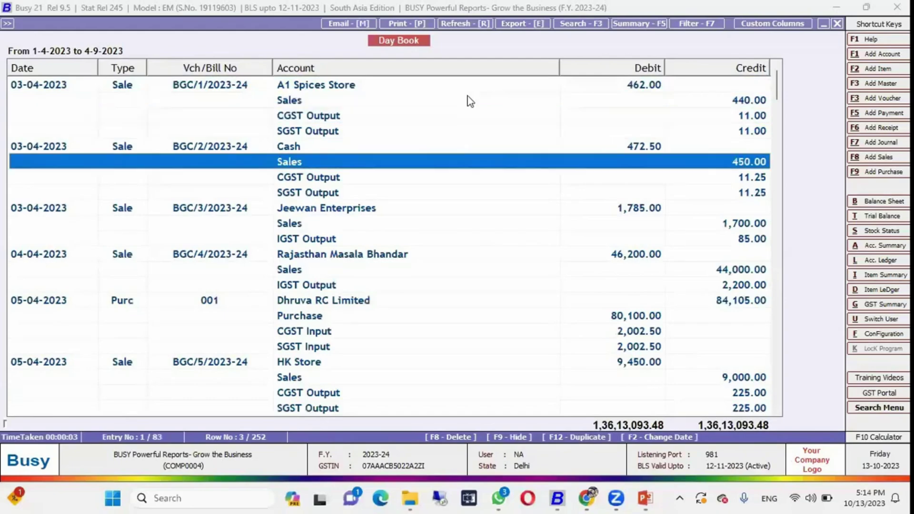
pyautogui.press('Down')
pyautogui.press('Down')
pyautogui.press('Down')
pyautogui.press('Down')
pyautogui.press('Down')
pyautogui.press('Down')
pyautogui.press('Down')
pyautogui.press('Down')
pyautogui.press('Down')
pyautogui.press('Down')
pyautogui.press('pagedown')
pyautogui.press('pagedown')
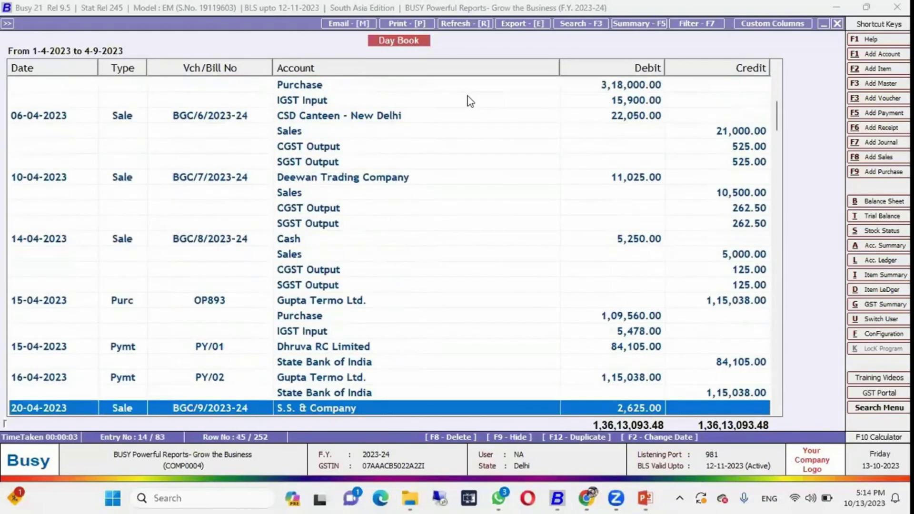
pyautogui.press('Escape')
pyautogui.press('Escape')
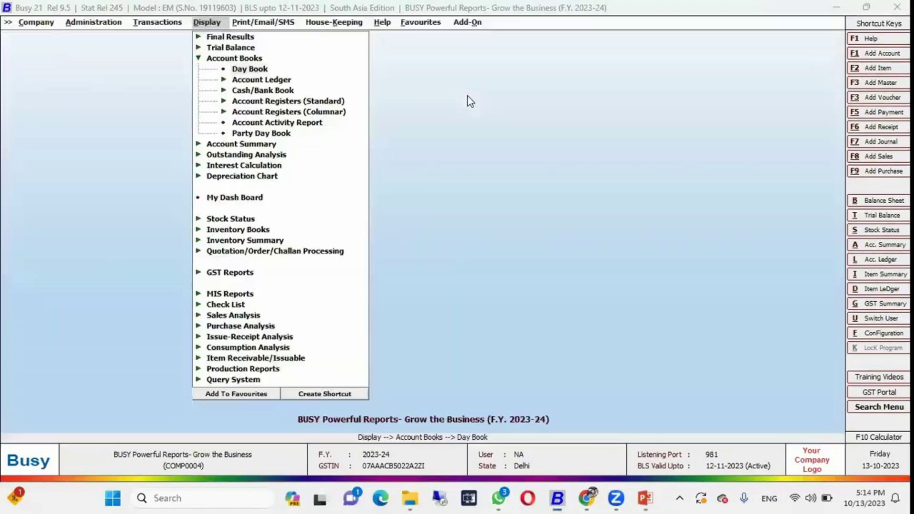
# Step: Generate the account-wise Account Ledger for the single account S.S. & Company, from 01-04-2023 to 04-09-2023
pyautogui.press('Down')
pyautogui.press('Return')
pyautogui.press('Return')
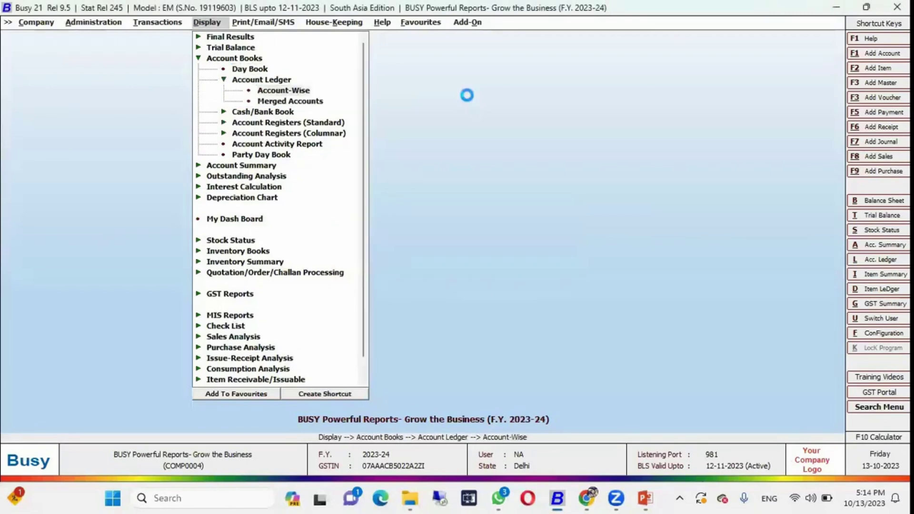
pyautogui.press('Return')
pyautogui.press('Return')
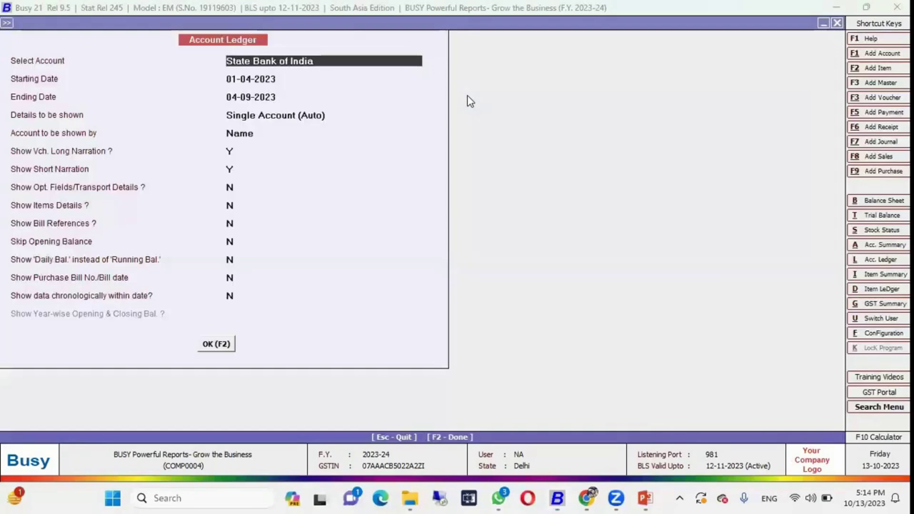
pyautogui.write('ss')
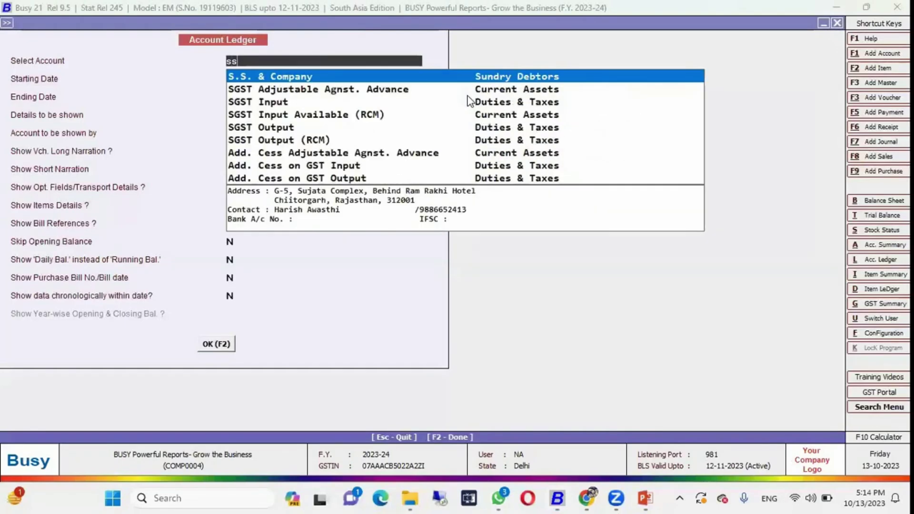
pyautogui.press('Return')
pyautogui.press('Return')
pyautogui.press('F2')
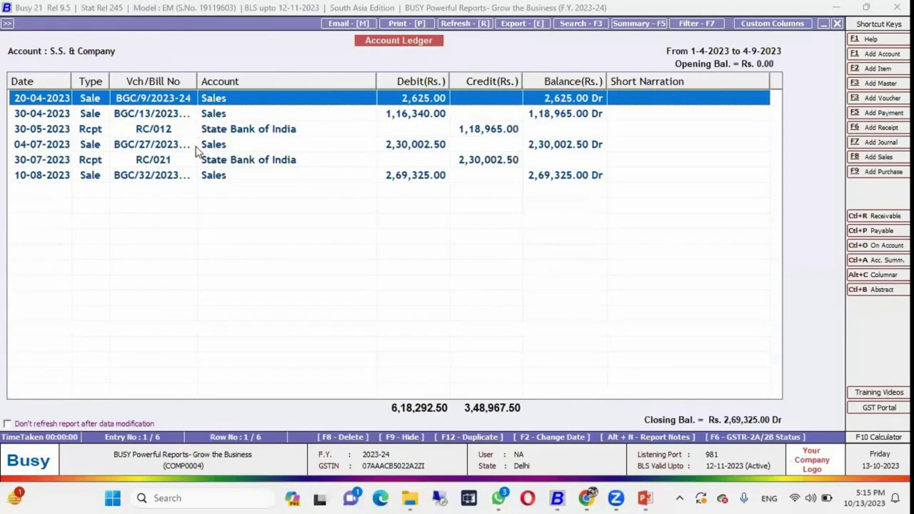
# Step: Select the 30-05-2023 State Bank of India receipt in the ledger, then close the report and collapse Account Ledger
pyautogui.click(230, 132)
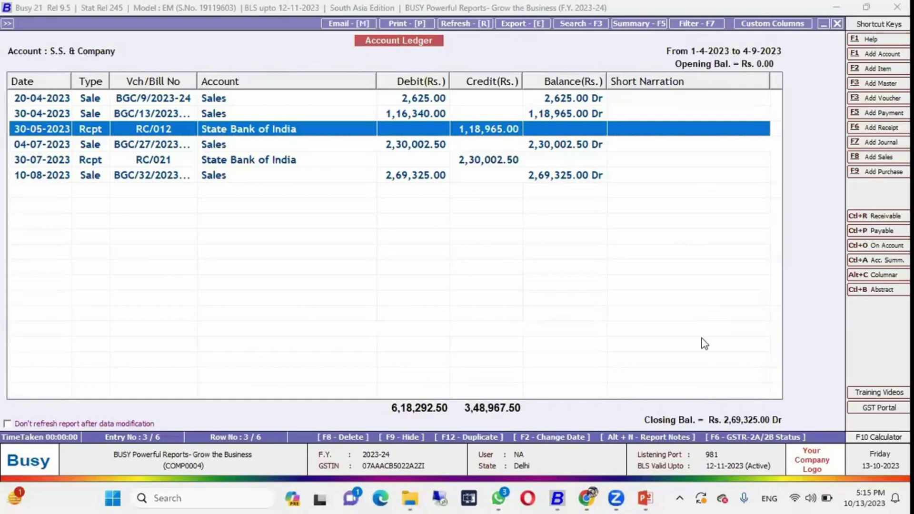
pyautogui.press('Escape')
pyautogui.press('Escape')
pyautogui.press('Escape')
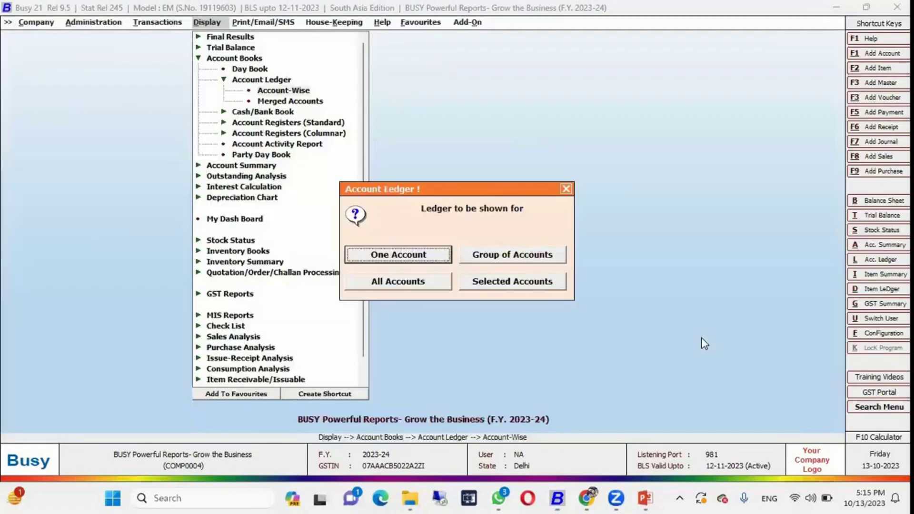
pyautogui.press('Up')
pyautogui.press('Left')
# Step: Generate the standard Sales Register for all sale types and all voucher series, from 01-04-2023 to 04-09-2023
pyautogui.press('Down')
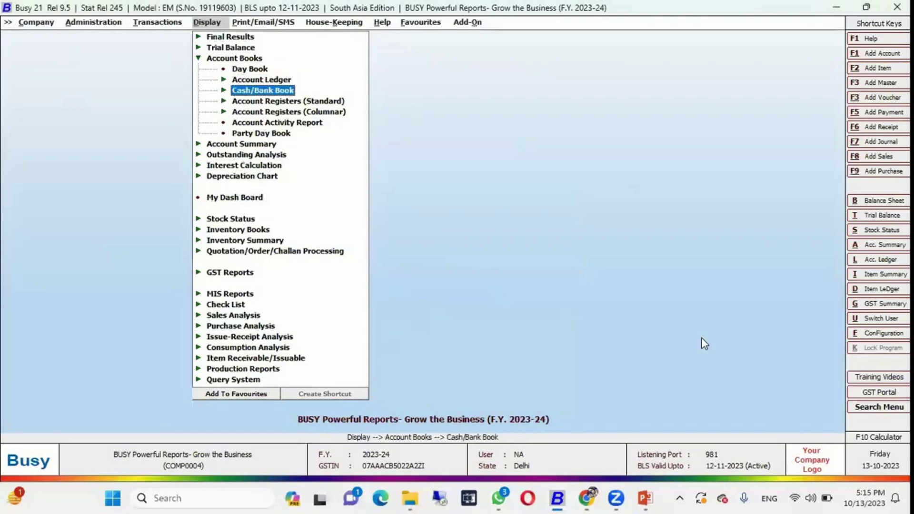
pyautogui.press('Down')
pyautogui.press('Right')
pyautogui.press('Return')
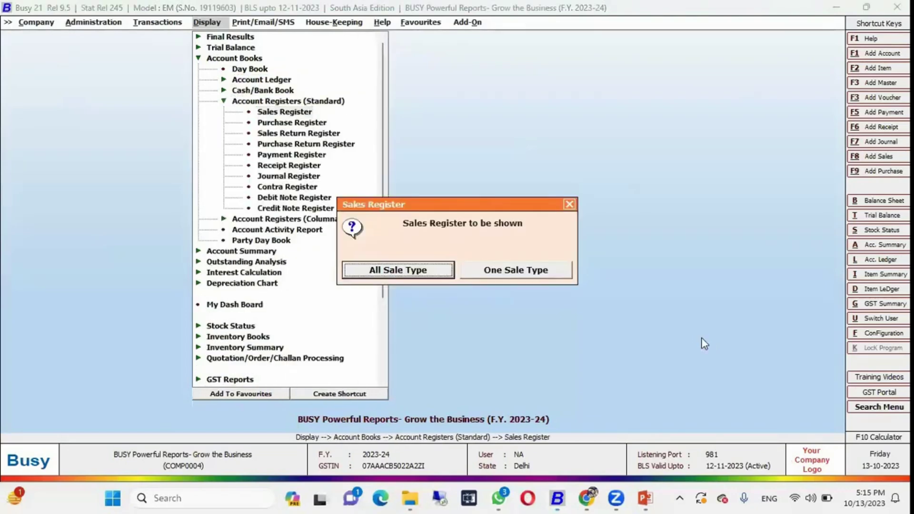
pyautogui.press('Escape')
pyautogui.press('Return')
pyautogui.press('Escape')
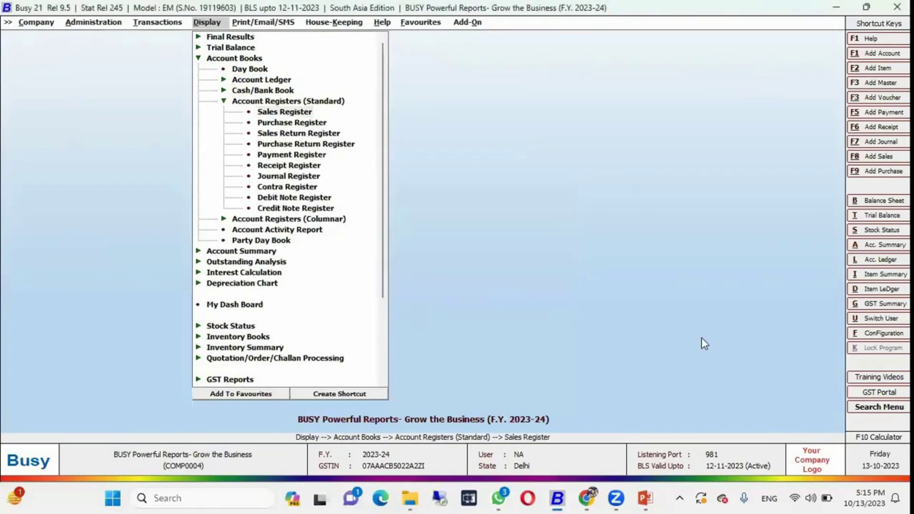
pyautogui.press('Return')
pyautogui.press('Return')
pyautogui.press('Escape')
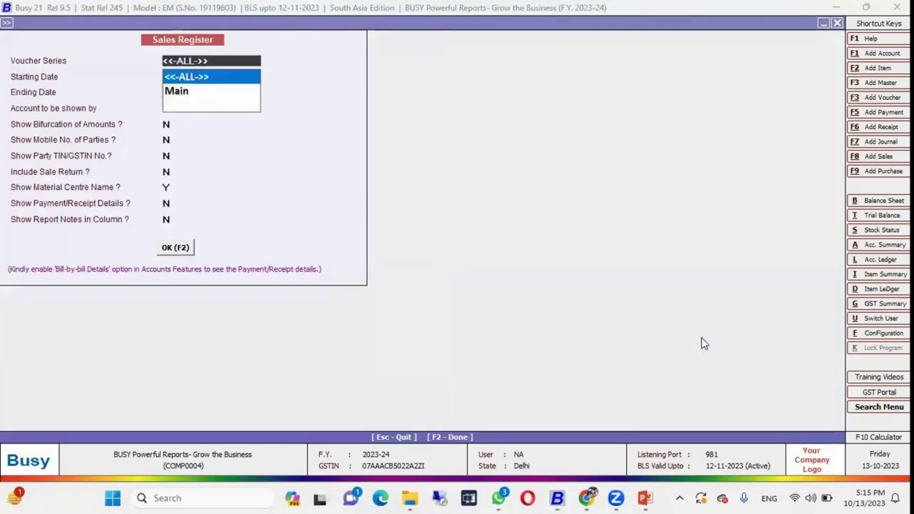
pyautogui.press('F2')
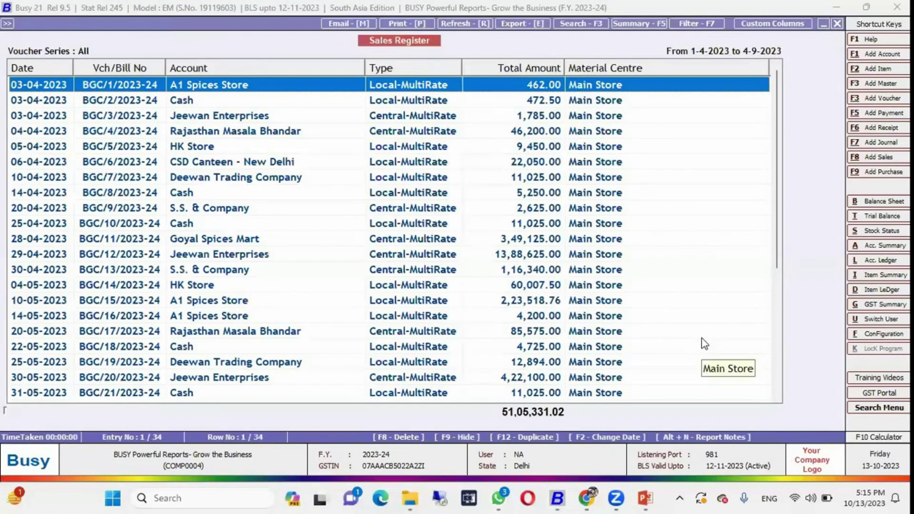
# Step: Go through the sales vouchers, their types, amounts and material centres in the Sales Register, then close the report
pyautogui.press('Down')
pyautogui.press('Down')
pyautogui.press('Down')
pyautogui.press('Down')
pyautogui.press('Down')
pyautogui.press('Down')
pyautogui.press('Down')
pyautogui.press('Down')
pyautogui.press('Down')
pyautogui.press('Down')
pyautogui.press('Down')
pyautogui.press('Down')
pyautogui.press('Down')
pyautogui.press('Down')
pyautogui.press('Down')
pyautogui.press('Down')
pyautogui.press('Down')
pyautogui.press('Down')
pyautogui.press('Down')
pyautogui.press('Down')
pyautogui.press('Down')
pyautogui.press('Down')
pyautogui.press('Down')
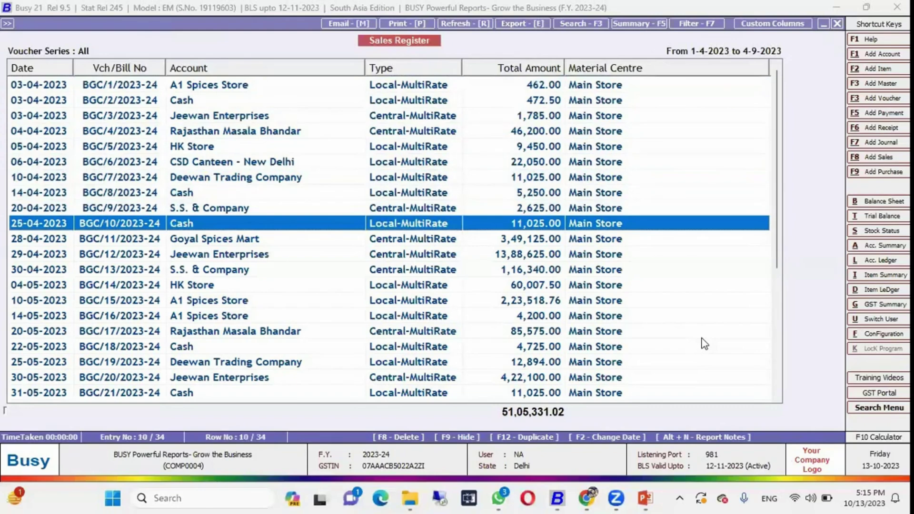
pyautogui.press('Down')
pyautogui.press('Down')
pyautogui.press('Down')
pyautogui.press('Down')
pyautogui.press('Down')
pyautogui.press('Down')
pyautogui.press('Down')
pyautogui.press('Down')
pyautogui.press('Down')
pyautogui.press('Down')
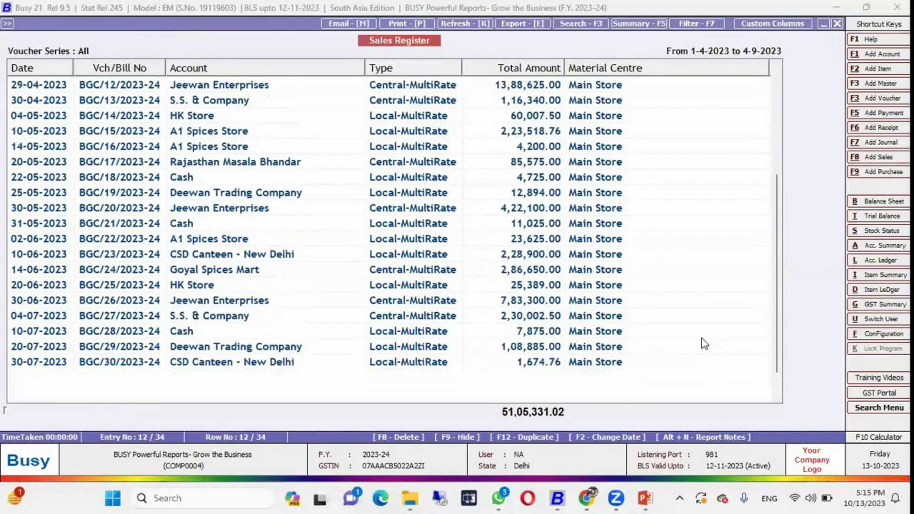
pyautogui.press('Escape')
pyautogui.press('Escape')
pyautogui.press('Escape')
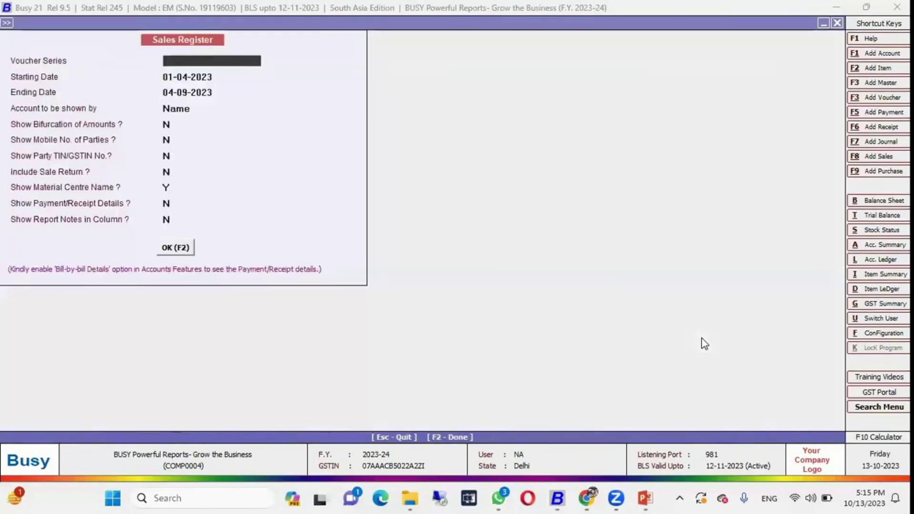
pyautogui.press('Escape')
# Step: Collapse Account Books and expand Account Summary among the display reports
pyautogui.press('Up')
pyautogui.press('Up')
pyautogui.press('Up')
pyautogui.press('Up')
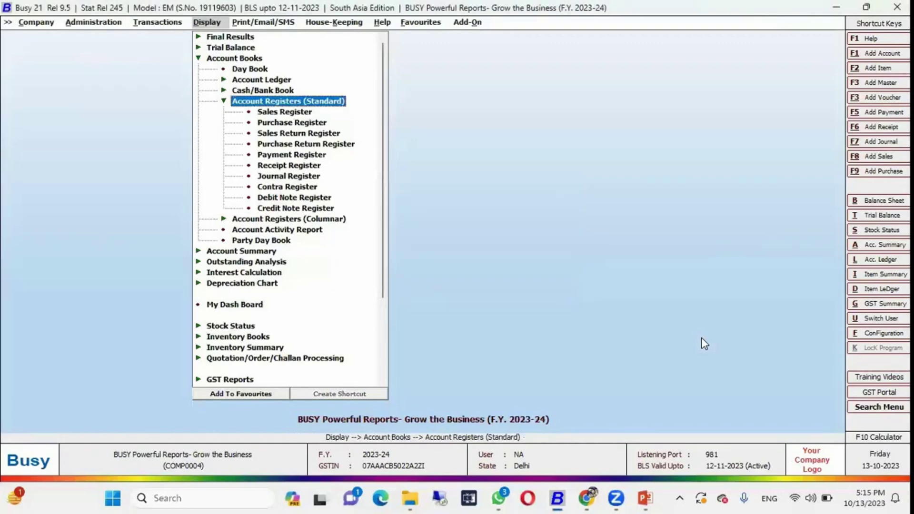
pyautogui.press('Up')
pyautogui.press('Left')
pyautogui.press('Down')
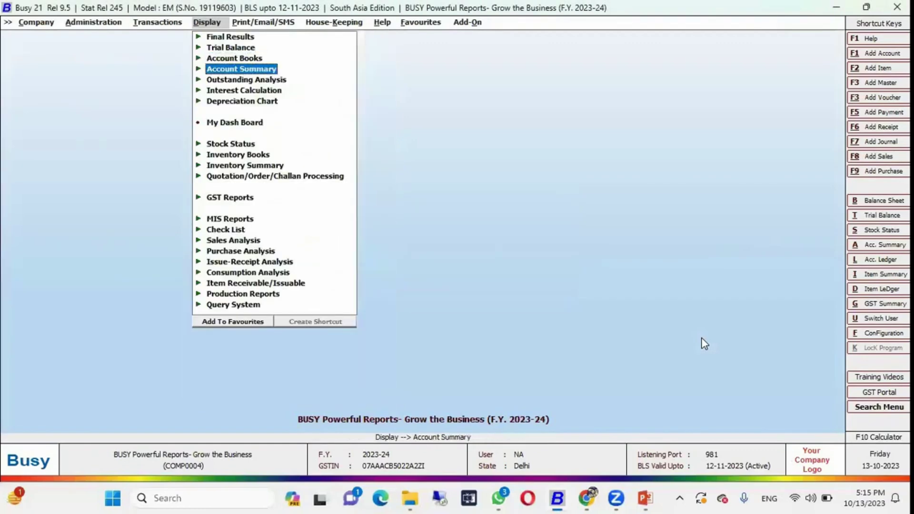
pyautogui.press('Right')
pyautogui.press('Down')
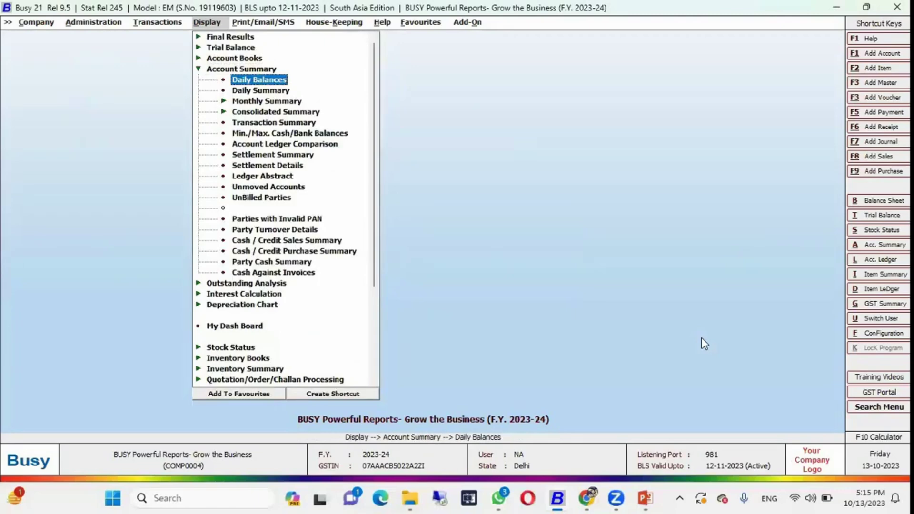
# Step: Look through the reports offered under Account Summary, returning to Daily Balances
pyautogui.press('Down')
pyautogui.press('Down')
pyautogui.press('Down')
pyautogui.press('Down')
pyautogui.press('Down')
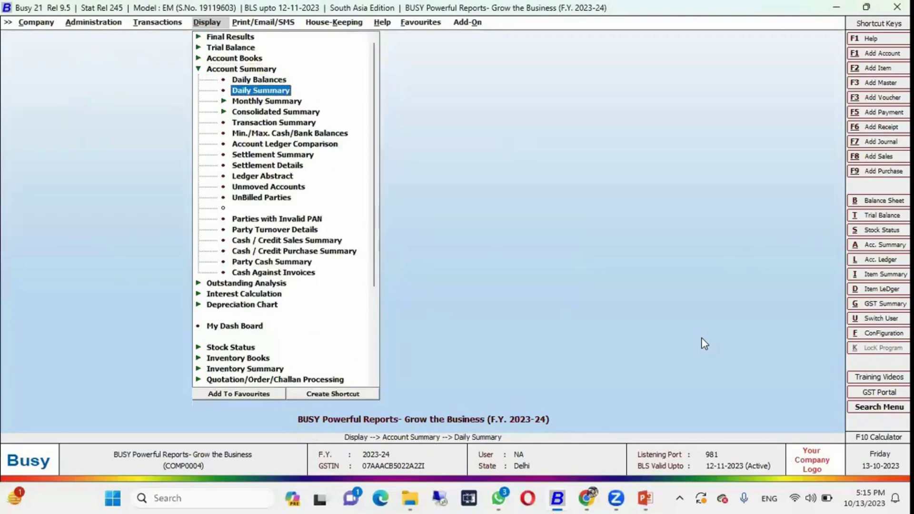
pyautogui.press('Up')
pyautogui.press('Up')
pyautogui.press('Up')
pyautogui.press('Up')
pyautogui.press('Up')
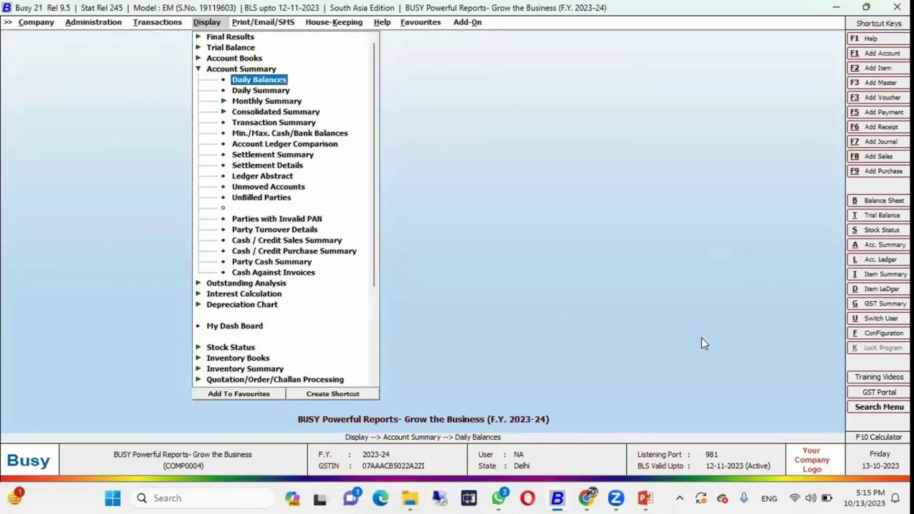
# Step: Generate the Daily Balances report for A1 Spices Store from 01-04-2023 to 04-09-2023
pyautogui.click(702, 339)
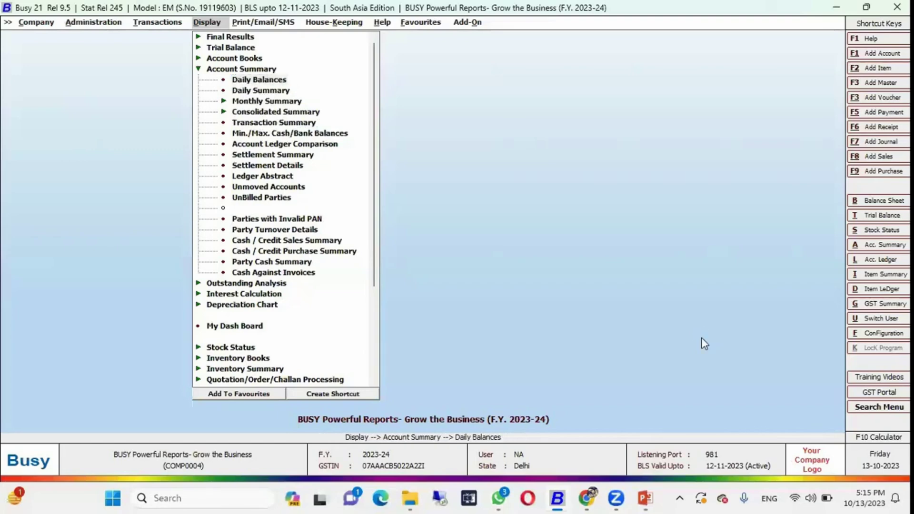
pyautogui.press('Return')
pyautogui.press('Return')
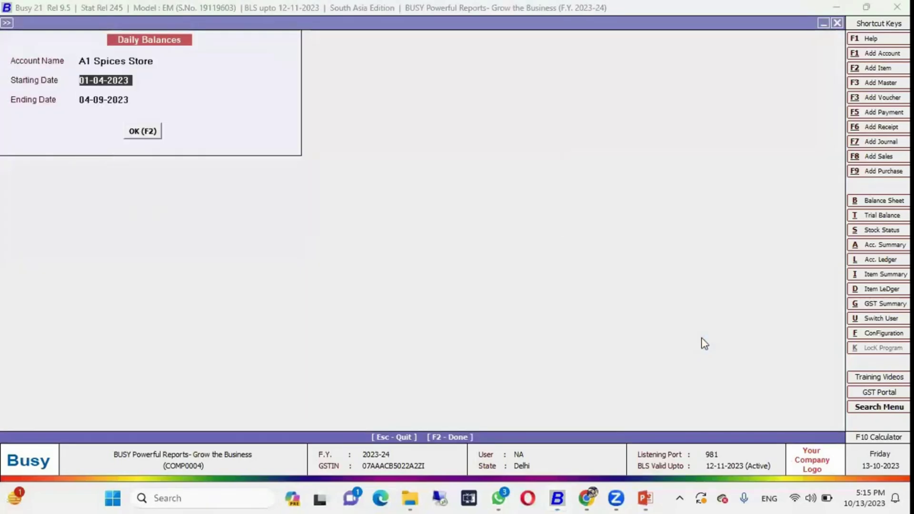
pyautogui.press('F2')
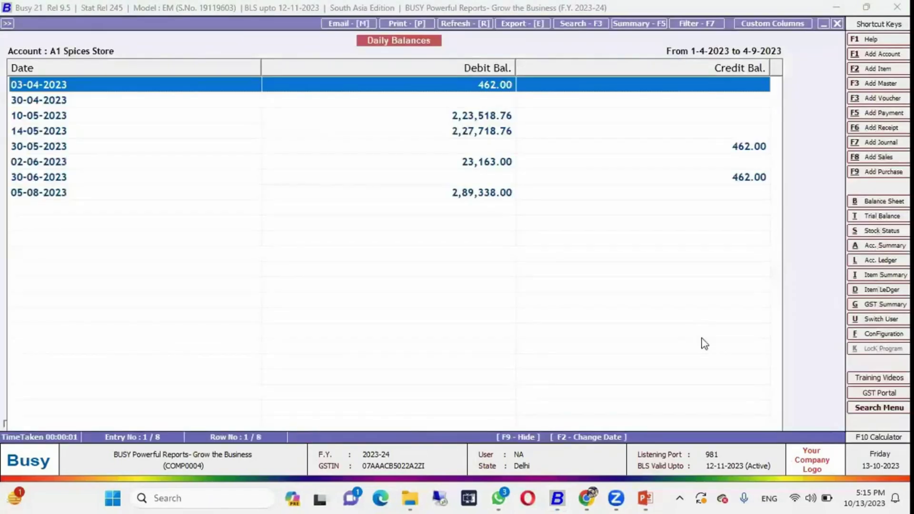
# Step: Review the date-wise debit and credit balances of A1 Spices Store, then close the report and collapse Account Summary
pyautogui.press('Down')
pyautogui.press('Down')
pyautogui.press('Down')
pyautogui.press('Down')
pyautogui.press('Down')
pyautogui.press('Down')
pyautogui.press('Down')
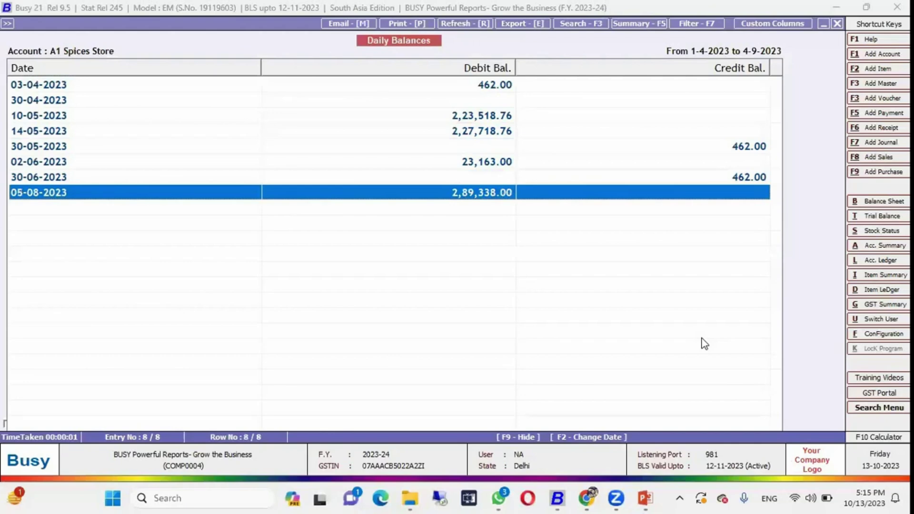
pyautogui.press('Up')
pyautogui.press('Up')
pyautogui.press('Up')
pyautogui.press('Up')
pyautogui.press('Up')
pyautogui.press('Up')
pyautogui.press('Up')
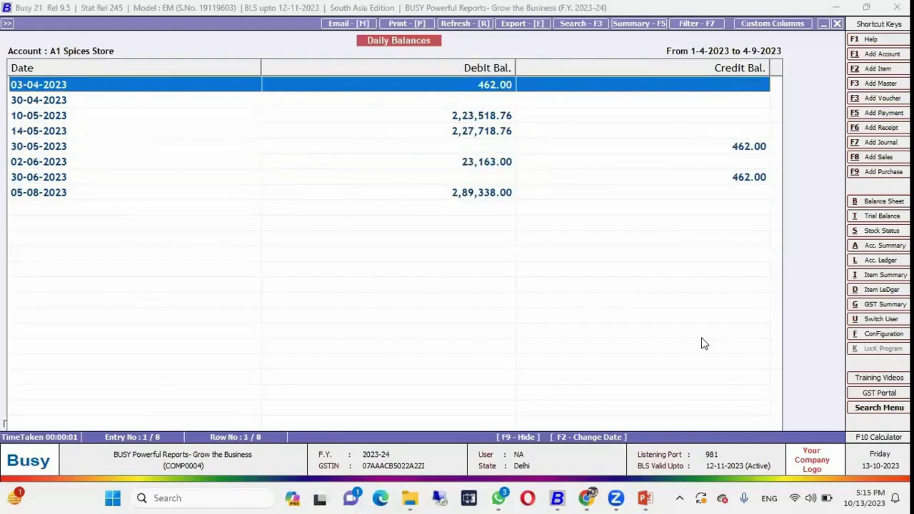
pyautogui.press('Escape')
pyautogui.press('Escape')
pyautogui.press('Escape')
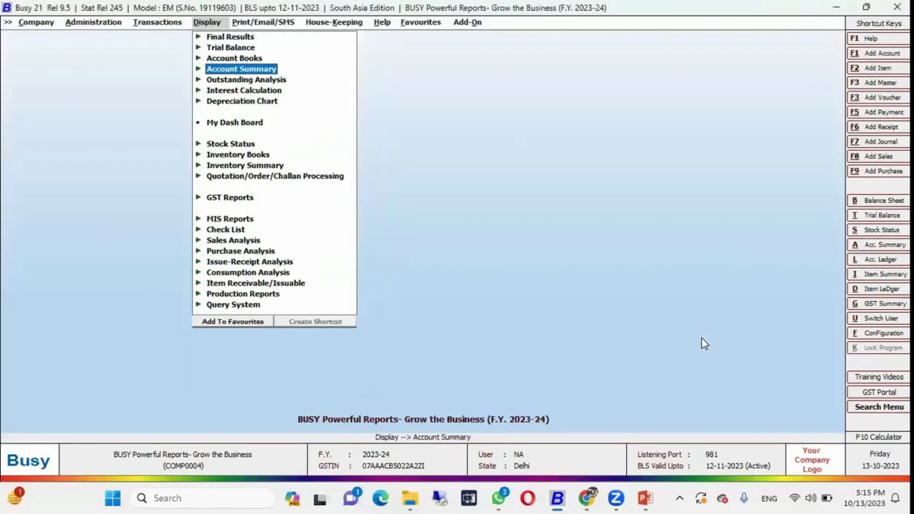
# Step: Generate the UnBilled Parties report under Account Summary as on 04-09-2023, older than 0 days, without receipt details or zero balances
pyautogui.press('Return')
pyautogui.press('Down')
pyautogui.press('Down')
pyautogui.press('u')
pyautogui.press('u')
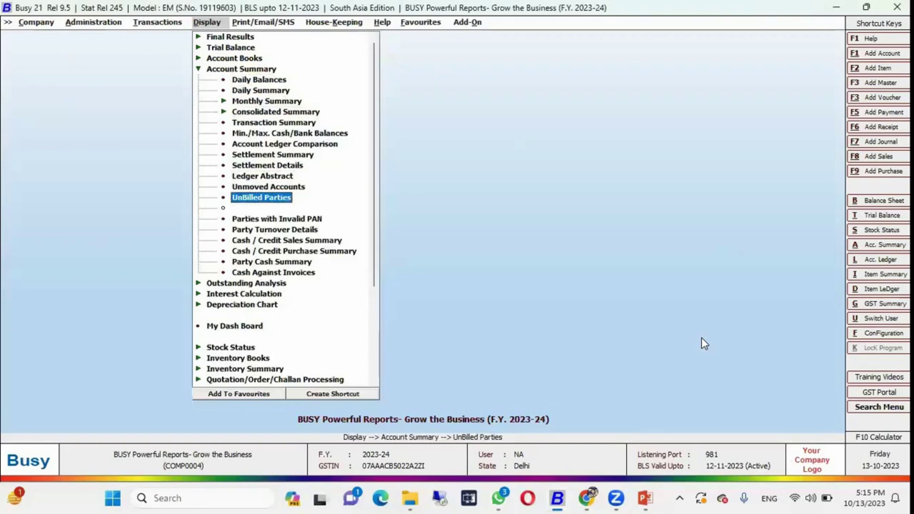
pyautogui.press('Return')
pyautogui.press('Return')
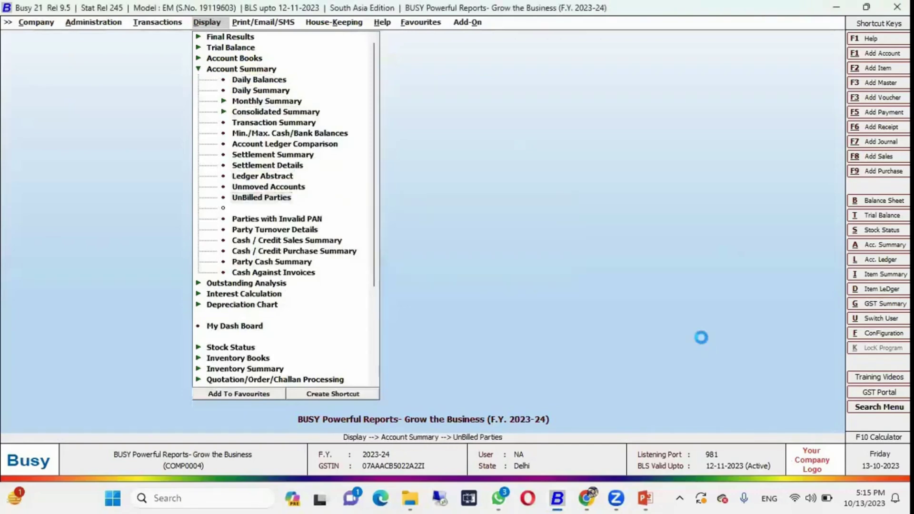
pyautogui.press('Return')
pyautogui.press('Return')
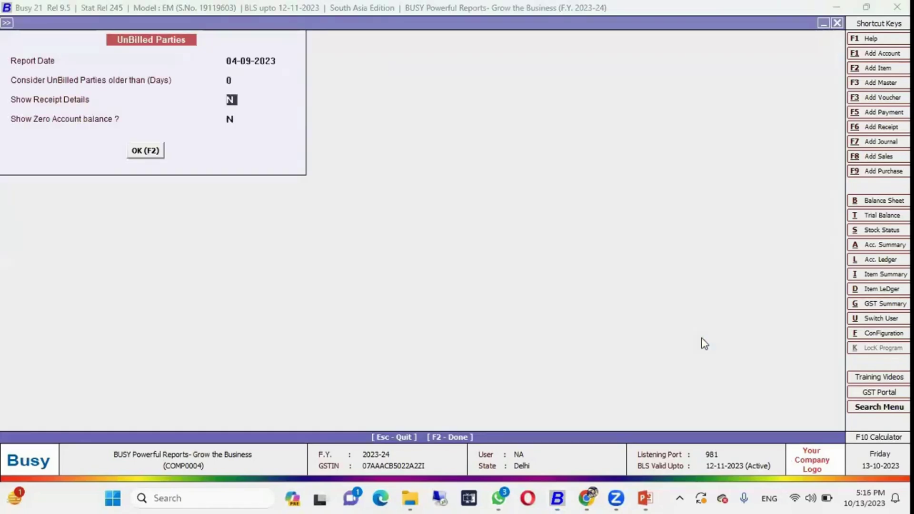
pyautogui.press('F2')
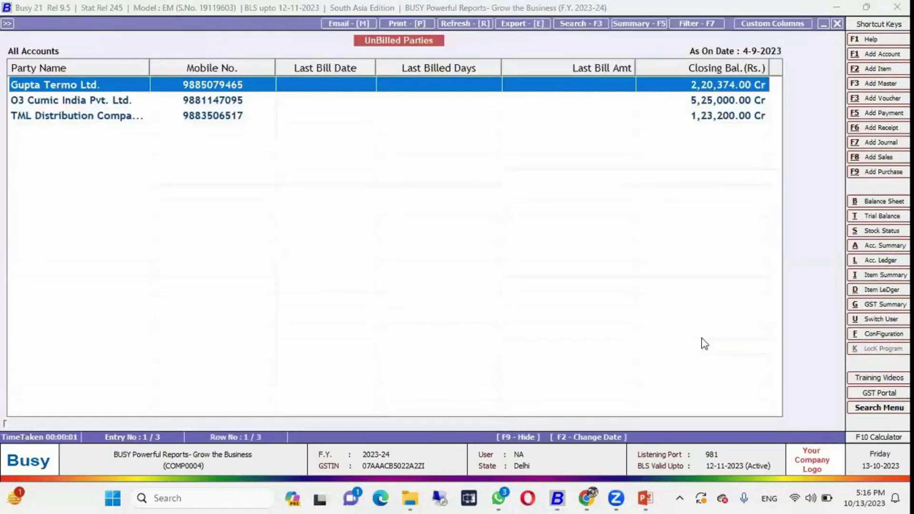
# Step: Go through the unbilled parties, open the ledger of Gupta Termo Ltd. and close it
pyautogui.press('Down')
pyautogui.press('Down')
pyautogui.press('Home')
pyautogui.press('Return')
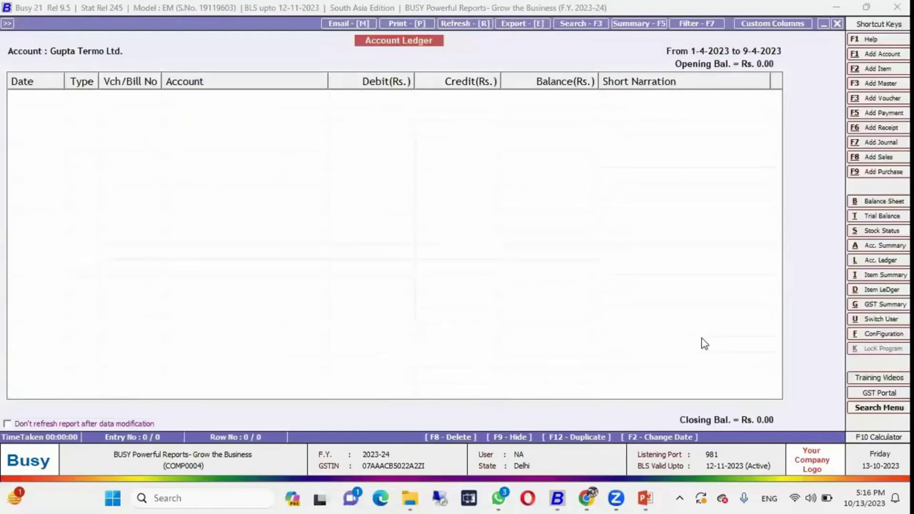
pyautogui.press('Escape')
# Step: Open the ledger of TML Distribution Company Ltd. from the unbilled parties list and close it
pyautogui.press('Down')
pyautogui.press('Down')
pyautogui.press('Return')
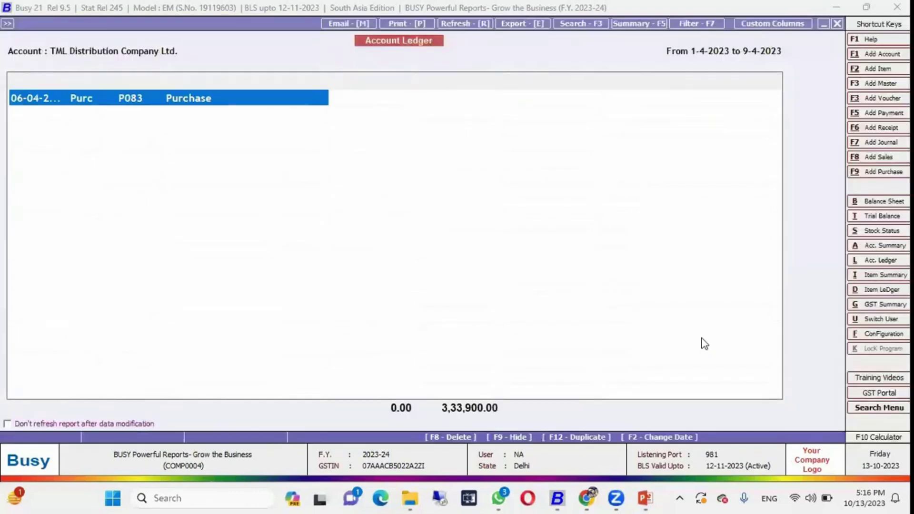
pyautogui.press('Escape')
# Step: Regenerate the UnBilled Parties report with report date 30-04-2023 and parties unbilled for more than 10 days
pyautogui.press('Escape')
pyautogui.press('Return')
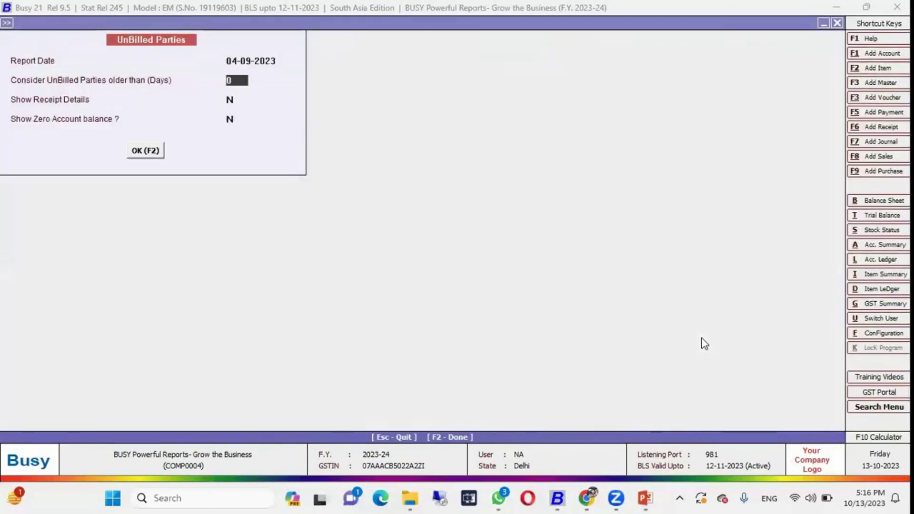
pyautogui.press('Up')
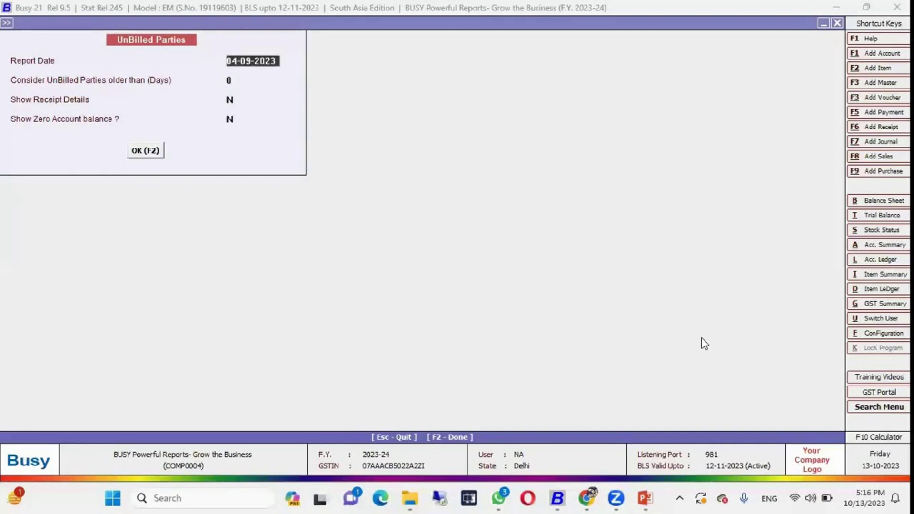
pyautogui.write('30-04')
pyautogui.press('Return')
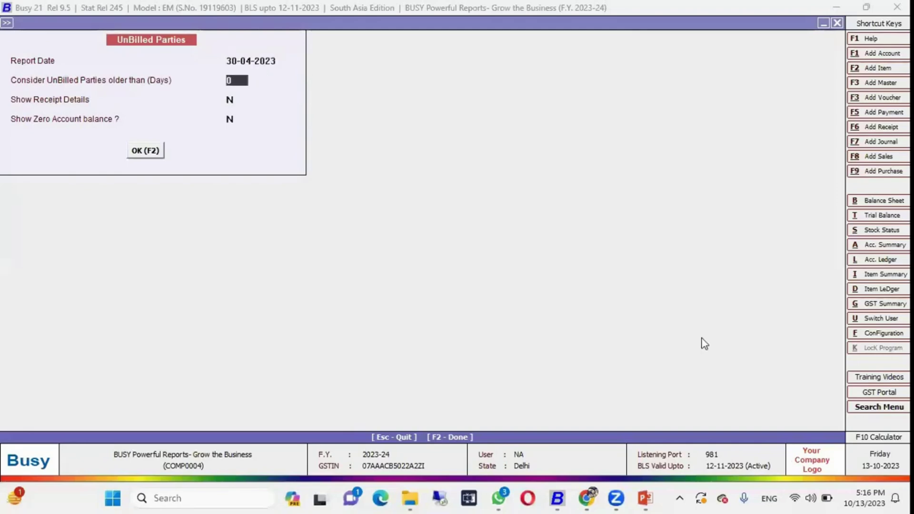
pyautogui.write('10')
pyautogui.press('Return')
pyautogui.press('Return')
pyautogui.press('Return')
pyautogui.press('Return')
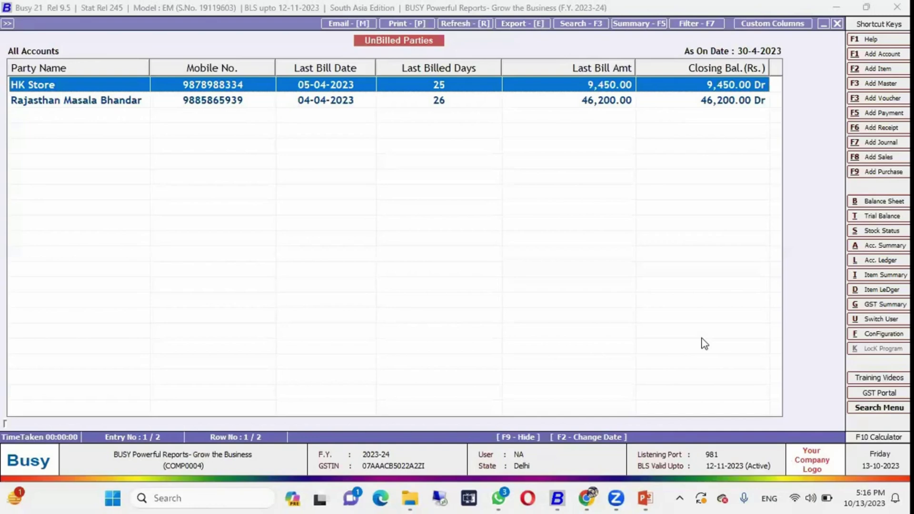
# Step: Go through the unbilled parties as on 30-04-2023 and close the report
pyautogui.press('Down')
pyautogui.press('Up')
pyautogui.press('Escape')
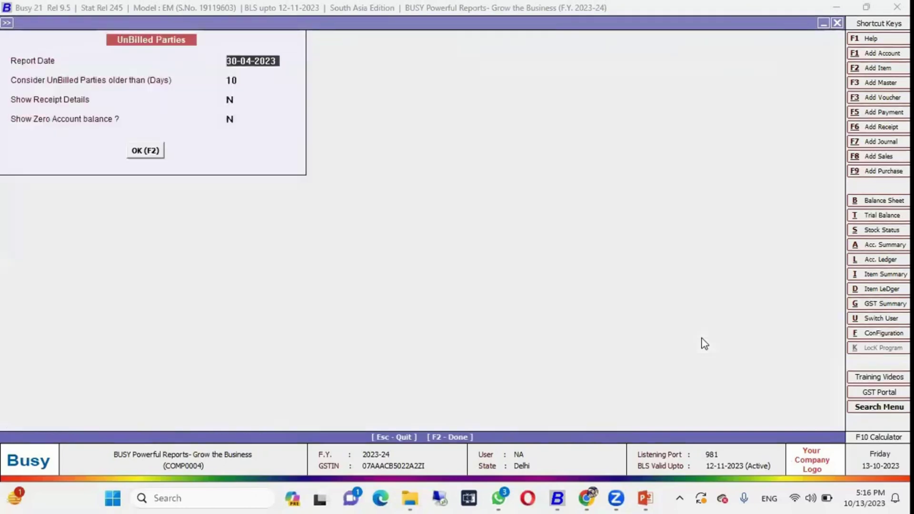
pyautogui.press('BackSpace')
pyautogui.press('Return')
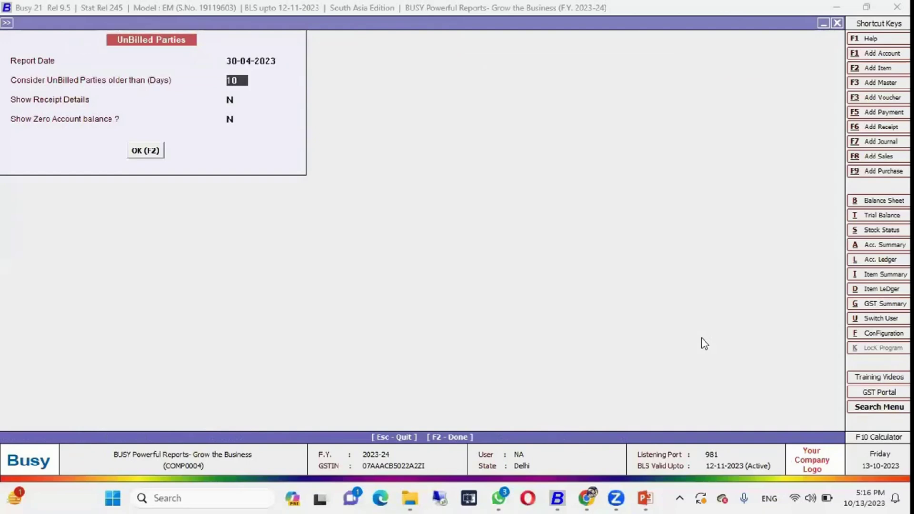
pyautogui.press('Escape')
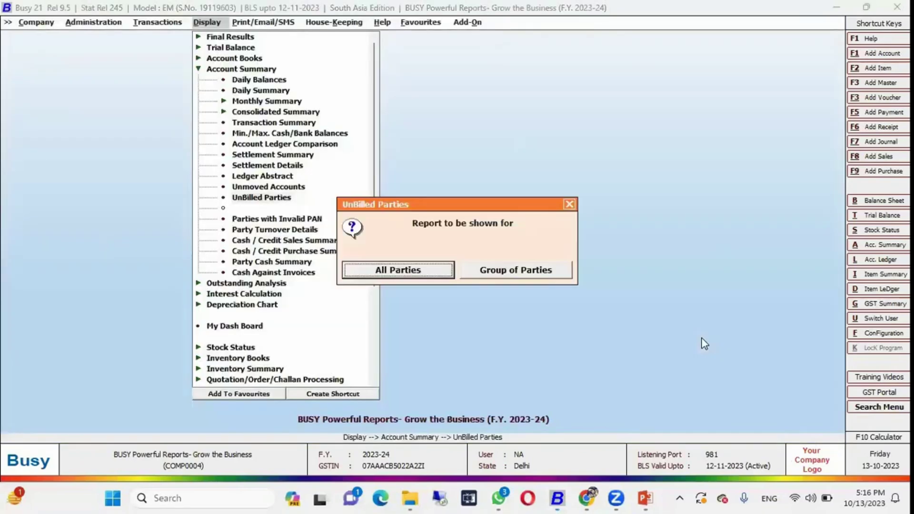
pyautogui.press('Escape')
# Step: Generate the Party Turnover Details report for all accounts, voucher type Sales, from 01-04-2023 to 04-09-2023, with turnover of at least 10000
pyautogui.press('Down')
pyautogui.press('Down')
pyautogui.press('Down')
pyautogui.press('Up')
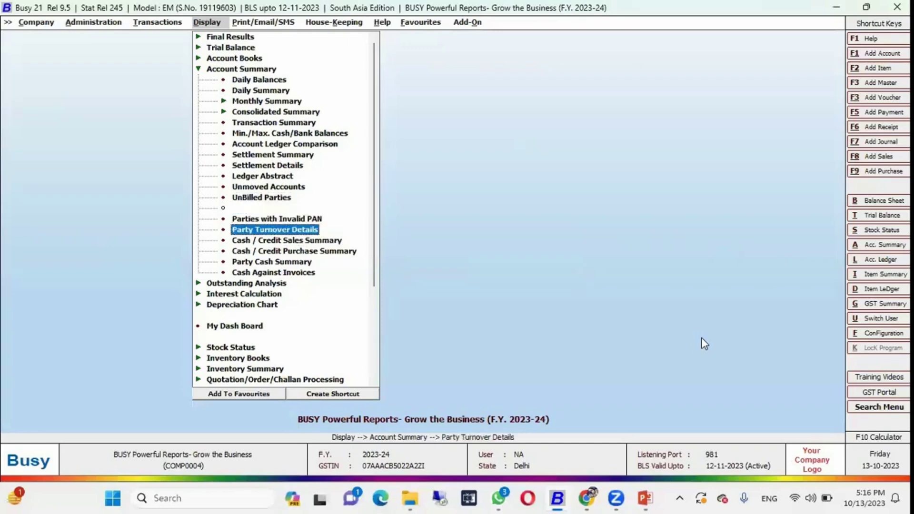
pyautogui.press('Return')
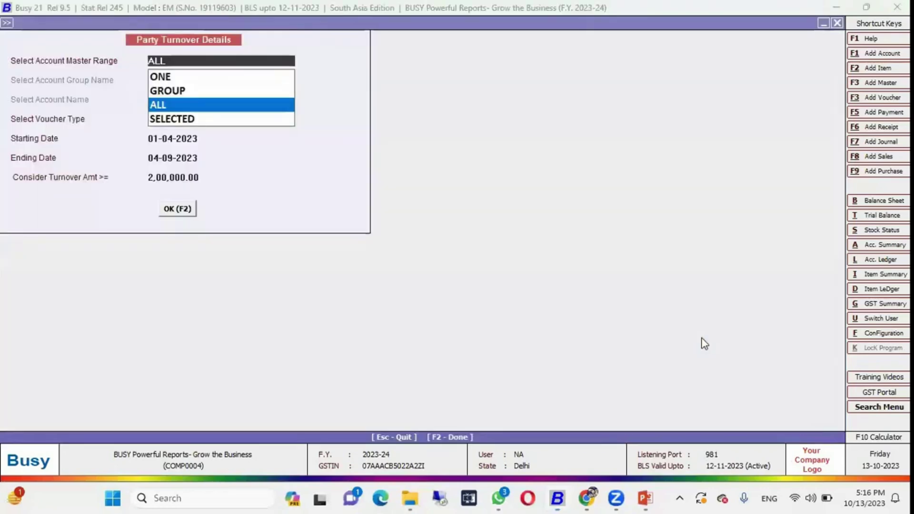
pyautogui.press('Return')
pyautogui.press('Return')
pyautogui.press('Return')
pyautogui.press('Return')
pyautogui.press('Return')
pyautogui.press('Up')
pyautogui.press('Up')
pyautogui.press('Return')
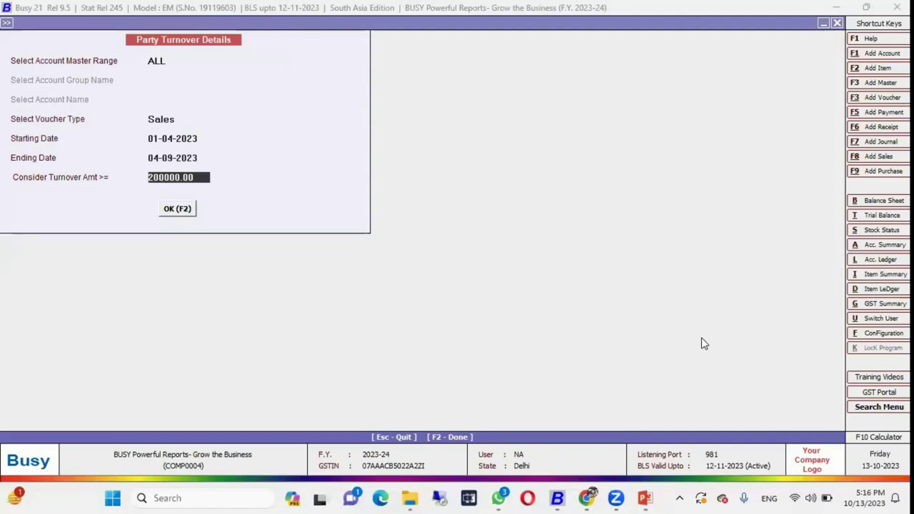
pyautogui.write('10000')
pyautogui.press('Return')
pyautogui.press('Return')
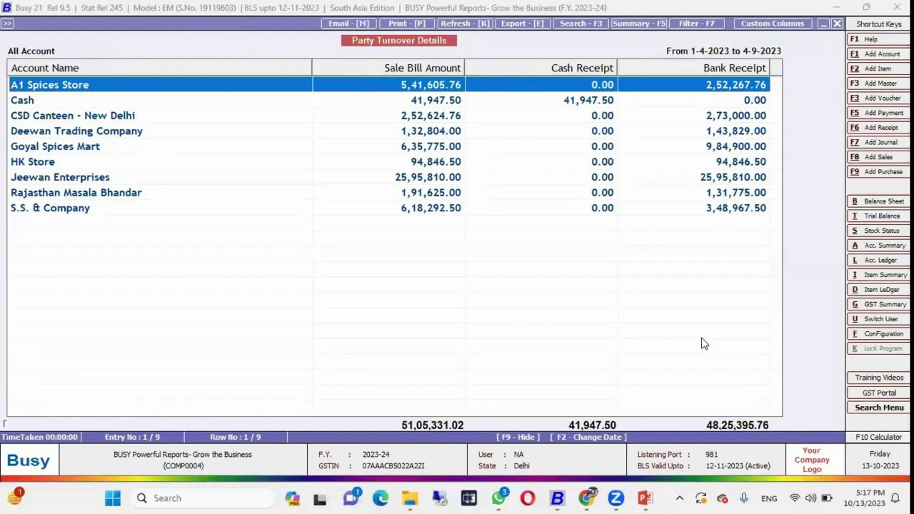
# Step: Regenerate the Party Turnover Details report for Sales with the minimum turnover amount raised to 100000
pyautogui.press('Down')
pyautogui.press('Up')
pyautogui.press('Escape')
pyautogui.press('Return')
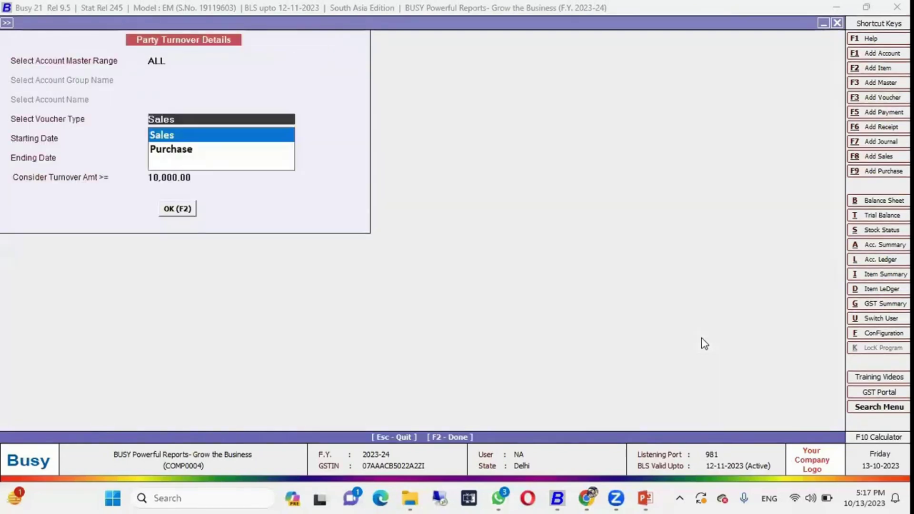
pyautogui.press('Return')
pyautogui.press('Return')
pyautogui.press('Return')
pyautogui.press('BackSpace')
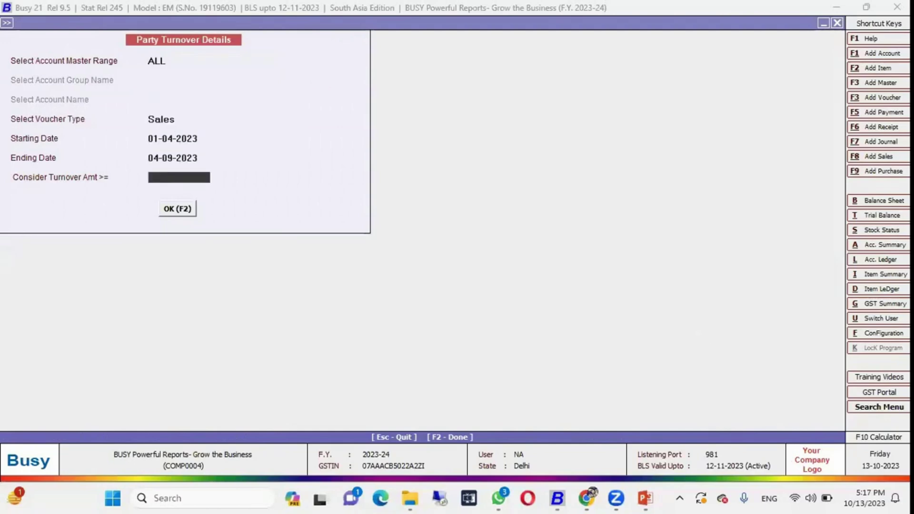
pyautogui.write('100000')
pyautogui.press('Return')
pyautogui.press('Return')
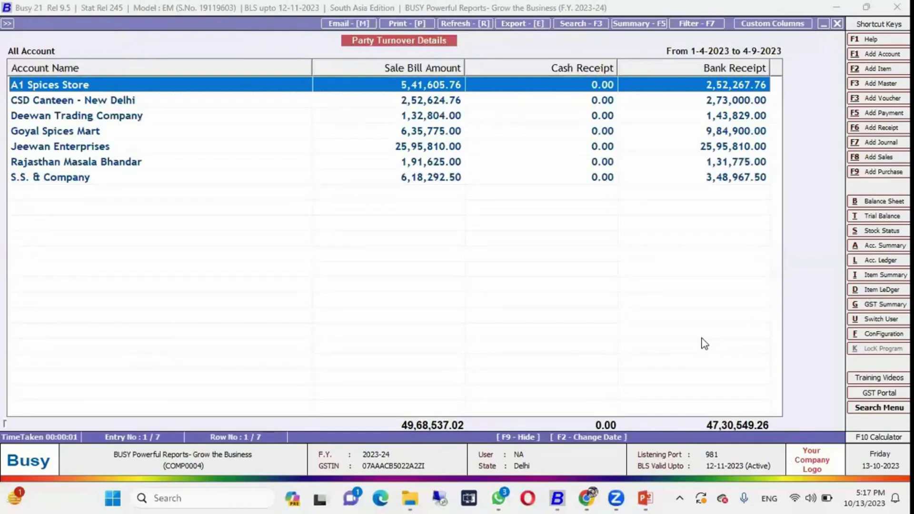
# Step: Go through the parties with sales turnover of at least 100000 and close the report
pyautogui.press('Down')
pyautogui.press('Down')
pyautogui.press('Down')
pyautogui.press('Down')
pyautogui.press('Down')
pyautogui.press('Down')
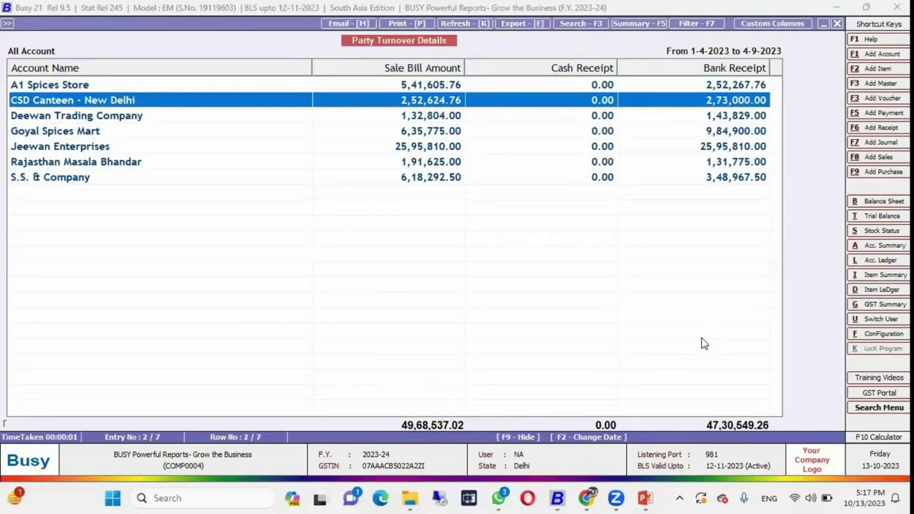
pyautogui.press('Escape')
pyautogui.press('Escape')
pyautogui.press('Escape')
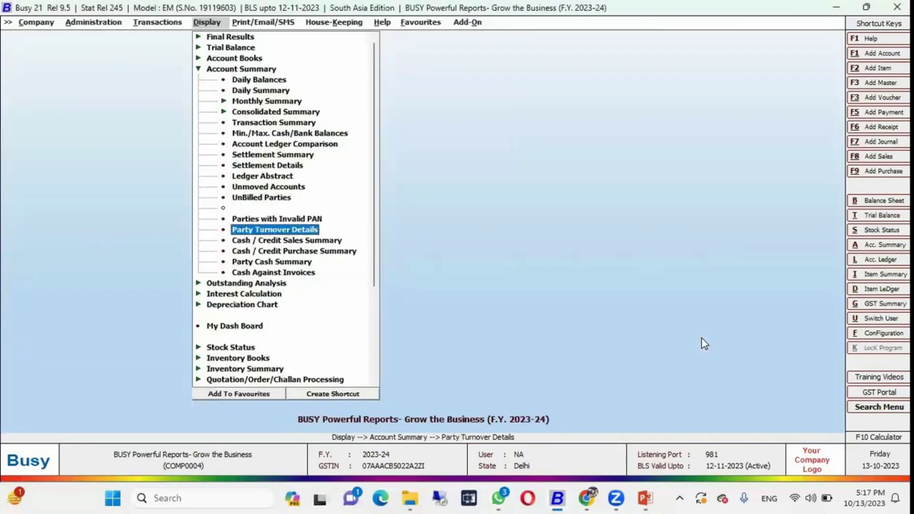
pyautogui.press('Up')
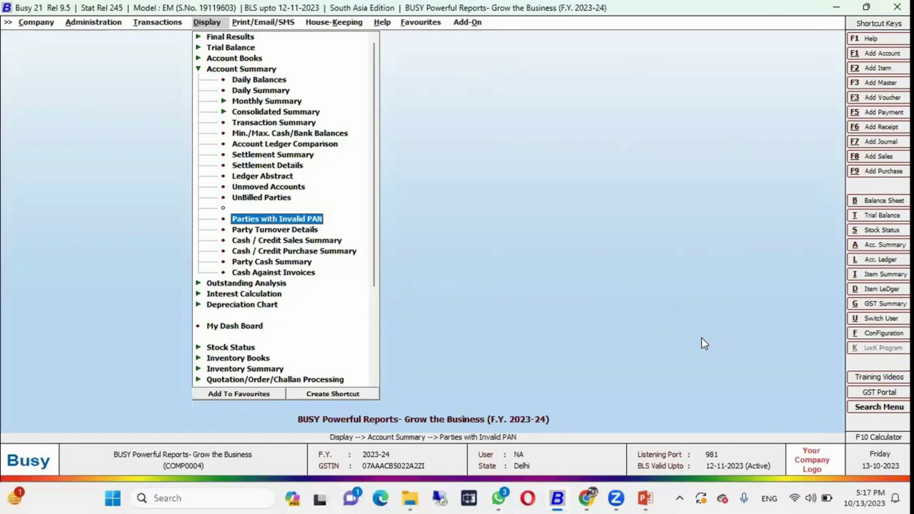
pyautogui.press('Down')
pyautogui.press('Down')
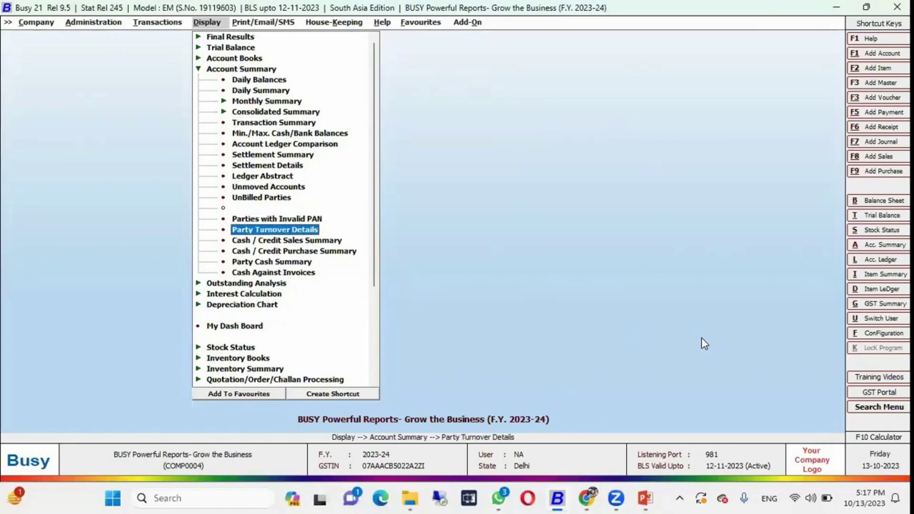
# Step: Collapse the Account Summary reports and expand the Outstanding Analysis reports
pyautogui.press('Up')
pyautogui.press('Up')
pyautogui.press('Up')
pyautogui.press('Up')
pyautogui.press('Up')
pyautogui.press('Up')
pyautogui.press('Up')
pyautogui.press('Up')
pyautogui.press('Up')
pyautogui.press('Up')
pyautogui.press('Up')
pyautogui.press('Up')
pyautogui.press('Up')
pyautogui.press('Up')
pyautogui.press('Up')
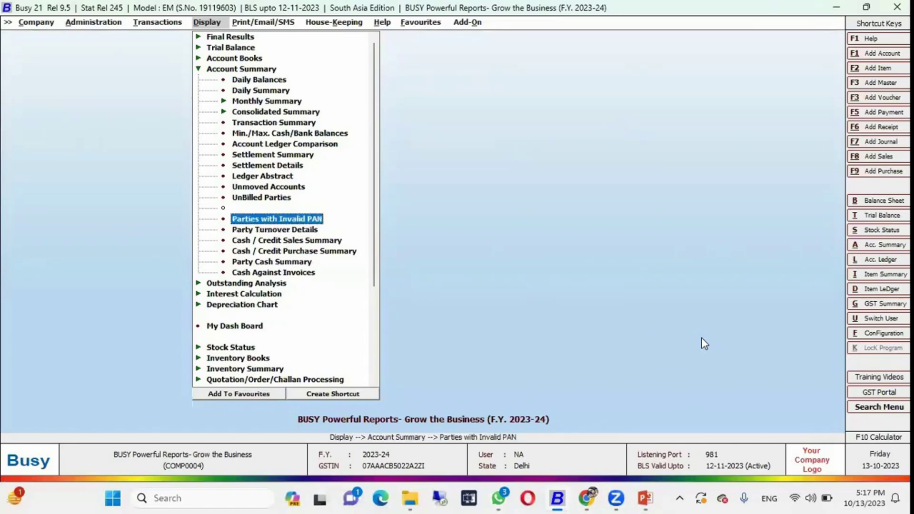
pyautogui.press('Down')
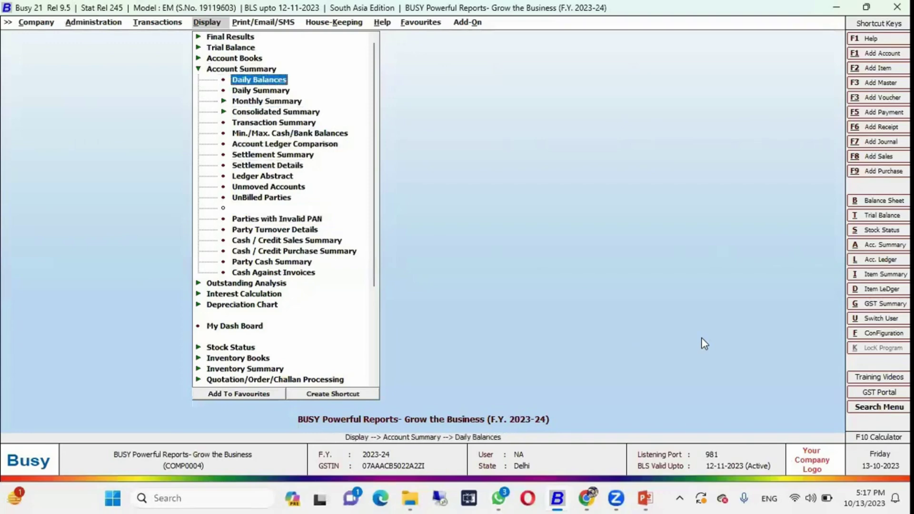
pyautogui.press('Left')
pyautogui.press('Down')
pyautogui.press('Right')
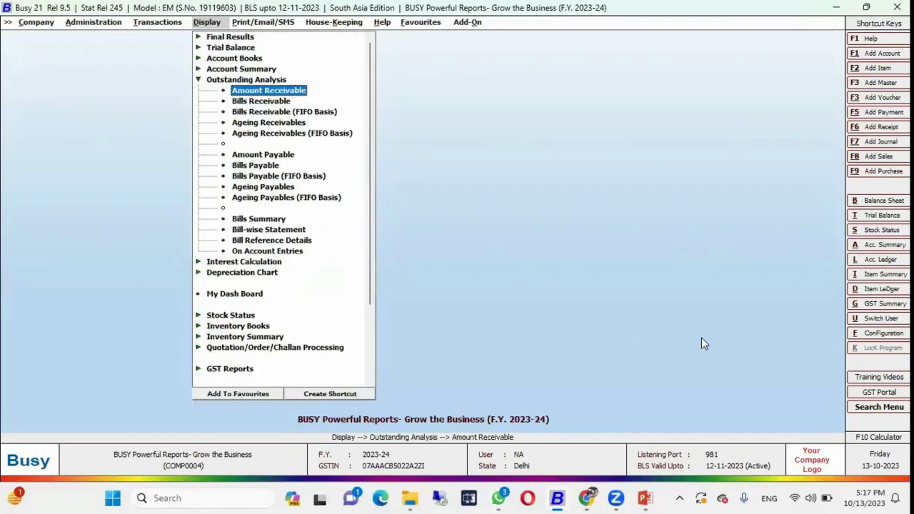
# Step: Generate the Bills Receivable report for all accounts, including cleared entries, from 01-04-2023 to 04-09-2023, with bill status as on 04-09-2023
pyautogui.press('Down')
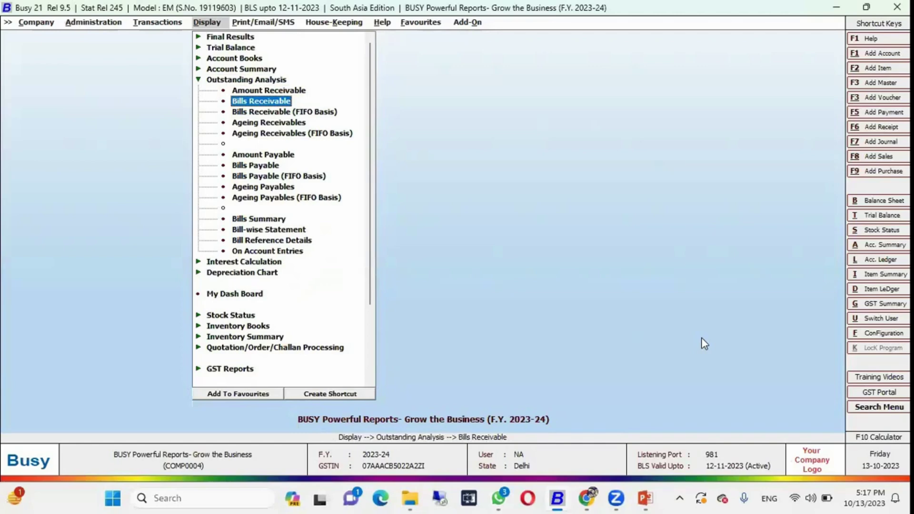
pyautogui.press('Return')
pyautogui.press('Right')
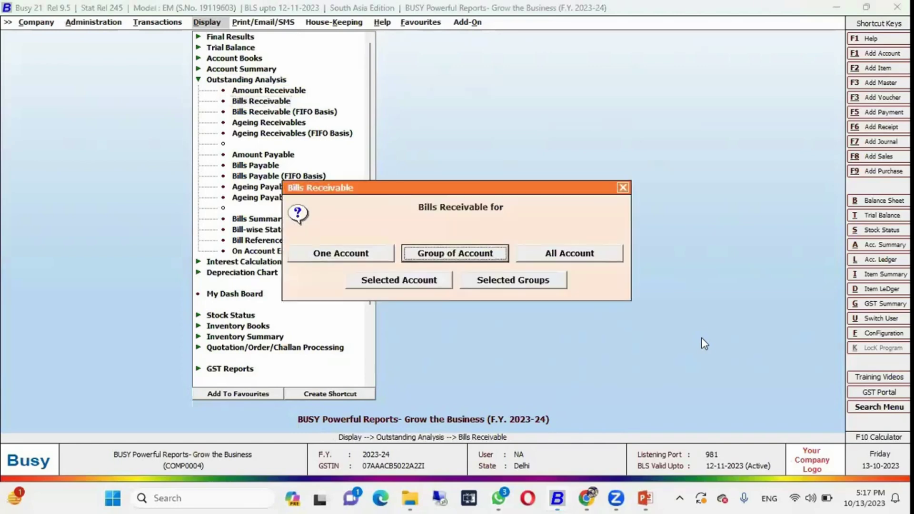
pyautogui.press('Right')
pyautogui.press('Return')
pyautogui.press('Return')
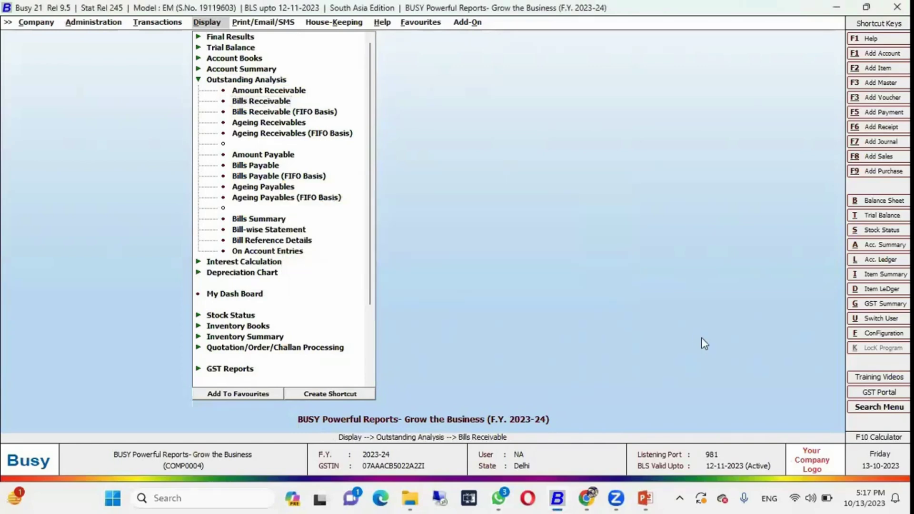
pyautogui.press('Return')
pyautogui.press('Return')
pyautogui.press('Return')
pyautogui.press('Return')
pyautogui.press('Return')
pyautogui.press('Return')
pyautogui.press('Return')
pyautogui.press('Return')
pyautogui.press('Return')
pyautogui.press('Return')
pyautogui.press('Return')
pyautogui.press('Return')
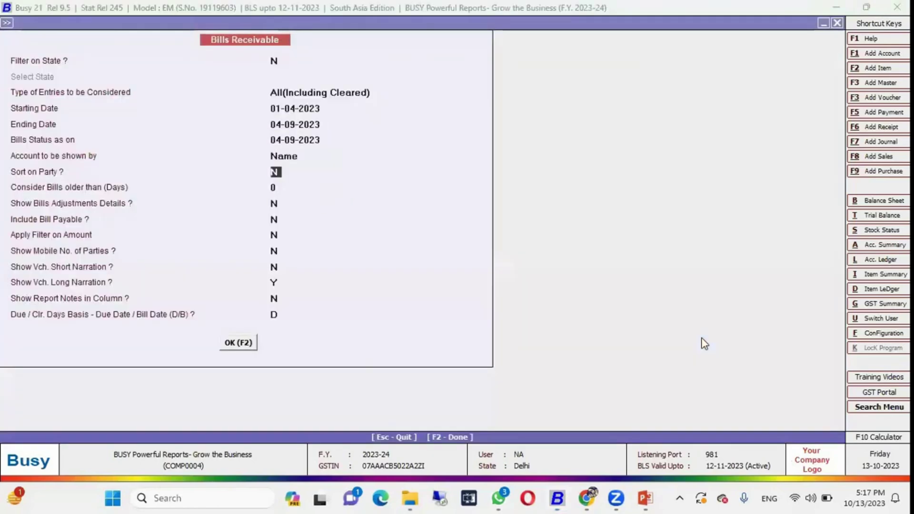
pyautogui.press('Return')
pyautogui.press('Return')
pyautogui.press('Return')
pyautogui.press('Return')
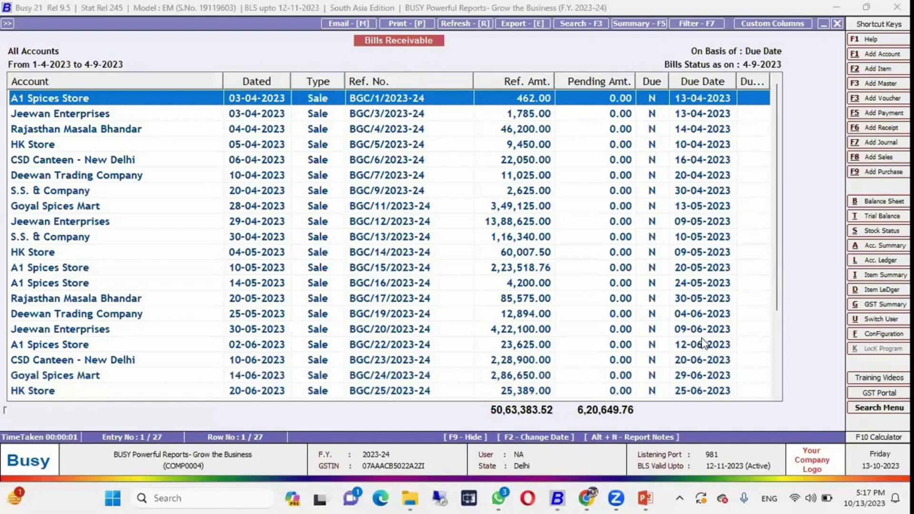
# Step: Examine the pending amounts, due dates and overdue days of the receivable bills, and close the report
pyautogui.scroll(-5, 702, 343)
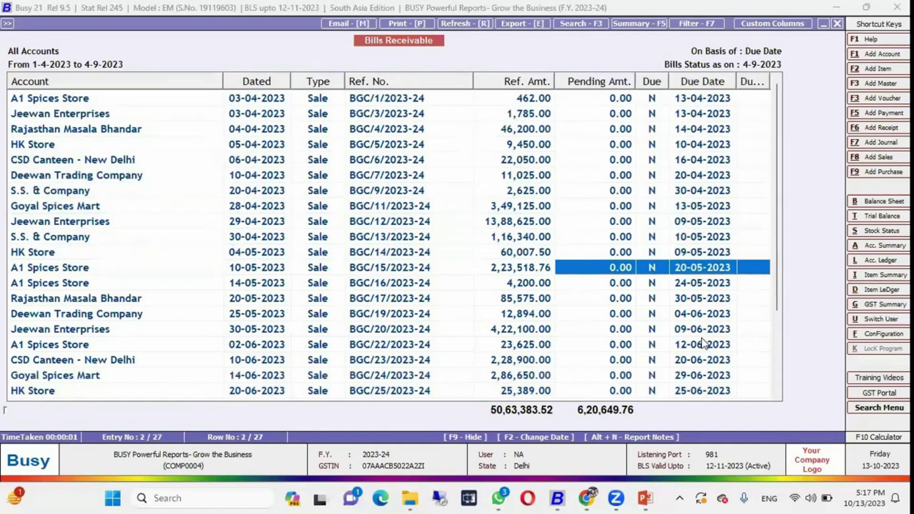
pyautogui.scroll(-10, 702, 343)
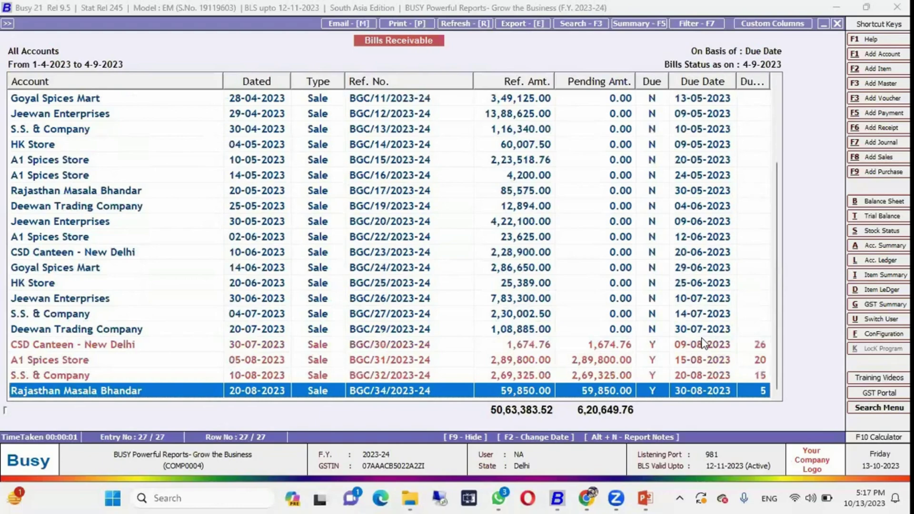
pyautogui.scroll(4, 702, 343)
pyautogui.scroll(-4, 702, 342)
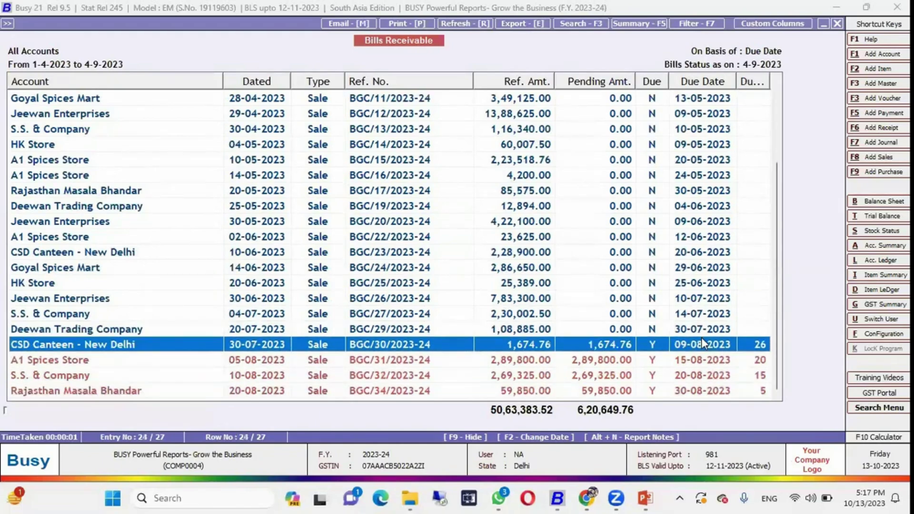
pyautogui.scroll(2, 702, 343)
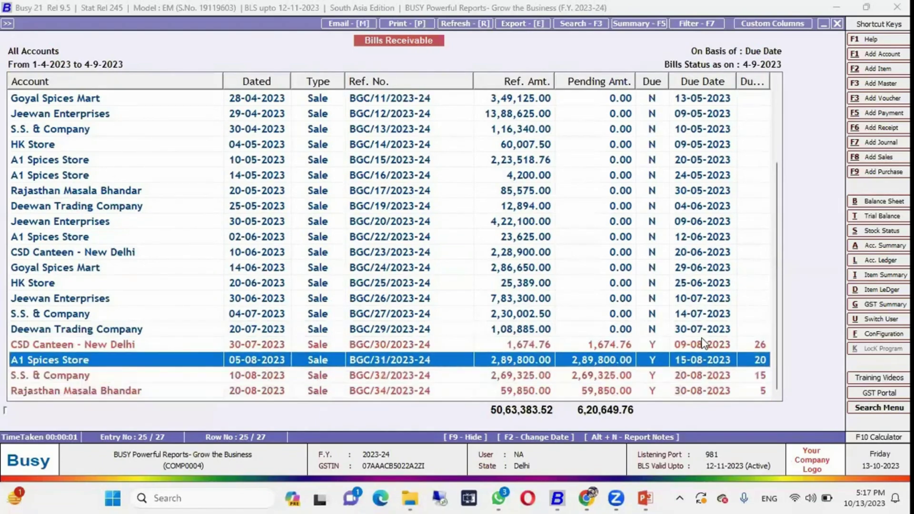
pyautogui.scroll(2, 703, 343)
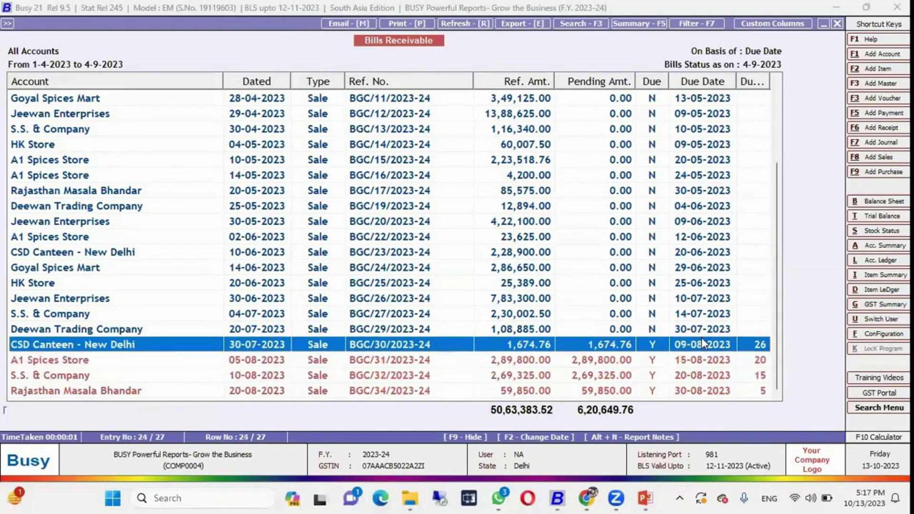
pyautogui.scroll(-2, 702, 343)
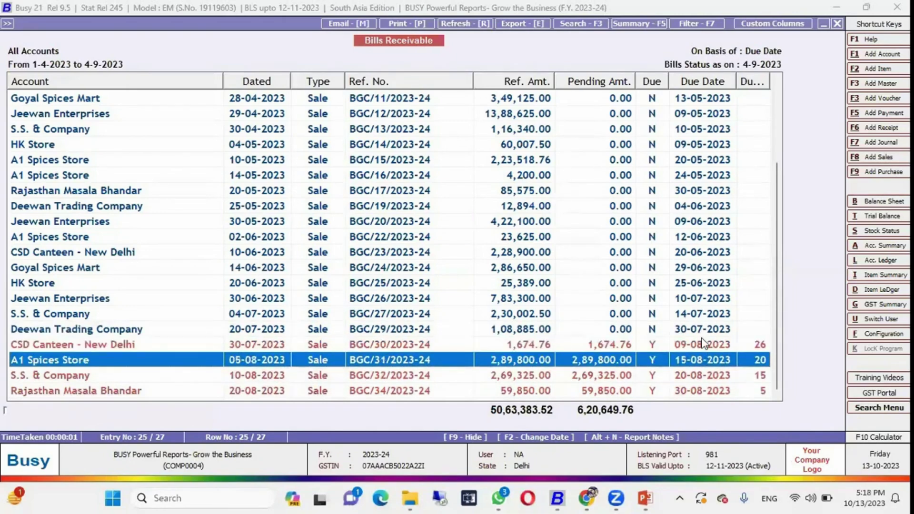
pyautogui.press('Escape')
pyautogui.press('Escape')
pyautogui.press('Return')
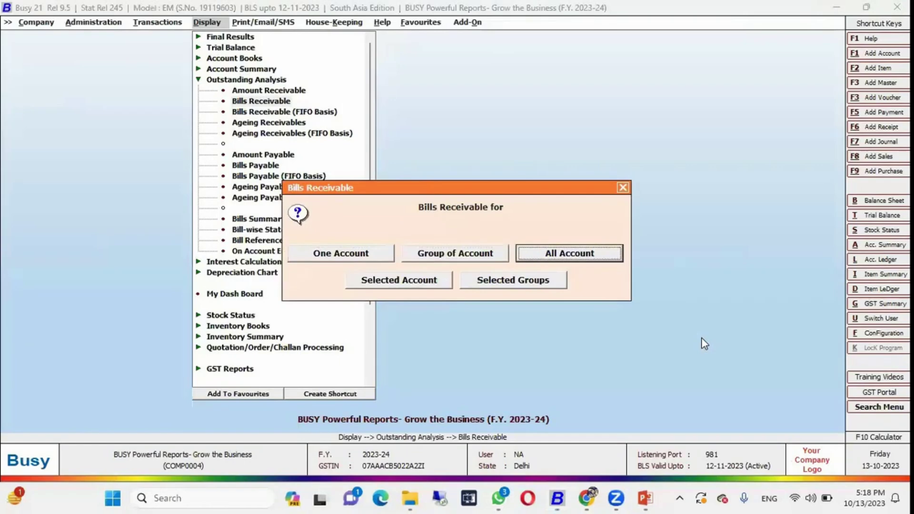
pyautogui.press('Escape')
# Step: Look through the payable reports under Outstanding Analysis and collapse the group
pyautogui.press('Down')
pyautogui.press('Down')
pyautogui.press('Down')
pyautogui.press('Down')
pyautogui.press('Down')
pyautogui.press('Down')
pyautogui.press('Up')
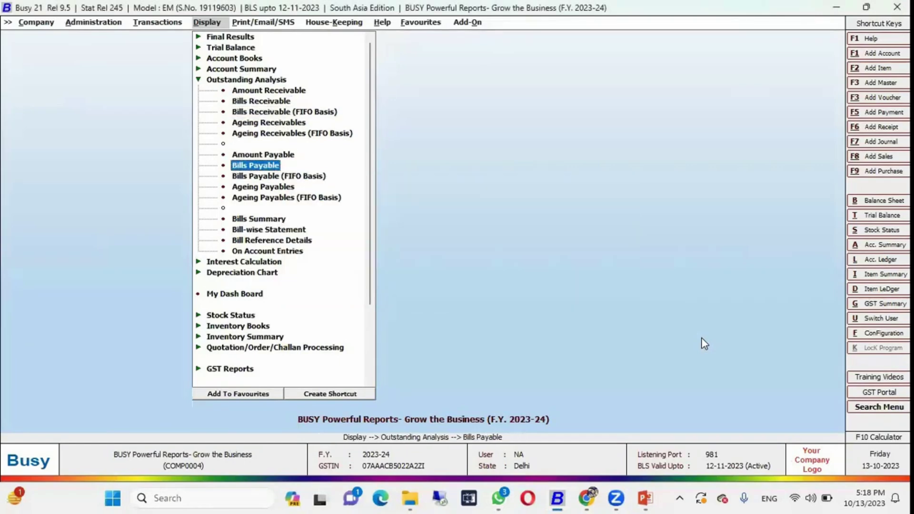
pyautogui.press('Up')
pyautogui.press('Up')
pyautogui.press('Up')
pyautogui.press('Up')
pyautogui.press('Up')
pyautogui.press('Up')
pyautogui.press('Up')
pyautogui.press('Left')
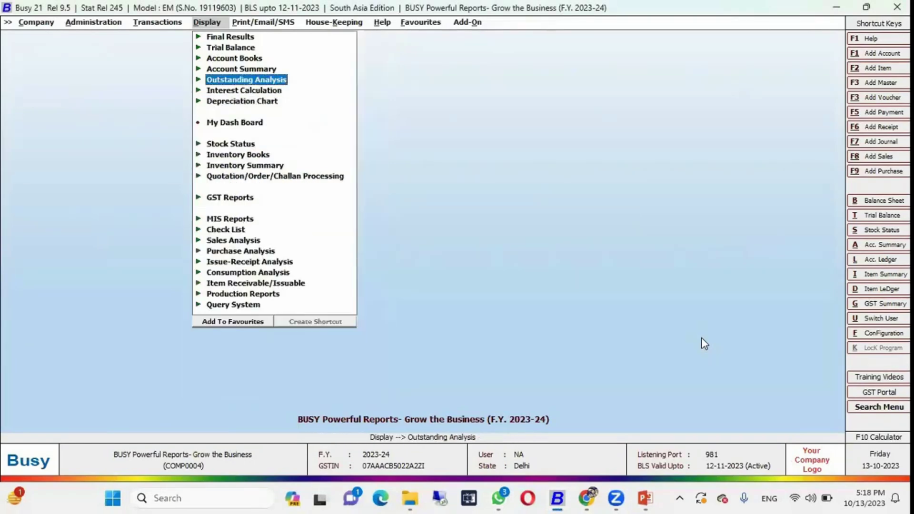
# Step: Open the Bills Receivable interest calculation for all accounts
pyautogui.press('Down')
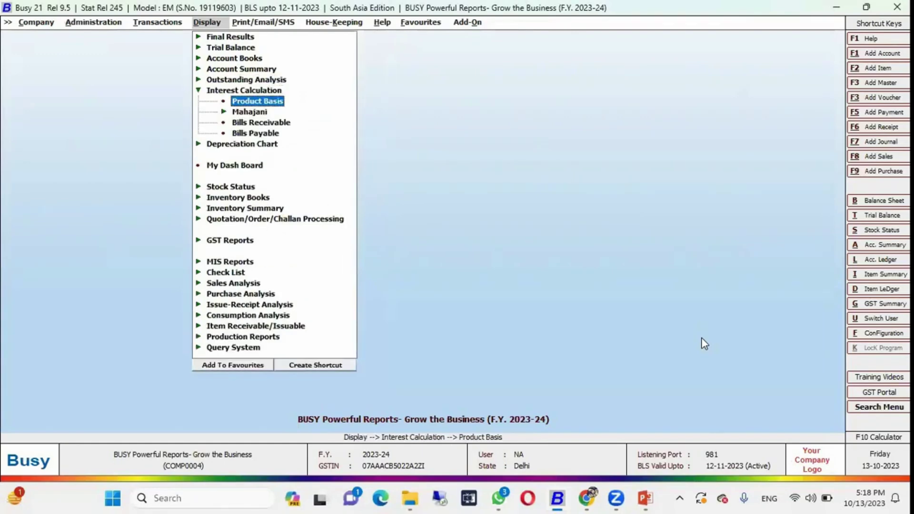
pyautogui.press('Down')
pyautogui.press('Down')
pyautogui.press('Return')
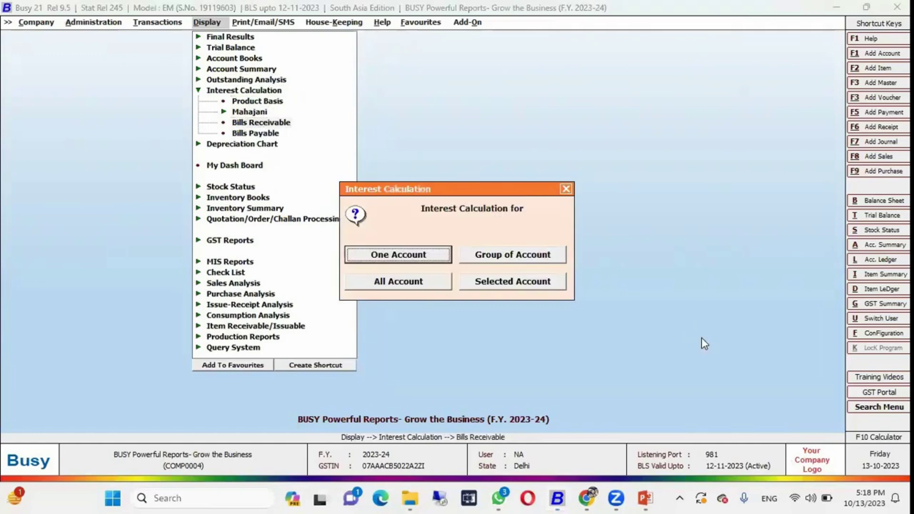
pyautogui.press('Tab')
pyautogui.press('Tab')
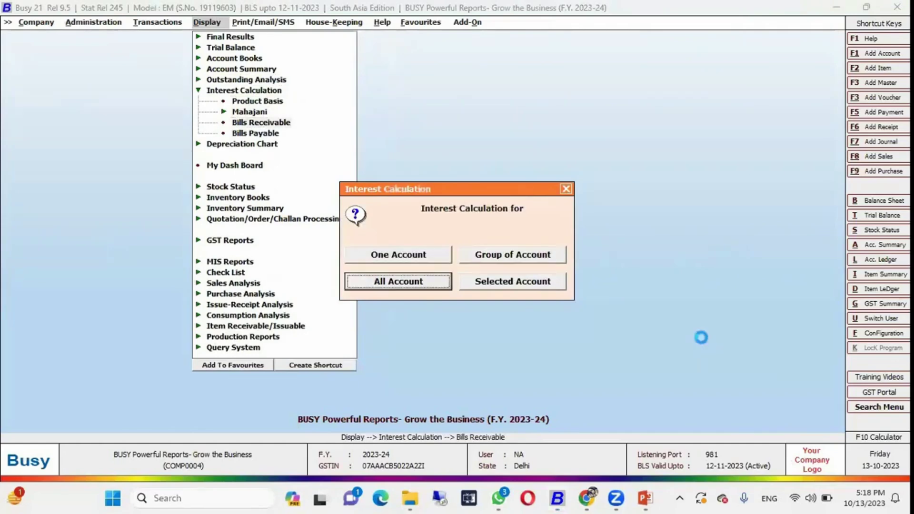
pyautogui.press('Return')
# Step: Generate the interest report from 01-04-2023 to 04-09-2023, calculated as on 04-09-2023, with a flat interest rate of 12%
pyautogui.press('Return')
pyautogui.press('Return')
pyautogui.press('Return')
pyautogui.press('Return')
pyautogui.press('Return')
pyautogui.press('Return')
pyautogui.press('Return')
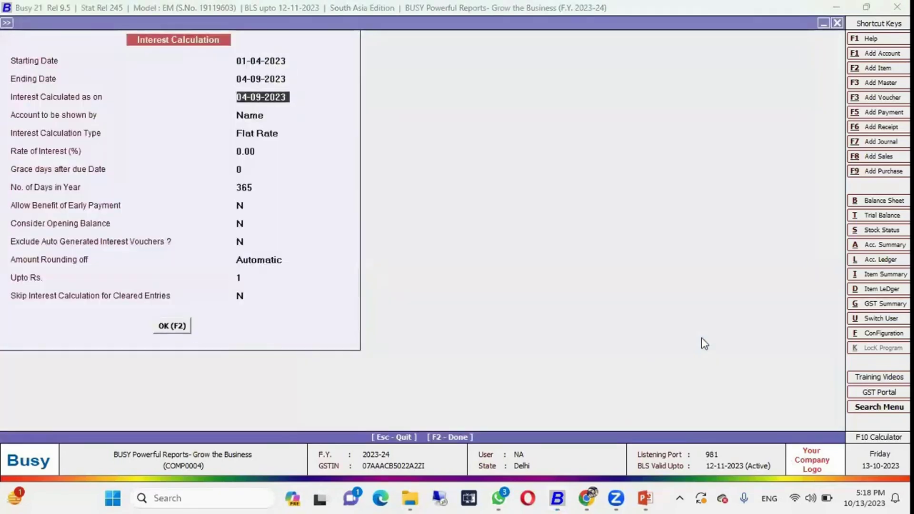
pyautogui.press('Up')
pyautogui.press('Up')
pyautogui.write('12')
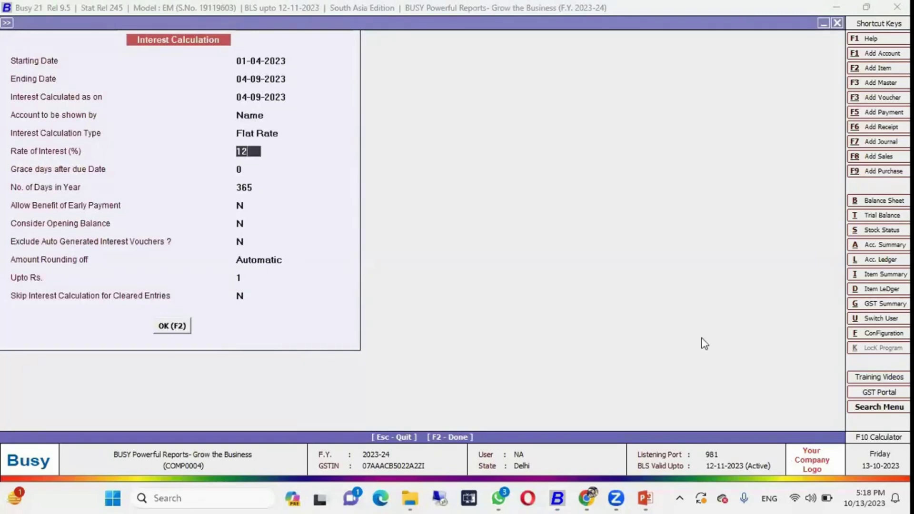
pyautogui.press('Return')
pyautogui.press('Return')
pyautogui.press('Return')
pyautogui.press('Return')
pyautogui.press('F2')
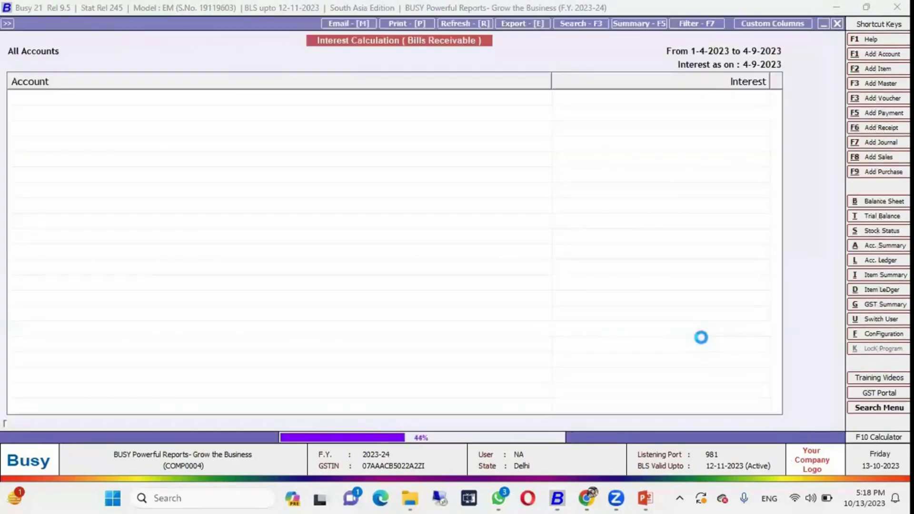
# Step: Examine the interest amount calculated on receivable bills for each party
pyautogui.press('Down')
pyautogui.press('Down')
pyautogui.press('Down')
pyautogui.press('Down')
pyautogui.press('Down')
pyautogui.press('Down')
pyautogui.press('Down')
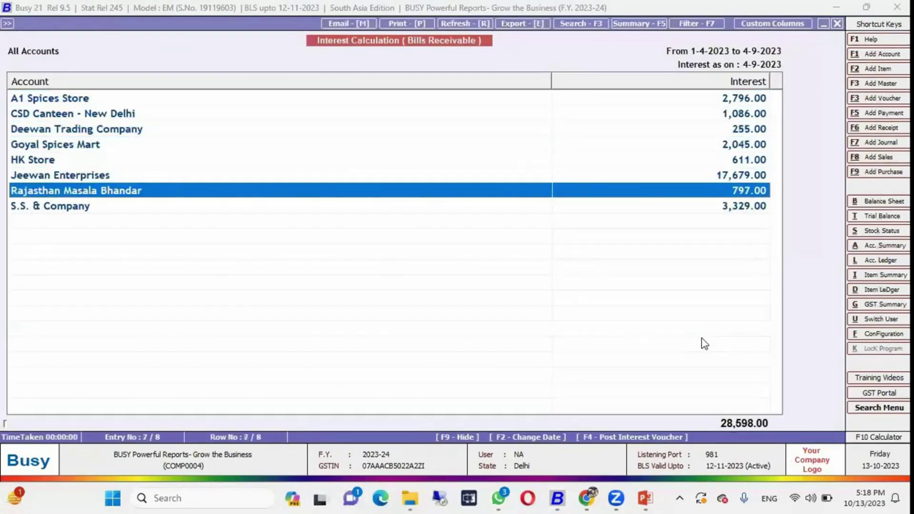
pyautogui.press('Up')
pyautogui.press('Up')
pyautogui.press('Up')
pyautogui.press('Up')
pyautogui.press('Up')
pyautogui.press('Up')
pyautogui.press('Up')
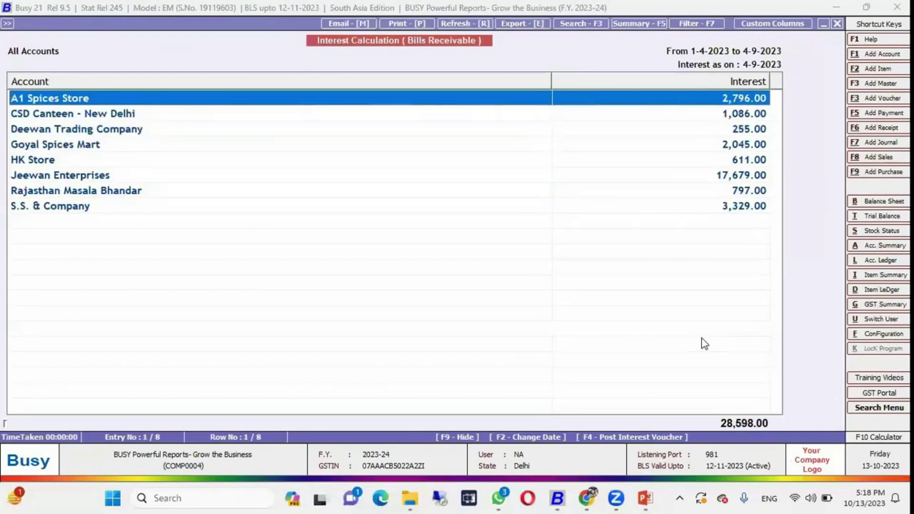
# Step: View the interest voucher posting settings for all parties, and leave the dialog and the report without posting
pyautogui.press('F4')
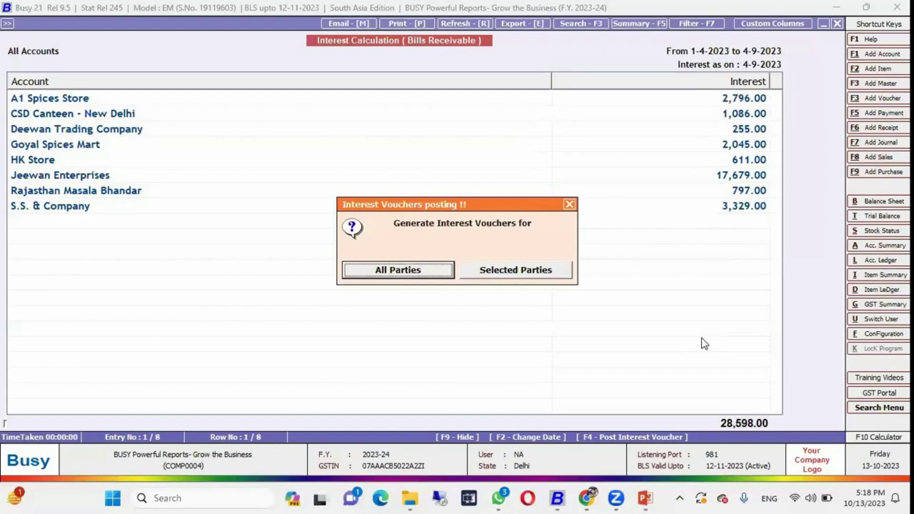
pyautogui.press('Return')
pyautogui.press('Return')
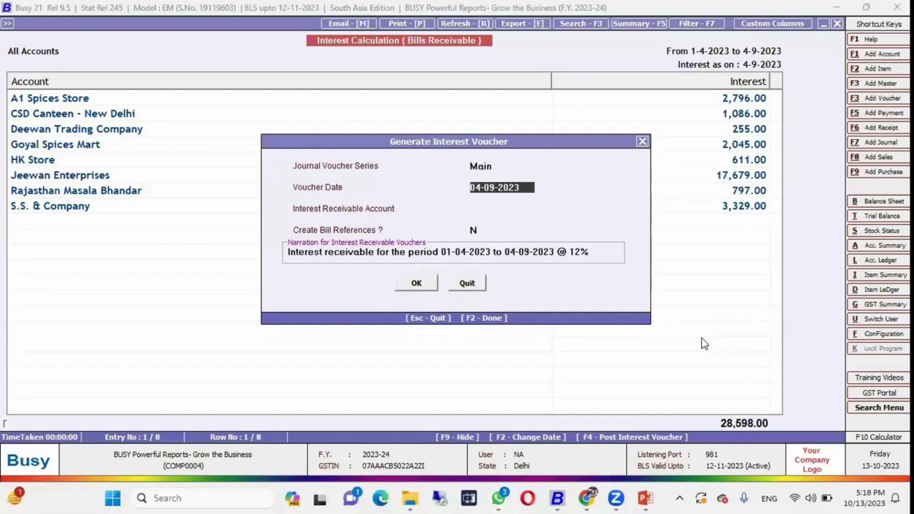
pyautogui.press('Escape')
pyautogui.press('Escape')
# Step: Generate the Income Tax Act depreciation chart with Depreciation A/c as the depreciation account
pyautogui.press('Down')
pyautogui.press('Return')
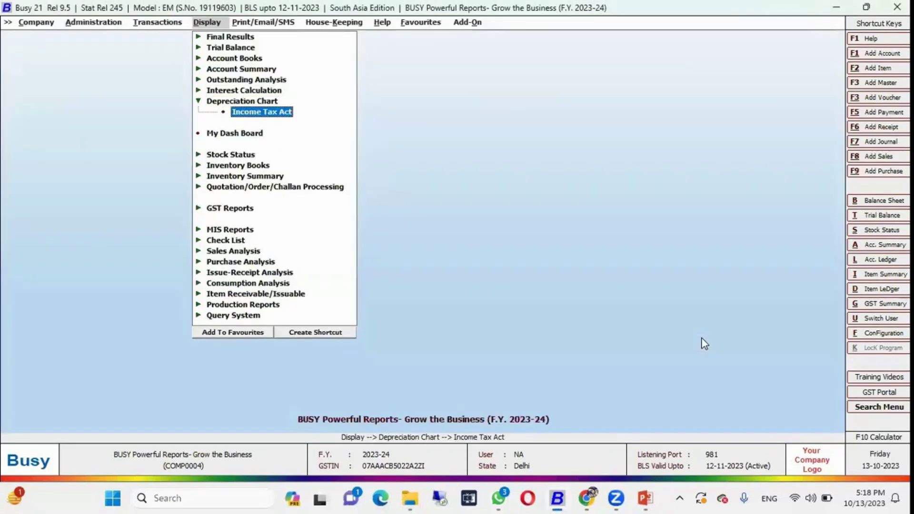
pyautogui.press('Return')
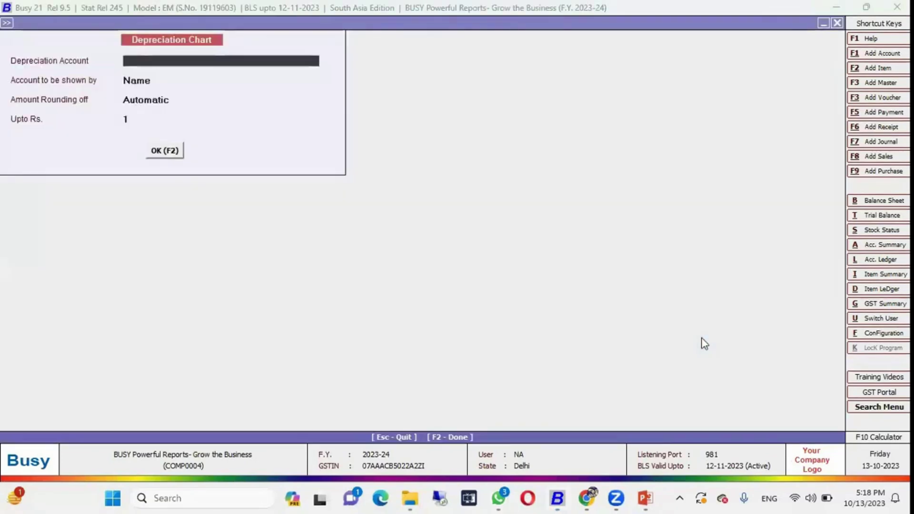
pyautogui.write('de')
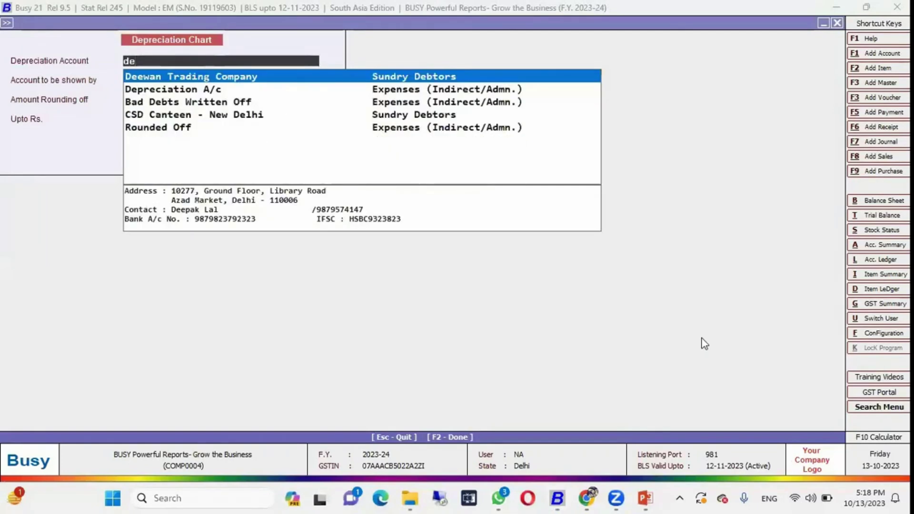
pyautogui.press('Down')
pyautogui.press('Return')
pyautogui.press('Return')
pyautogui.press('Return')
pyautogui.press('Return')
pyautogui.press('Return')
pyautogui.press('F2')
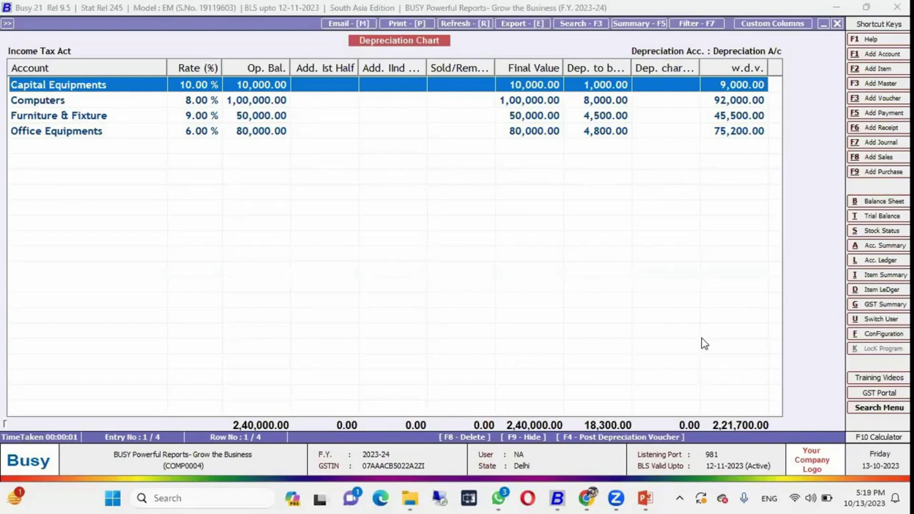
# Step: View the depreciation voucher settings for all accounts, and leave the dialog and the chart without posting
pyautogui.press('F4')
pyautogui.press('Return')
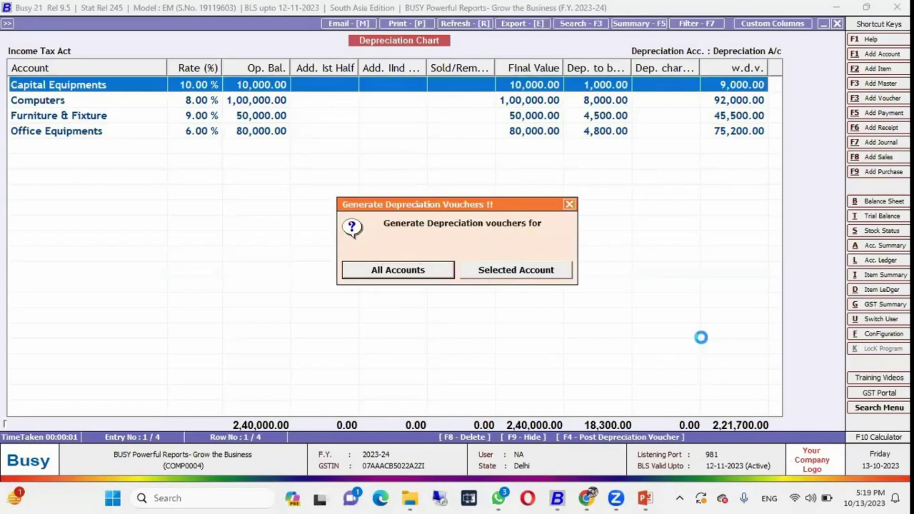
pyautogui.press('Return')
pyautogui.press('Return')
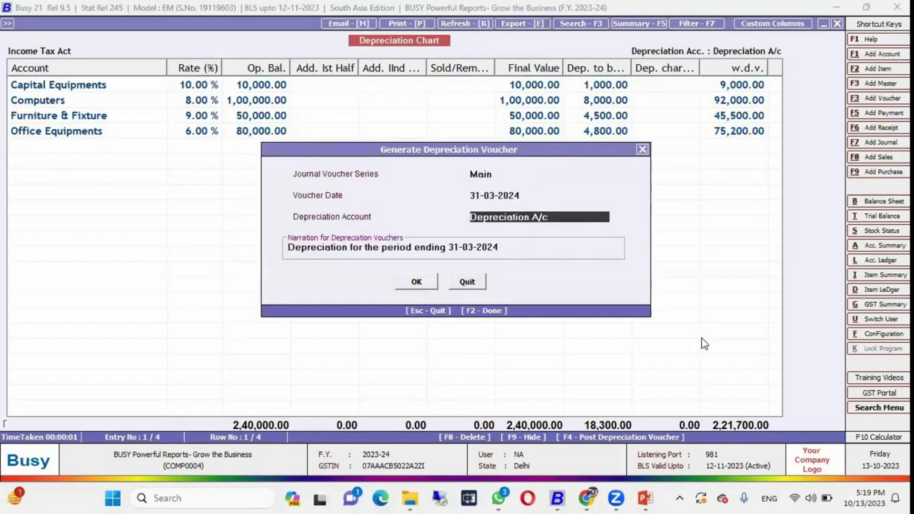
pyautogui.press('Escape')
pyautogui.press('Escape')
pyautogui.press('Escape')
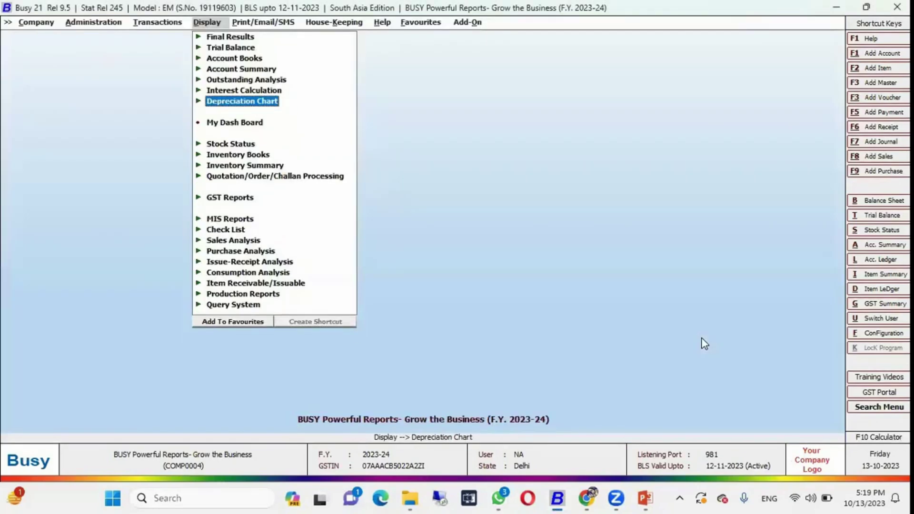
pyautogui.press('Up')
pyautogui.press('Up')
pyautogui.press('Up')
pyautogui.press('Up')
pyautogui.press('Up')
pyautogui.press('Up')
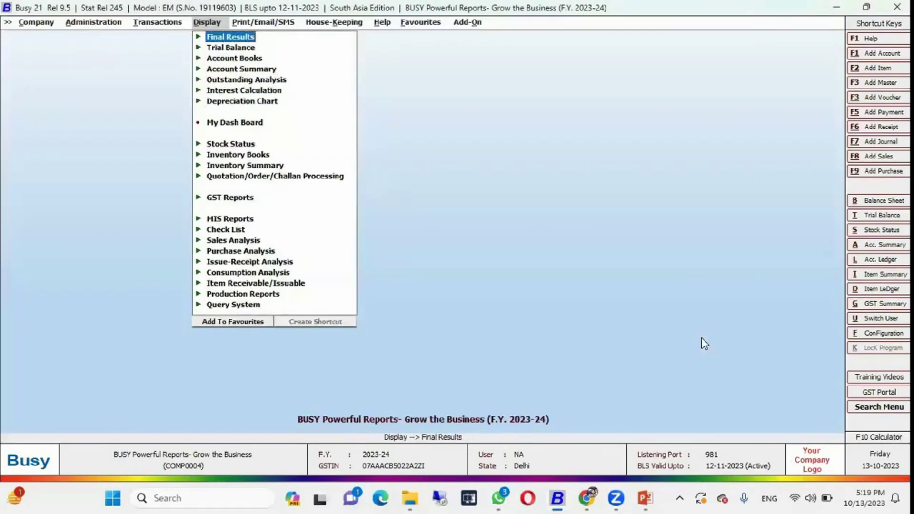
pyautogui.press('Down')
pyautogui.press('Down')
pyautogui.press('Down')
pyautogui.press('Down')
pyautogui.press('Down')
pyautogui.press('Down')
pyautogui.press('Down')
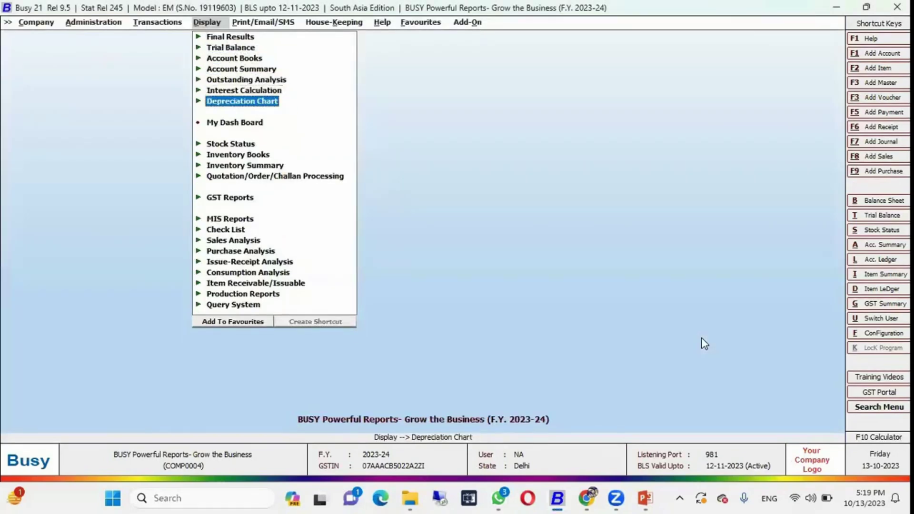
pyautogui.press('Up')
pyautogui.click(680, 452)
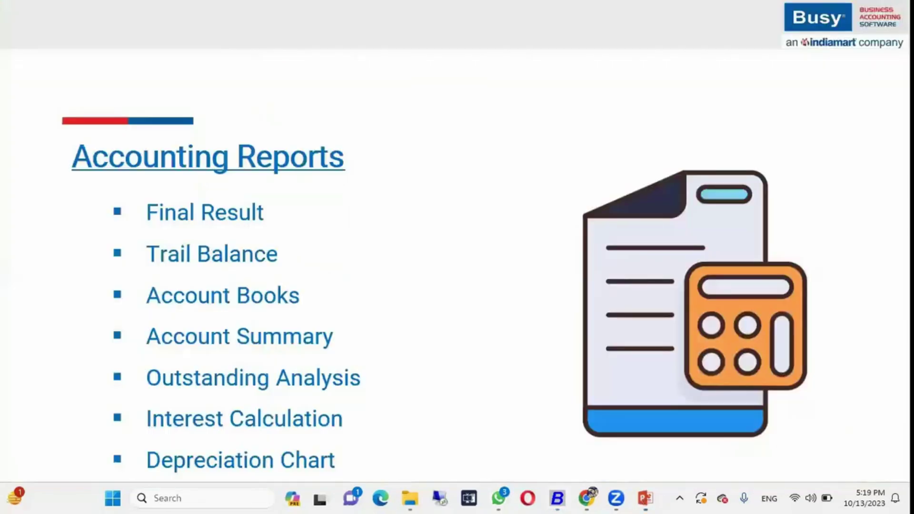
pyautogui.press('Right')
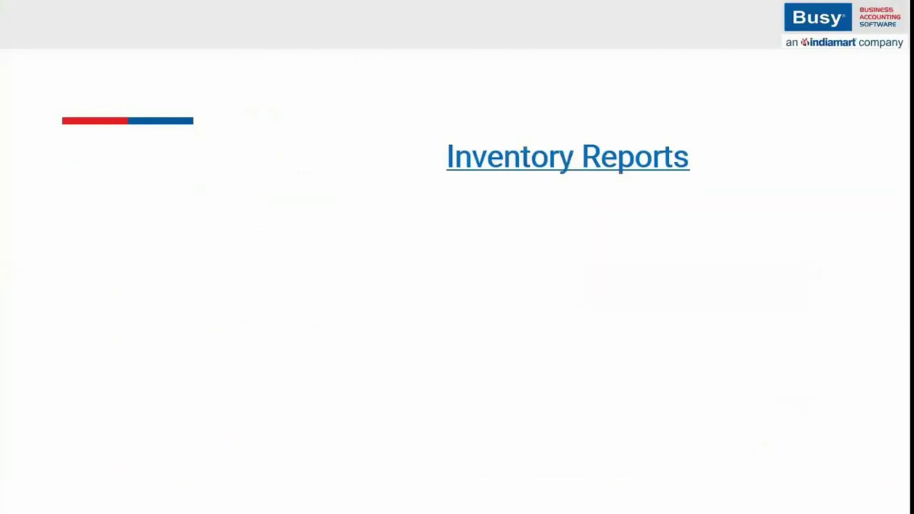
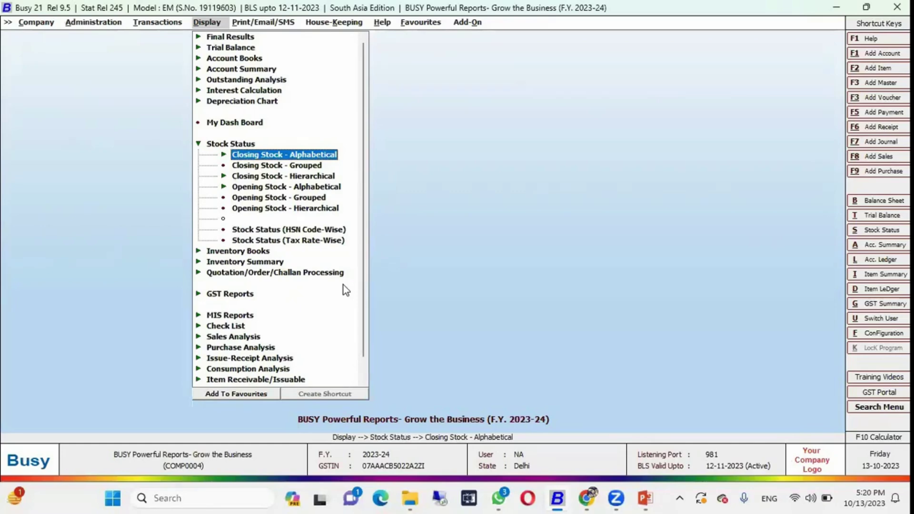
# Step: Generate the detailed alphabetical closing stock report for all items in Main Store from 1-4-2023 to 4-9-2023
pyautogui.press('Down')
pyautogui.press('Down')
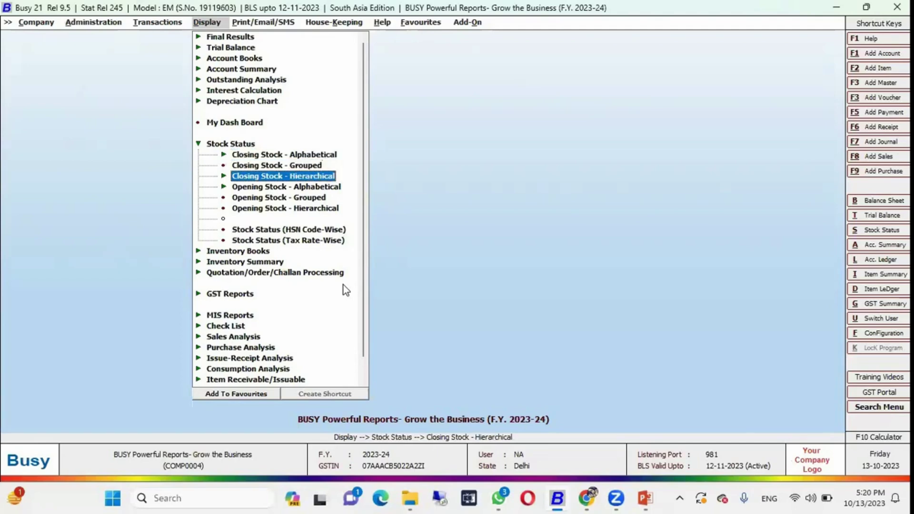
pyautogui.press('Up')
pyautogui.press('Up')
pyautogui.press('Return')
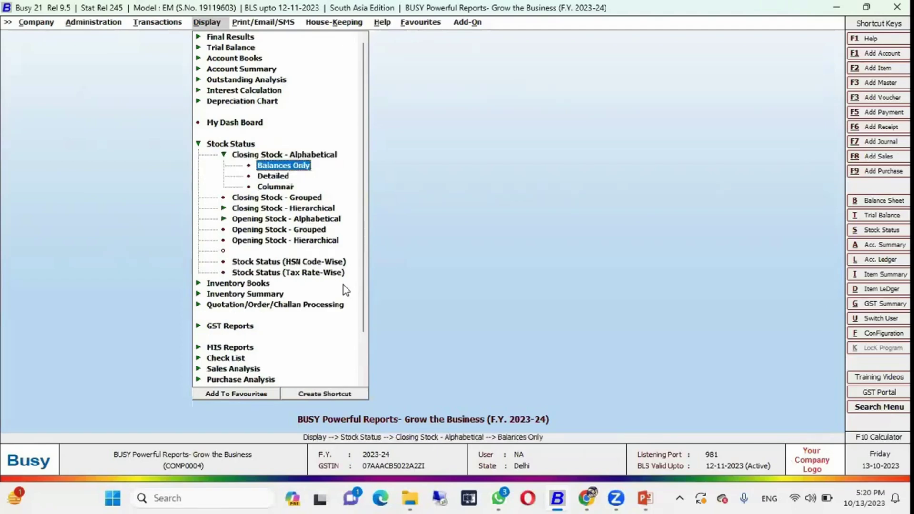
pyautogui.press('Down')
pyautogui.press('Return')
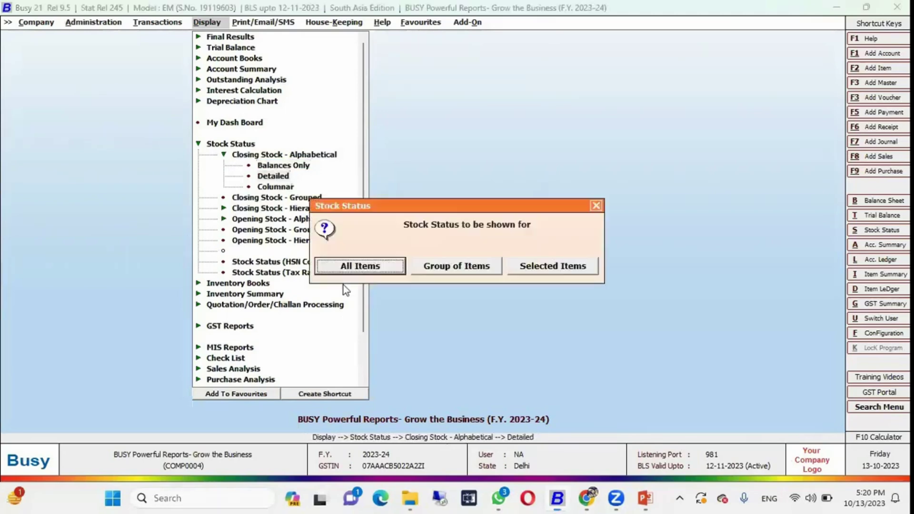
pyautogui.press('Return')
pyautogui.press('Return')
pyautogui.press('Return')
pyautogui.press('Return')
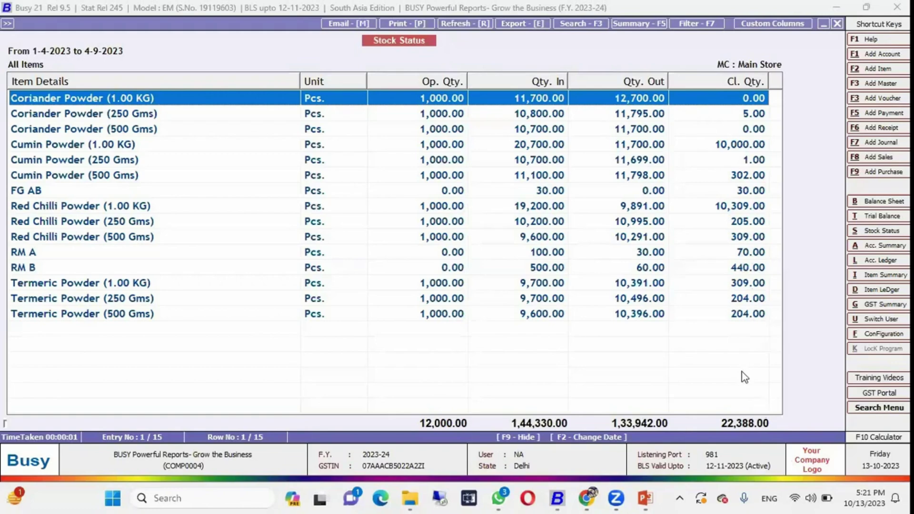
# Step: Close the alphabetical stock report and generate the detailed hierarchical closing stock report for all items from 01-04-2023 to 04-09-2023
pyautogui.press('Escape')
pyautogui.press('Down')
pyautogui.press('Down')
pyautogui.press('Return')
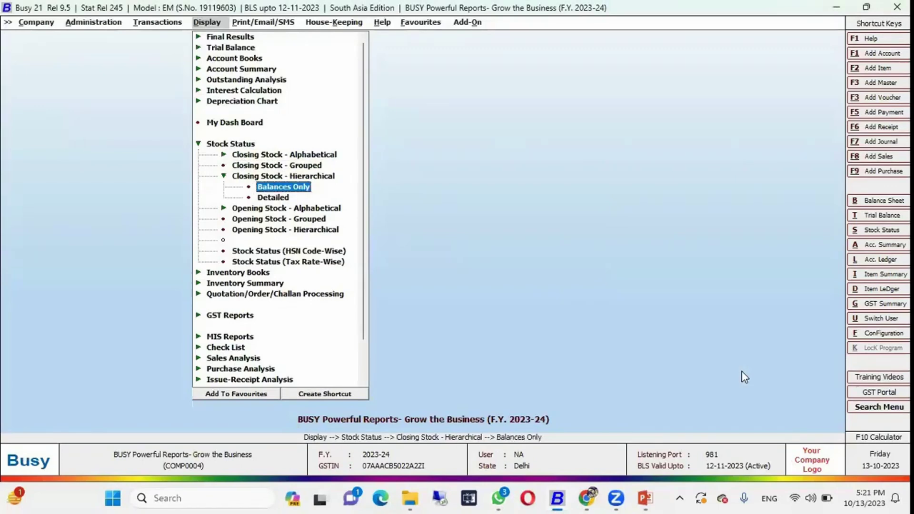
pyautogui.press('Down')
pyautogui.press('Return')
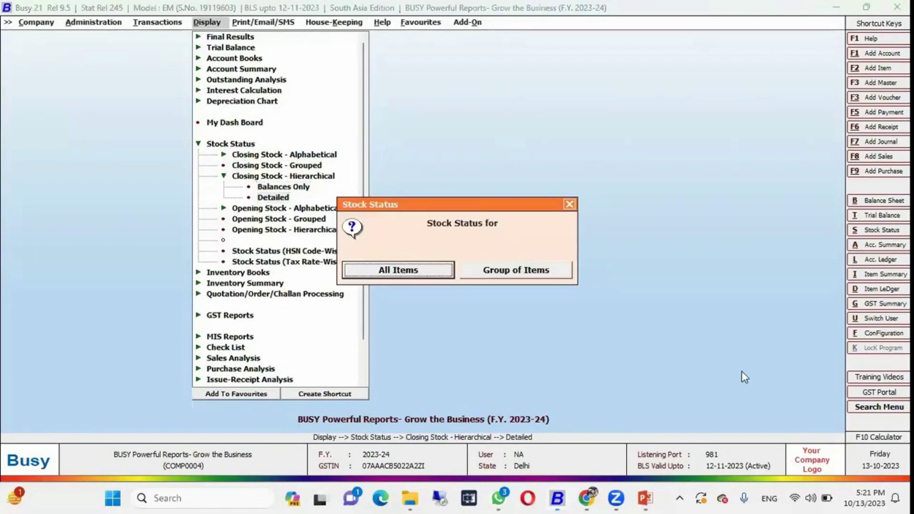
pyautogui.press('Return')
pyautogui.press('Return')
pyautogui.press('Return')
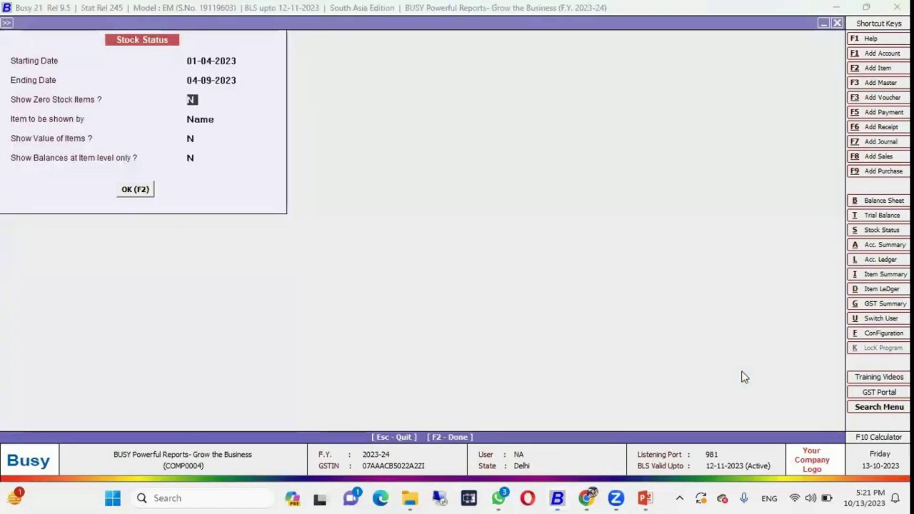
pyautogui.press('Return')
pyautogui.press('F2')
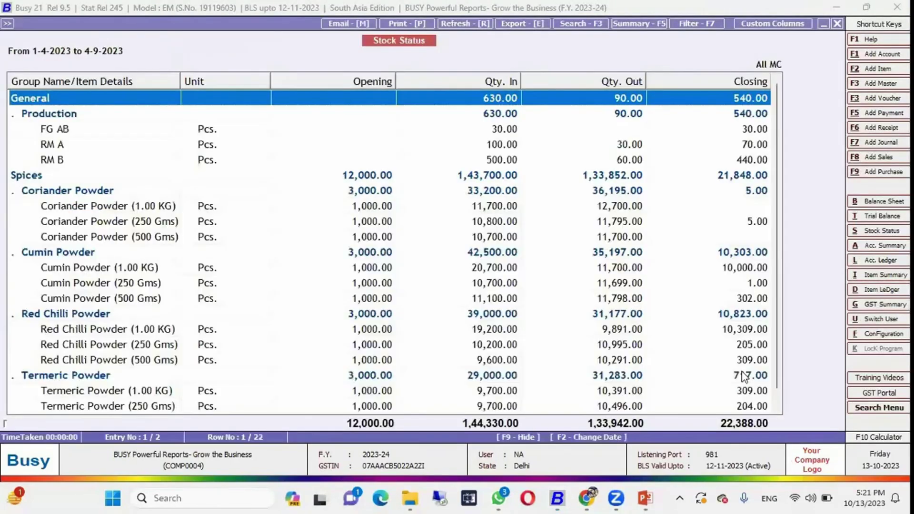
# Step: Examine the opening, inward, outward and closing quantities of each item group and its items in the hierarchical stock report
pyautogui.press('Down')
pyautogui.press('Down')
pyautogui.press('Down')
pyautogui.press('Up')
pyautogui.press('Up')
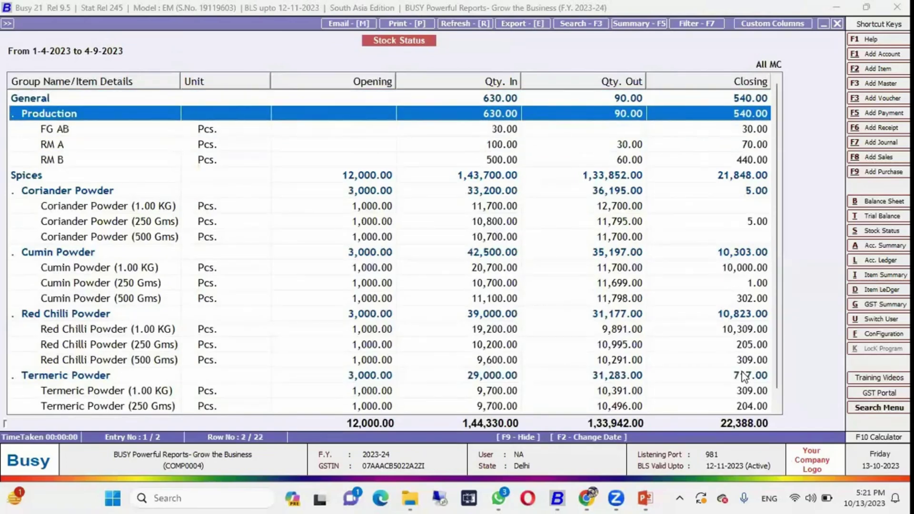
pyautogui.press('Down')
pyautogui.press('Down')
pyautogui.press('Down')
pyautogui.press('Down')
pyautogui.press('Down')
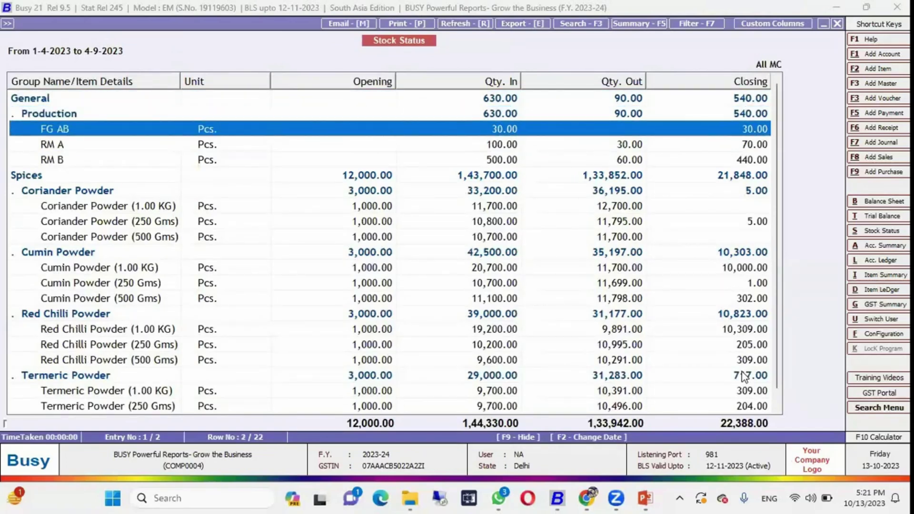
pyautogui.press('Down')
pyautogui.press('Down')
pyautogui.press('Down')
pyautogui.press('Down')
pyautogui.press('Down')
pyautogui.press('Down')
pyautogui.press('Down')
pyautogui.press('Down')
pyautogui.press('Down')
pyautogui.press('Down')
pyautogui.press('Down')
pyautogui.press('Down')
pyautogui.press('Down')
pyautogui.press('Down')
pyautogui.press('Down')
pyautogui.press('Down')
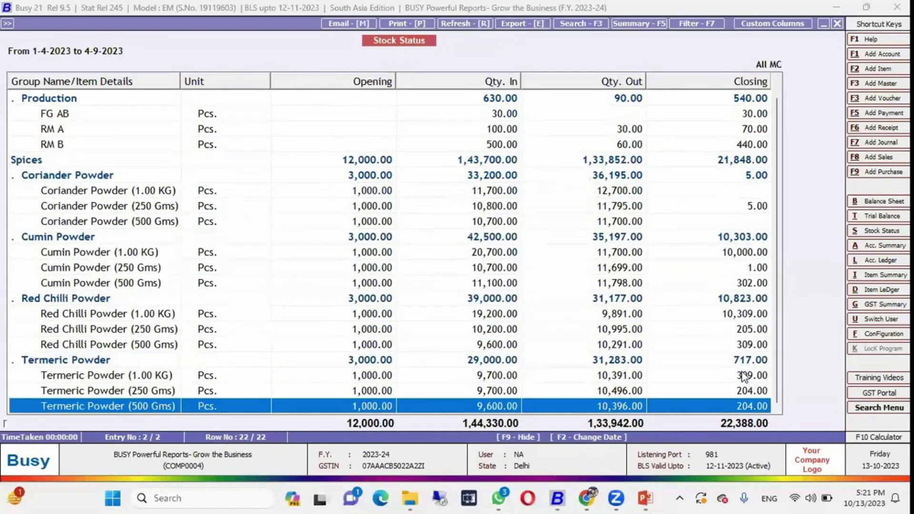
pyautogui.press('Up')
pyautogui.press('Up')
pyautogui.press('Up')
pyautogui.press('Up')
pyautogui.press('Up')
pyautogui.press('Up')
pyautogui.press('Up')
pyautogui.press('Up')
pyautogui.press('Up')
pyautogui.press('Up')
pyautogui.press('Up')
pyautogui.press('Up')
pyautogui.press('Up')
pyautogui.press('Up')
pyautogui.press('Up')
pyautogui.press('Up')
pyautogui.press('Up')
pyautogui.press('Up')
pyautogui.press('Up')
pyautogui.press('Up')
pyautogui.press('Down')
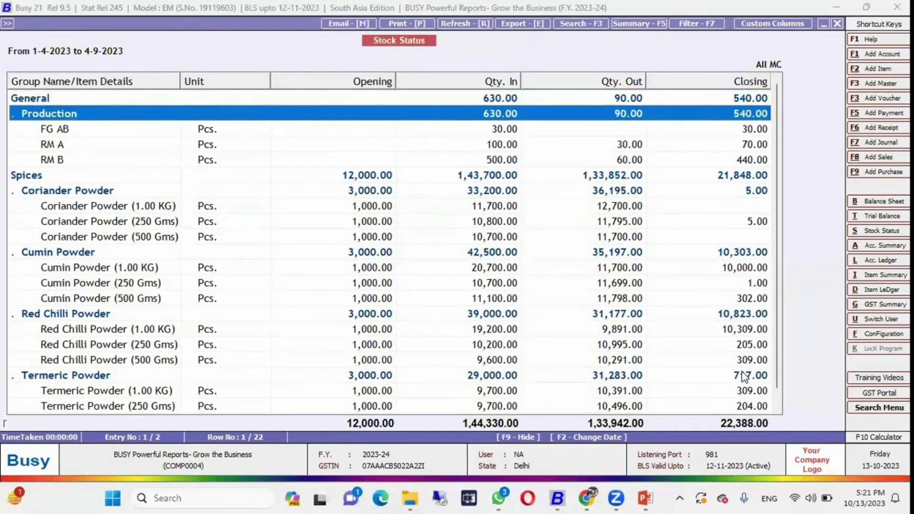
pyautogui.press('Down')
pyautogui.press('Down')
pyautogui.press('Down')
pyautogui.press('Down')
pyautogui.press('Down')
pyautogui.press('Down')
pyautogui.press('Down')
pyautogui.press('Down')
pyautogui.press('Down')
pyautogui.press('Down')
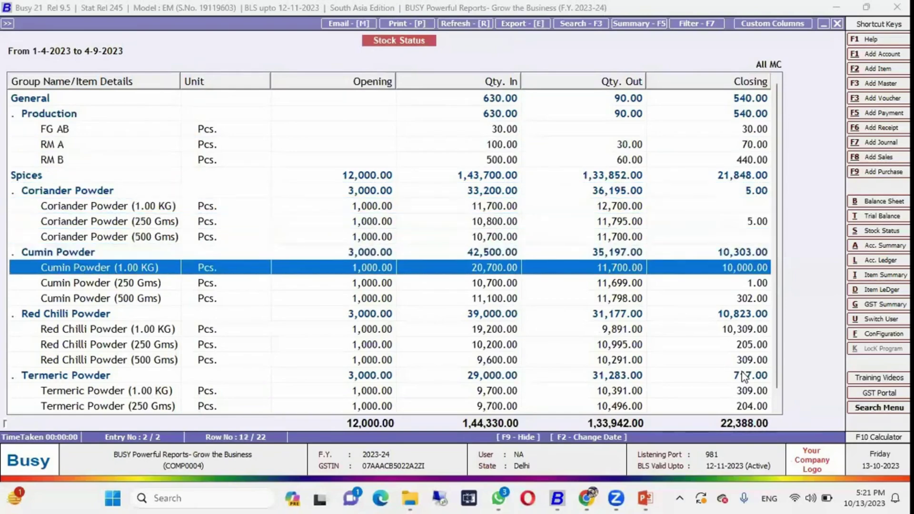
# Step: Review the remaining item rows of the hierarchical stock report down to the last entry
pyautogui.press('Down')
pyautogui.press('Down')
pyautogui.press('Down')
pyautogui.press('Down')
pyautogui.press('Down')
pyautogui.press('Down')
pyautogui.press('Down')
pyautogui.press('Down')
pyautogui.press('Down')
pyautogui.press('Down')
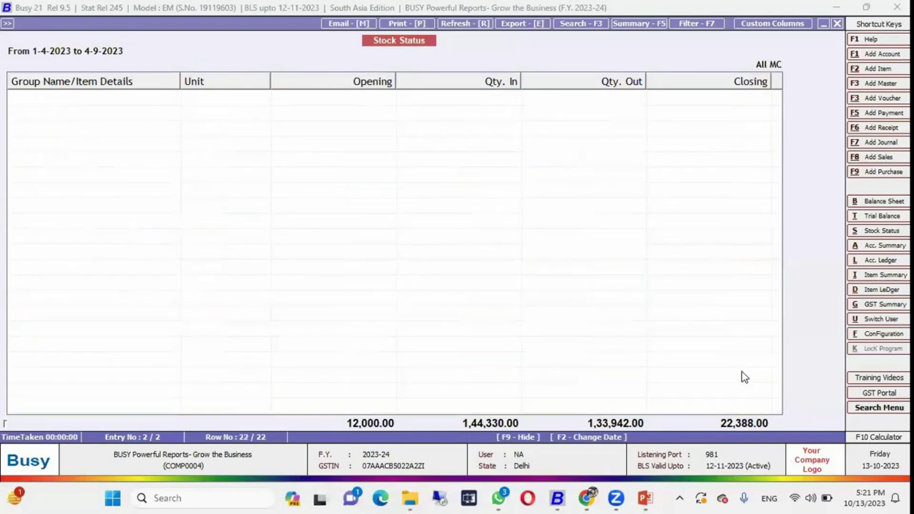
# Step: Close the hierarchical stock report and open the item-wise stock ledger from the inventory books
pyautogui.press('Escape')
pyautogui.press('Escape')
pyautogui.press('Up')
pyautogui.press('Up')
pyautogui.press('Up')
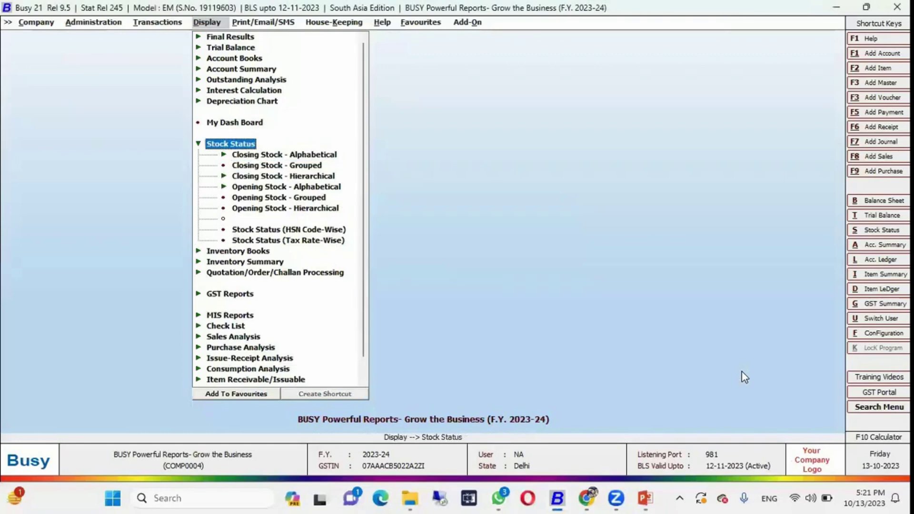
pyautogui.press('Left')
pyautogui.press('Down')
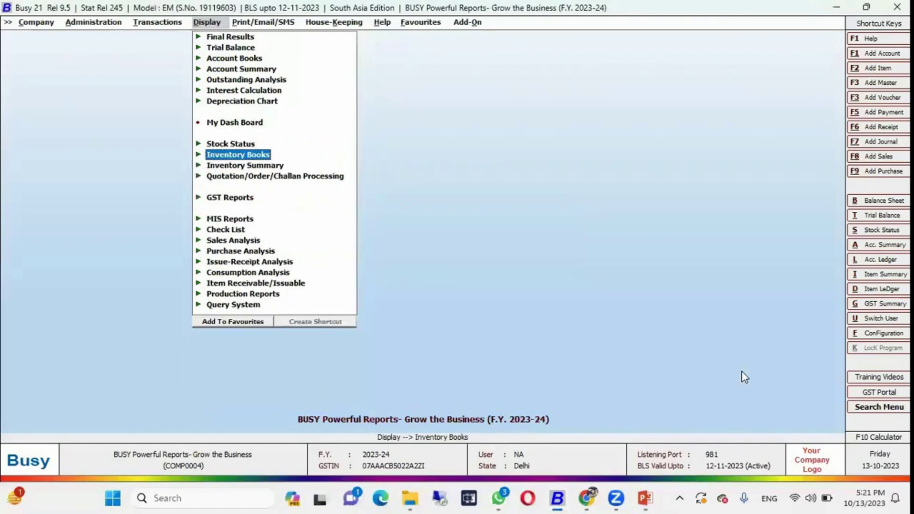
pyautogui.press('Right')
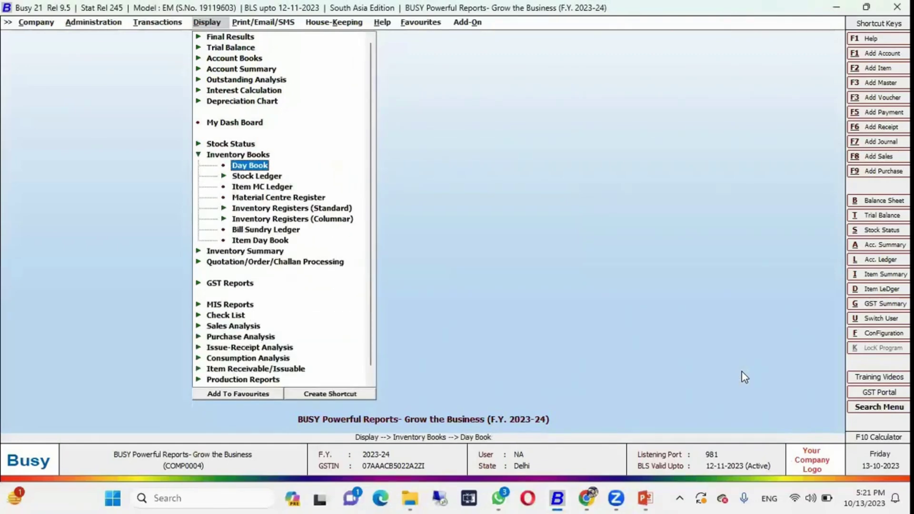
pyautogui.press('Down')
pyautogui.press('Right')
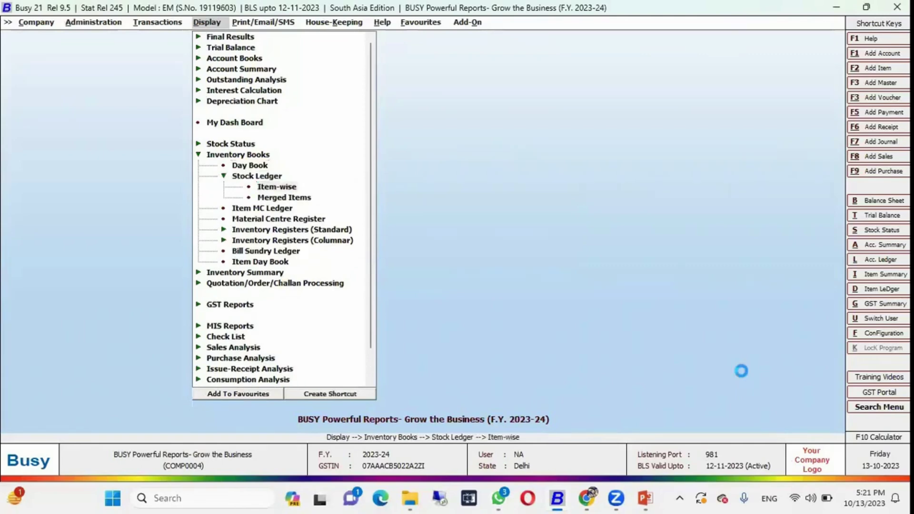
pyautogui.press('Return')
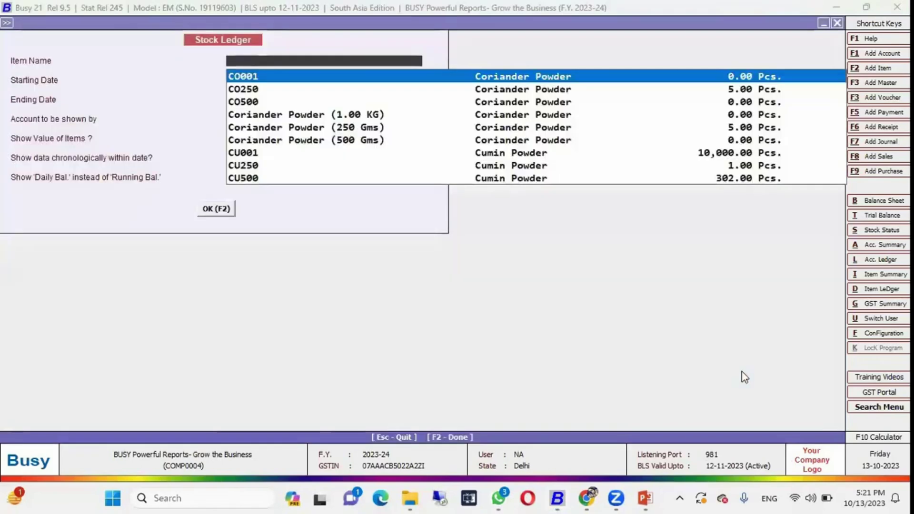
# Step: Generate the stock ledger for Coriander Powder (1.00 KG) in Main Store from 1-4-2023 to 4-9-2023
pyautogui.press('Down')
pyautogui.press('Up')
pyautogui.press('Return')
pyautogui.press('Return')
pyautogui.press('Return')
pyautogui.press('Return')
pyautogui.press('Return')
pyautogui.press('Return')
pyautogui.press('Return')
pyautogui.press('Return')
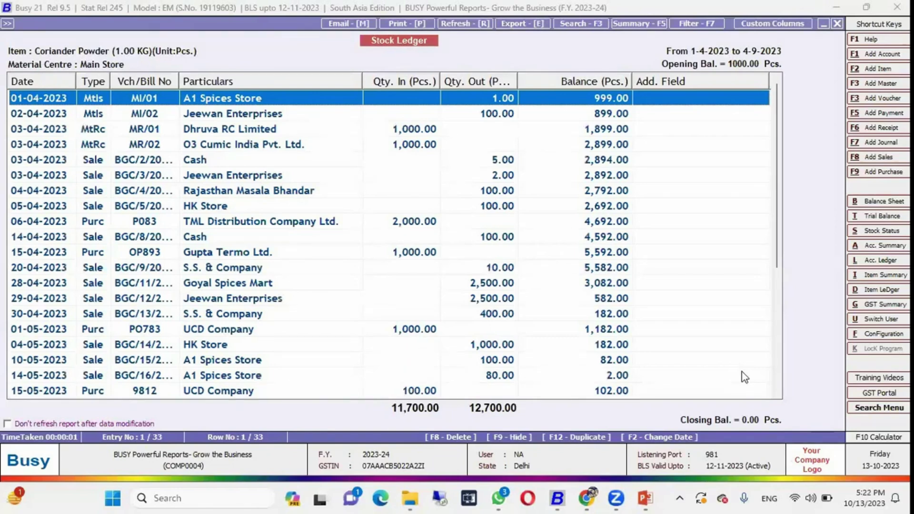
# Step: Examine the inward, outward and balance quantities of every voucher in the Coriander Powder (1.00 KG) stock ledger
pyautogui.press('Down')
pyautogui.press('Down')
pyautogui.press('Down')
pyautogui.press('Down')
pyautogui.press('Down')
pyautogui.press('Down')
pyautogui.press('Down')
pyautogui.press('Down')
pyautogui.press('Down')
pyautogui.press('Down')
pyautogui.press('Down')
pyautogui.press('Down')
pyautogui.press('Down')
pyautogui.press('Down')
pyautogui.press('Down')
pyautogui.press('Down')
pyautogui.press('Down')
pyautogui.press('Down')
pyautogui.press('Down')
pyautogui.press('Down')
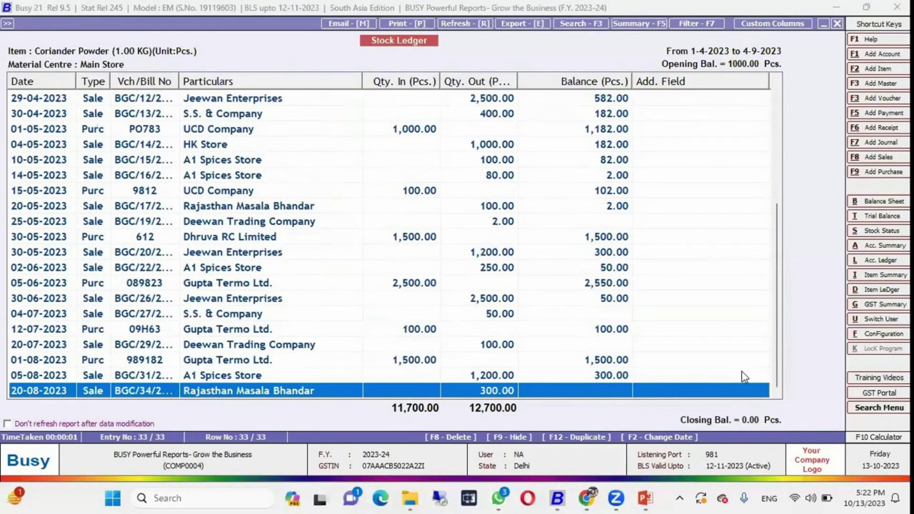
pyautogui.press('Up')
pyautogui.press('Up')
pyautogui.press('Up')
pyautogui.press('Up')
pyautogui.press('Up')
pyautogui.press('Up')
pyautogui.press('Up')
pyautogui.press('Up')
pyautogui.press('Up')
pyautogui.press('Up')
pyautogui.press('Up')
pyautogui.press('Up')
pyautogui.press('Up')
pyautogui.press('Up')
pyautogui.press('Up')
pyautogui.press('Up')
pyautogui.press('Up')
pyautogui.press('Up')
pyautogui.press('Up')
pyautogui.press('Up')
pyautogui.press('Up')
pyautogui.press('Up')
pyautogui.press('Up')
pyautogui.press('Up')
pyautogui.press('Up')
pyautogui.press('Up')
pyautogui.press('Up')
pyautogui.press('Up')
pyautogui.press('Up')
pyautogui.press('Up')
pyautogui.press('Up')
pyautogui.press('Up')
pyautogui.press('Up')
pyautogui.press('Up')
pyautogui.press('Up')
pyautogui.press('Up')
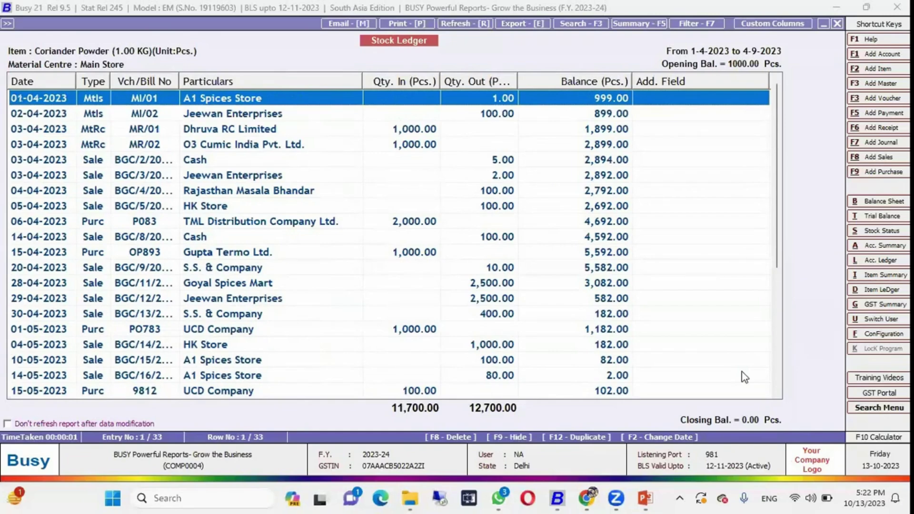
# Step: Close the stock ledger and generate the material centre register for Main Store from 1-4-2023 to 4-9-2023
pyautogui.press('Escape')
pyautogui.press('Escape')
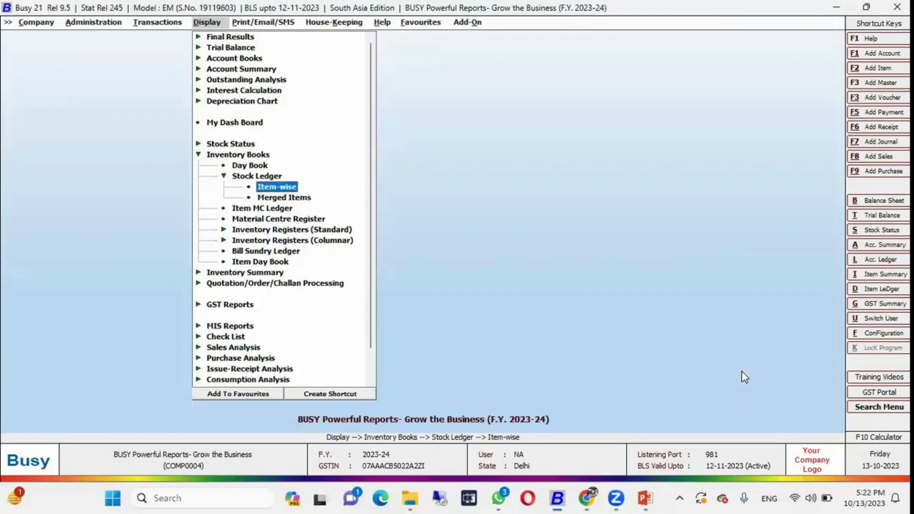
pyautogui.press('Escape')
pyautogui.press('Down')
pyautogui.press('Down')
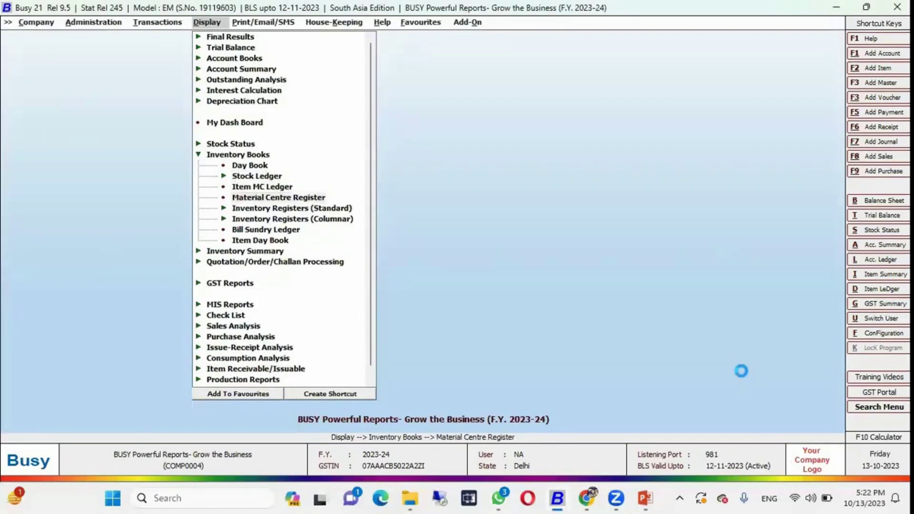
pyautogui.press('Return')
pyautogui.press('Return')
pyautogui.press('Return')
pyautogui.press('Return')
pyautogui.press('Return')
pyautogui.press('Return')
pyautogui.press('Return')
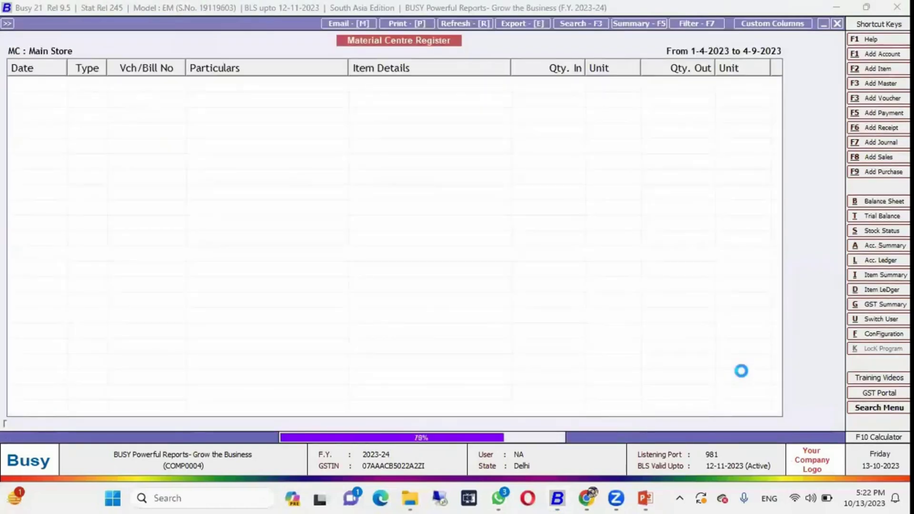
# Step: Examine the item-wise inward and outward quantities of the early April vouchers in the material centre register
pyautogui.press('Down')
pyautogui.press('Down')
pyautogui.press('Down')
pyautogui.press('Down')
pyautogui.press('Down')
pyautogui.press('Down')
pyautogui.press('Down')
pyautogui.press('Down')
pyautogui.press('Down')
pyautogui.press('Down')
pyautogui.press('Down')
pyautogui.press('Down')
pyautogui.press('Down')
pyautogui.press('Down')
pyautogui.press('Down')
pyautogui.press('Down')
pyautogui.press('Down')
pyautogui.press('Down')
pyautogui.press('Down')
pyautogui.press('Down')
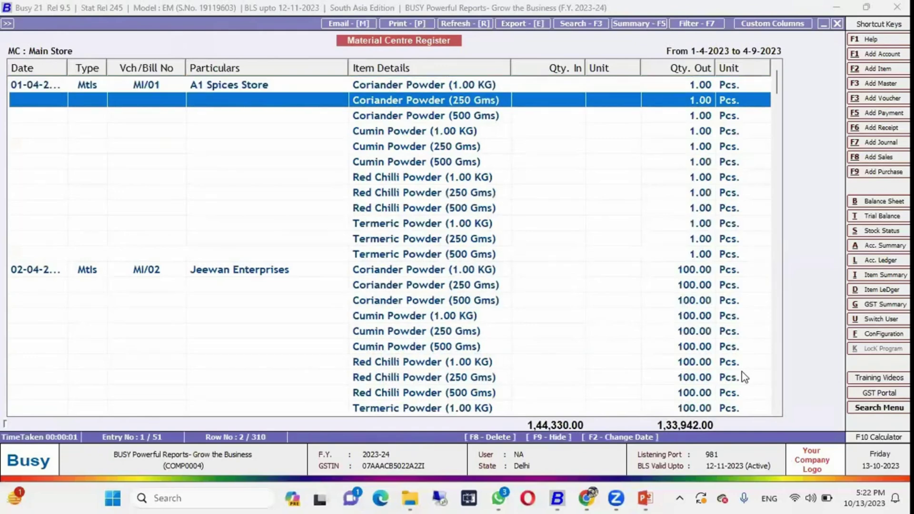
pyautogui.press('Down')
pyautogui.press('Down')
pyautogui.press('Down')
pyautogui.press('Down')
pyautogui.press('Down')
pyautogui.press('Down')
pyautogui.press('Down')
pyautogui.press('Down')
pyautogui.press('Down')
pyautogui.press('Down')
pyautogui.press('Down')
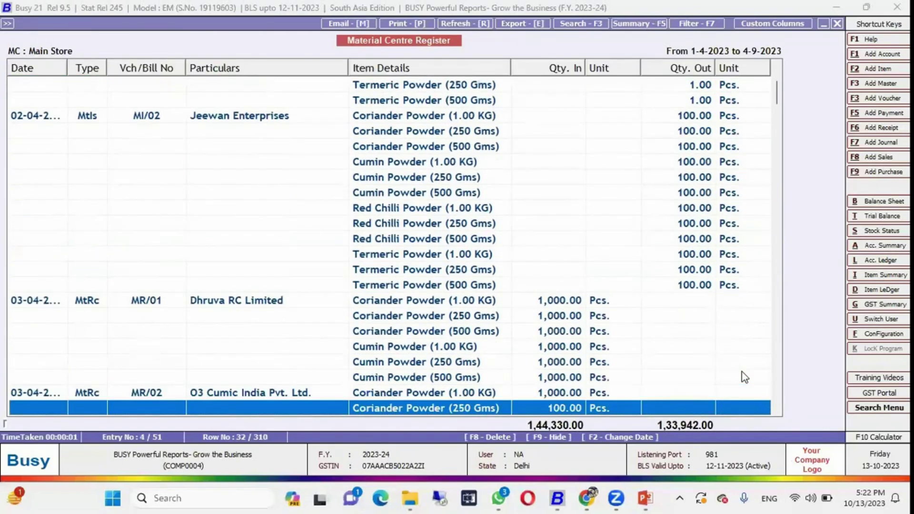
pyautogui.press('Up')
pyautogui.press('Up')
pyautogui.press('Up')
pyautogui.press('Up')
pyautogui.press('Up')
pyautogui.press('Up')
pyautogui.press('Up')
pyautogui.press('Up')
pyautogui.press('Up')
pyautogui.press('Up')
pyautogui.press('Up')
pyautogui.press('Up')
pyautogui.press('Up')
pyautogui.press('Up')
pyautogui.press('Up')
pyautogui.press('Up')
pyautogui.press('Up')
pyautogui.press('Up')
pyautogui.press('Up')
pyautogui.press('Up')
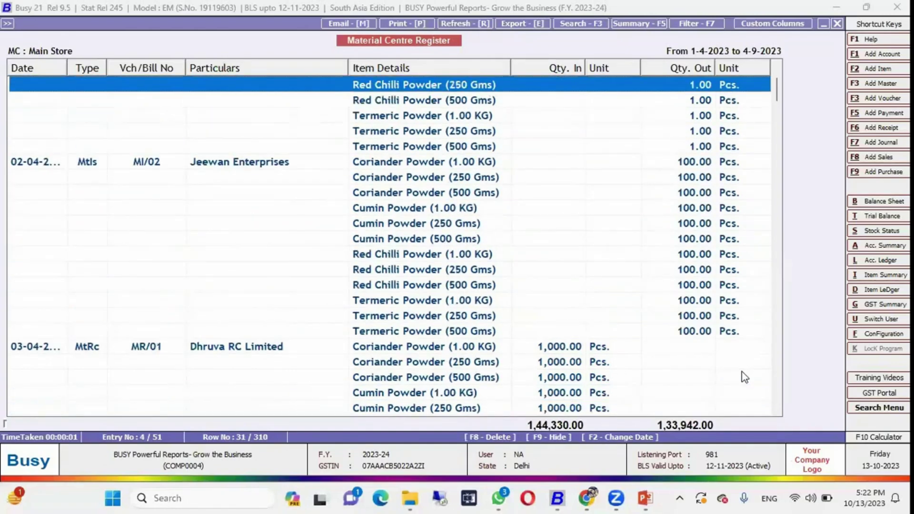
# Step: Close the material centre register and look over the reports available among the inventory books
pyautogui.press('Escape')
pyautogui.press('Escape')
pyautogui.press('Down')
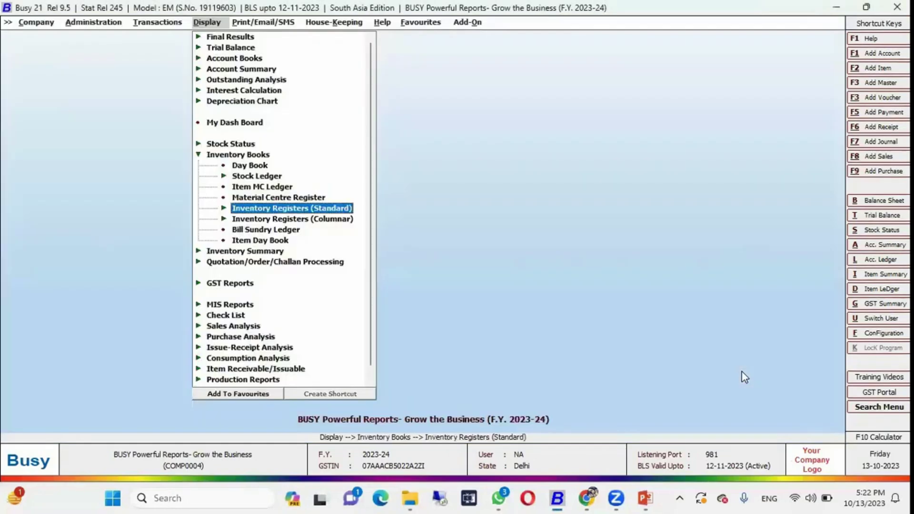
pyautogui.press('Down')
pyautogui.press('Down')
pyautogui.press('Down')
pyautogui.press('Up')
pyautogui.press('Up')
pyautogui.press('Up')
pyautogui.press('Up')
pyautogui.press('Up')
pyautogui.press('Up')
pyautogui.press('Up')
pyautogui.press('Up')
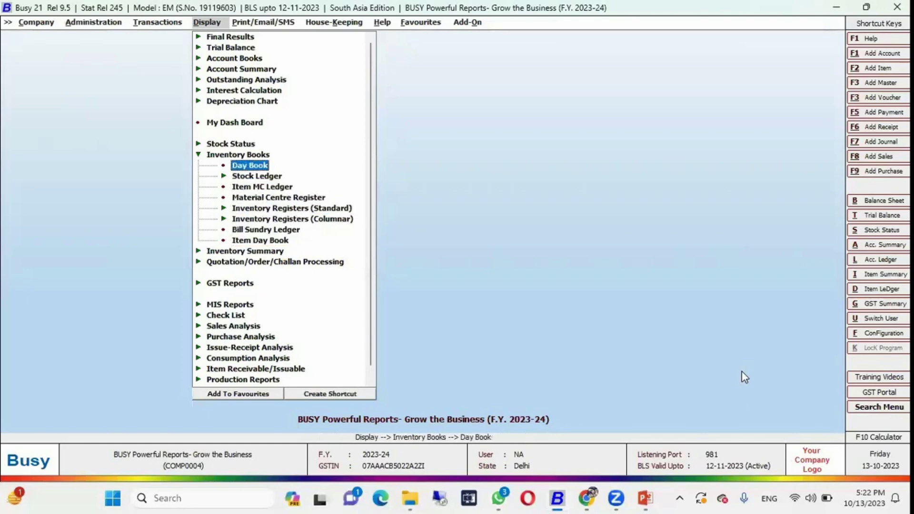
# Step: Start the vertical monthly summary report of the inventory summaries for a single item
pyautogui.press('Left')
pyautogui.press('Down')
pyautogui.press('Right')
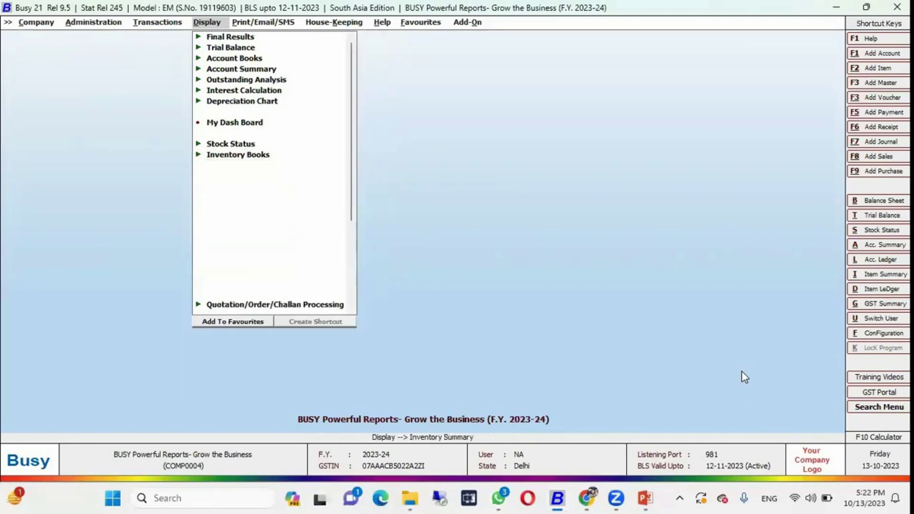
pyautogui.press('Down')
pyautogui.press('Down')
pyautogui.press('Down')
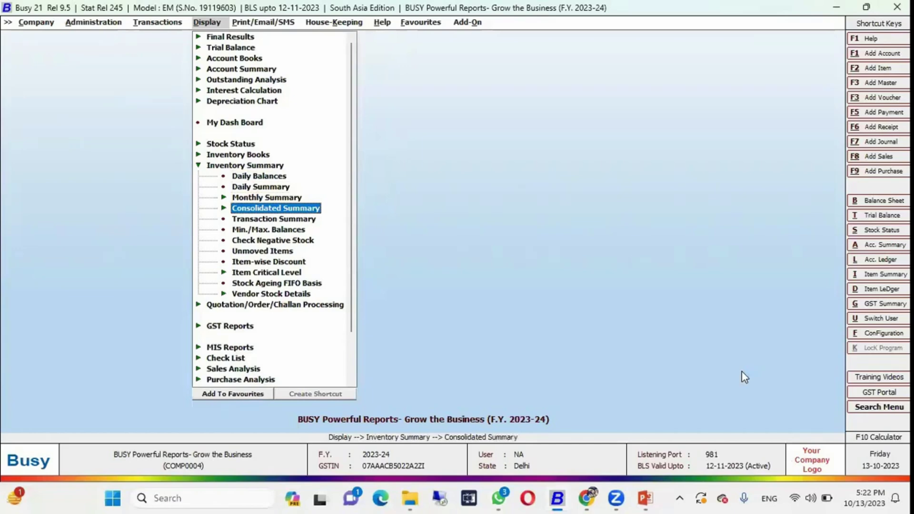
pyautogui.press('Up')
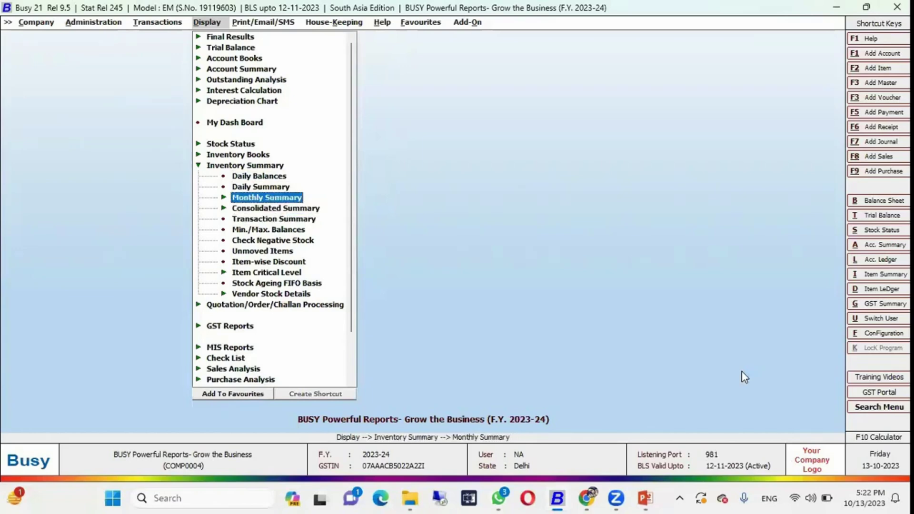
pyautogui.press('Right')
pyautogui.press('Return')
pyautogui.press('Return')
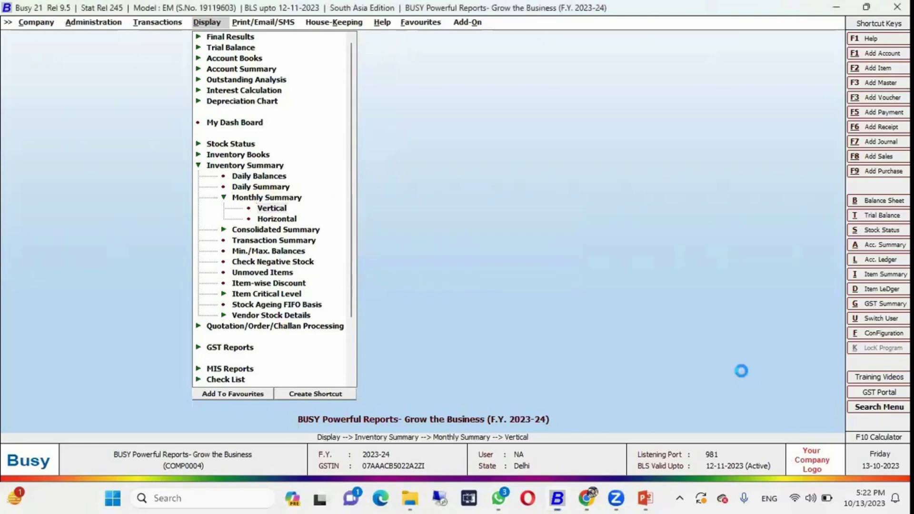
# Step: Generate the monthly inventory summary for Coriander Powder (500 Gms) from April to September without item values
pyautogui.press('Down')
pyautogui.press('Down')
pyautogui.press('Return')
pyautogui.press('Return')
pyautogui.press('Return')
pyautogui.press('Return')
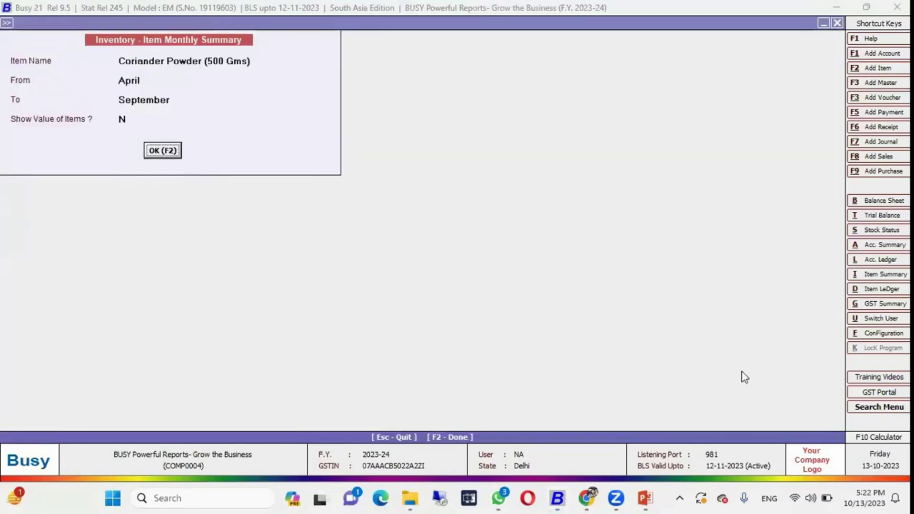
pyautogui.press('F2')
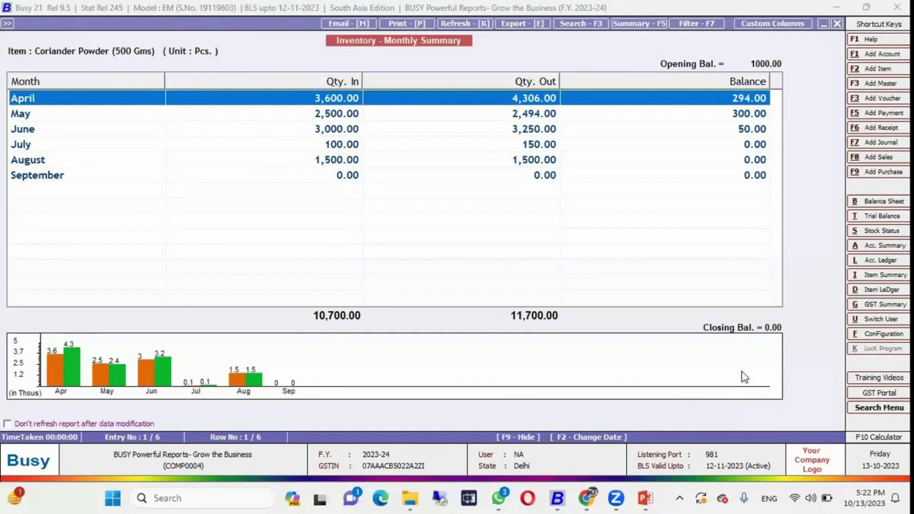
# Step: Examine the monthly inward, outward and balance quantities and the bar chart for Coriander Powder (500 Gms)
pyautogui.click(307, 381)
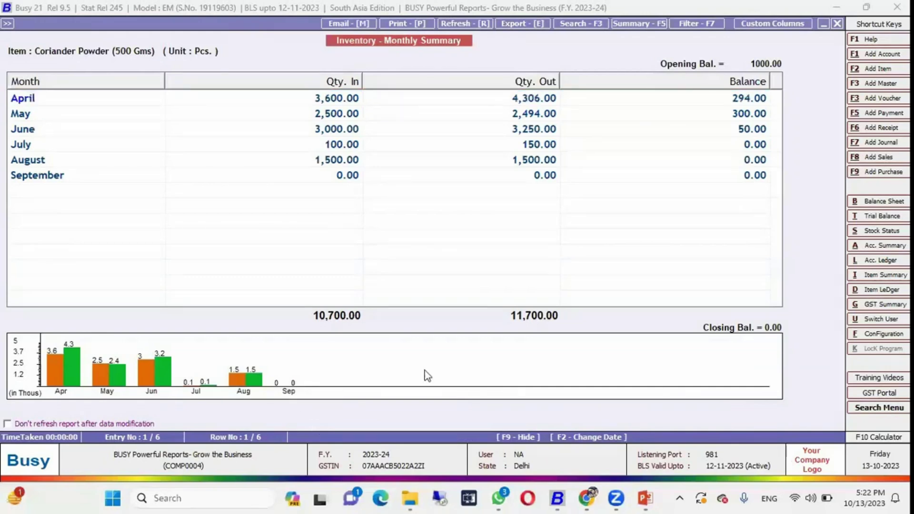
pyautogui.click(398, 288)
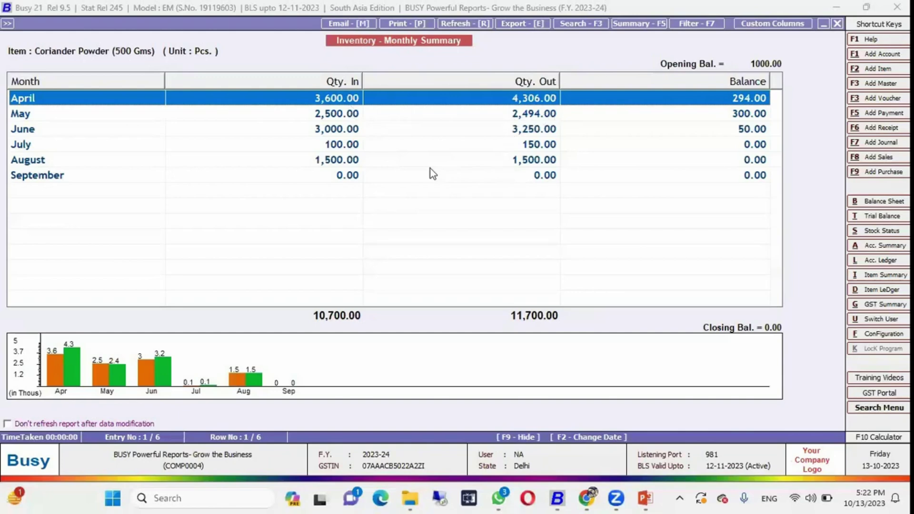
pyautogui.click(373, 136)
# Step: Close the monthly summary and look over the quotation, order and challan processing reports
pyautogui.press('Escape')
pyautogui.press('Up')
pyautogui.press('Return')
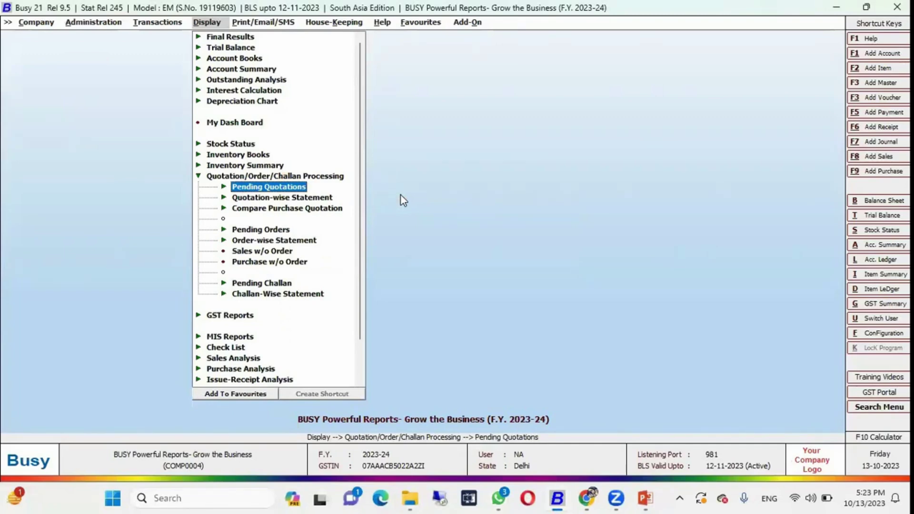
pyautogui.press('Down')
pyautogui.press('Down')
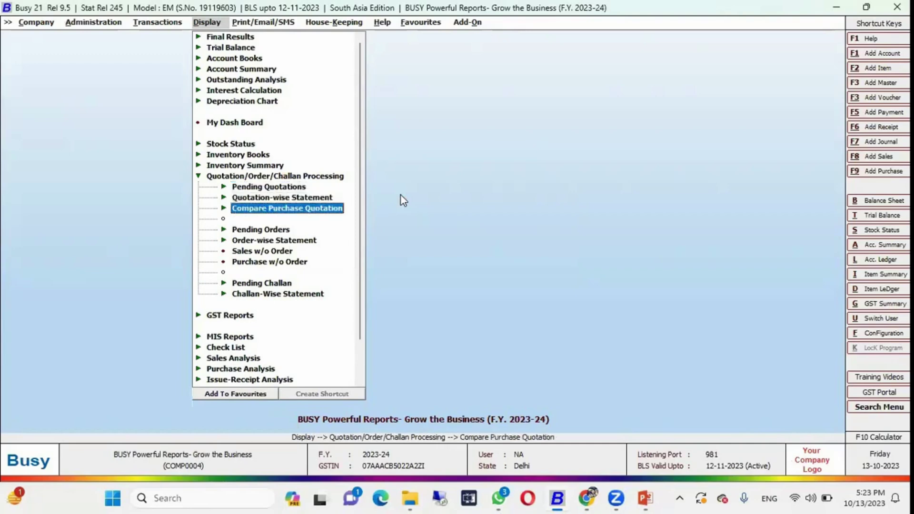
pyautogui.press('Up')
pyautogui.press('Down')
pyautogui.press('Down')
pyautogui.press('Down')
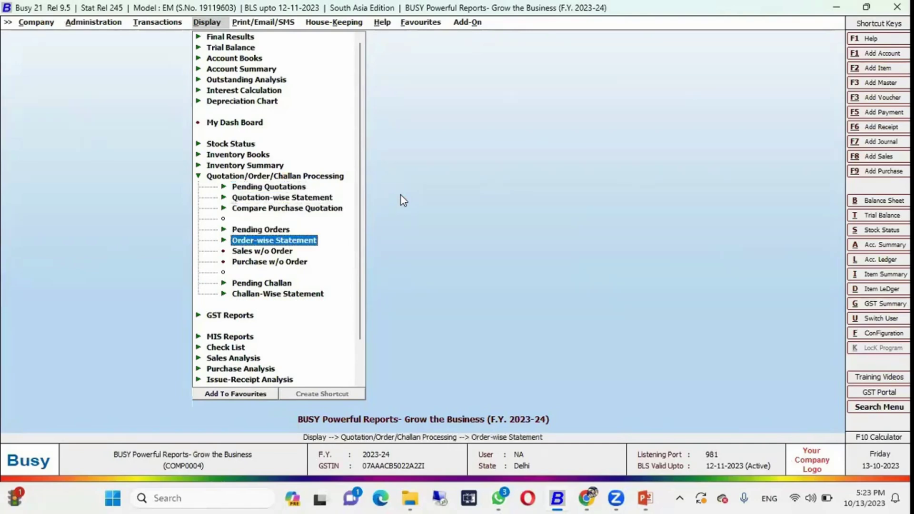
pyautogui.press('Down')
pyautogui.press('Down')
pyautogui.press('Down')
pyautogui.press('Down')
pyautogui.press('Up')
pyautogui.press('Up')
pyautogui.press('Up')
pyautogui.press('Up')
pyautogui.press('Up')
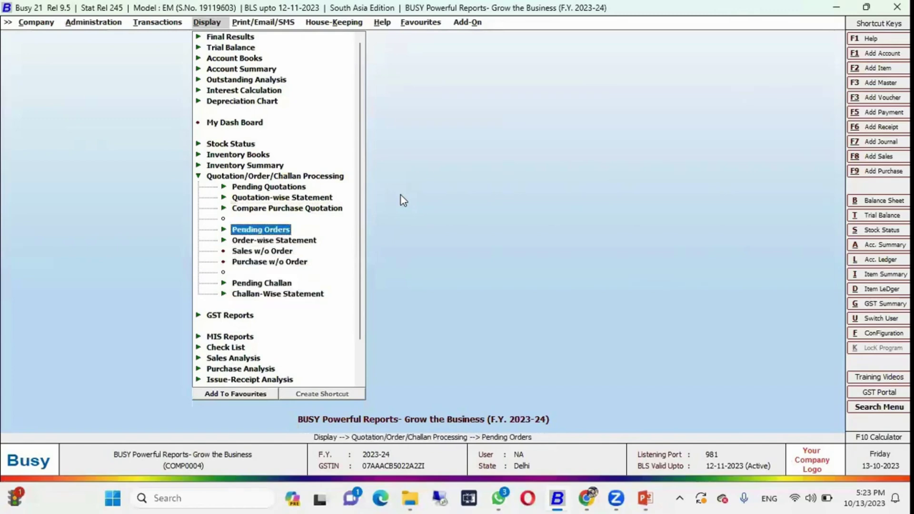
# Step: Review the item-wise and party-wise report options for pending quotations
pyautogui.press('Up')
pyautogui.press('Up')
pyautogui.press('Up')
pyautogui.press('Return')
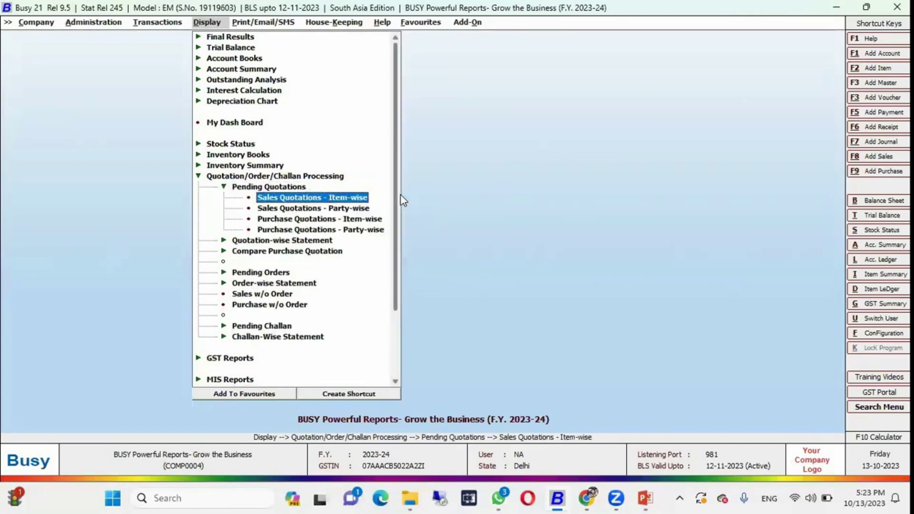
pyautogui.press('Down')
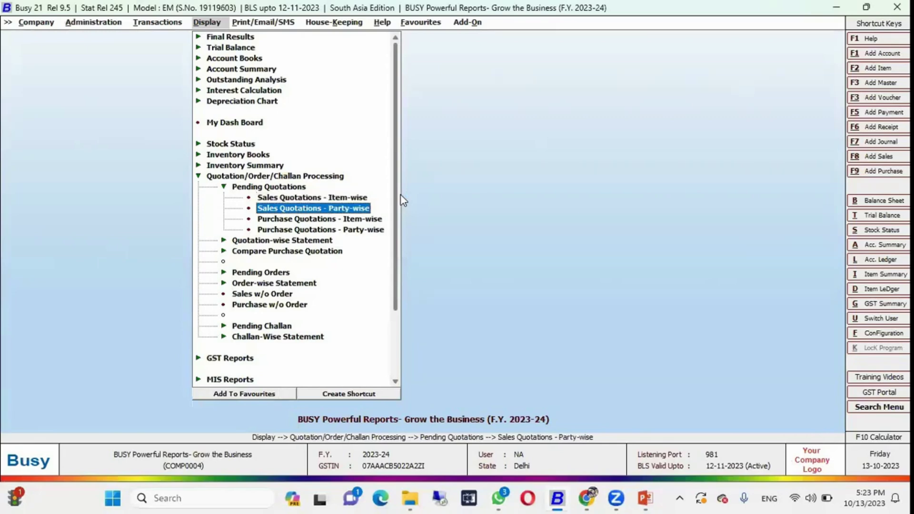
pyautogui.press('Up')
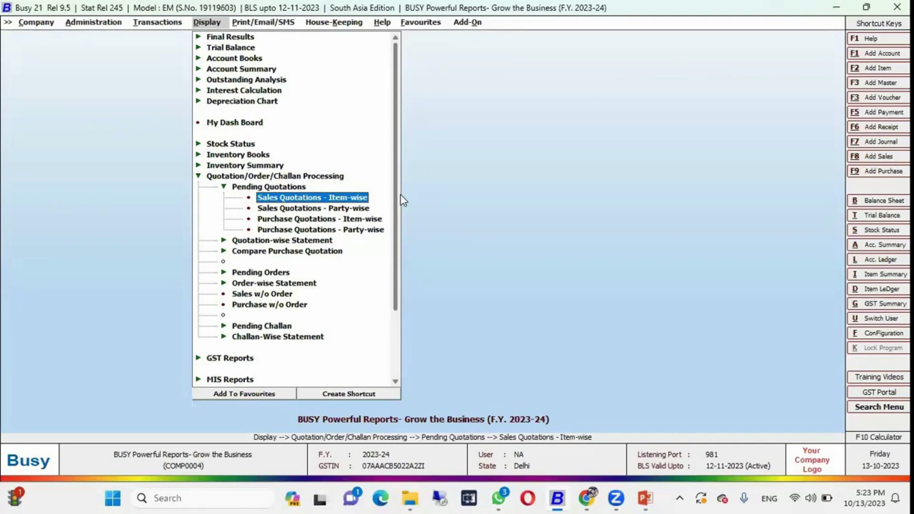
pyautogui.press('Up')
pyautogui.press('Left')
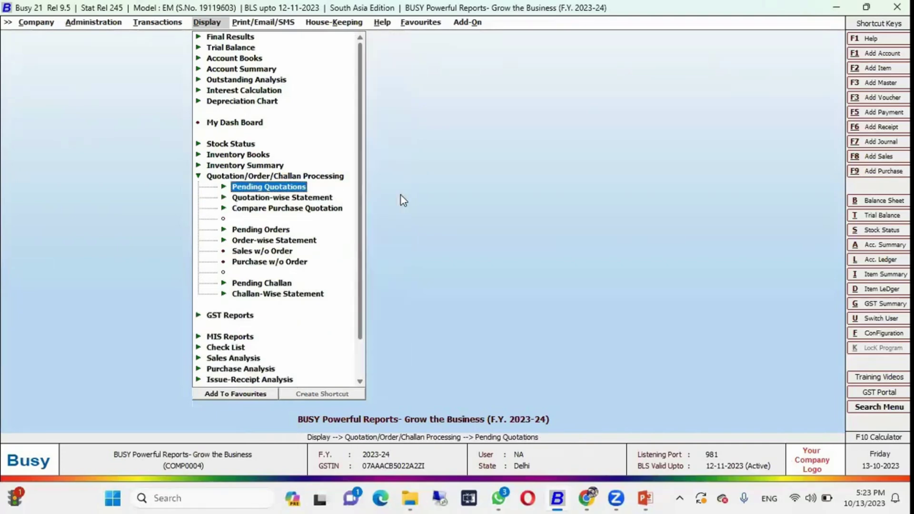
pyautogui.press('Down')
pyautogui.press('Down')
pyautogui.press('Down')
pyautogui.press('Up')
pyautogui.press('Up')
pyautogui.press('Up')
# Step: Start the party-wise pending purchase quotations report
pyautogui.press('Right')
pyautogui.press('Down')
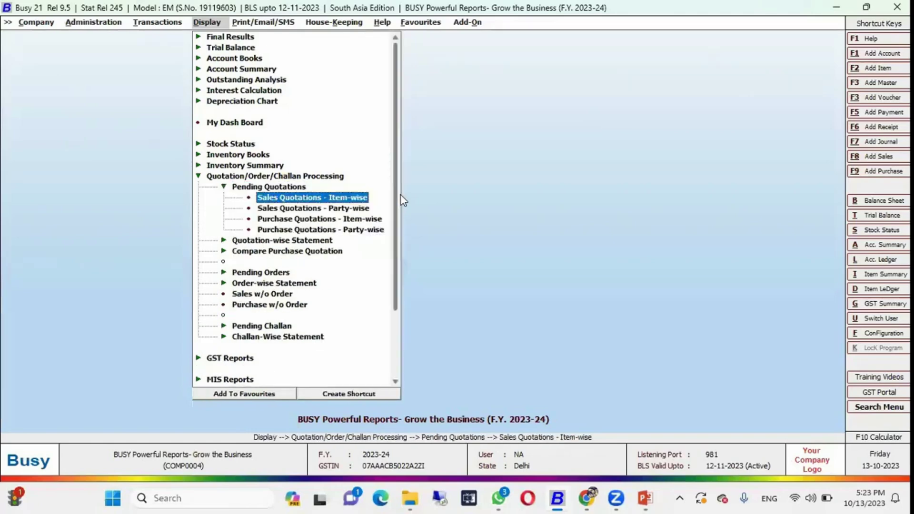
pyautogui.press('Down')
pyautogui.press('Down')
pyautogui.press('Down')
pyautogui.press('Return')
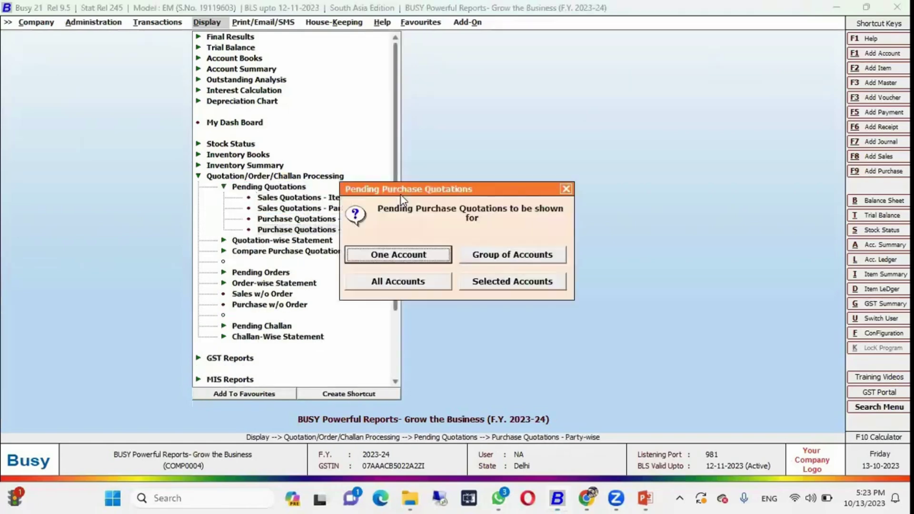
# Step: Generate the pending purchase quotations for all accounts and all items from 1-4-2023 to 4-9-2023, with status as on 4-9-2023
pyautogui.press('Down')
pyautogui.press('Right')
pyautogui.press('Left')
pyautogui.press('Return')
pyautogui.press('Return')
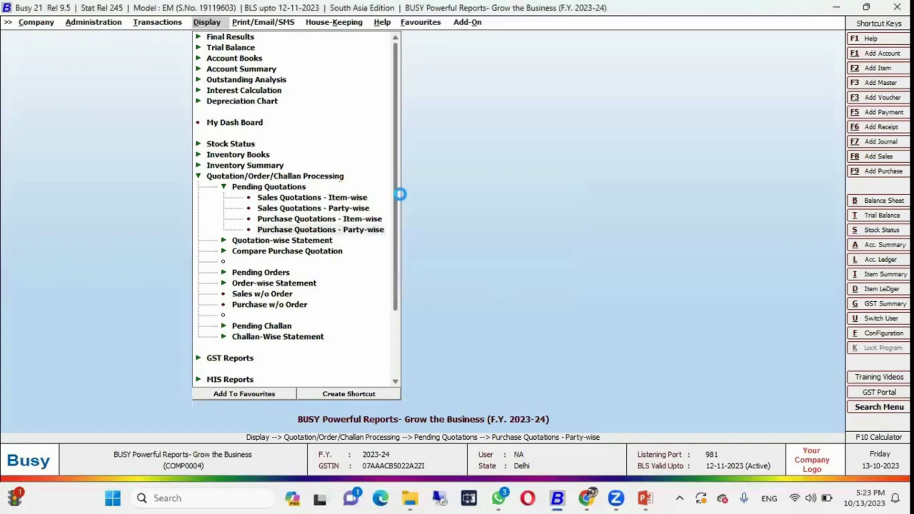
pyautogui.press('Up')
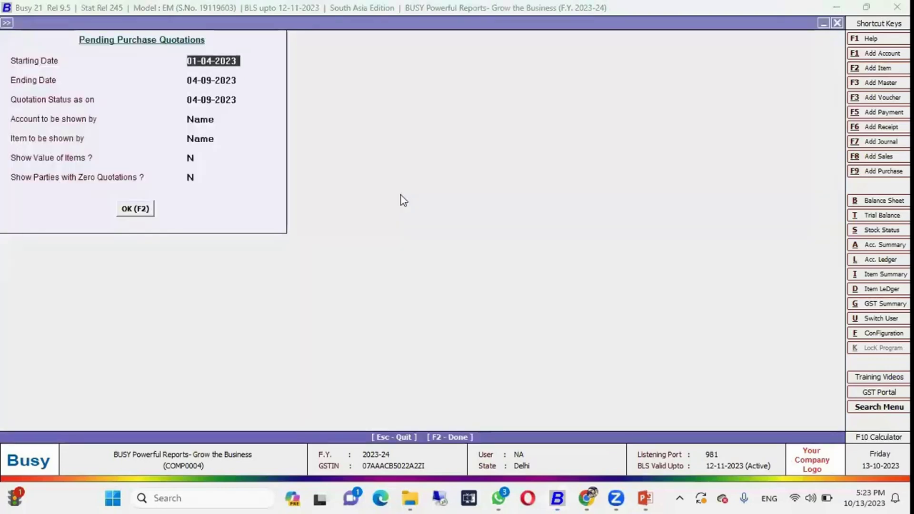
pyautogui.press('F2')
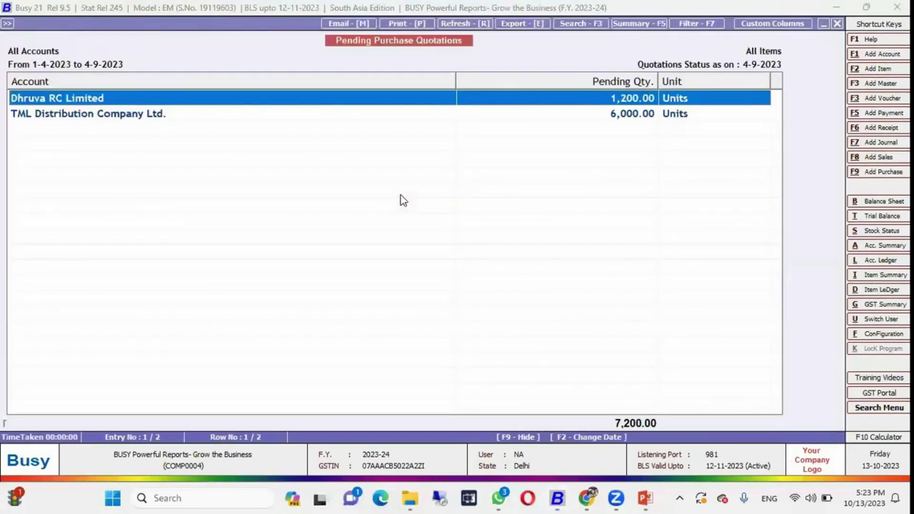
# Step: Open the item details of the pending purchase quotations for Dhruva RC Limited
pyautogui.press('Down')
pyautogui.press('Up')
pyautogui.press('Return')
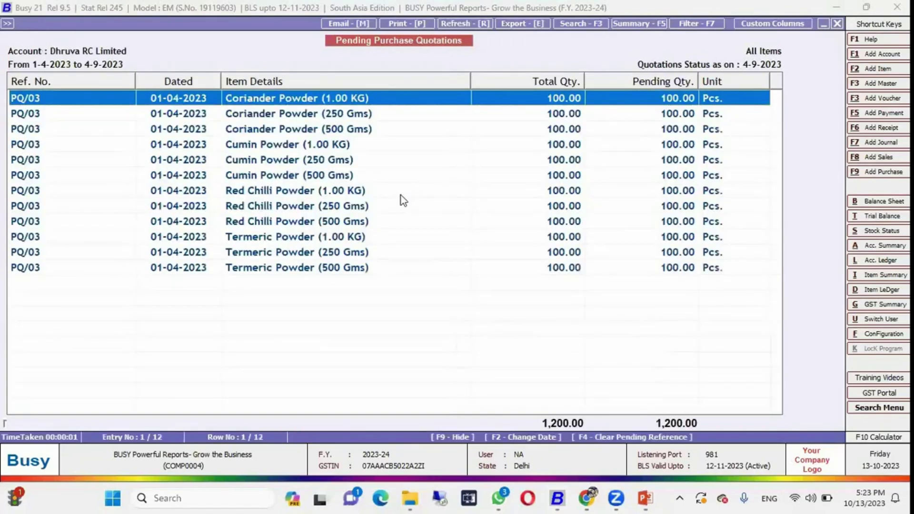
# Step: Examine the total and pending quantities of each item in Dhruva RC Limited's purchase quotation PQ/03
pyautogui.press('Down')
pyautogui.press('Up')
pyautogui.press('Down')
pyautogui.press('Down')
pyautogui.press('Down')
pyautogui.press('Down')
pyautogui.press('Down')
pyautogui.press('Down')
pyautogui.press('Down')
pyautogui.press('Down')
pyautogui.press('Down')
pyautogui.press('Down')
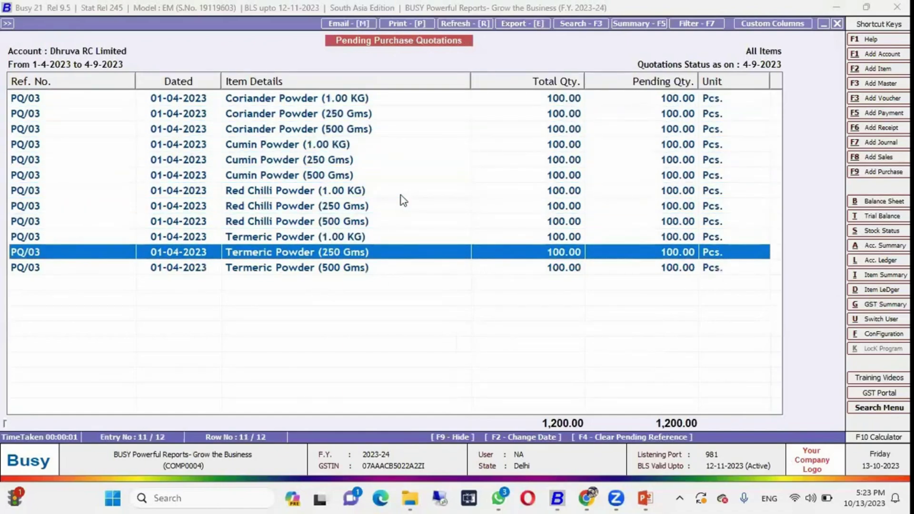
# Step: Close the pending purchase quotations report and collapse the pending quotations group
pyautogui.press('Escape')
pyautogui.press('Escape')
pyautogui.press('Escape')
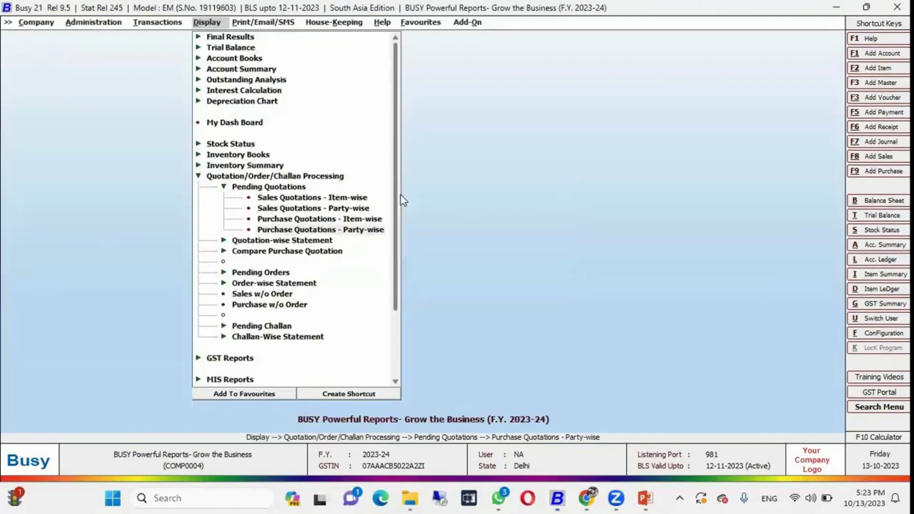
pyautogui.press('Left')
pyautogui.press('Left')
# Step: Generate the party-wise purchase quotation comparison for all items from 01-04-2023 to 04-09-2023
pyautogui.press('Down')
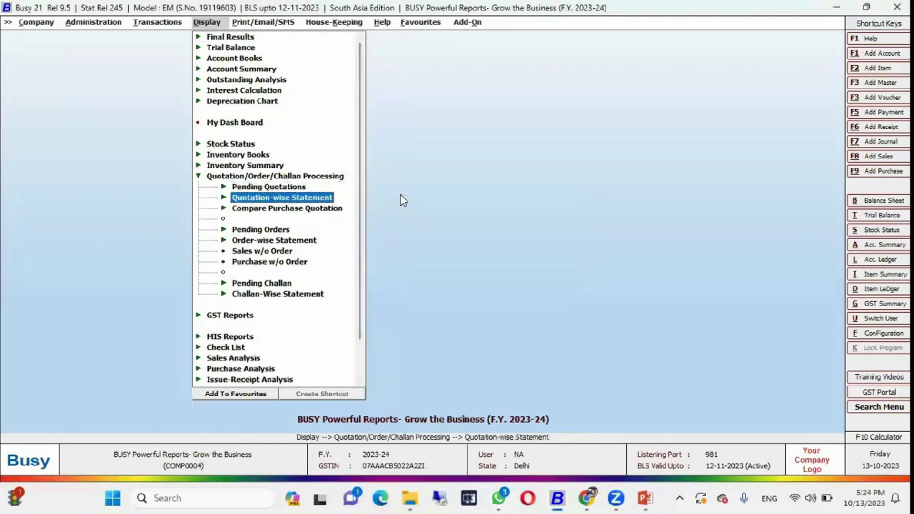
pyautogui.press('Down')
pyautogui.press('Right')
pyautogui.press('Down')
pyautogui.press('Return')
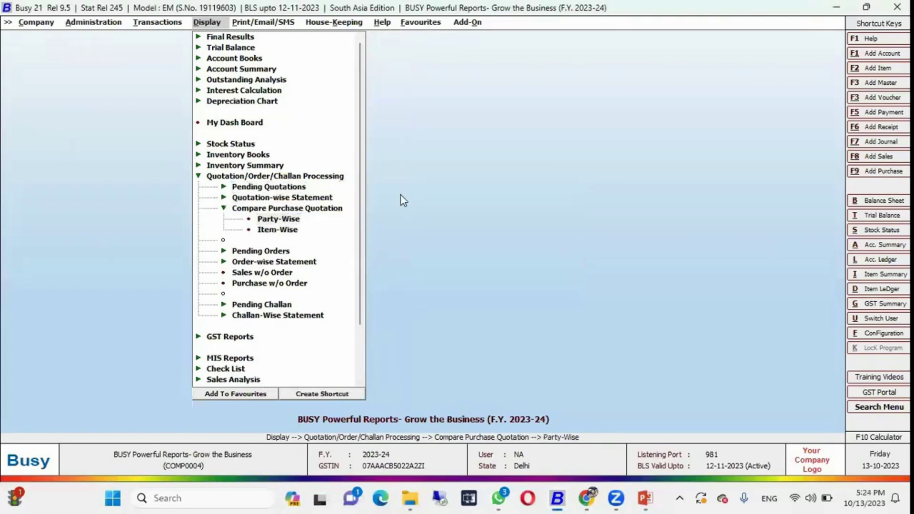
pyautogui.press('Return')
pyautogui.press('Return')
pyautogui.press('Return')
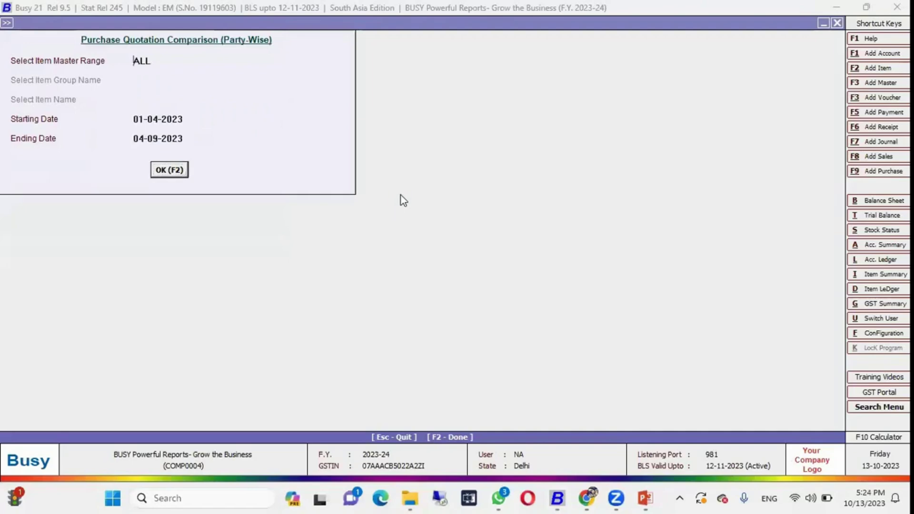
pyautogui.press('F2')
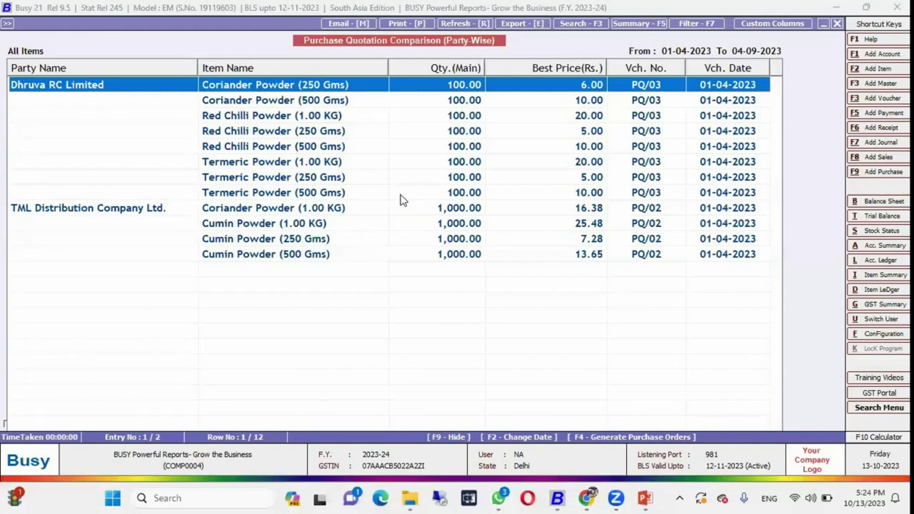
# Step: Close the purchase quotation comparison and go to the pending orders reports
pyautogui.press('Escape')
pyautogui.press('Escape')
pyautogui.press('Escape')
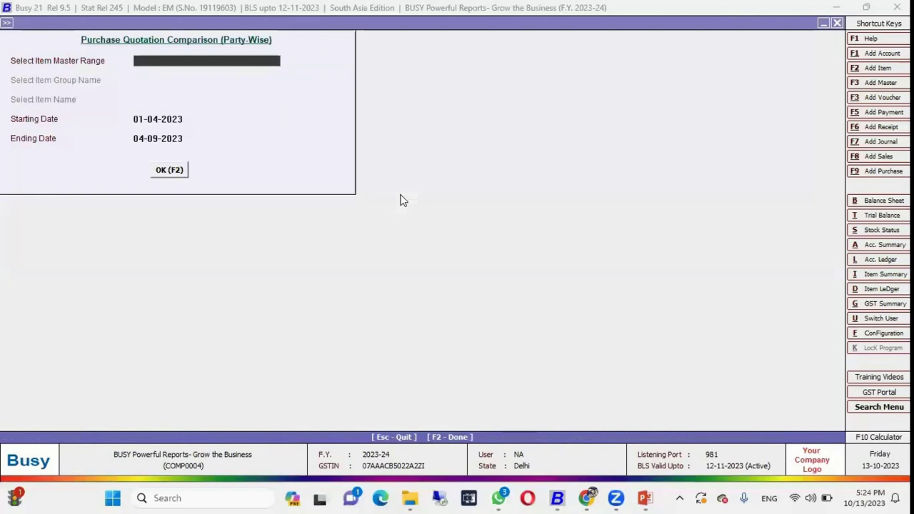
pyautogui.press('Left')
pyautogui.press('Down')
pyautogui.press('Down')
pyautogui.press('Up')
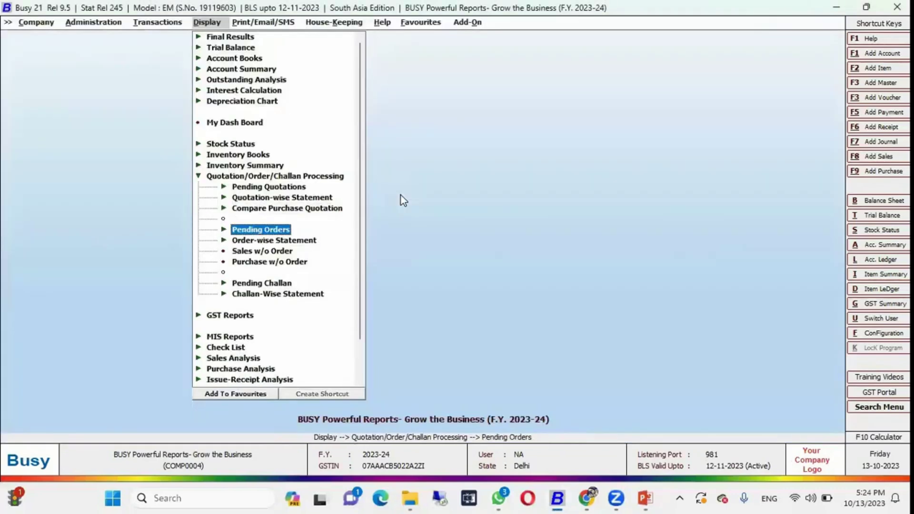
# Step: Generate the order-wise sales order statement for all parties and all voucher series in Main Store from 1-4-2023 to 4-9-2023
pyautogui.press('Down')
pyautogui.press('Right')
pyautogui.press('Down')
pyautogui.press('Down')
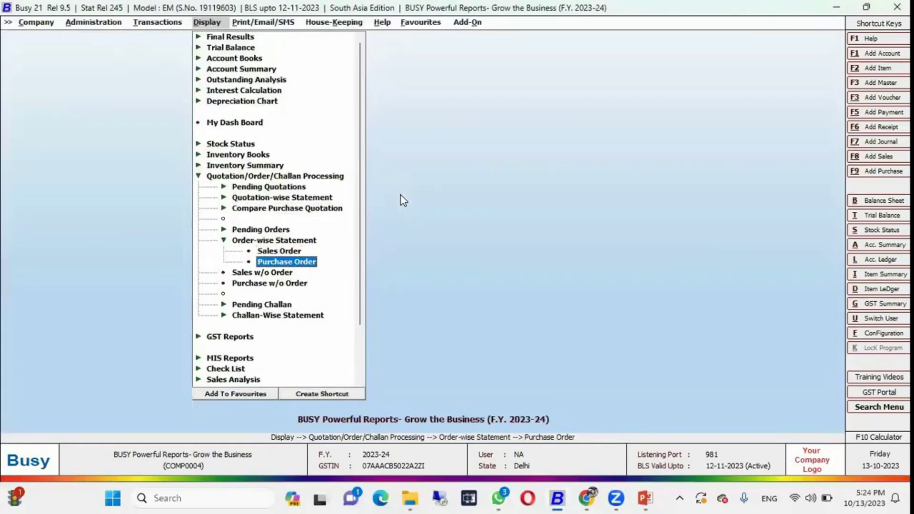
pyautogui.press('Up')
pyautogui.press('Return')
pyautogui.press('Return')
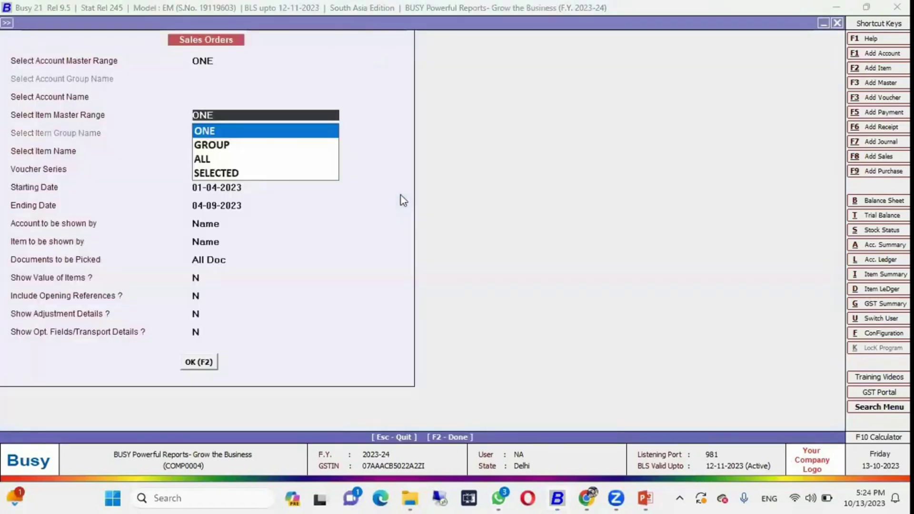
pyautogui.press('F2')
pyautogui.press('Down')
pyautogui.press('Down')
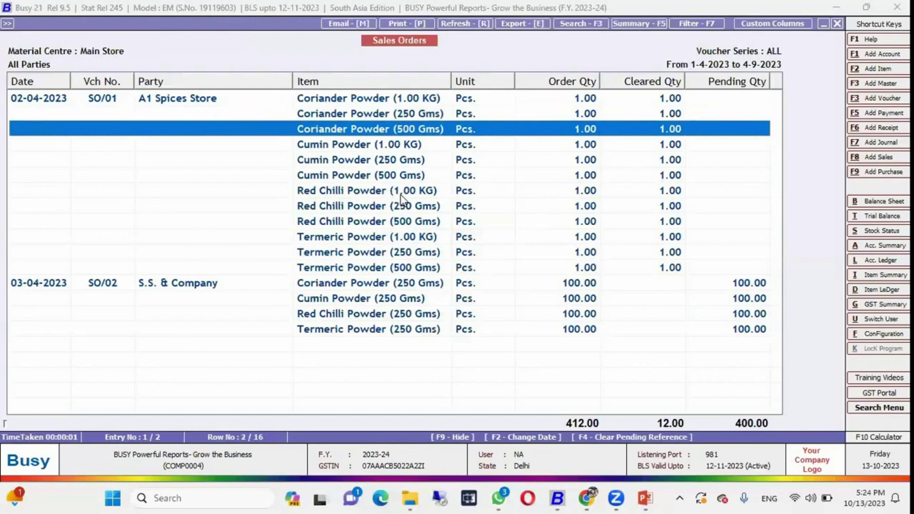
# Step: Examine the order, cleared and pending quantities of each item in the sales orders statement
pyautogui.press('Down')
pyautogui.press('Down')
pyautogui.press('Down')
pyautogui.press('Down')
pyautogui.press('Down')
pyautogui.press('Down')
pyautogui.press('Down')
pyautogui.press('Down')
pyautogui.press('Down')
pyautogui.press('Down')
pyautogui.press('Down')
pyautogui.press('Down')
pyautogui.press('Down')
pyautogui.press('Up')
pyautogui.press('Up')
pyautogui.press('Up')
pyautogui.press('Up')
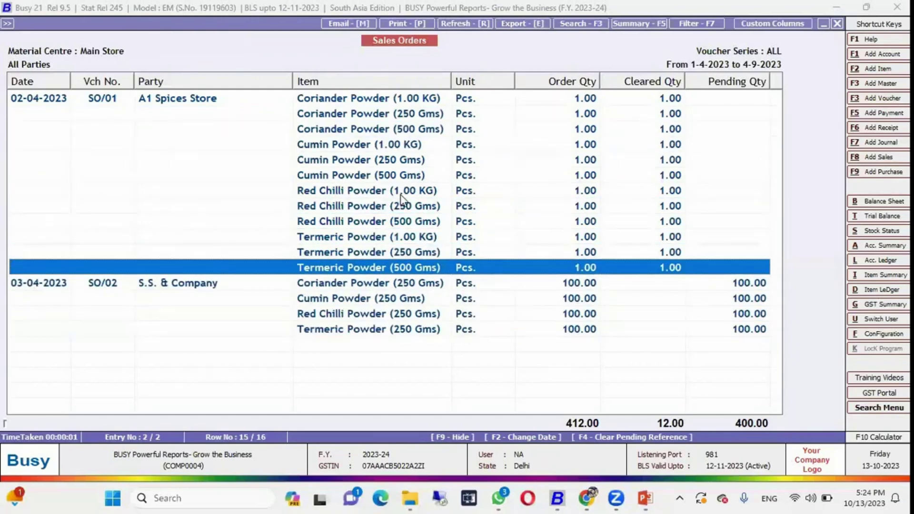
pyautogui.press('Home')
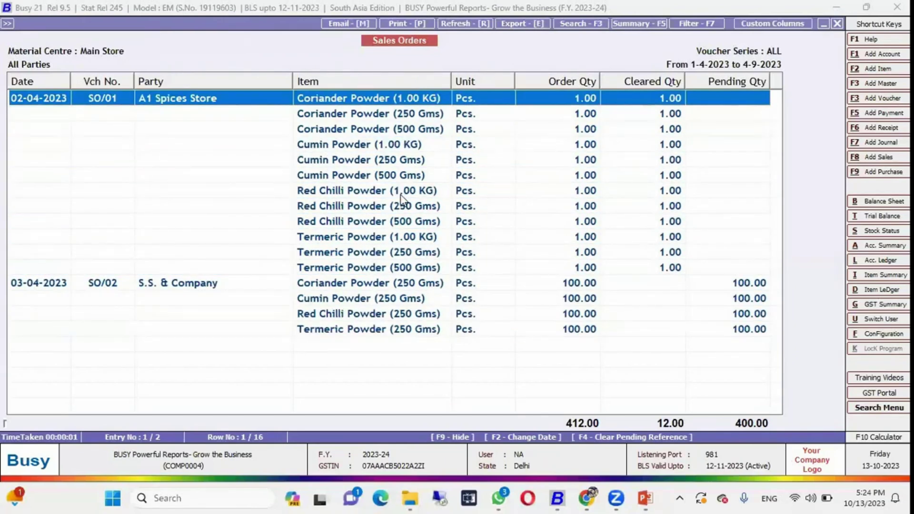
# Step: Close the sales orders statement and open the challan-wise sales challan statement in date-wise form
pyautogui.press('Escape')
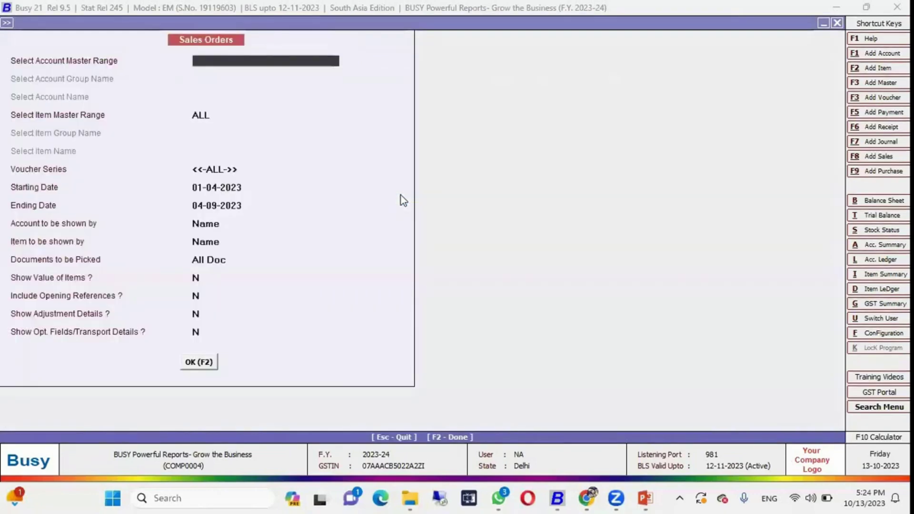
pyautogui.press('Escape')
pyautogui.press('Down')
pyautogui.press('Down')
pyautogui.press('Down')
pyautogui.press('Down')
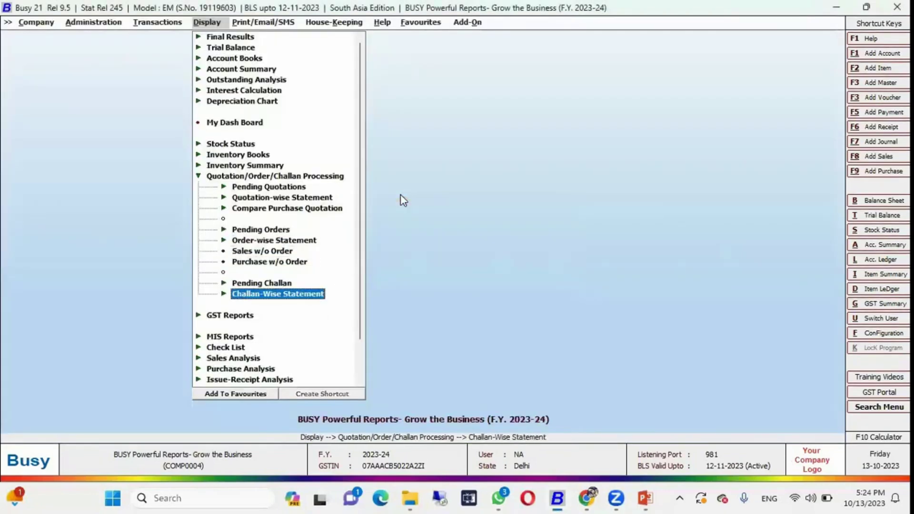
pyautogui.press('Return')
pyautogui.press('Return')
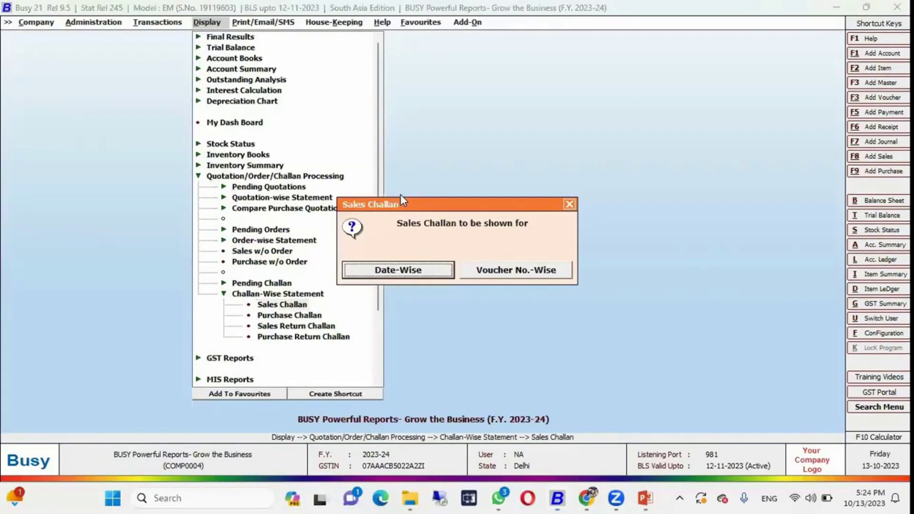
pyautogui.press('Return')
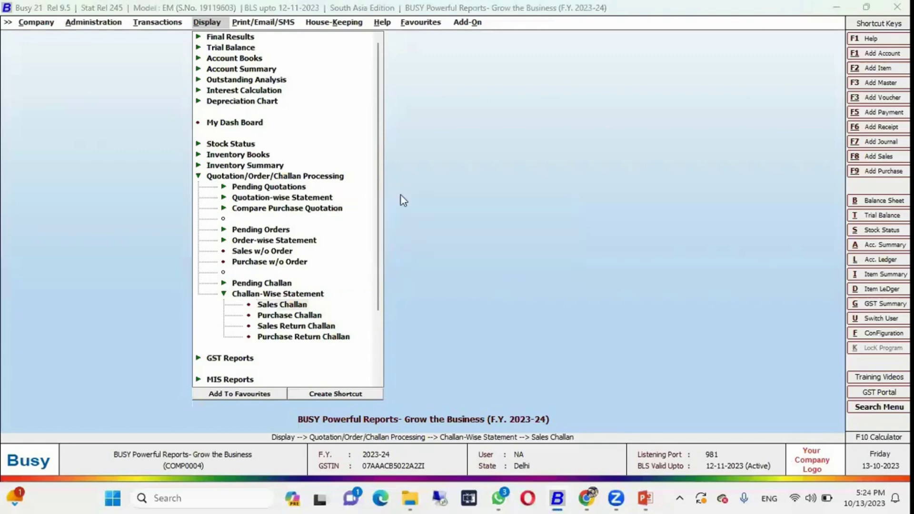
# Step: Generate the sales challan statement for all parties, all items and all voucher series from 01-04-2023 to 04-09-2023
pyautogui.press('Down')
pyautogui.press('Down')
pyautogui.press('Up')
pyautogui.press('Up')
pyautogui.press('Down')
pyautogui.press('Down')
pyautogui.press('Down')
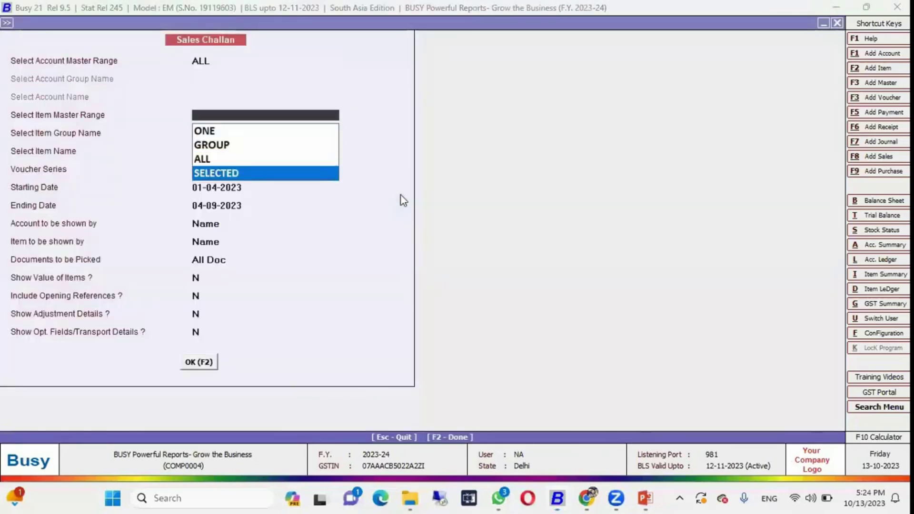
pyautogui.press('Up')
pyautogui.press('Return')
pyautogui.press('Up')
pyautogui.press('Up')
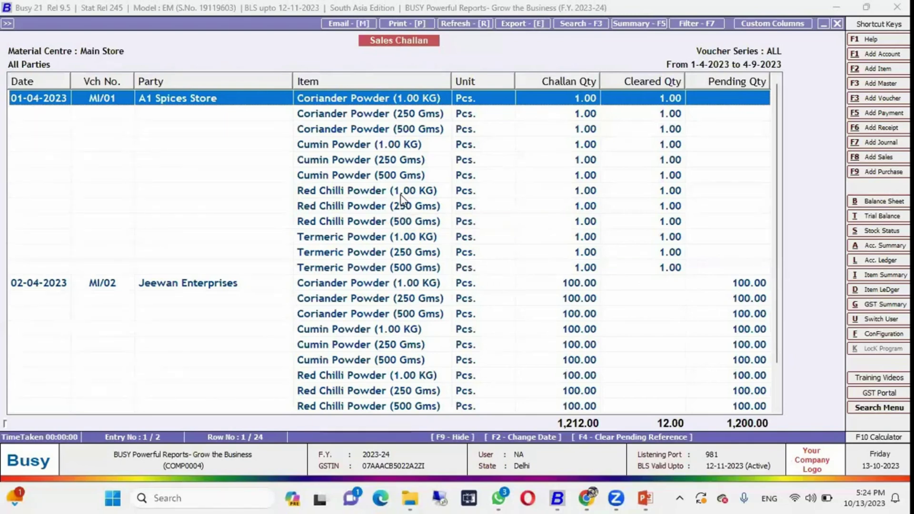
# Step: Review the challan, cleared and pending quantities by item, and close the sales challan statement
pyautogui.press('Down')
pyautogui.press('Down')
pyautogui.press('Down')
pyautogui.press('Down')
pyautogui.press('Down')
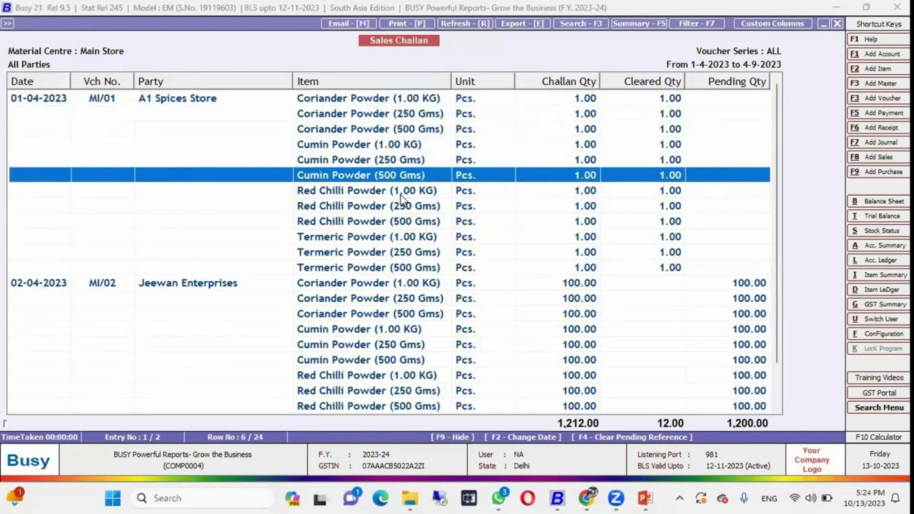
pyautogui.press('Escape')
pyautogui.press('Escape')
pyautogui.press('Escape')
pyautogui.press('Escape')
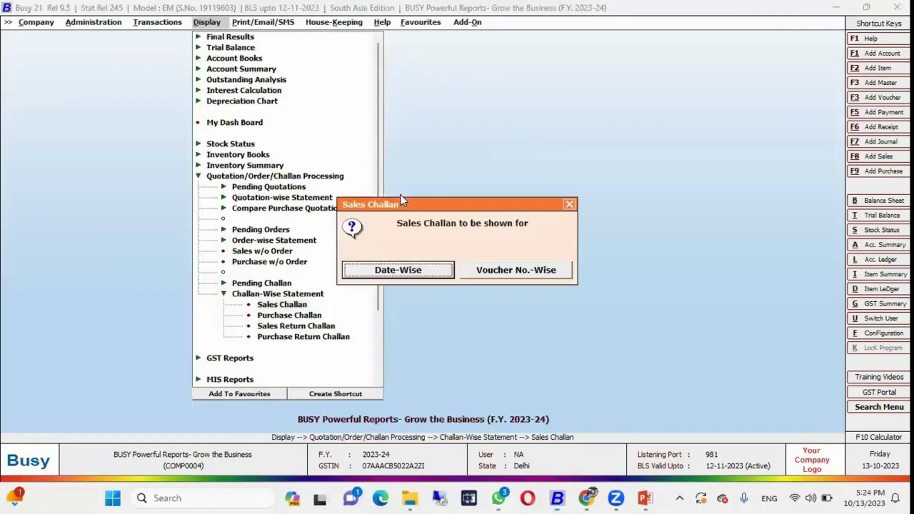
# Step: Collapse the Quotation/Order/Challan Processing report group
pyautogui.press('Up')
pyautogui.press('Up')
pyautogui.press('Up')
pyautogui.press('Up')
pyautogui.press('Up')
pyautogui.press('Up')
pyautogui.press('Up')
pyautogui.press('Up')
pyautogui.press('Up')
pyautogui.press('Up')
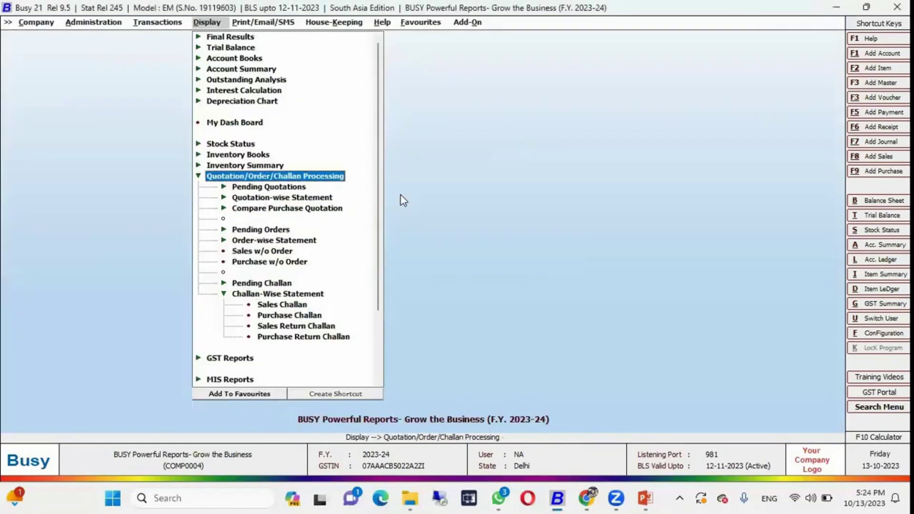
pyautogui.press('Left')
# Step: Open the One Party - All Items report of the Issue-Receipt Analysis group
pyautogui.press('Down')
pyautogui.press('Down')
pyautogui.press('Down')
pyautogui.press('Down')
pyautogui.press('Down')
pyautogui.press('Down')
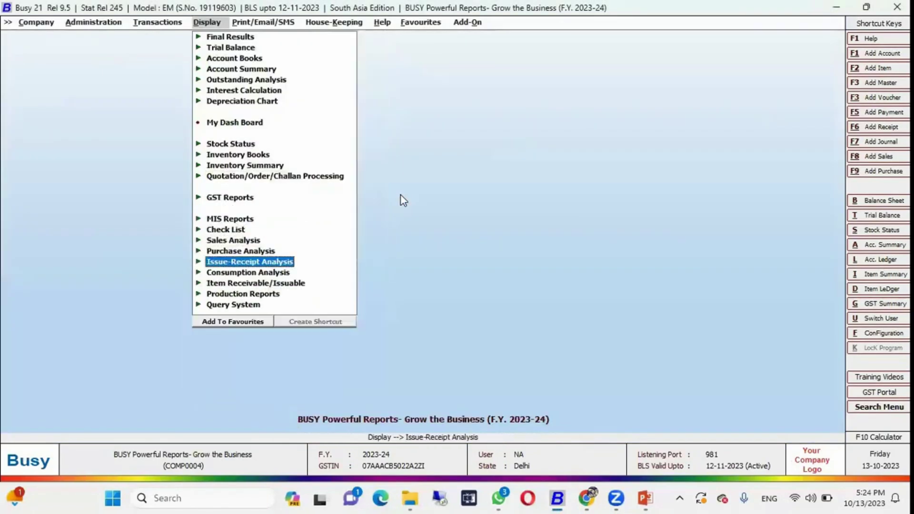
pyautogui.press('Right')
pyautogui.press('Down')
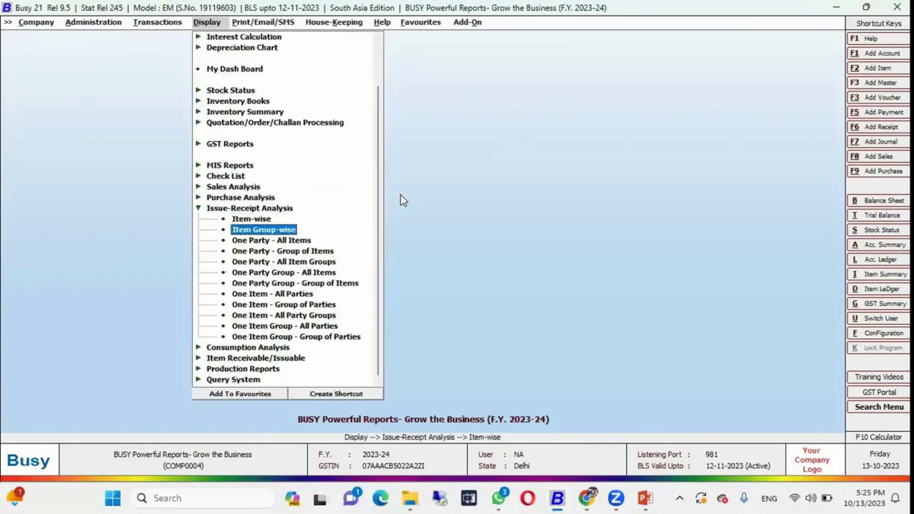
pyautogui.press('Down')
pyautogui.press('Return')
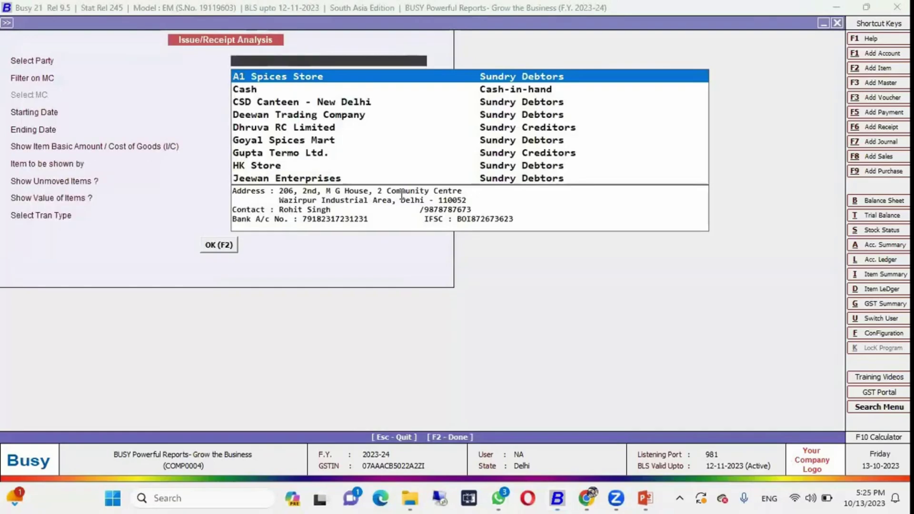
# Step: Generate the issue/receipt analysis of all items for A1 Spices Store from 01-04-2023 to 04-09-2023 and close the report
pyautogui.press('Return')
pyautogui.press('Return')
pyautogui.press('Return')
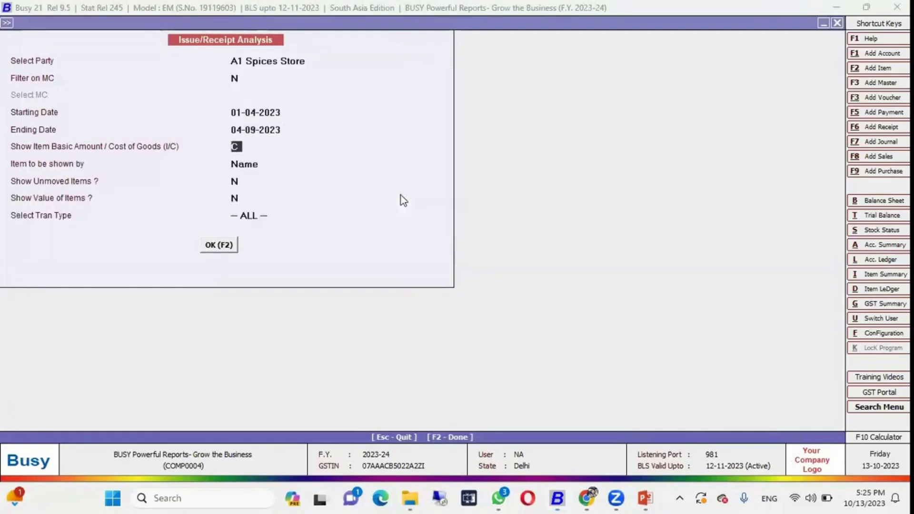
pyautogui.press('F1')
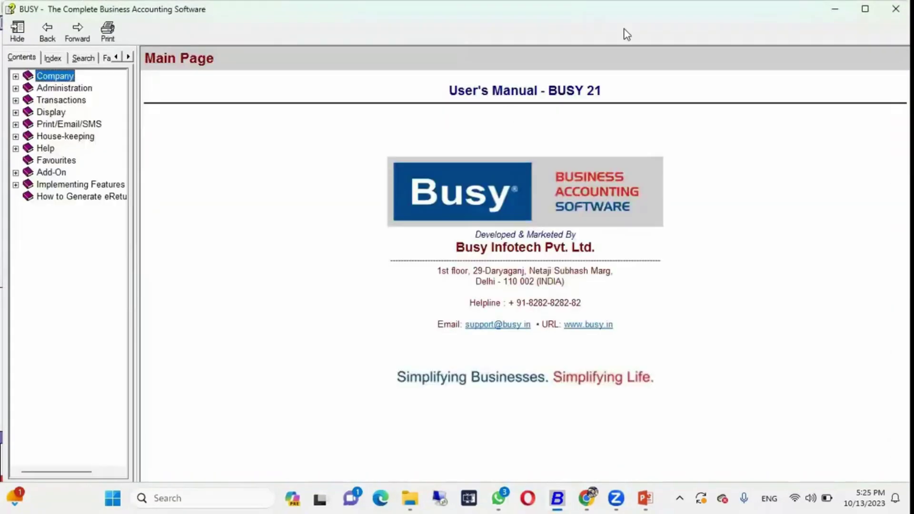
pyautogui.click(895, 9)
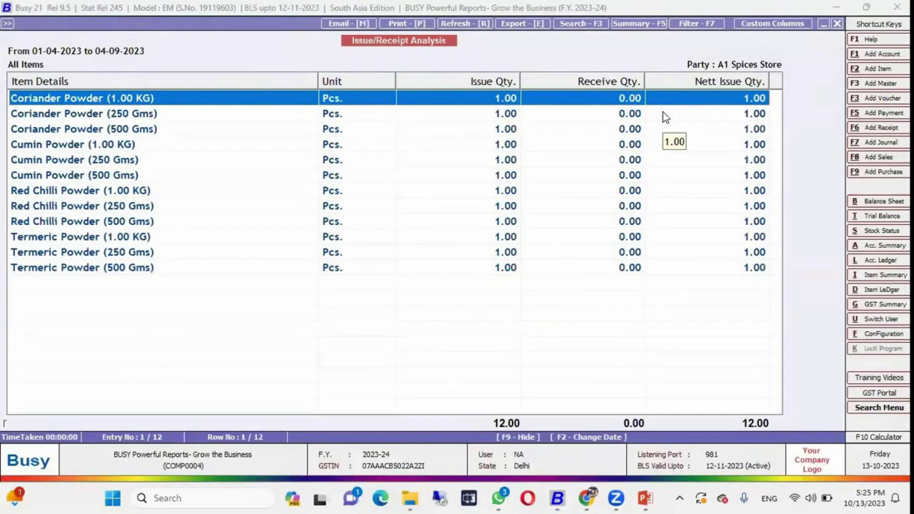
pyautogui.press('Down')
pyautogui.press('Up')
pyautogui.press('Escape')
pyautogui.press('Escape')
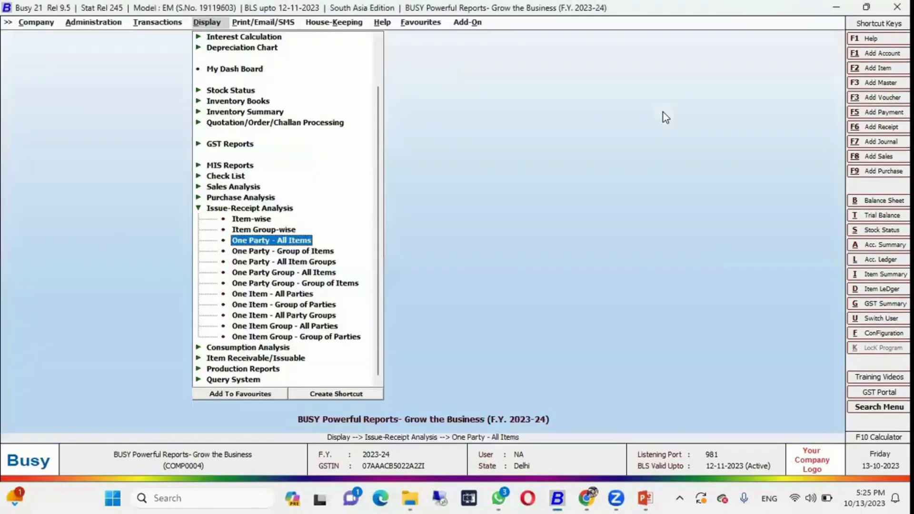
# Step: Look through the party-wise and item-wise report variants of Issue-Receipt Analysis and collapse the group
pyautogui.press('Up')
pyautogui.press('Down')
pyautogui.press('Down')
pyautogui.press('Down')
pyautogui.press('Down')
pyautogui.press('Down')
pyautogui.press('Down')
pyautogui.press('Down')
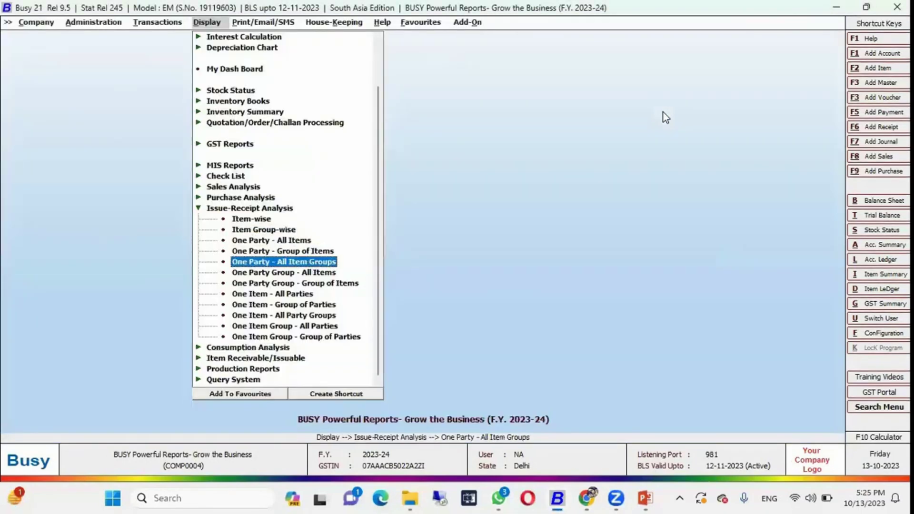
pyautogui.press('Down')
pyautogui.press('Down')
pyautogui.press('Down')
pyautogui.press('Up')
pyautogui.press('Up')
pyautogui.press('Up')
pyautogui.press('Up')
pyautogui.press('Up')
pyautogui.press('Up')
pyautogui.press('Up')
pyautogui.press('Up')
pyautogui.press('Up')
pyautogui.press('Up')
pyautogui.press('Up')
pyautogui.press('Up')
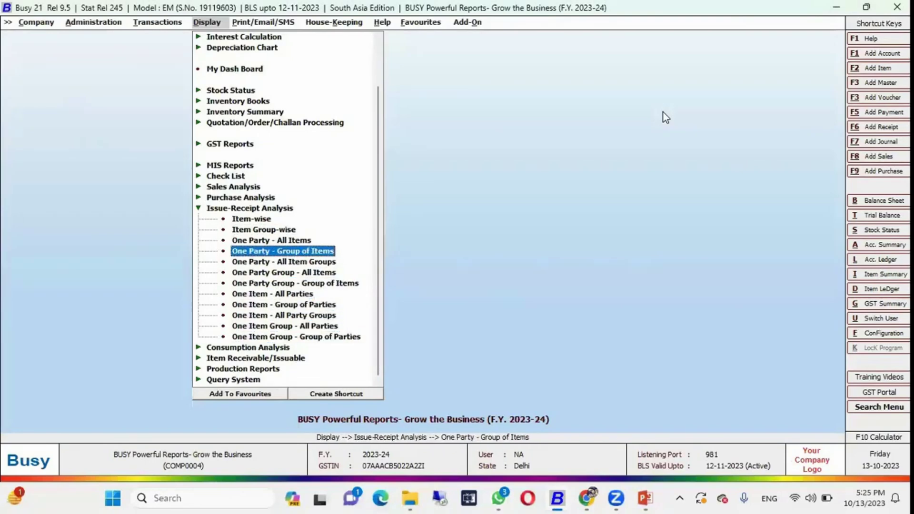
pyautogui.press('Left')
# Step: Generate the One Party - All Items item party ledger for A1 Spices Store from 1-4-2023 to 4-9-2023
pyautogui.press('Down')
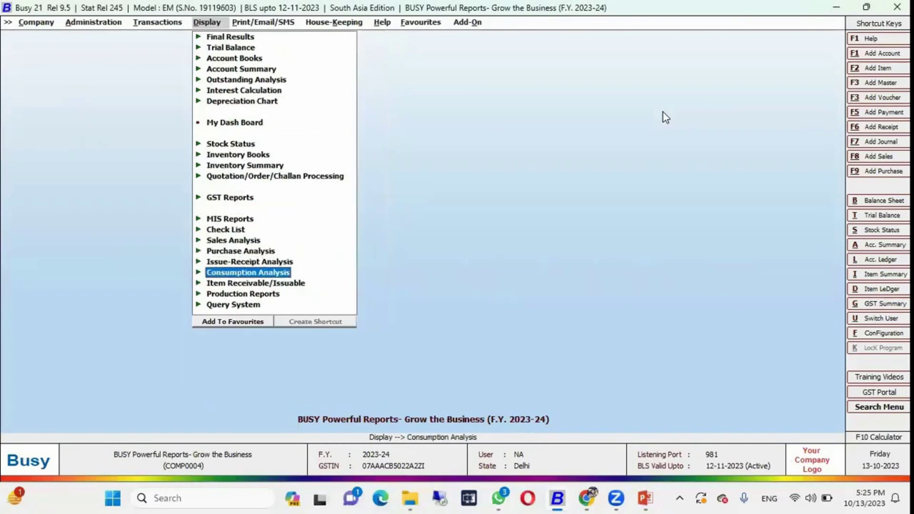
pyautogui.press('Down')
pyautogui.press('Right')
pyautogui.press('Down')
pyautogui.press('Down')
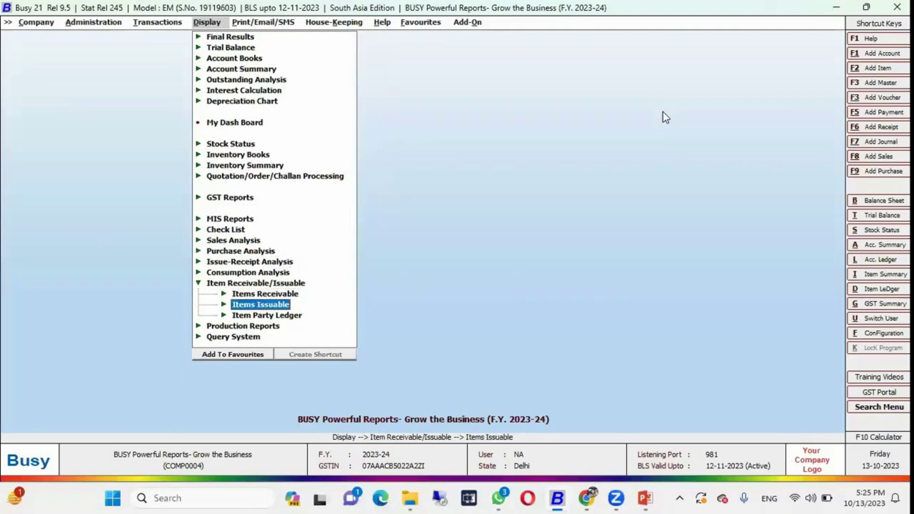
pyautogui.press('Right')
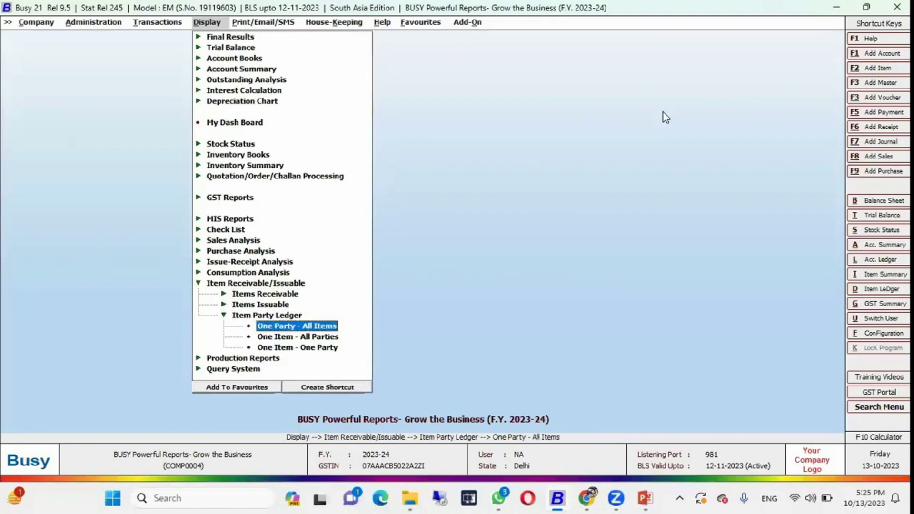
pyautogui.press('Return')
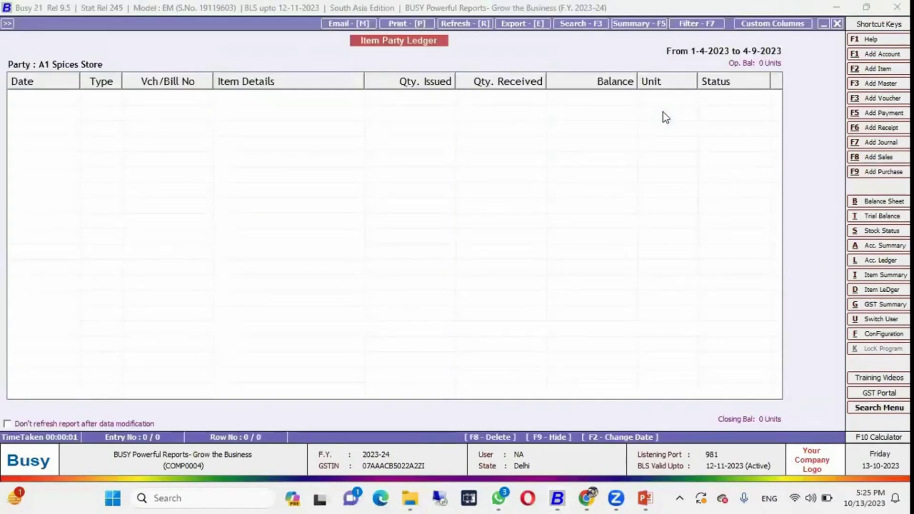
# Step: Close the item party ledger and collapse the Item Receivable/Issuable group
pyautogui.press('Escape')
pyautogui.press('Escape')
pyautogui.press('Left')
pyautogui.press('Left')
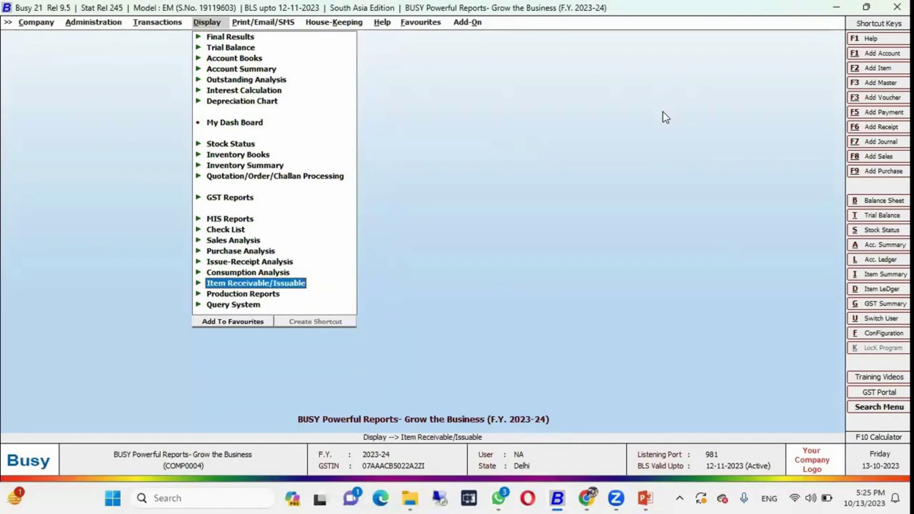
# Step: Switch to the PowerPoint slide show, advance to the GST Reports slide and return to Busy
pyautogui.hotkey('alt', 'Tab')
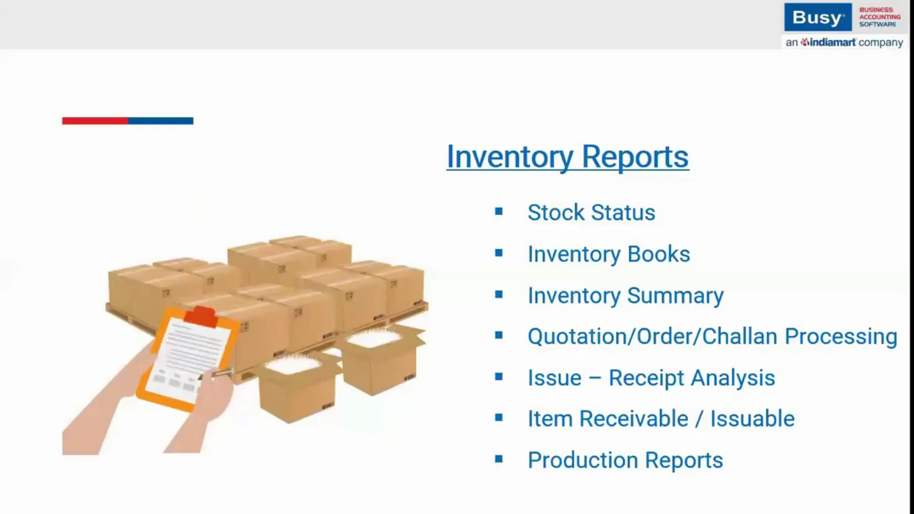
pyautogui.press('Right')
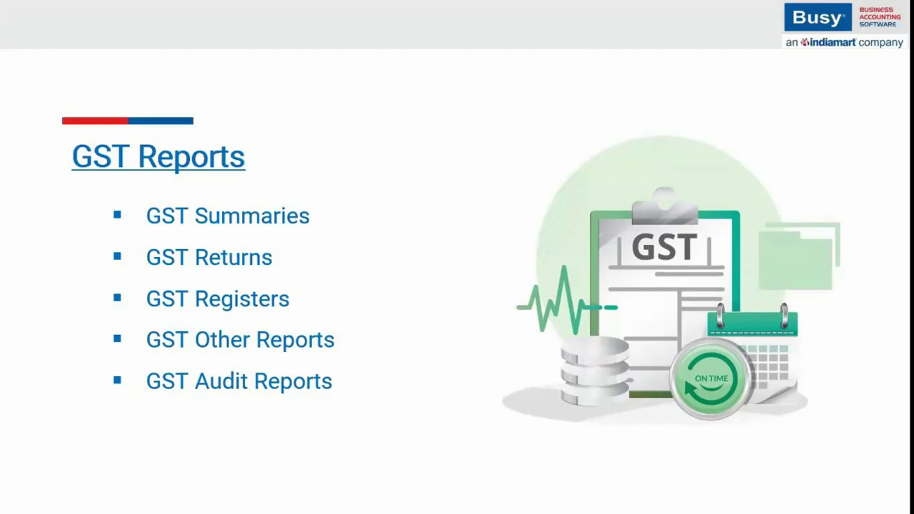
pyautogui.hotkey('alt', 'Tab')
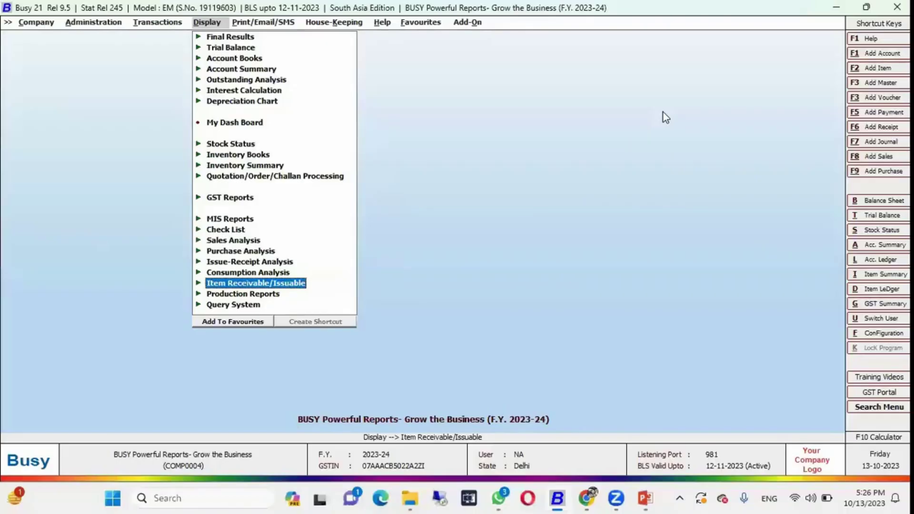
# Step: Expand the GST Reports group and its GST Summaries list
pyautogui.press('Up')
pyautogui.press('Up')
pyautogui.press('Up')
pyautogui.press('Up')
pyautogui.press('Up')
pyautogui.press('Up')
pyautogui.press('Up')
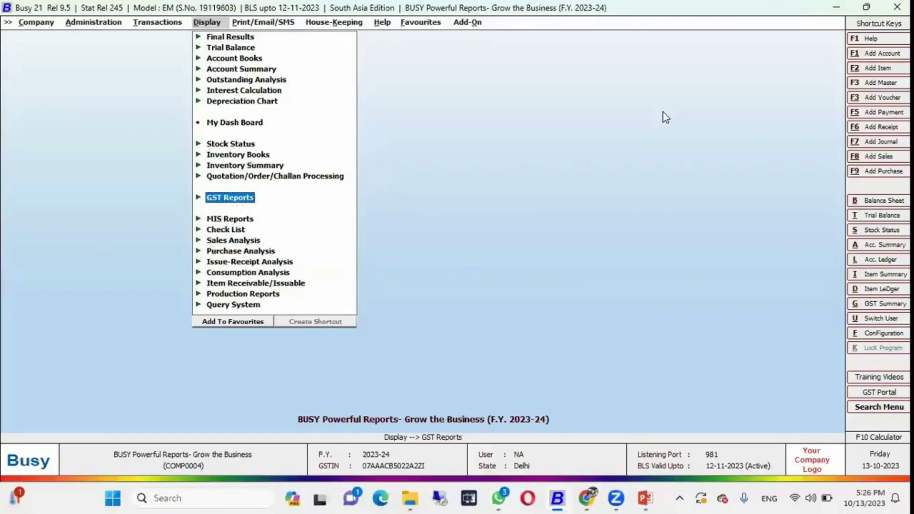
pyautogui.press('Return')
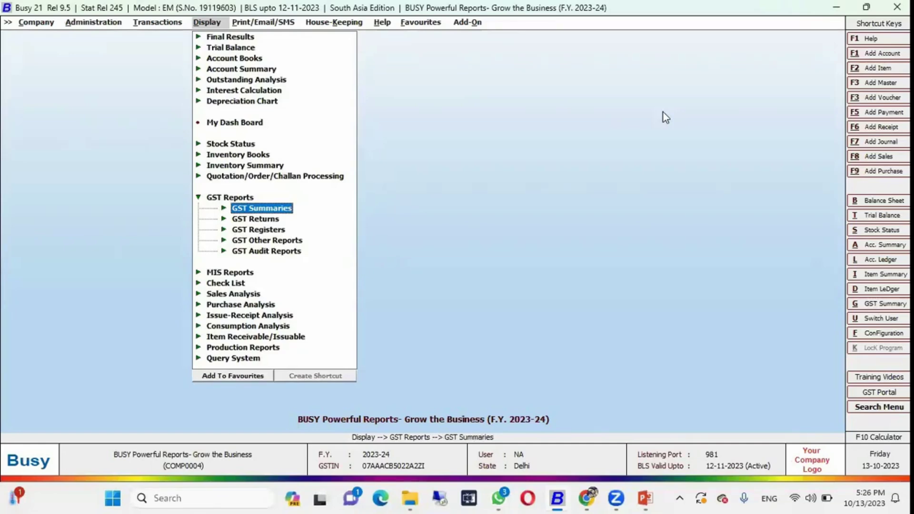
pyautogui.press('Right')
# Step: Go through the GST summary reports and expand the GST Returns list
pyautogui.press('Down')
pyautogui.press('Down')
pyautogui.press('Down')
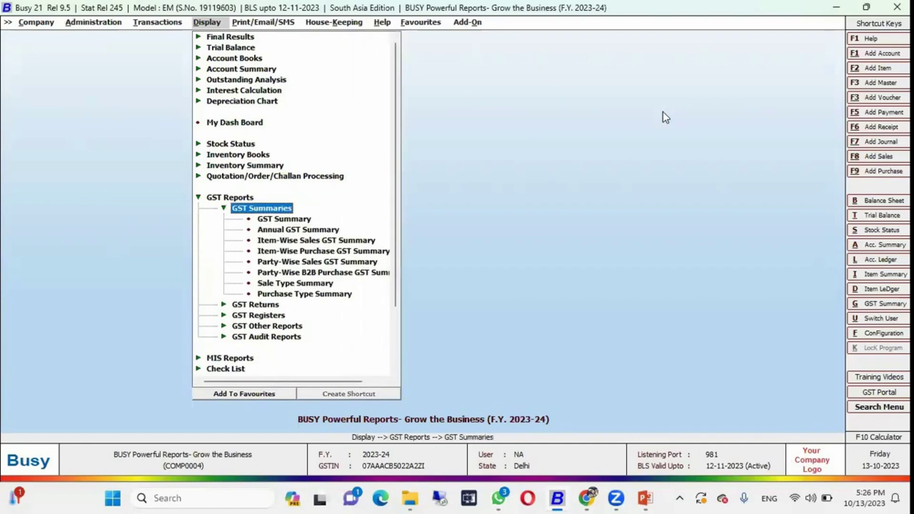
pyautogui.press('Down')
pyautogui.press('Down')
pyautogui.press('Down')
pyautogui.press('Down')
pyautogui.press('Down')
pyautogui.press('Down')
pyautogui.press('Right')
# Step: Look through the GST returns and eReturns and on to the register, other and audit report groups
pyautogui.press('Down')
pyautogui.press('Down')
pyautogui.press('Down')
pyautogui.press('Down')
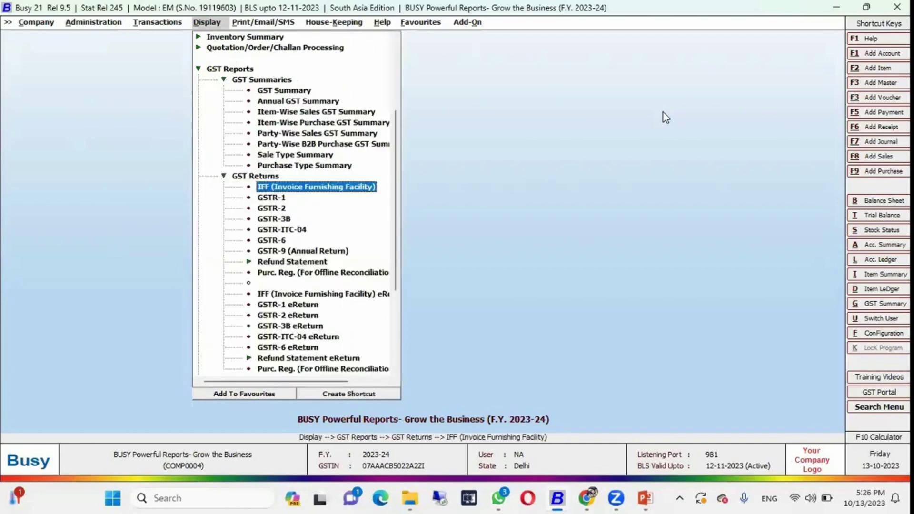
pyautogui.press('Down')
pyautogui.press('Down')
pyautogui.press('Down')
pyautogui.press('Down')
pyautogui.press('Down')
pyautogui.press('Down')
pyautogui.press('Down')
pyautogui.press('Down')
pyautogui.press('Down')
pyautogui.press('Down')
pyautogui.press('Down')
pyautogui.press('Down')
pyautogui.press('Down')
pyautogui.press('Down')
pyautogui.press('Down')
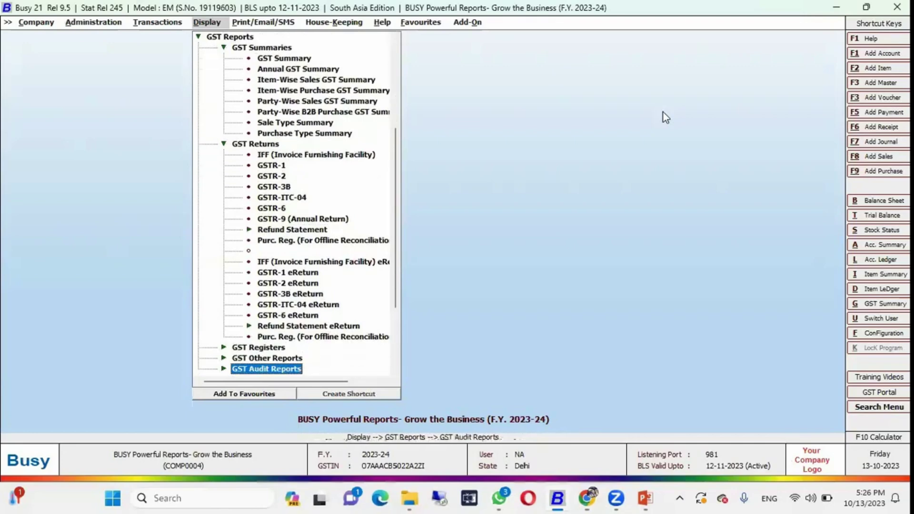
# Step: Expand the GST Registers group and look through its sales, purchase, supply, GSTR-2A/2B and ITC registers
pyautogui.press('Right')
pyautogui.press('Down')
pyautogui.press('Down')
pyautogui.press('Down')
pyautogui.press('Down')
pyautogui.press('Down')
pyautogui.press('Down')
pyautogui.press('Down')
pyautogui.press('Down')
pyautogui.press('Down')
pyautogui.press('Down')
pyautogui.press('Down')
pyautogui.press('Down')
pyautogui.press('Down')
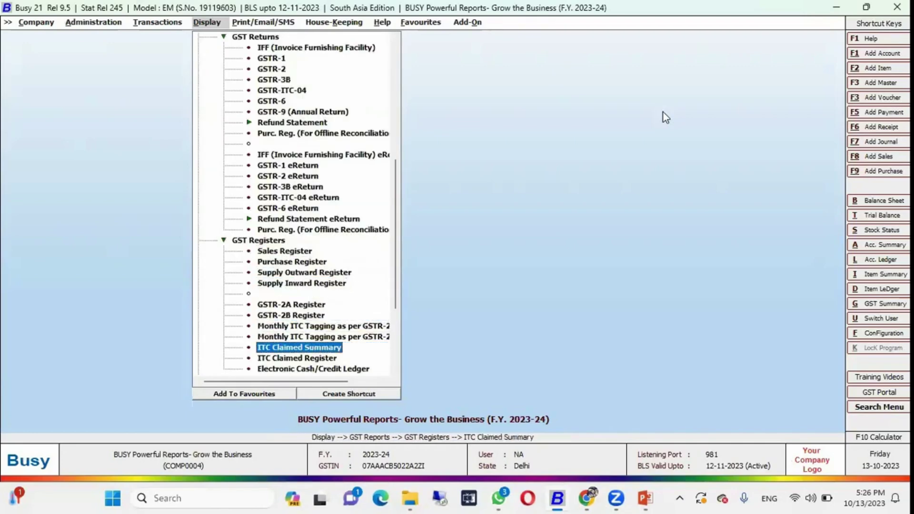
pyautogui.press('Down')
pyautogui.press('Up')
# Step: Expand the GST Other Reports and GST Audit Reports groups and go through their entries
pyautogui.press('Right')
pyautogui.press('Down')
pyautogui.press('Down')
pyautogui.press('Down')
pyautogui.press('Down')
pyautogui.press('Down')
pyautogui.press('Down')
pyautogui.press('Down')
pyautogui.press('Down')
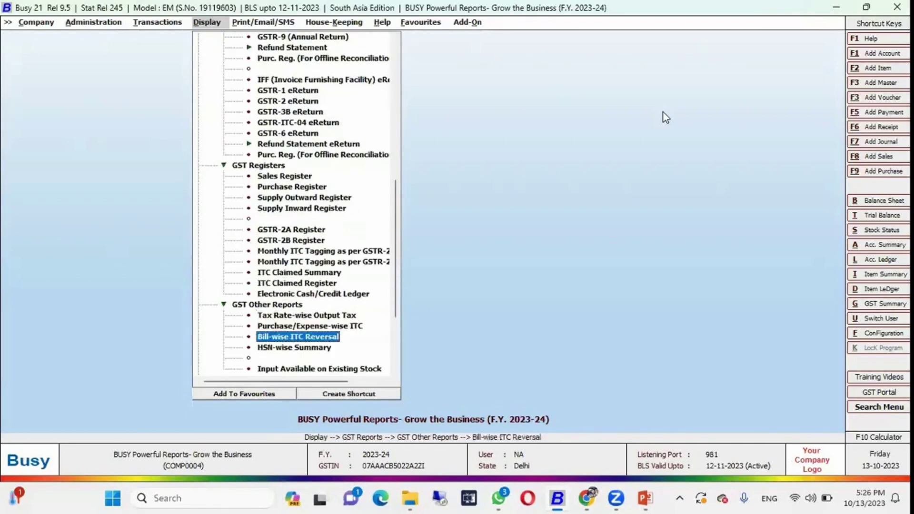
pyautogui.press('Down')
pyautogui.press('Up')
pyautogui.press('Up')
pyautogui.press('Right')
pyautogui.press('Down')
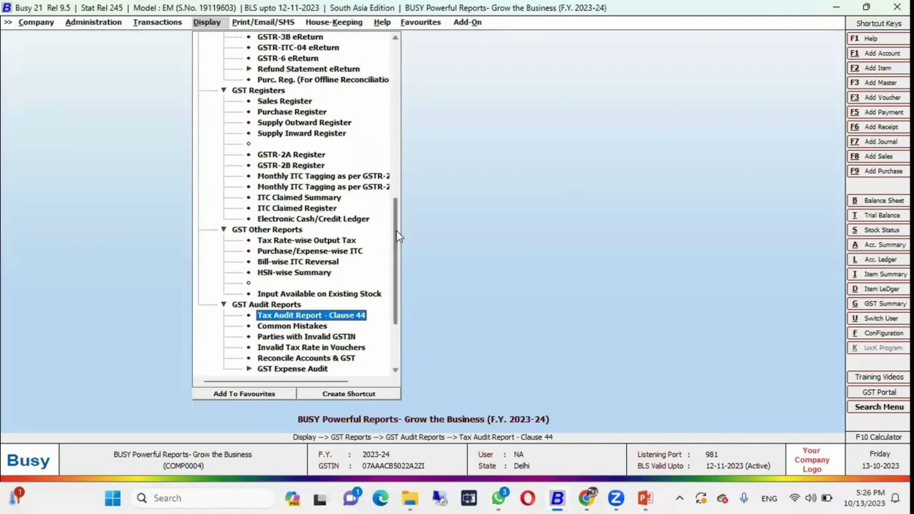
# Step: Generate the GST Summary from 01-04-2023 to 04-09-2023 by voucher date, without tax rate bifurcation, monthly ITC tagging or the new set-off rule
pyautogui.moveTo(396, 231); pyautogui.dragTo(387, 118)
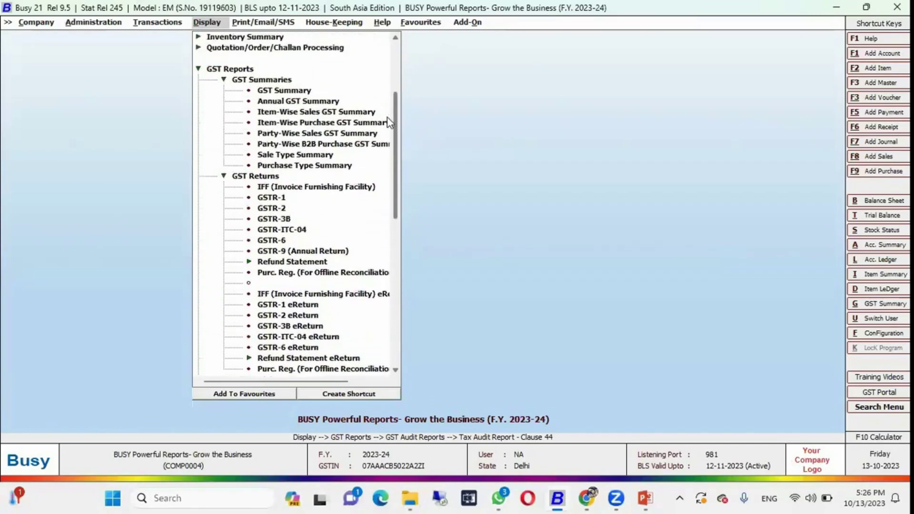
pyautogui.click(284, 91)
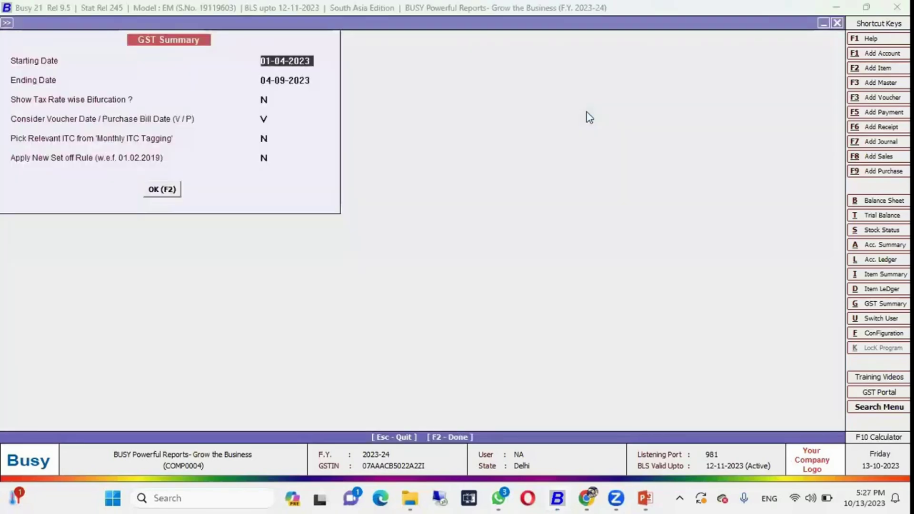
pyautogui.press('Return')
pyautogui.press('Return')
pyautogui.press('Return')
pyautogui.press('Return')
pyautogui.press('Return')
pyautogui.press('Return')
pyautogui.press('Return')
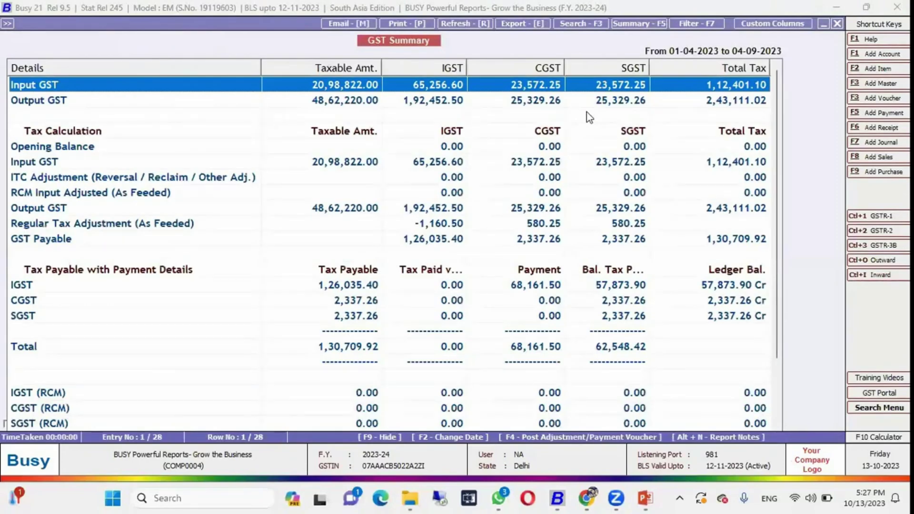
# Step: Examine the GST Summary's input and output GST, tax calculation, payment details and RCM rows
pyautogui.press('Down')
pyautogui.press('Down')
pyautogui.press('Down')
pyautogui.press('Down')
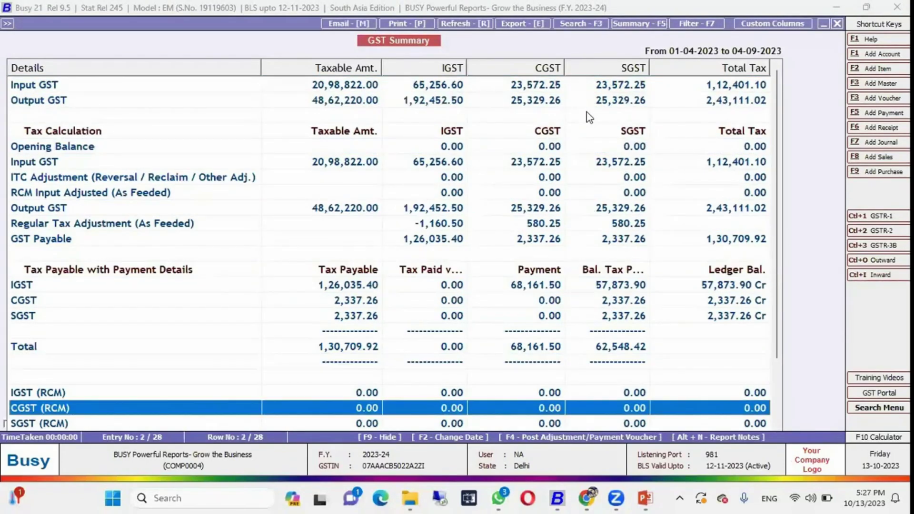
pyautogui.press('Down')
pyautogui.press('Up')
pyautogui.press('Up')
pyautogui.press('Up')
pyautogui.press('Up')
pyautogui.press('Up')
pyautogui.press('Down')
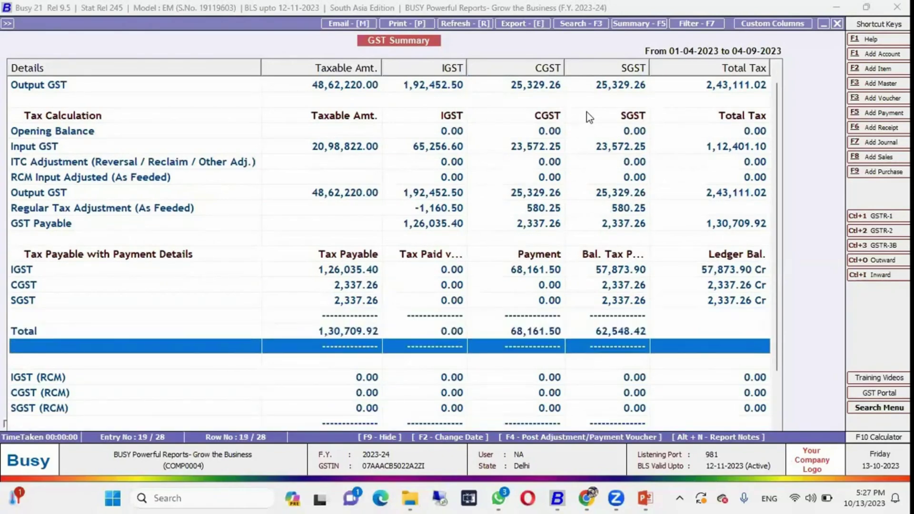
pyautogui.press('Up')
pyautogui.press('Up')
pyautogui.press('Up')
pyautogui.press('Up')
pyautogui.press('Up')
pyautogui.press('Up')
pyautogui.press('Up')
pyautogui.press('Up')
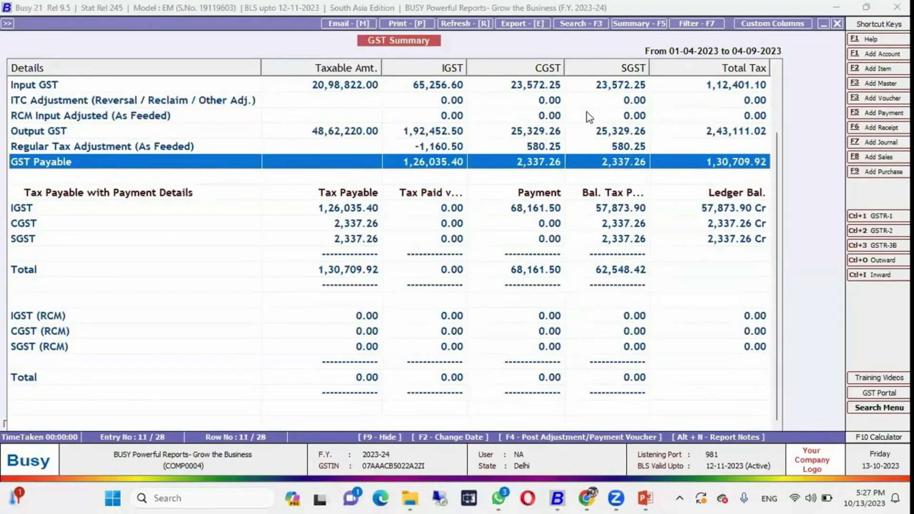
pyautogui.press('Up')
pyautogui.press('Up')
pyautogui.press('Up')
pyautogui.press('Up')
pyautogui.press('Up')
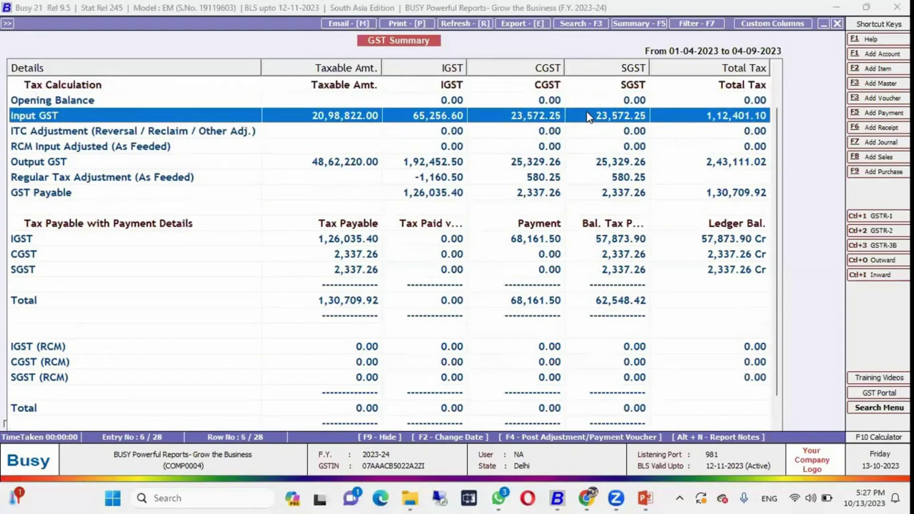
pyautogui.press('Down')
pyautogui.press('Up')
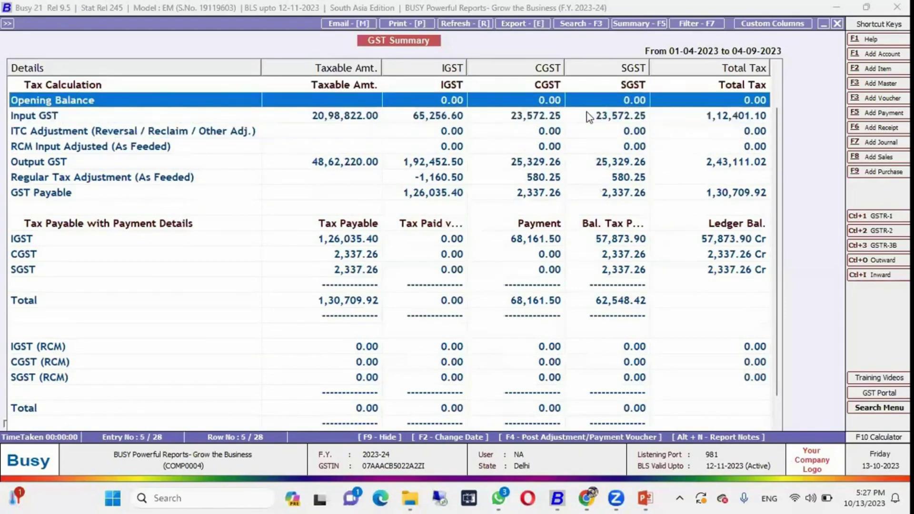
pyautogui.press('Up')
pyautogui.press('Up')
pyautogui.press('Up')
pyautogui.press('Up')
pyautogui.press('Up')
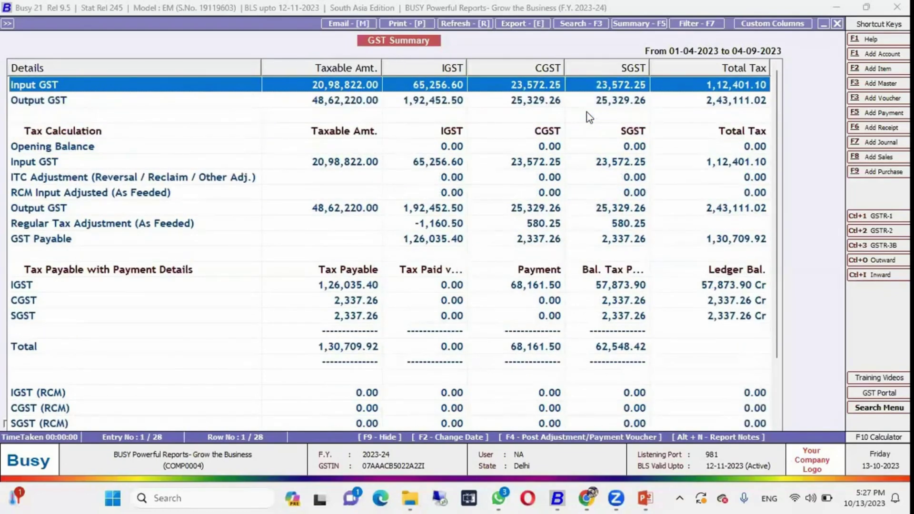
pyautogui.press('Down')
pyautogui.press('Down')
pyautogui.press('Down')
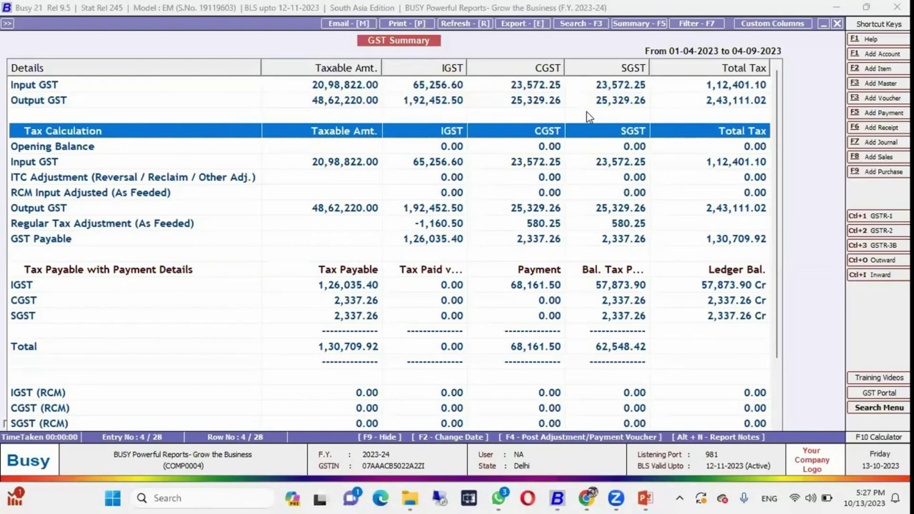
# Step: Start posting a Regular GST Payment voucher from the GST Summary
pyautogui.press('F4')
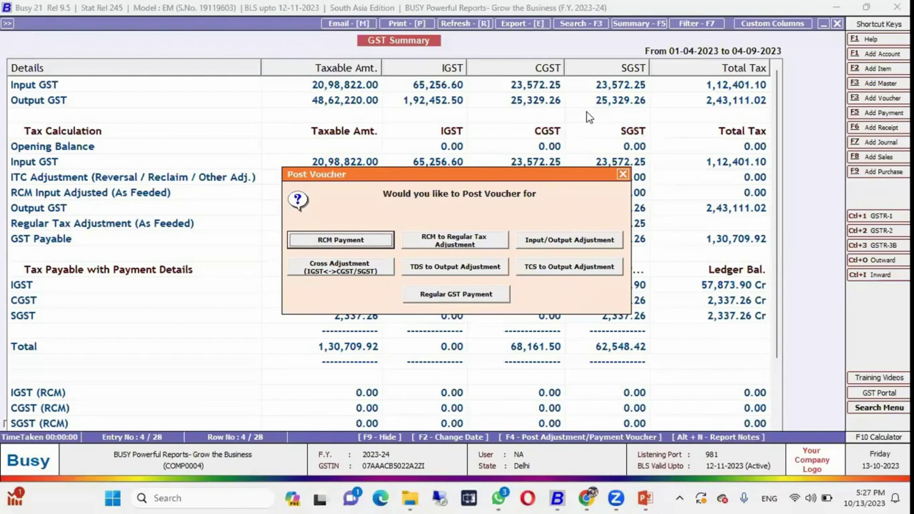
pyautogui.press('Tab')
pyautogui.press('Tab')
pyautogui.press('Tab')
pyautogui.press('Tab')
pyautogui.press('Tab')
pyautogui.press('Tab')
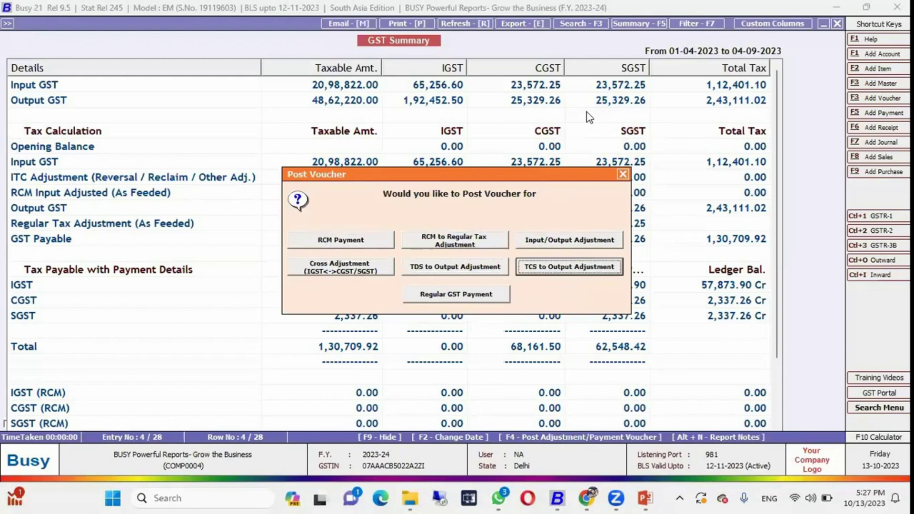
pyautogui.press('Return')
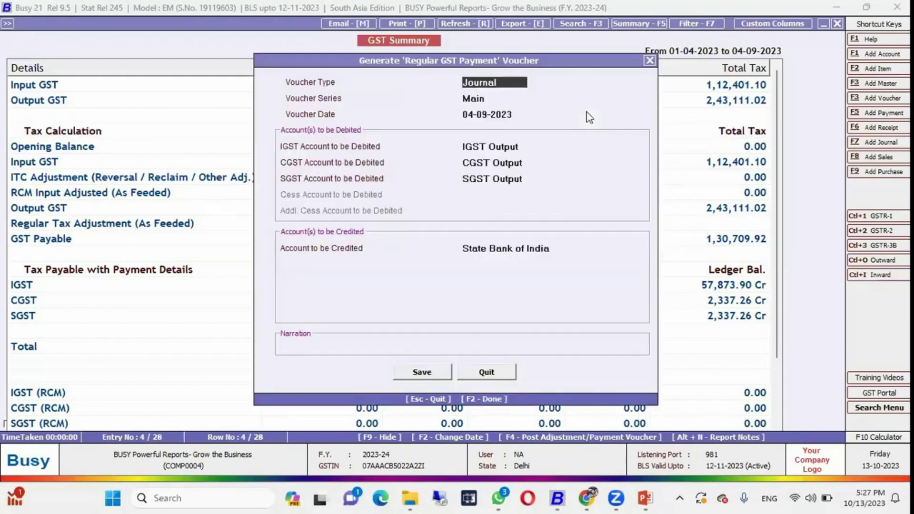
# Step: Generate a new Main-series journal payment voucher dated 04-09-2023, debiting IGST, CGST and SGST Output and crediting State Bank of India
pyautogui.press('Return')
pyautogui.press('Return')
pyautogui.press('Return')
pyautogui.press('Return')
pyautogui.press('Return')
pyautogui.press('Return')
pyautogui.press('Return')
pyautogui.press('Return')
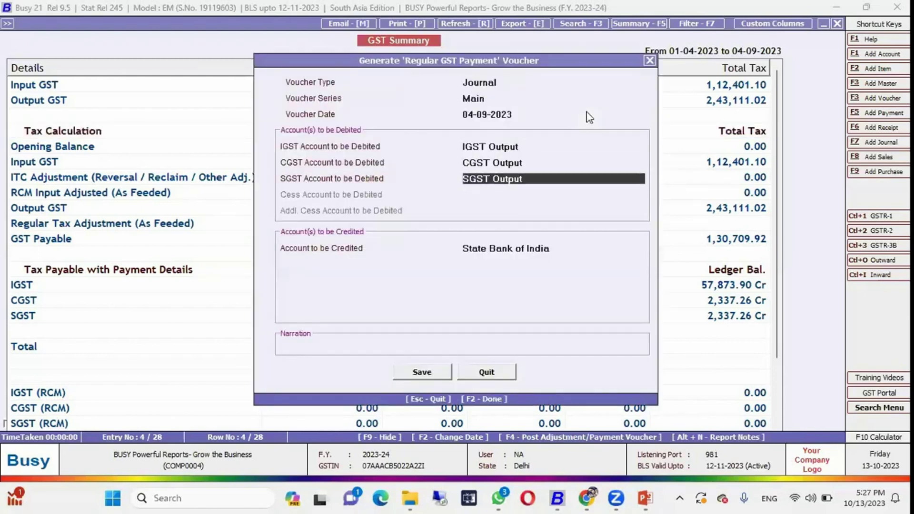
pyautogui.press('Return')
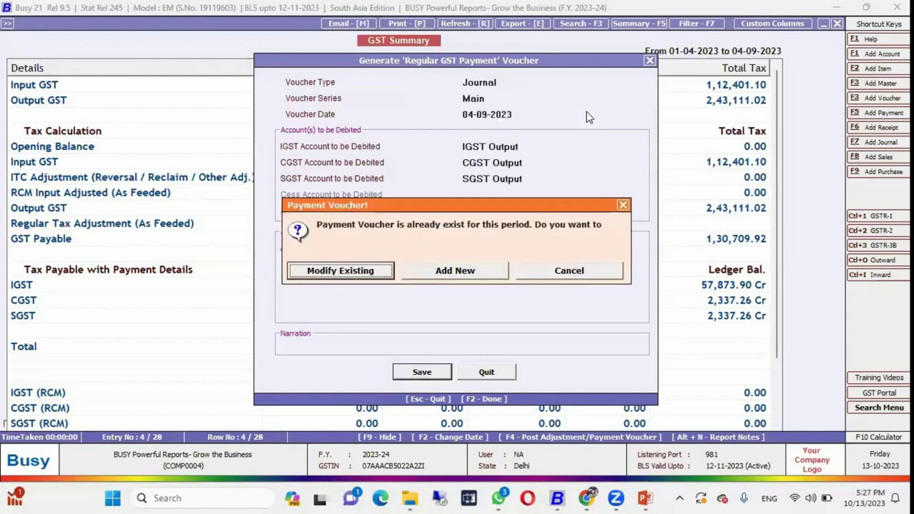
pyautogui.press('Right')
pyautogui.press('Return')
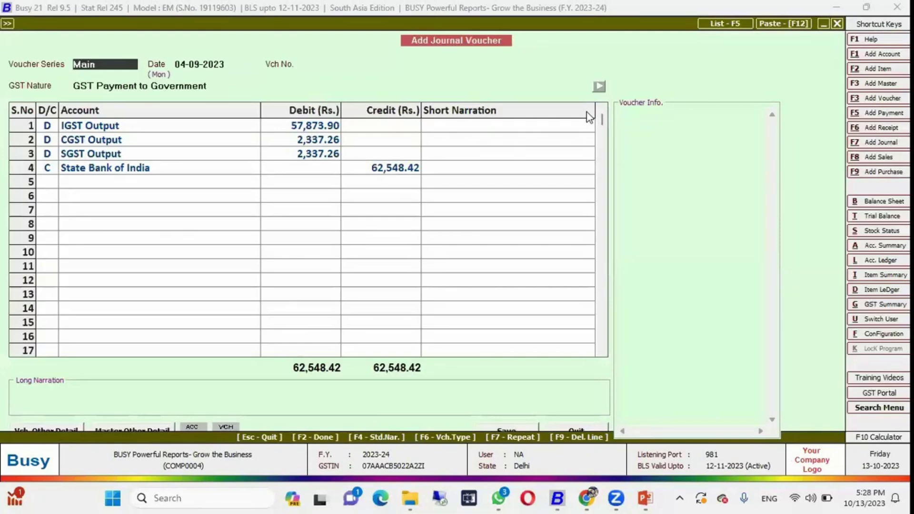
# Step: Discard the unsaved journal voucher and close the GST Summary report
pyautogui.press('Escape')
pyautogui.press('Escape')
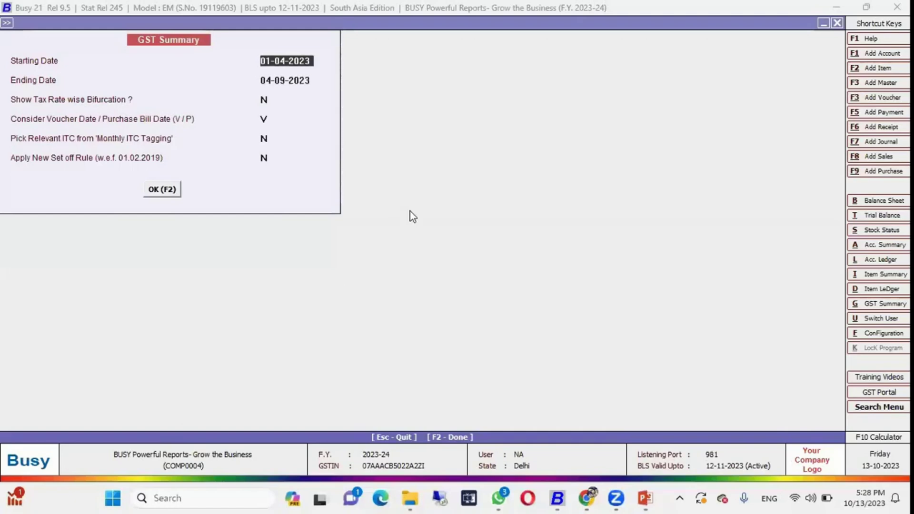
pyautogui.click(837, 23)
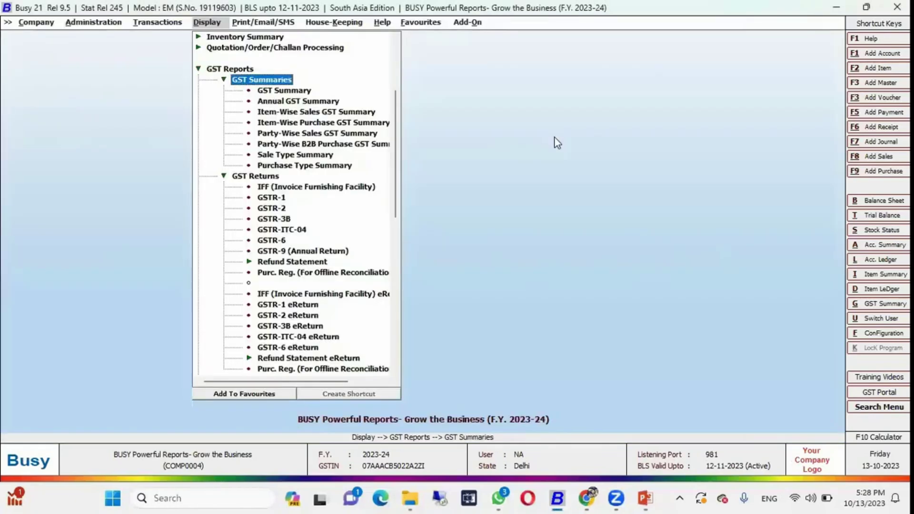
# Step: Start the Annual GST Summary on a quarterly basis with All as the report type
pyautogui.press('Down')
pyautogui.press('Down')
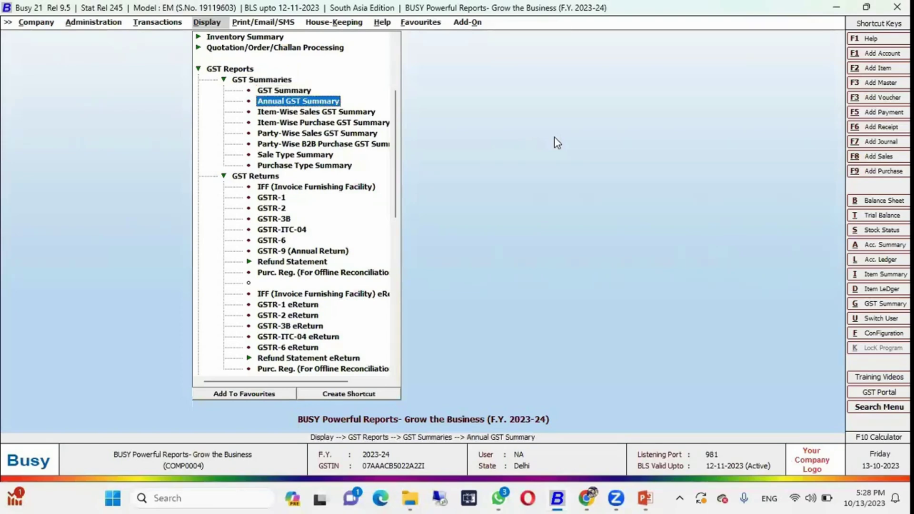
pyautogui.press('Return')
pyautogui.press('Right')
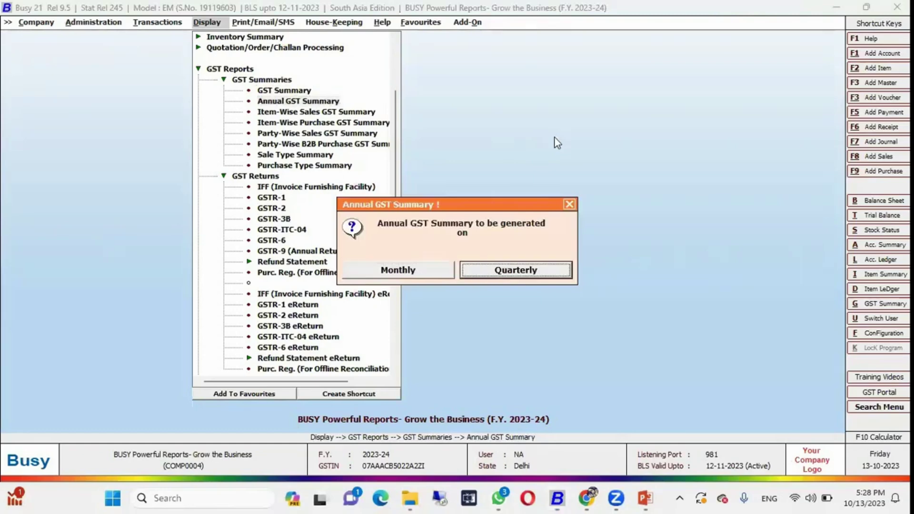
pyautogui.press('Return')
pyautogui.press('Right')
pyautogui.press('Right')
pyautogui.press('Right')
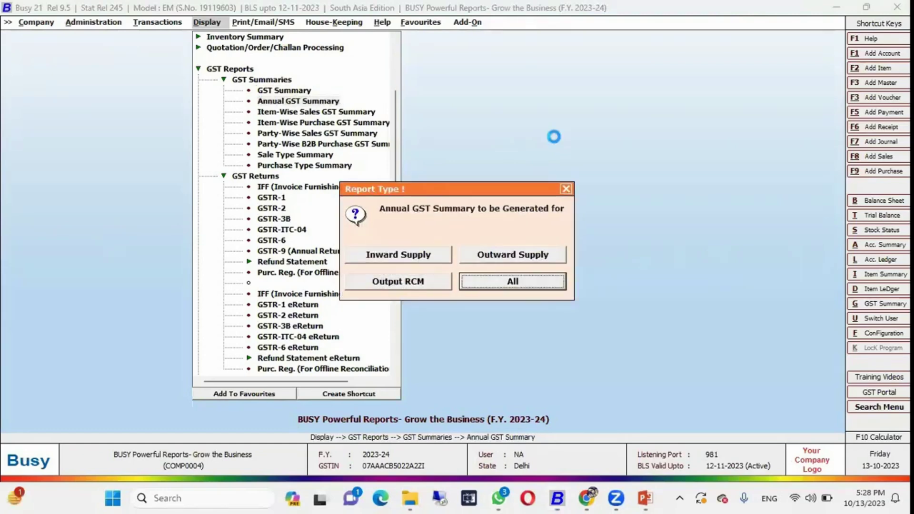
pyautogui.press('Return')
# Step: Generate the annual summary for the Ist quarter only, without Dr./Cr. notes or tax rate bifurcation, and close it after viewing
pyautogui.press('Return')
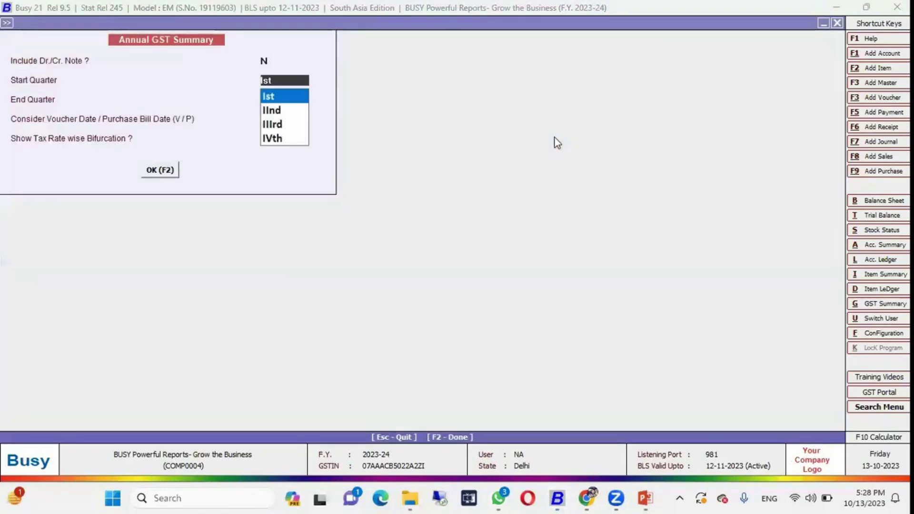
pyautogui.press('Return')
pyautogui.press('Return')
pyautogui.press('Return')
pyautogui.press('Return')
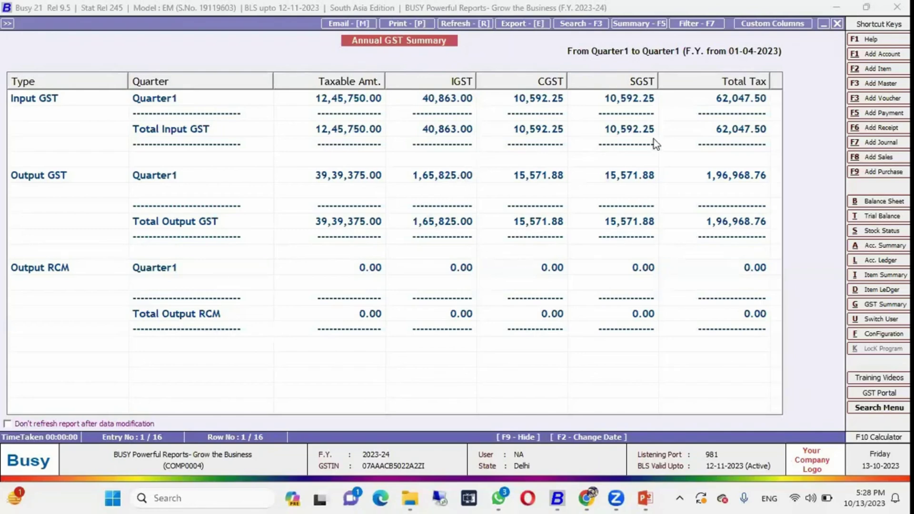
pyautogui.click(837, 22)
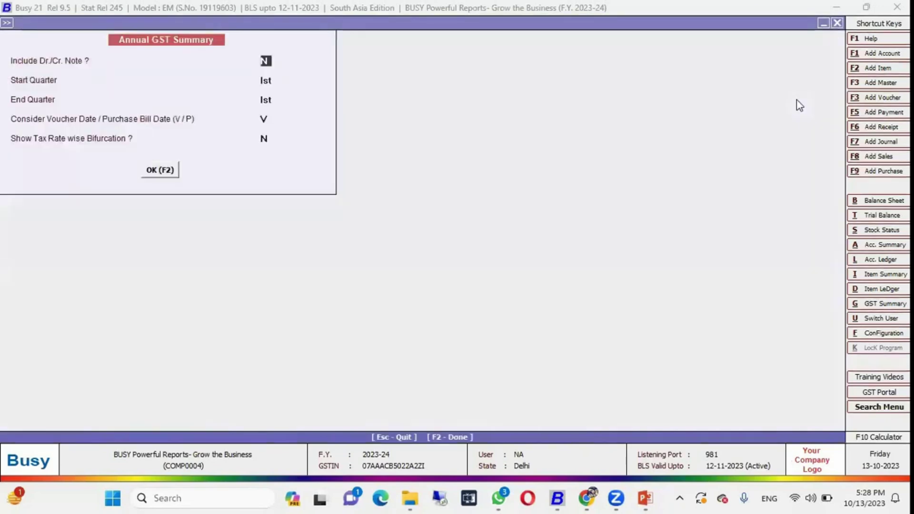
pyautogui.press('Escape')
pyautogui.press('Escape')
# Step: Look through the item-wise, party-wise, sale type and purchase type reports in the GST Summaries list
pyautogui.press('Down')
pyautogui.press('Down')
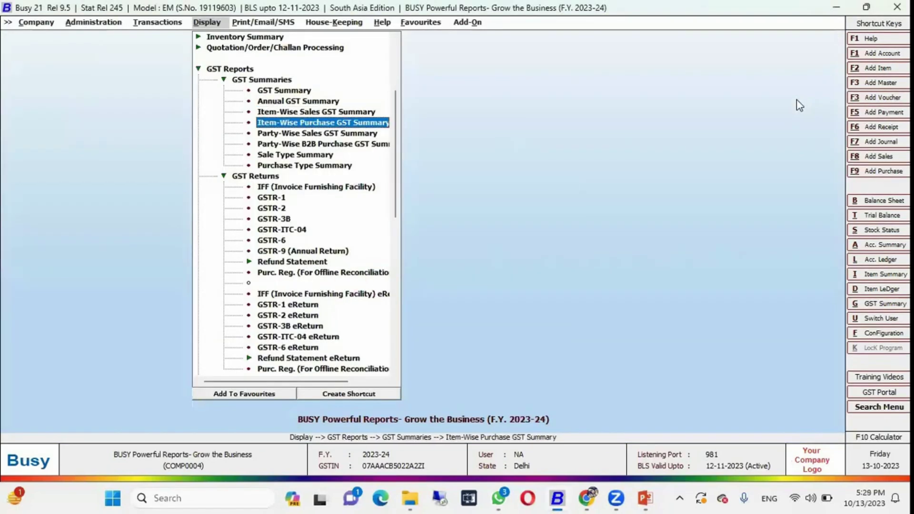
pyautogui.press('Up')
pyautogui.press('Up')
pyautogui.press('Up')
pyautogui.press('Down')
pyautogui.press('Down')
pyautogui.press('Down')
pyautogui.press('Down')
pyautogui.press('Down')
pyautogui.press('Down')
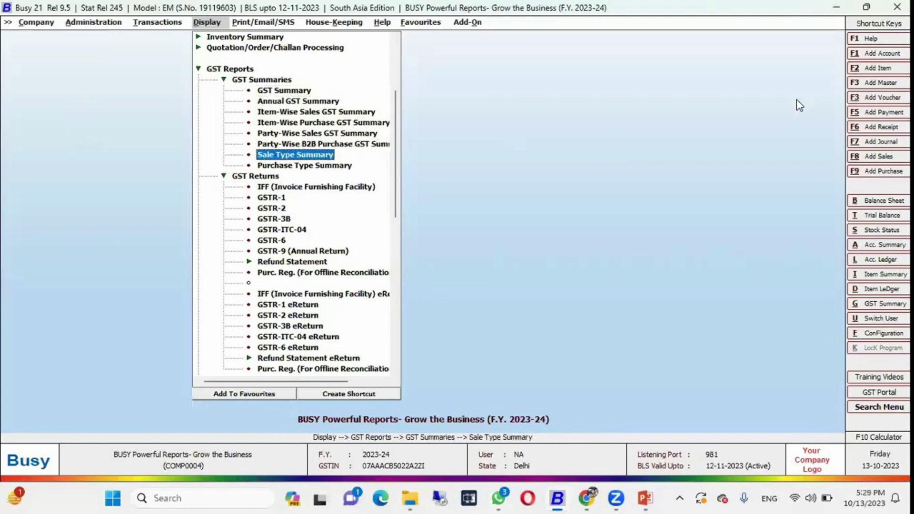
pyautogui.press('Down')
pyautogui.press('Up')
pyautogui.press('Up')
pyautogui.press('Up')
pyautogui.press('Up')
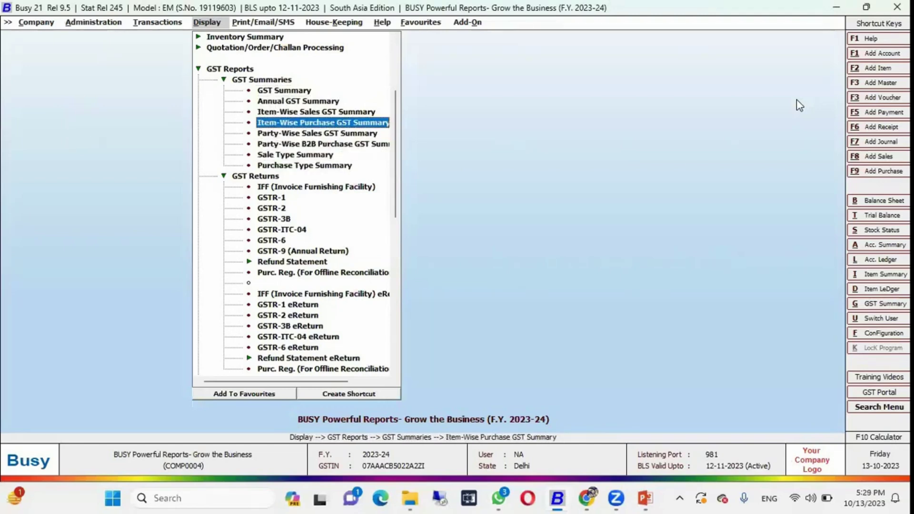
# Step: Generate the Sale Type Summary from 01-04-2023 to 04-09-2023 and close it after viewing
pyautogui.press('Down')
pyautogui.press('Down')
pyautogui.press('Down')
pyautogui.press('Return')
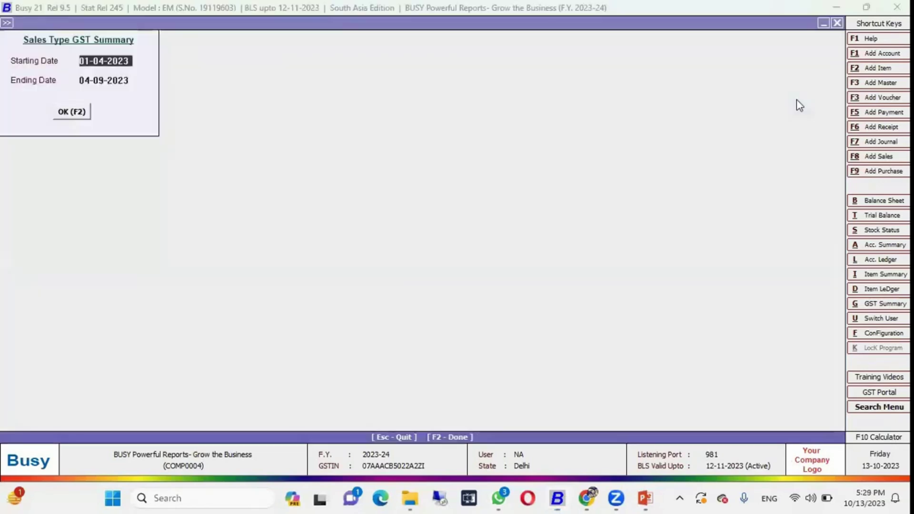
pyautogui.press('F2')
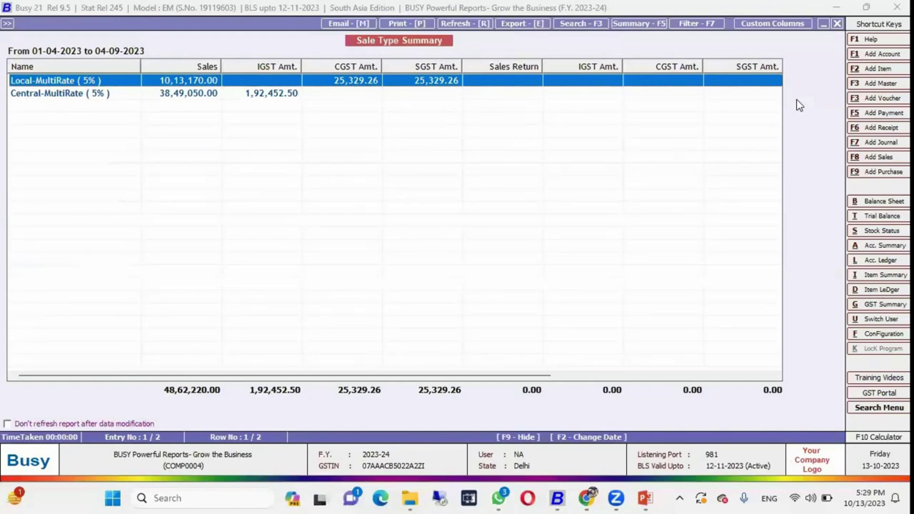
pyautogui.press('Escape')
pyautogui.press('Escape')
# Step: Collapse the GST Summaries list and select the GSTR-1 return under GST Returns
pyautogui.press('Up')
pyautogui.press('Up')
pyautogui.press('Up')
pyautogui.press('Up')
pyautogui.press('Up')
pyautogui.press('Up')
pyautogui.press('Up')
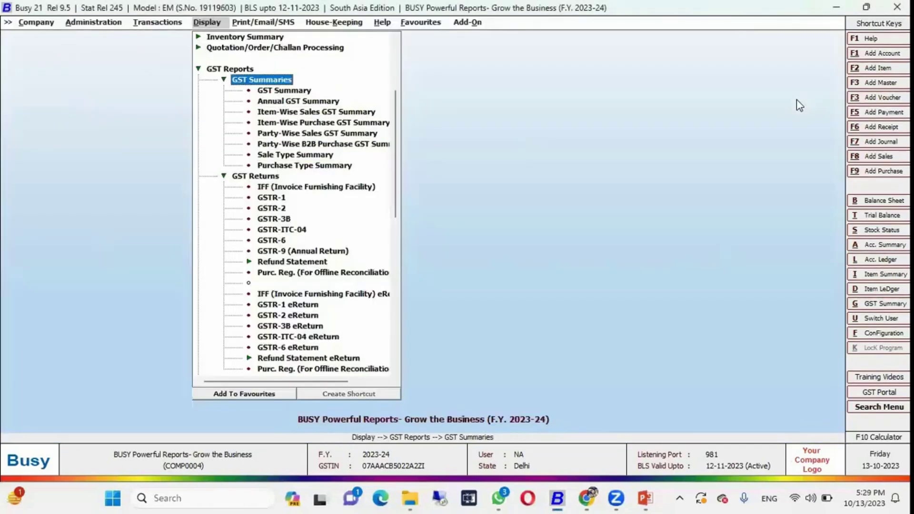
pyautogui.press('Left')
pyautogui.press('Down')
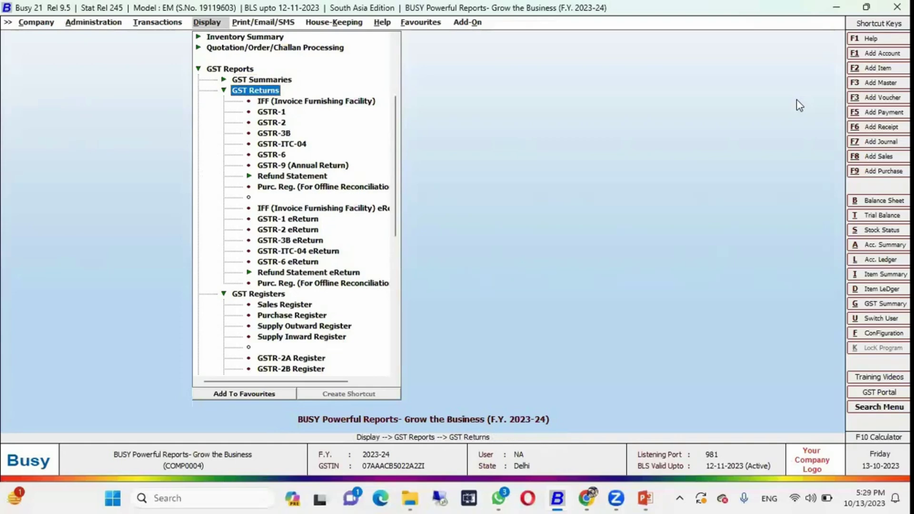
pyautogui.press('Down')
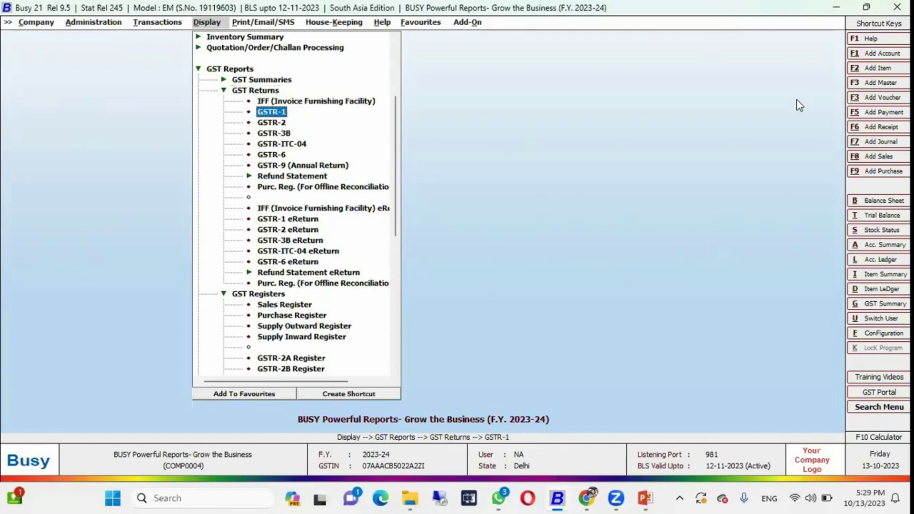
# Step: Generate the GSTR-1 return for 01-04-2023 to 30-04-2023, keeping the other options at their defaults
pyautogui.press('Return')
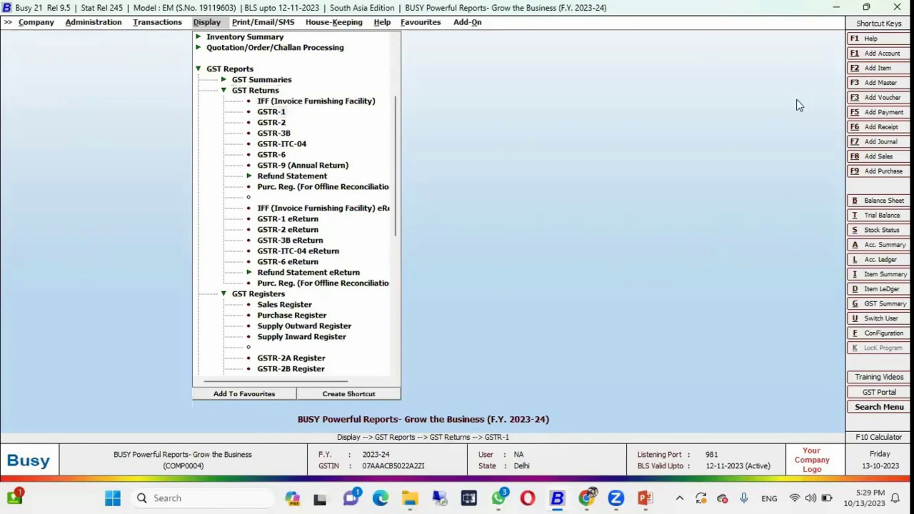
pyautogui.press('Return')
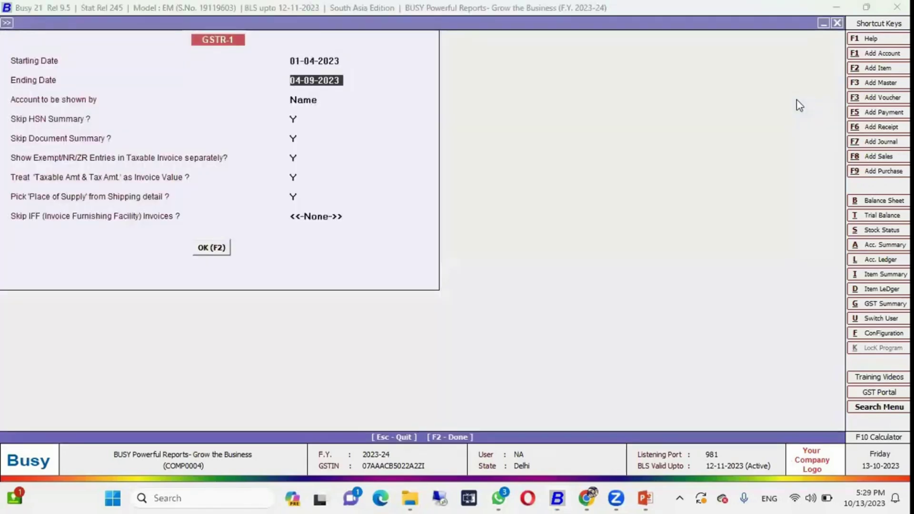
pyautogui.write('30-4')
pyautogui.press('Return')
pyautogui.press('Return')
pyautogui.press('Return')
pyautogui.press('Return')
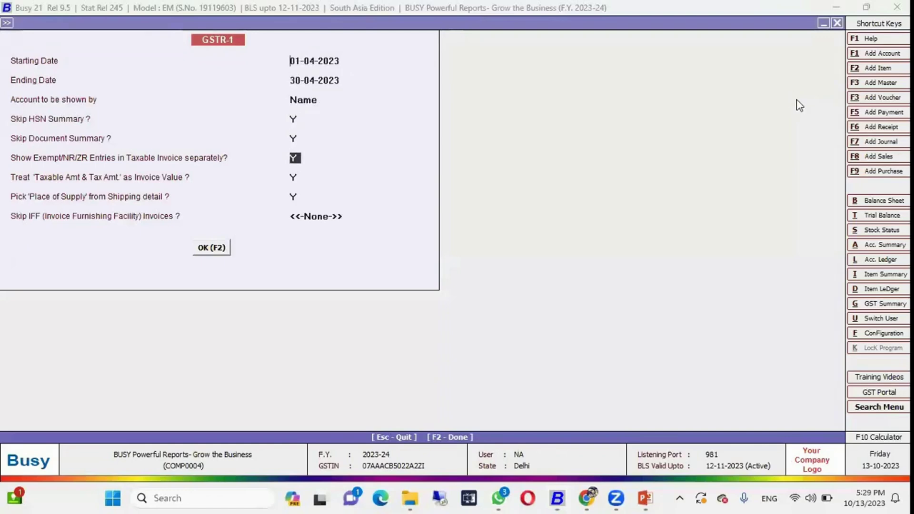
pyautogui.press('F2')
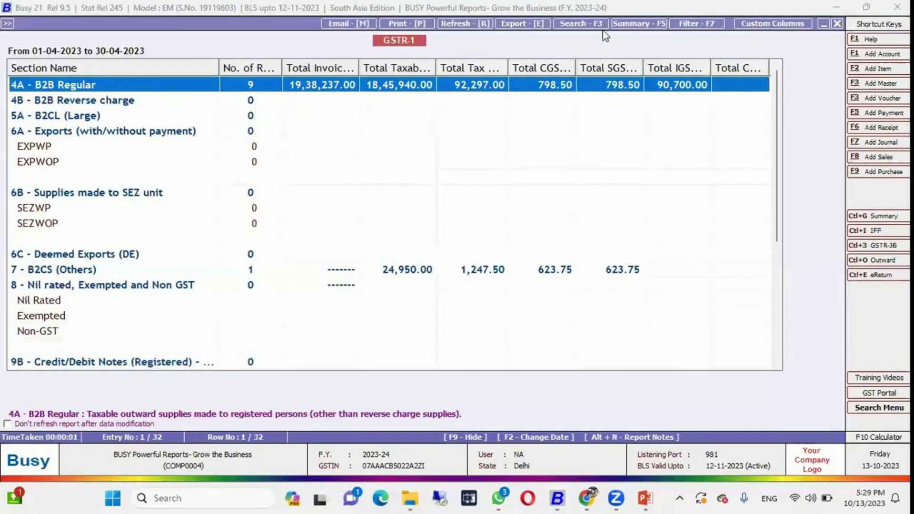
# Step: Examine the GSTR-1 sections down to the total tax liability and close the return
pyautogui.scroll(-4, 301, 117)
pyautogui.scroll(-1, 301, 118)
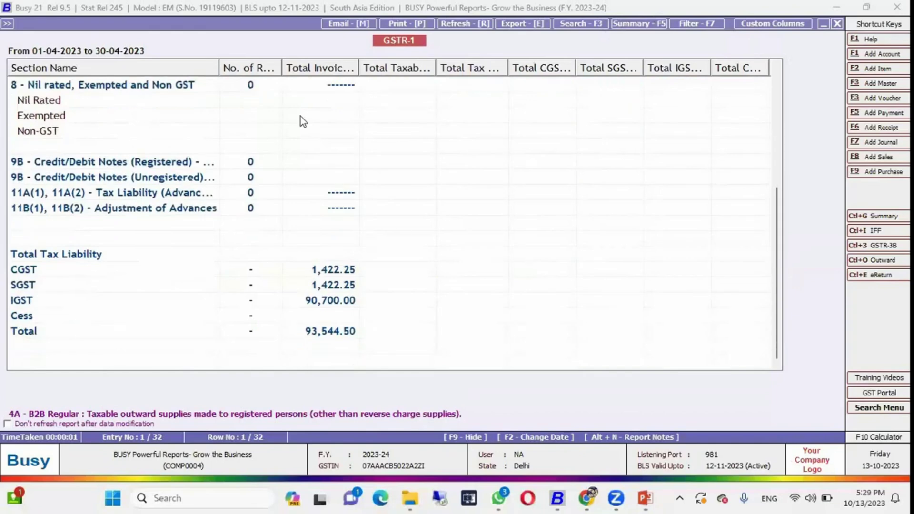
pyautogui.scroll(5, 320, 185)
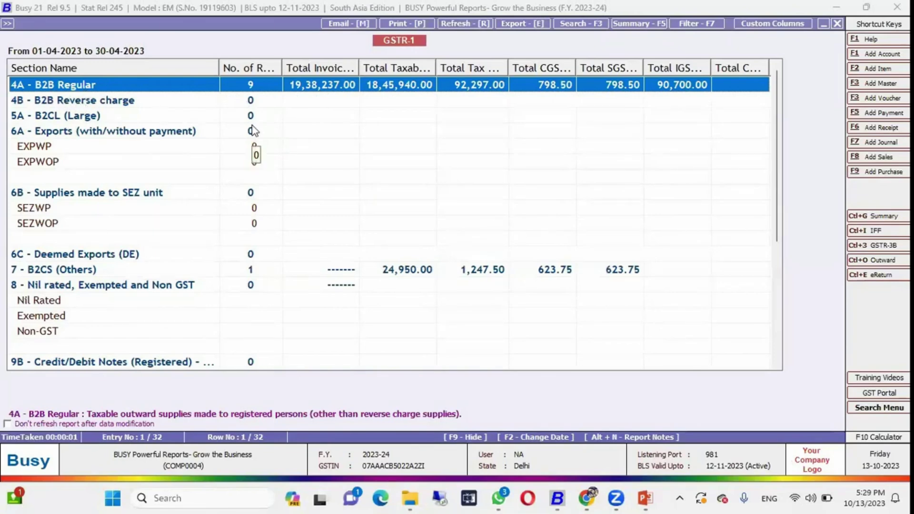
pyautogui.press('Down')
pyautogui.press('Down')
pyautogui.press('Down')
pyautogui.press('Escape')
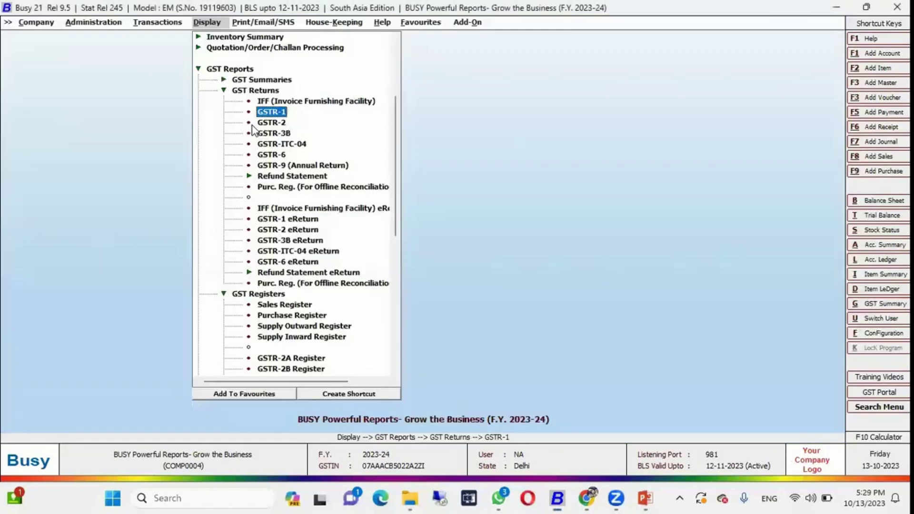
pyautogui.press('Escape')
# Step: Generate the GSTR-3B form for 01-04-2023 to 30-04-2023 with the remaining options unchanged
pyautogui.press('Return')
pyautogui.press('Down')
pyautogui.press('Down')
pyautogui.press('Down')
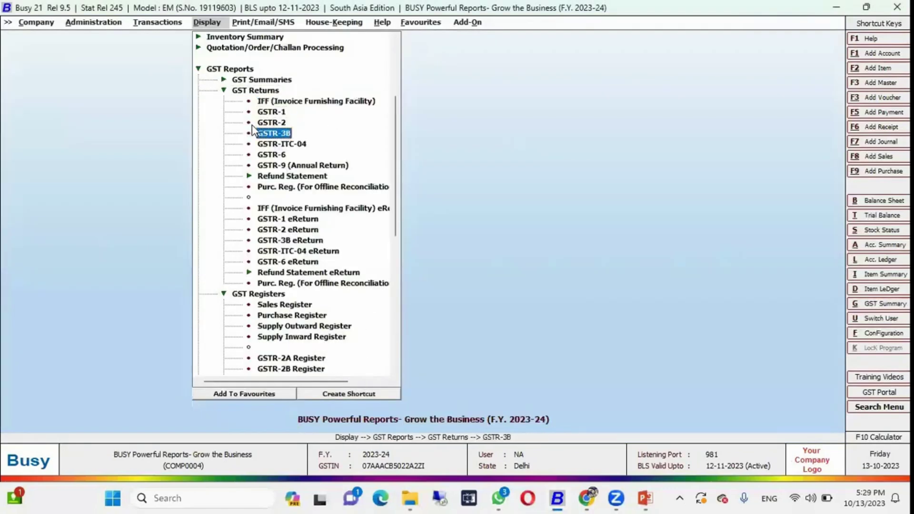
pyautogui.press('Return')
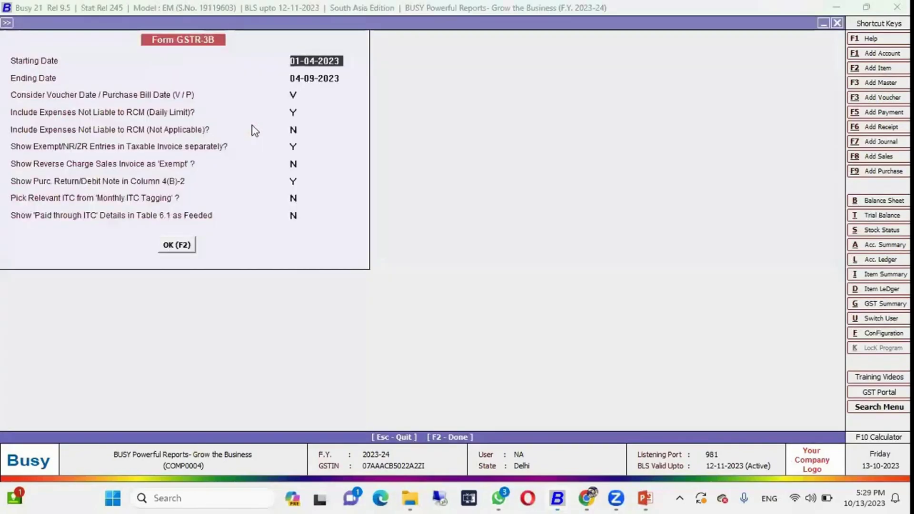
pyautogui.press('Return')
pyautogui.write('30')
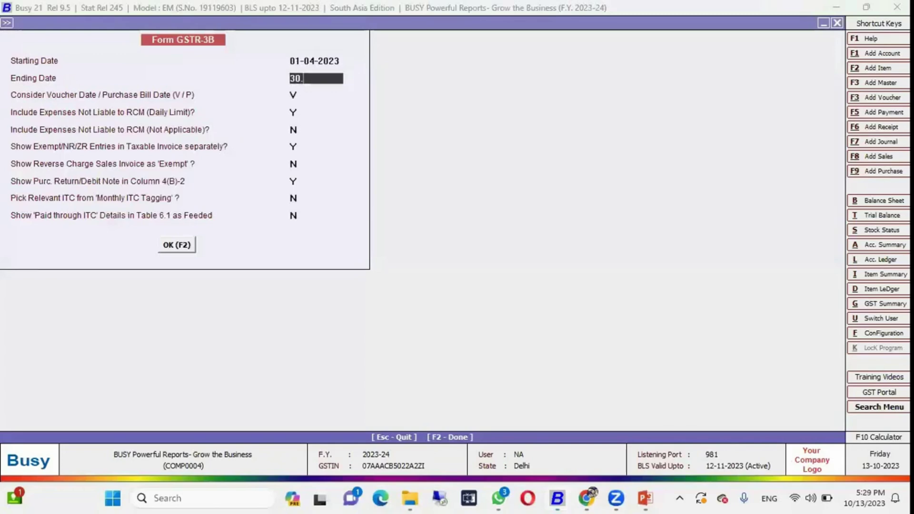
pyautogui.press('Return')
pyautogui.press('Return')
pyautogui.press('Return')
pyautogui.press('F2')
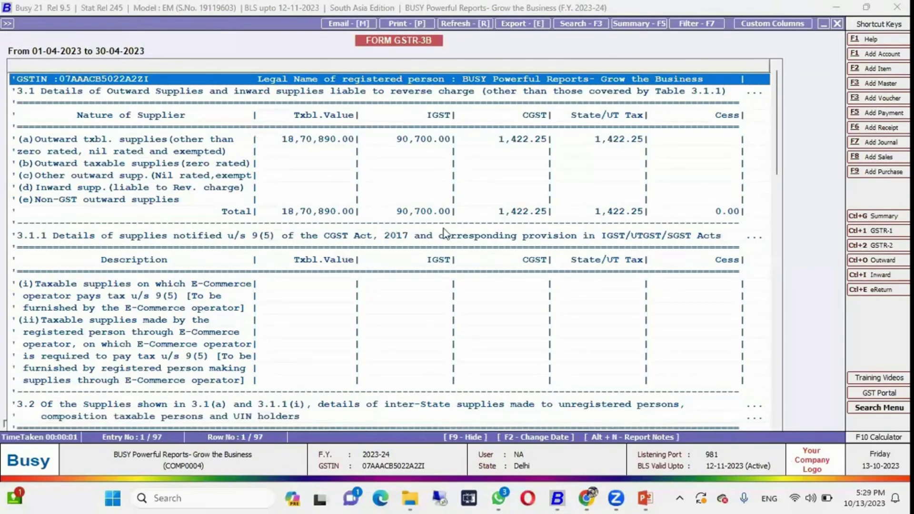
# Step: Review the GSTR-3B tables from outward supplies through eligible ITC, tax payment and TDS/TCS credit, and close the form
pyautogui.scroll(-15, 443, 233)
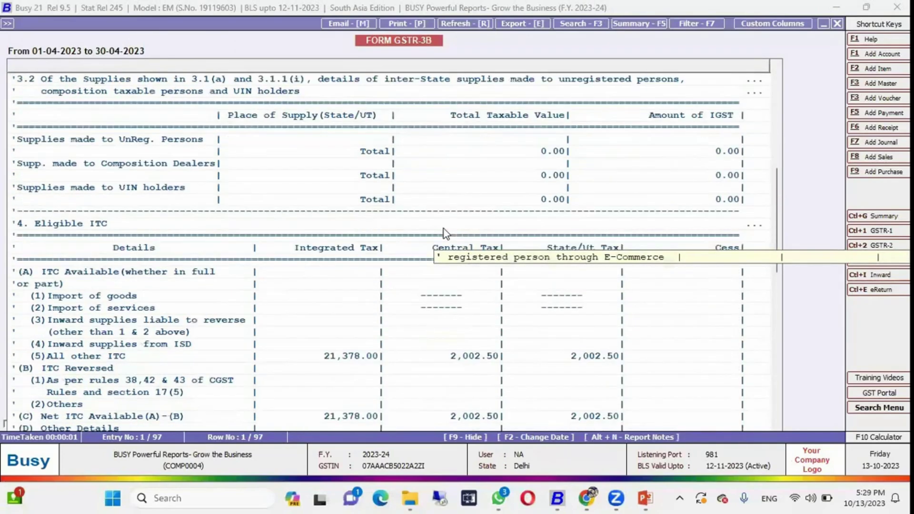
pyautogui.scroll(-8, 442, 234)
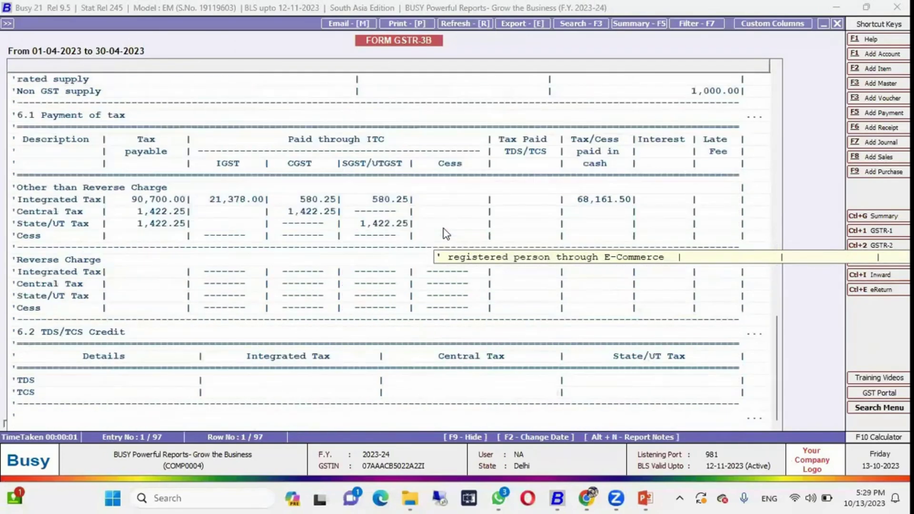
pyautogui.scroll(20, 317, 162)
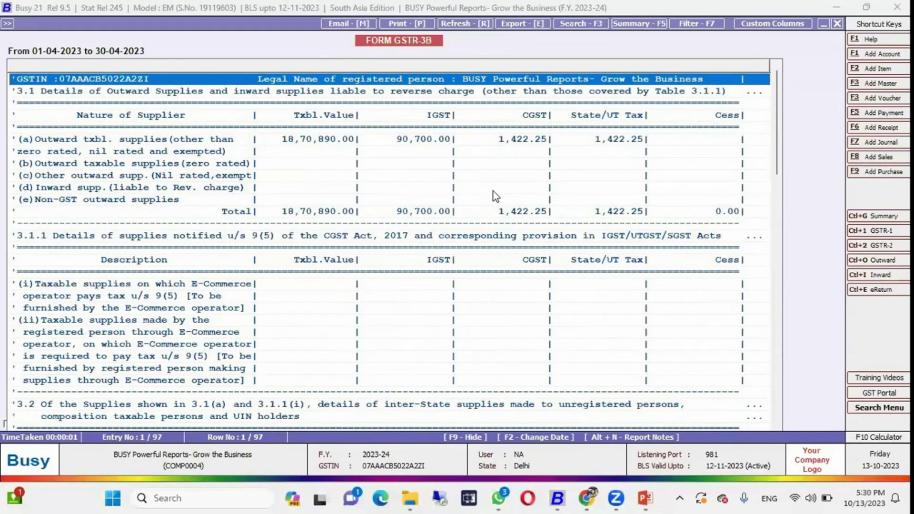
pyautogui.press('Escape')
# Step: Collapse the GST Returns list and select the GST Registers group
pyautogui.press('Up')
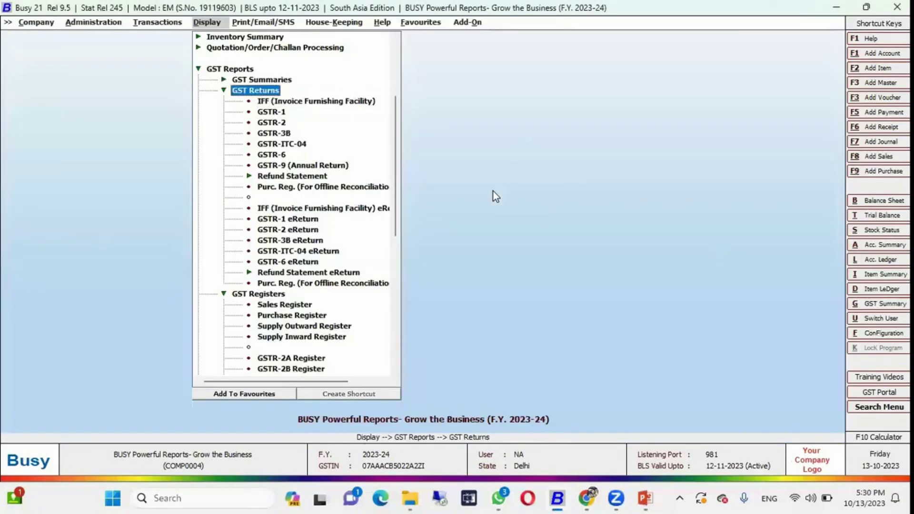
pyautogui.press('Left')
pyautogui.press('Down')
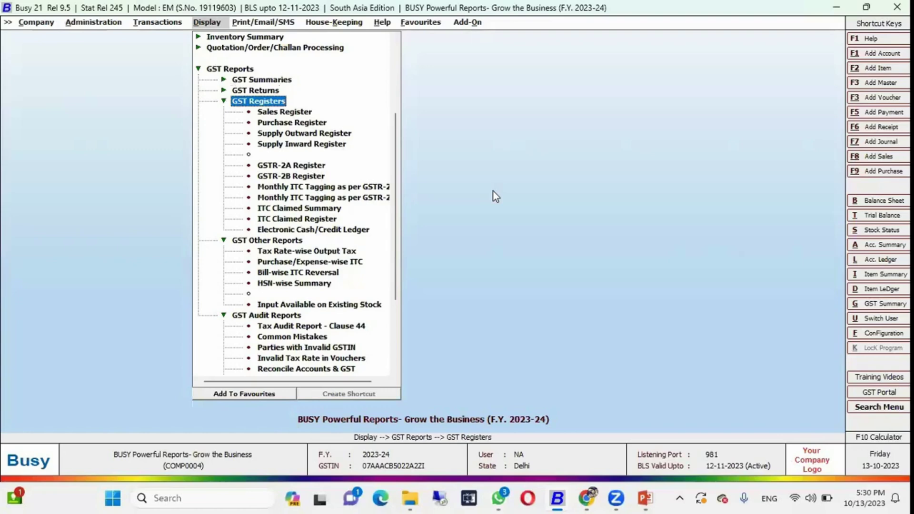
# Step: Look through the GST Registers list from the Sales Register to the Electronic Cash/Credit Ledger
pyautogui.press('Down')
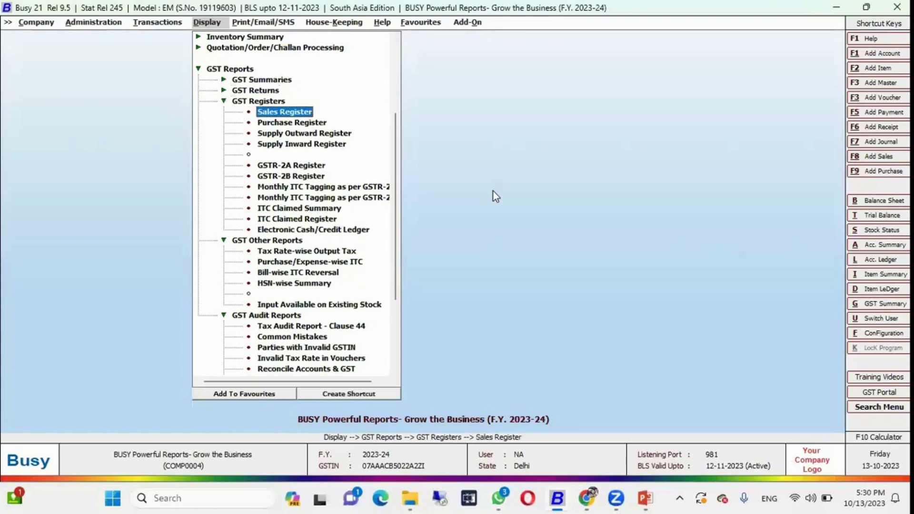
pyautogui.press('Down')
pyautogui.press('Down')
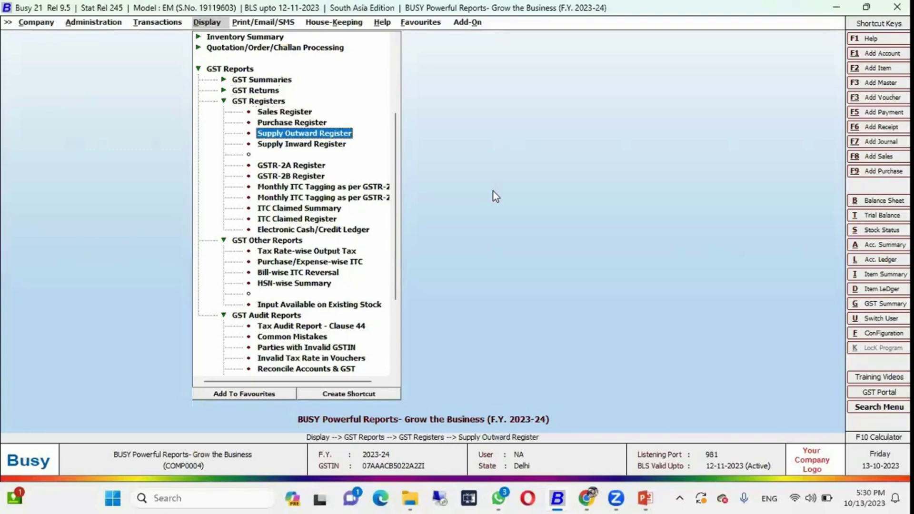
pyautogui.press('Down')
pyautogui.press('Down')
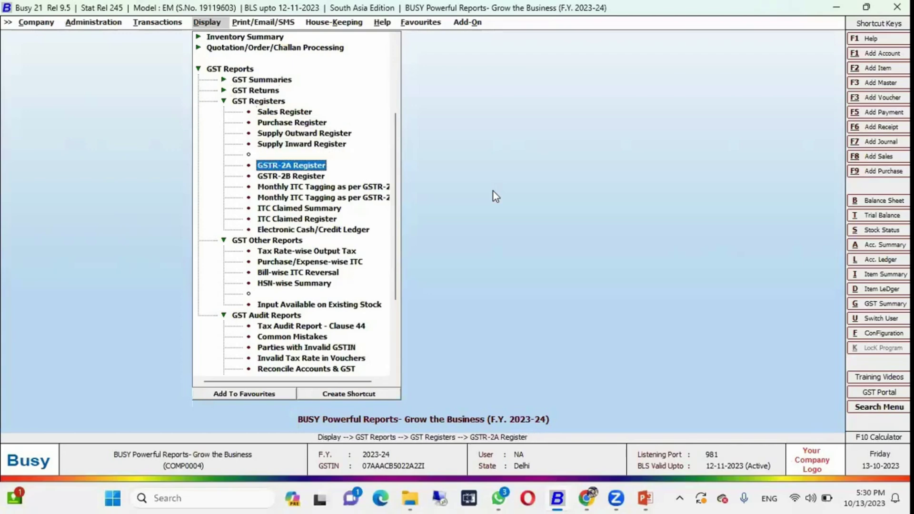
pyautogui.press('Down')
pyautogui.press('Down')
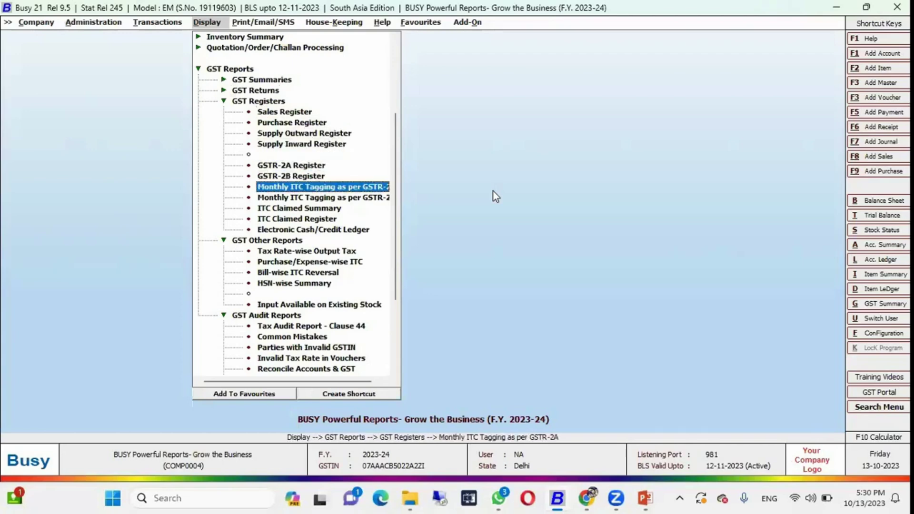
pyautogui.press('Down')
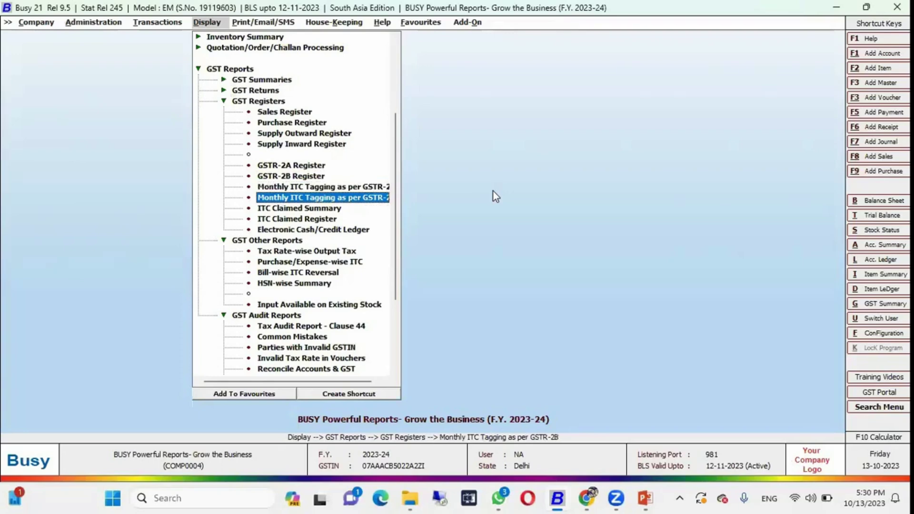
pyautogui.press('Down')
pyautogui.press('Down')
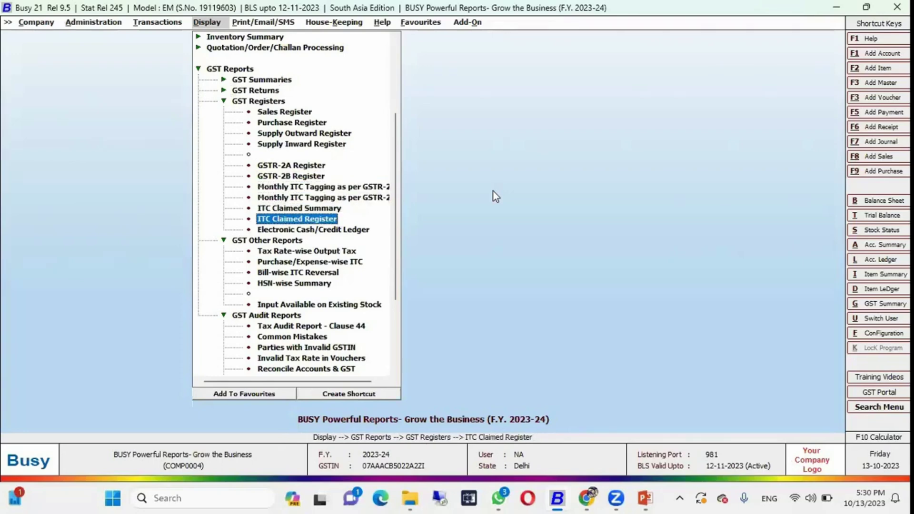
pyautogui.press('Down')
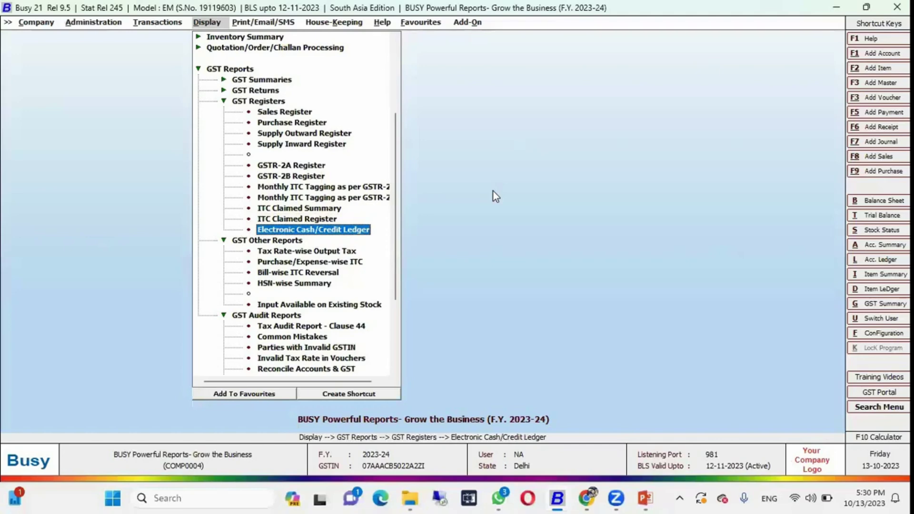
# Step: Go back to the Sales Register under GST Registers and start opening it
pyautogui.press('Up')
pyautogui.press('Up')
pyautogui.press('Up')
pyautogui.press('Up')
pyautogui.press('Up')
pyautogui.press('Up')
pyautogui.press('Up')
pyautogui.press('Up')
pyautogui.press('Up')
pyautogui.press('Up')
pyautogui.press('Up')
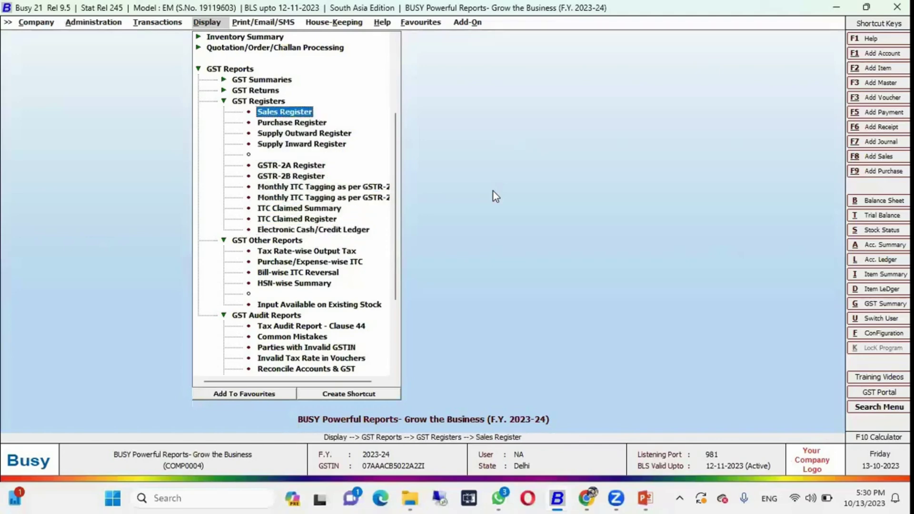
pyautogui.press('Return')
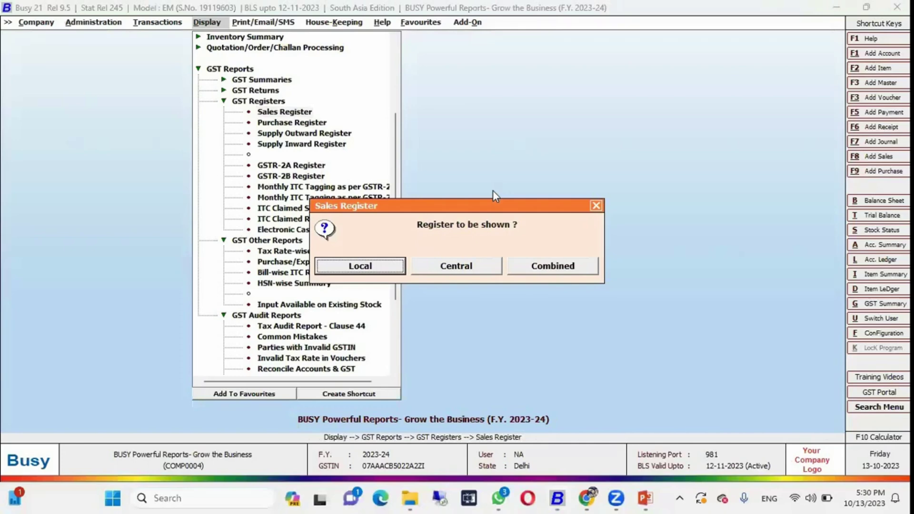
# Step: Open the GST Sales Register as a combined, bill-wise register covering both B2B and B2C
pyautogui.press('Right')
pyautogui.press('Right')
pyautogui.press('Return')
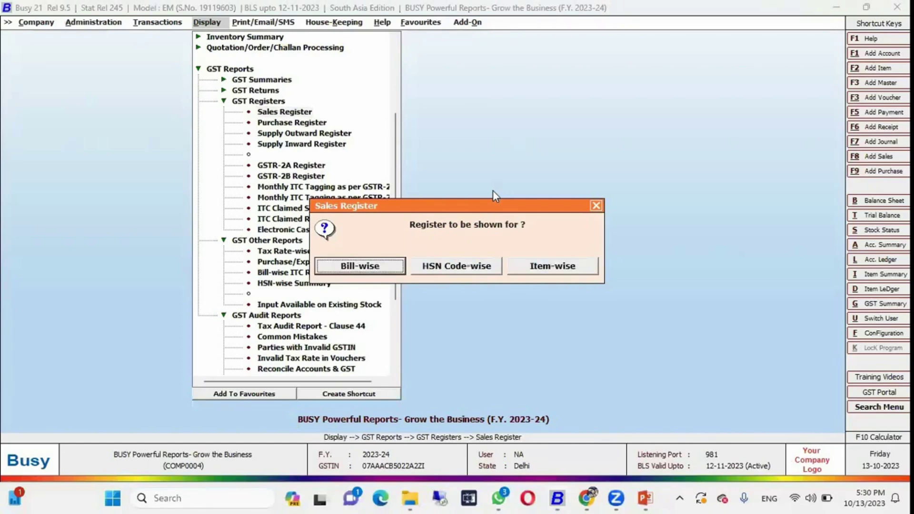
pyautogui.press('Right')
pyautogui.press('Left')
pyautogui.press('Return')
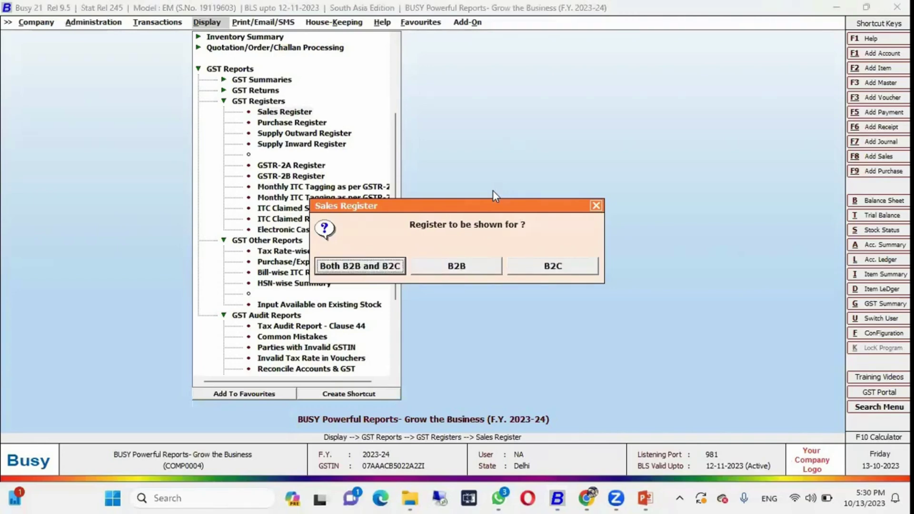
pyautogui.press('Return')
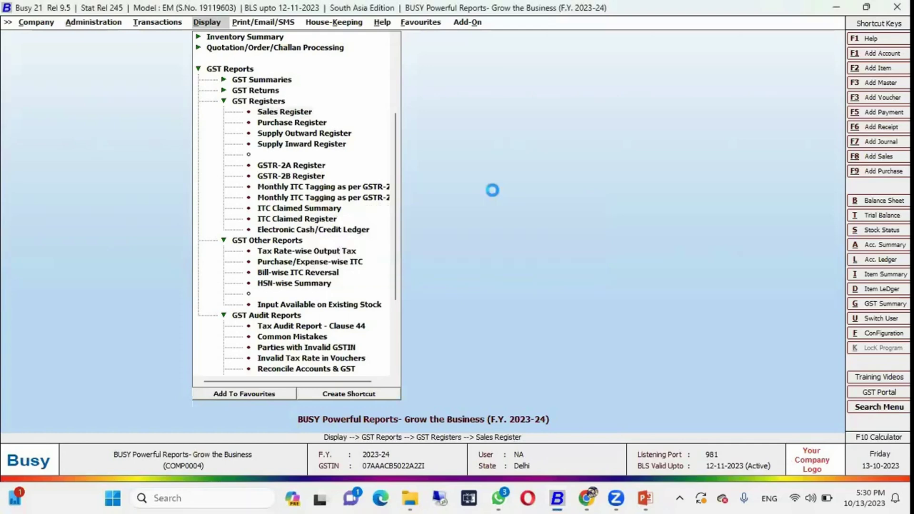
# Step: Generate the bill-wise Sales Register for all voucher series and all accounts from 01-04-2023 to 04-09-2023, without sale returns or party addresses
pyautogui.press('Return')
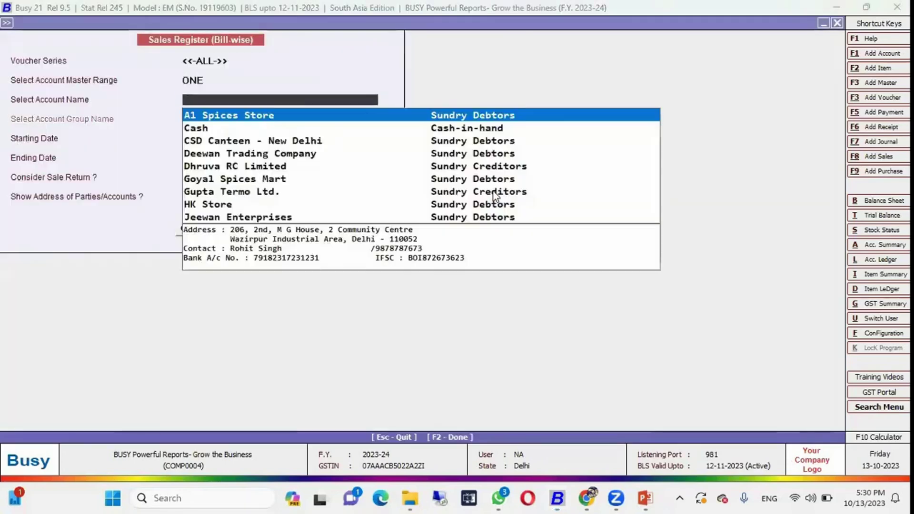
pyautogui.press('Escape')
pyautogui.press('Down')
pyautogui.press('Down')
pyautogui.press('Return')
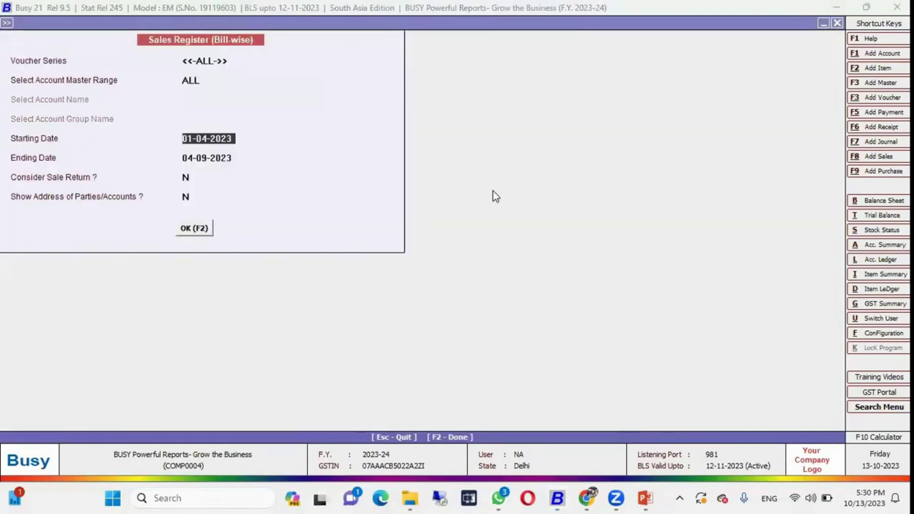
pyautogui.press('Return')
pyautogui.press('Return')
pyautogui.press('Return')
pyautogui.press('Return')
pyautogui.press('F2')
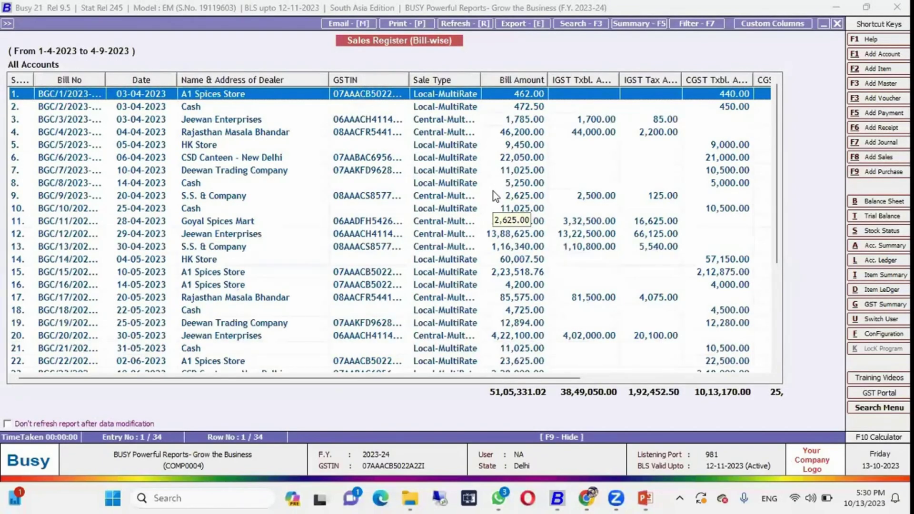
# Step: Examine the bill entries of the Sales Register row by row, down to the June 2023 bills
pyautogui.press('Down')
pyautogui.press('Down')
pyautogui.press('Down')
pyautogui.press('Down')
pyautogui.press('Down')
pyautogui.press('Down')
pyautogui.press('Down')
pyautogui.press('Down')
pyautogui.press('Down')
pyautogui.press('Down')
pyautogui.press('Down')
pyautogui.press('Down')
pyautogui.press('Down')
pyautogui.press('Down')
pyautogui.press('Down')
pyautogui.press('Down')
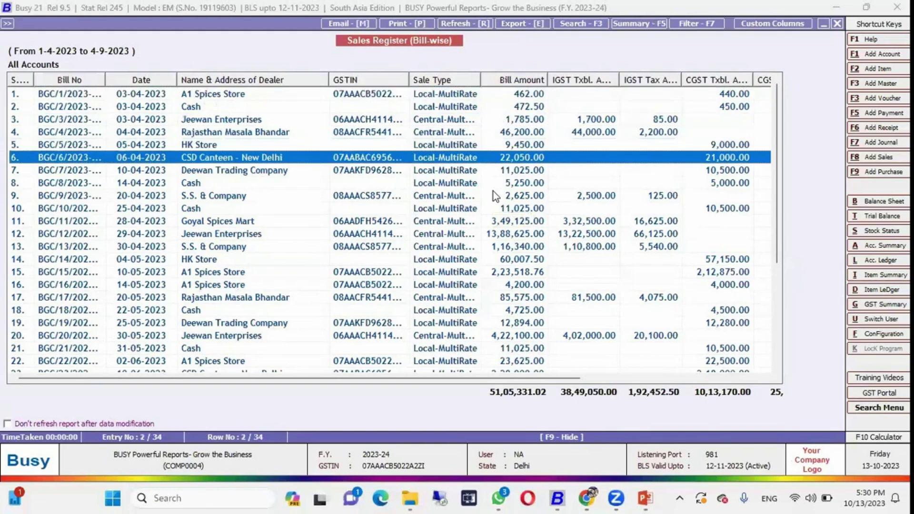
pyautogui.press('Down')
pyautogui.press('Down')
pyautogui.press('Down')
pyautogui.press('Down')
pyautogui.press('Down')
# Step: Examine the Sales Register's IGST, CGST and SGST taxable and tax amount columns, through to Other Amt
pyautogui.press('Right')
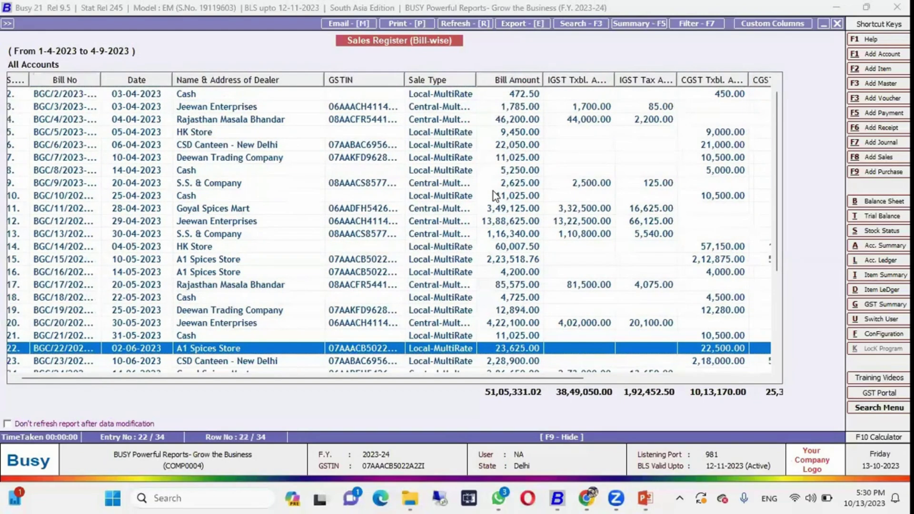
pyautogui.press('Right')
pyautogui.press('Right')
pyautogui.press('Right')
pyautogui.press('Right')
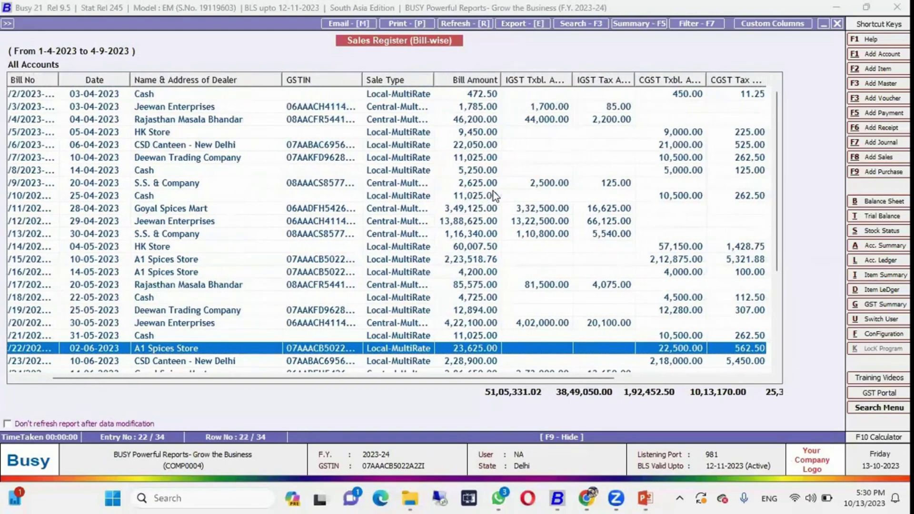
pyautogui.press('Right')
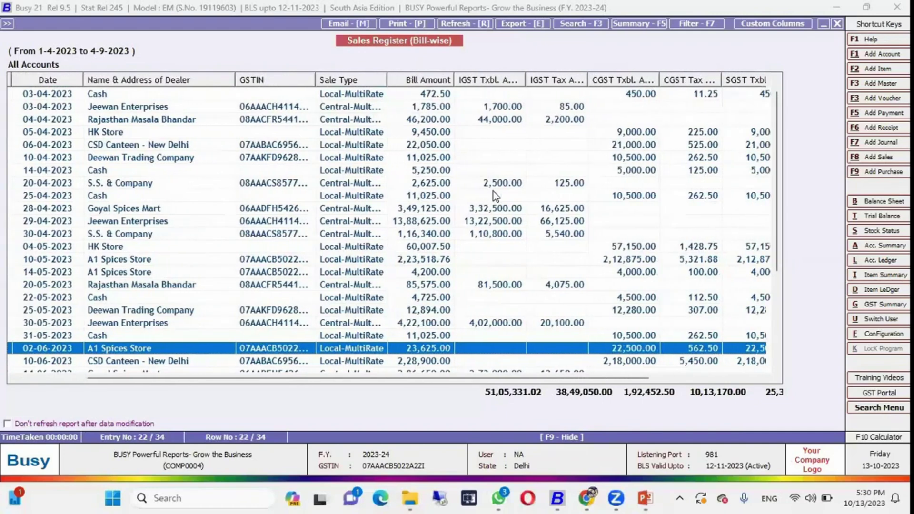
pyautogui.press('Up')
pyautogui.press('Up')
pyautogui.press('Right')
pyautogui.press('Right')
pyautogui.press('Right')
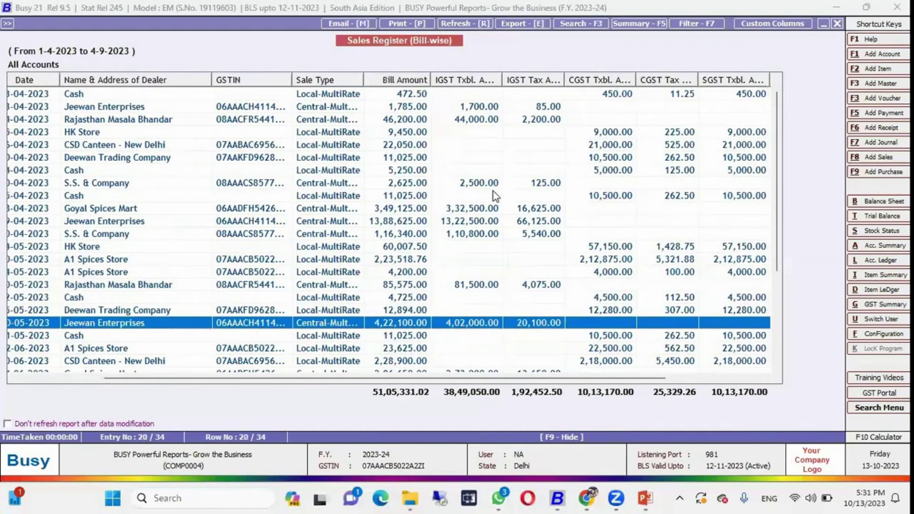
pyautogui.press('Right')
pyautogui.press('Right')
pyautogui.press('Right')
pyautogui.press('Right')
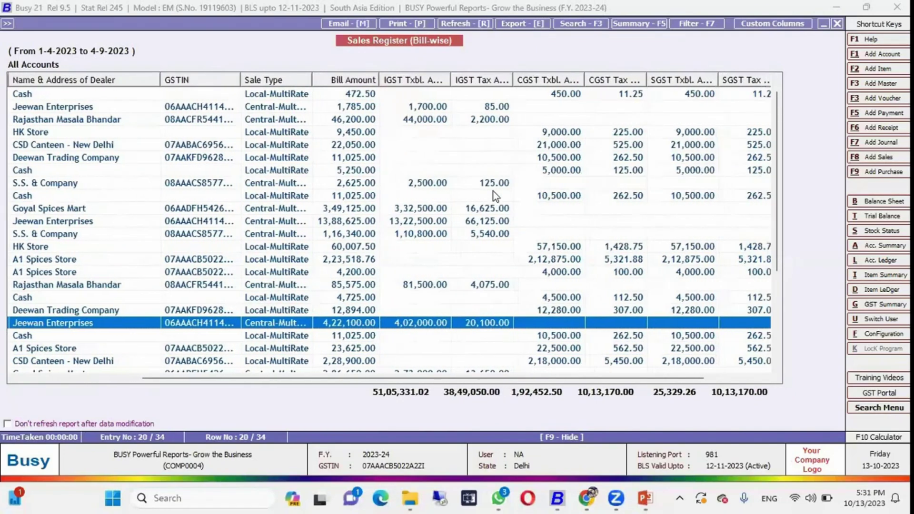
pyautogui.press('Right')
pyautogui.press('Right')
pyautogui.press('Right')
pyautogui.press('Right')
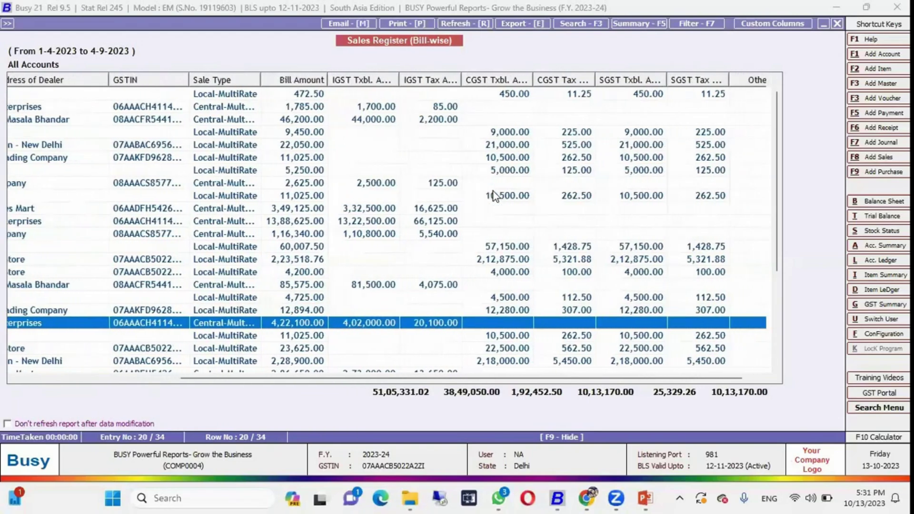
pyautogui.press('Right')
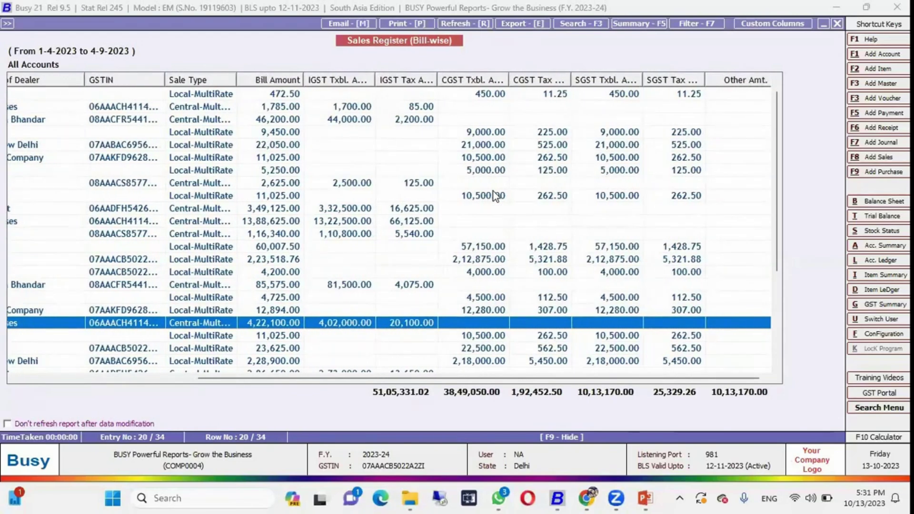
pyautogui.press('Right')
# Step: Close the Sales Register with its options and return to the list of GST Registers
pyautogui.press('Escape')
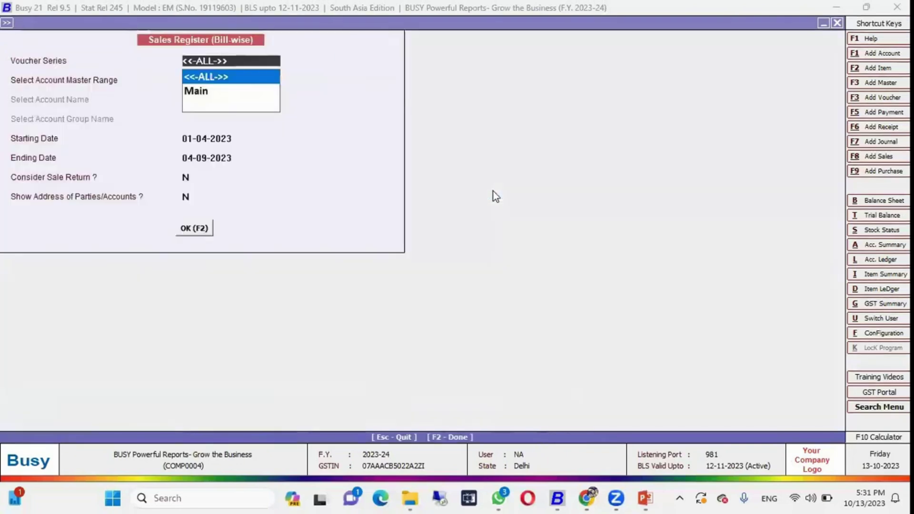
pyautogui.press('Escape')
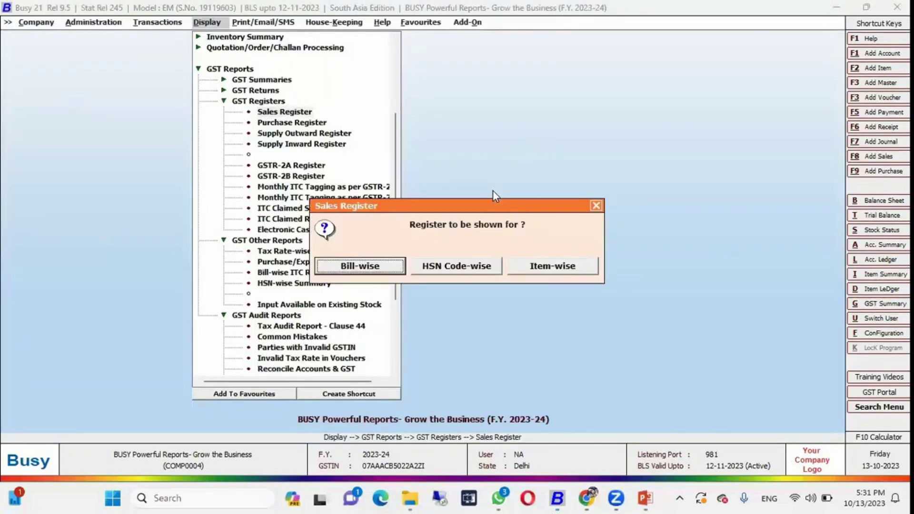
pyautogui.press('Escape')
# Step: Look through the GST Registers list from GSTR-2A Register to Monthly ITC Tagging as per GSTR-2B
pyautogui.press('Down')
pyautogui.press('Up')
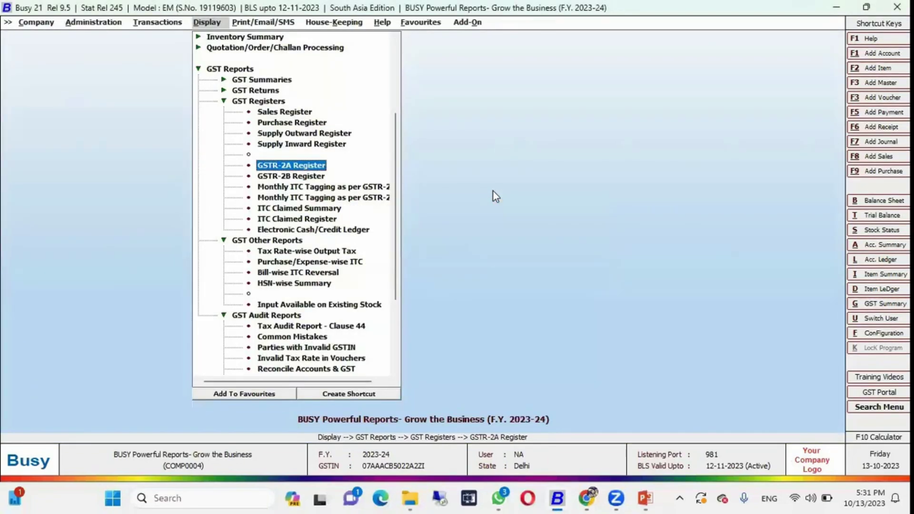
pyautogui.press('Down')
pyautogui.press('Down')
pyautogui.press('Down')
pyautogui.press('Down')
pyautogui.press('Up')
pyautogui.press('Up')
pyautogui.press('Up')
pyautogui.press('Up')
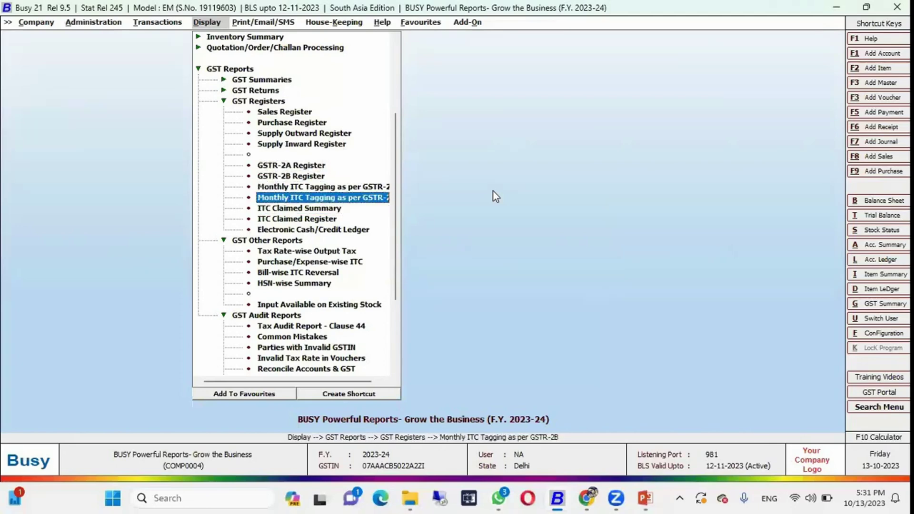
# Step: Request the party-wise GSTR-2A Register for April to September with all sections, keeping unfiled vouchers and RCM entries included
pyautogui.press('Return')
pyautogui.press('Return')
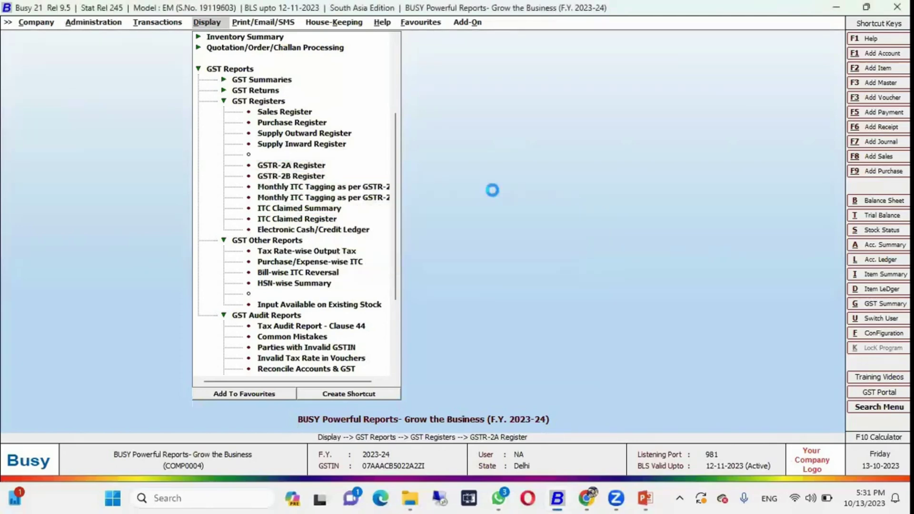
pyautogui.press('Return')
pyautogui.press('Return')
pyautogui.press('Return')
pyautogui.press('Return')
pyautogui.press('Return')
pyautogui.press('Return')
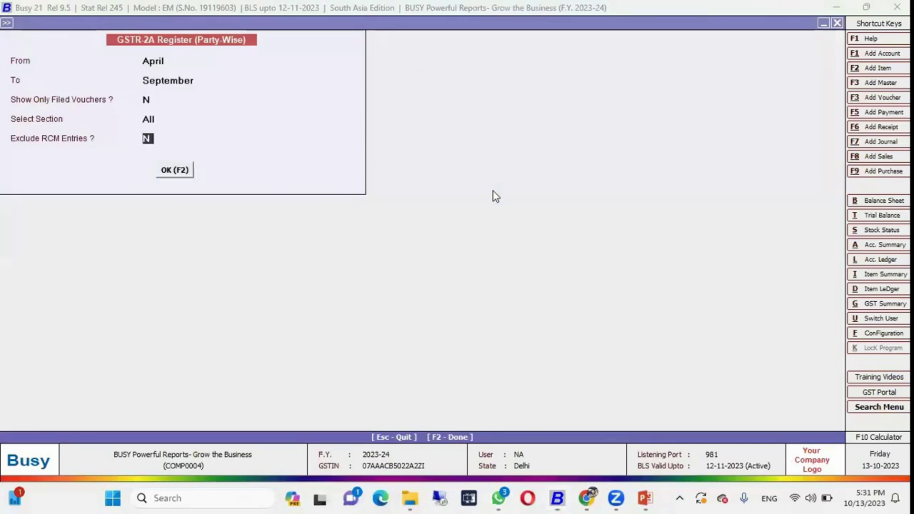
pyautogui.press('Escape')
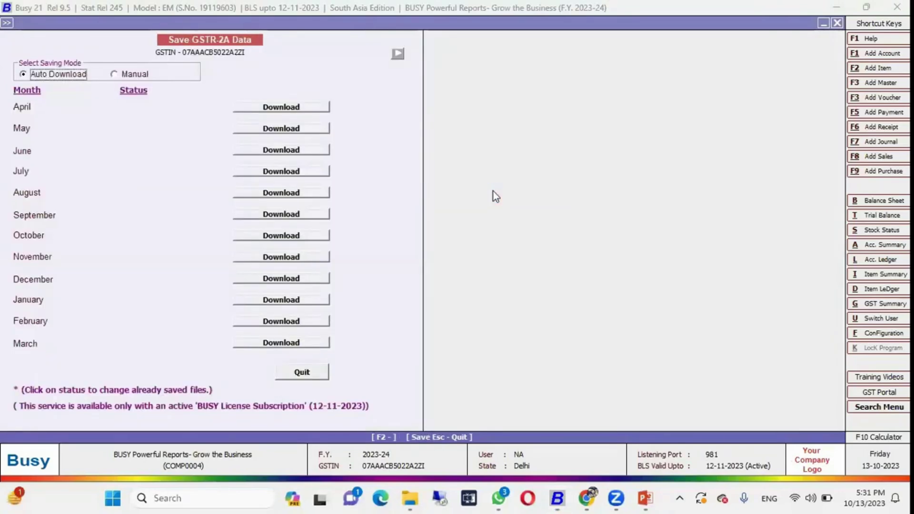
# Step: Quit the Save GSTR-2A Data screen and the GSTR-2A Register options, returning to the report list
pyautogui.press('Escape')
pyautogui.press('Escape')
pyautogui.press('Escape')
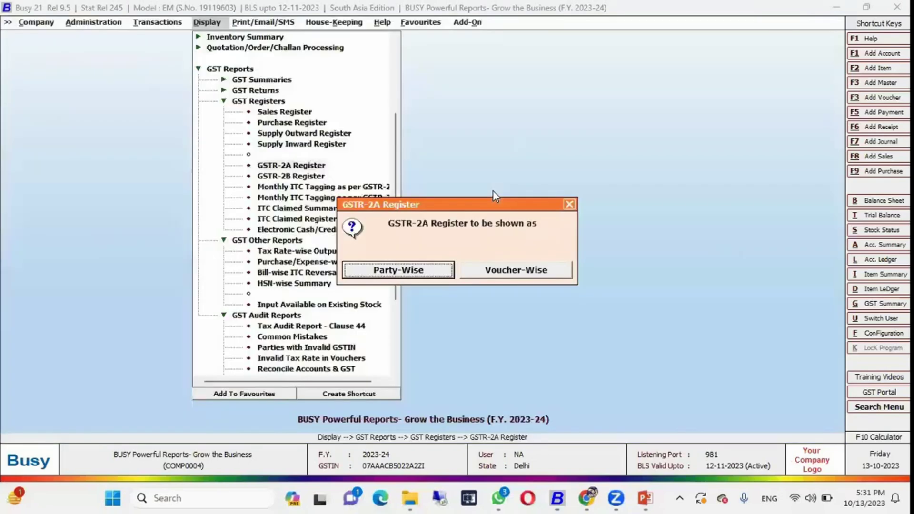
pyautogui.press('Escape')
# Step: Collapse the GST Registers group in the report list
pyautogui.press('Up')
pyautogui.press('Up')
pyautogui.press('Up')
pyautogui.press('Up')
pyautogui.press('Up')
pyautogui.press('Up')
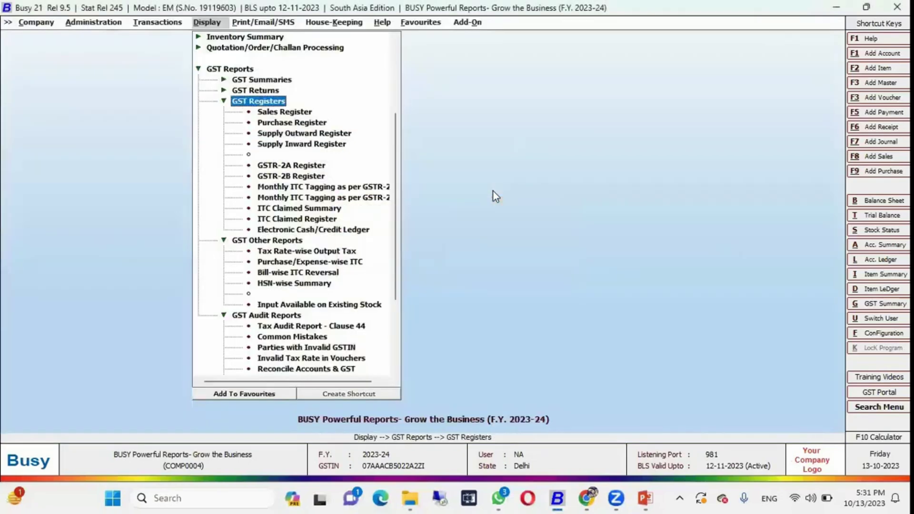
pyautogui.press('Left')
# Step: Generate the Tax Rate-wise Output Tax report from GST Other Reports for 01-04-2023 to 04-09-2023
pyautogui.press('Down')
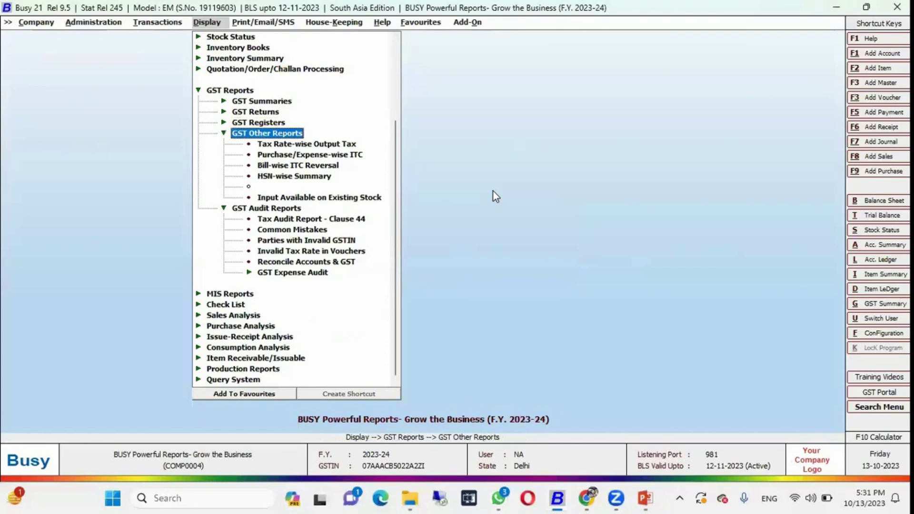
pyautogui.press('Down')
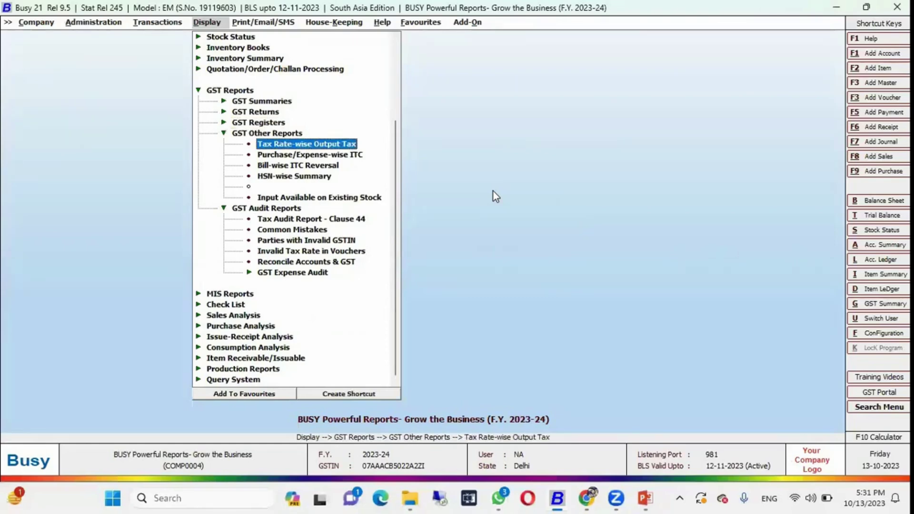
pyautogui.press('Down')
pyautogui.press('Up')
pyautogui.press('Return')
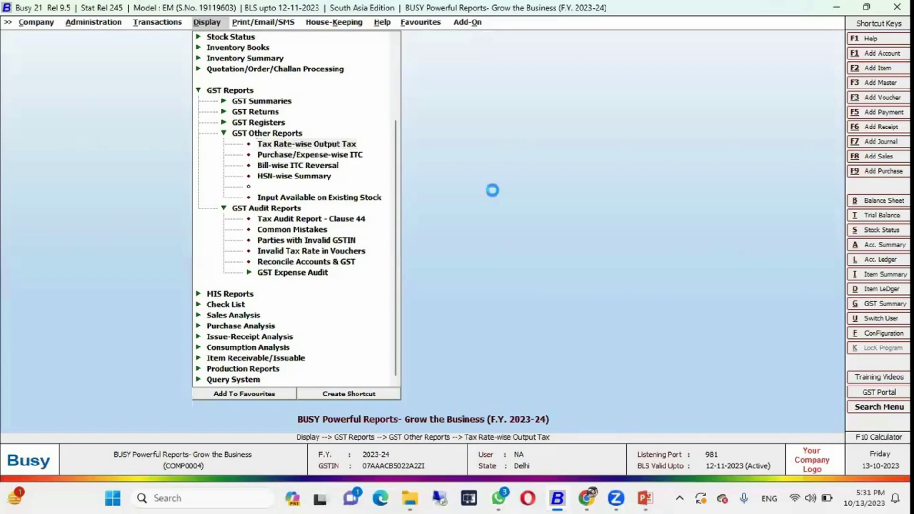
pyautogui.press('F2')
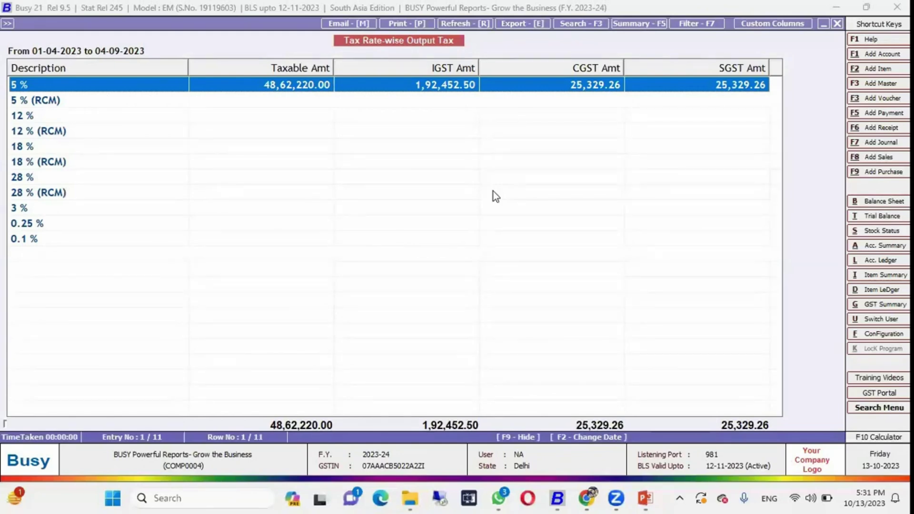
# Step: Close the Tax Rate-wise Output Tax report and look through the remaining GST Other Reports, down to Input Available on Existing Stock
pyautogui.press('Escape')
pyautogui.press('Escape')
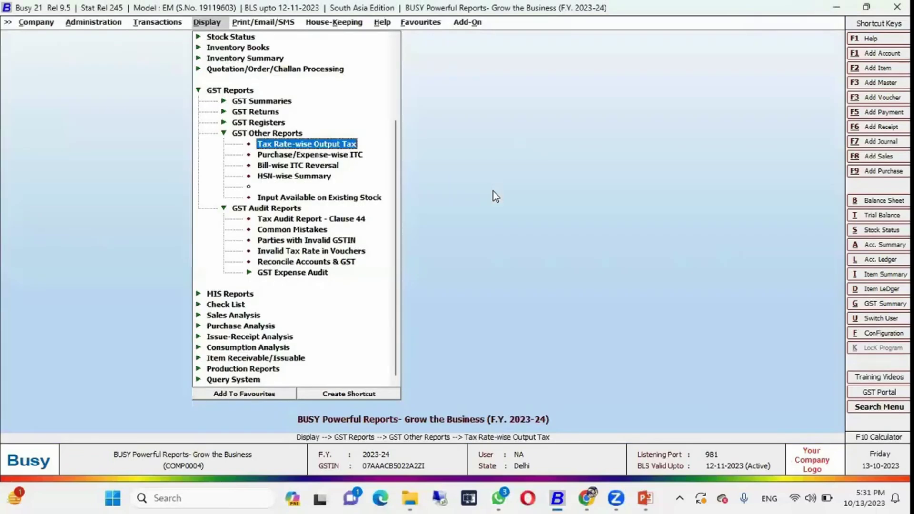
pyautogui.press('Down')
pyautogui.press('Down')
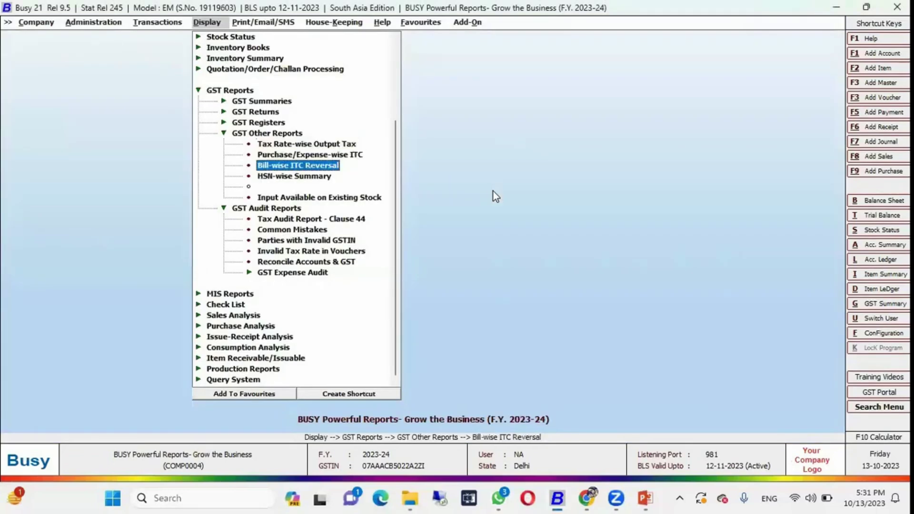
pyautogui.press('Down')
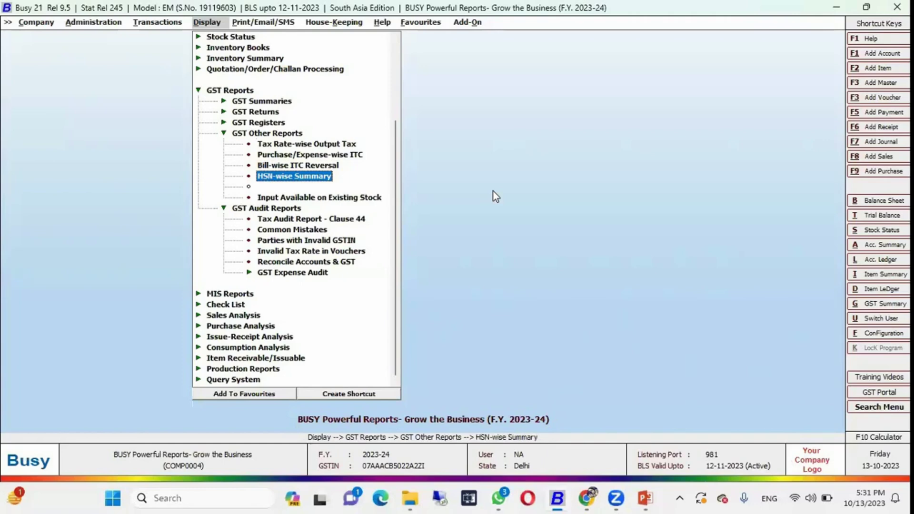
pyautogui.press('Down')
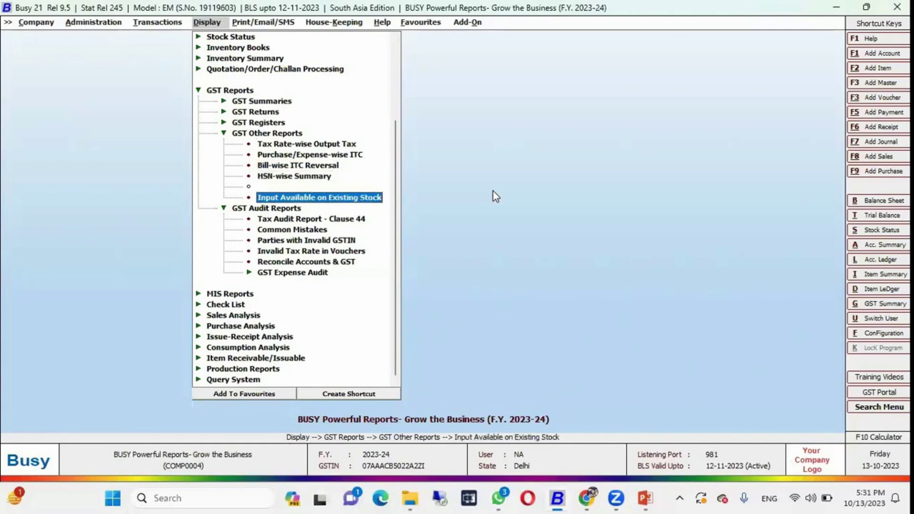
# Step: Collapse the GST Other Reports group in the report list
pyautogui.press('Up')
pyautogui.press('Up')
pyautogui.press('Up')
pyautogui.press('Up')
pyautogui.press('Up')
pyautogui.press('Up')
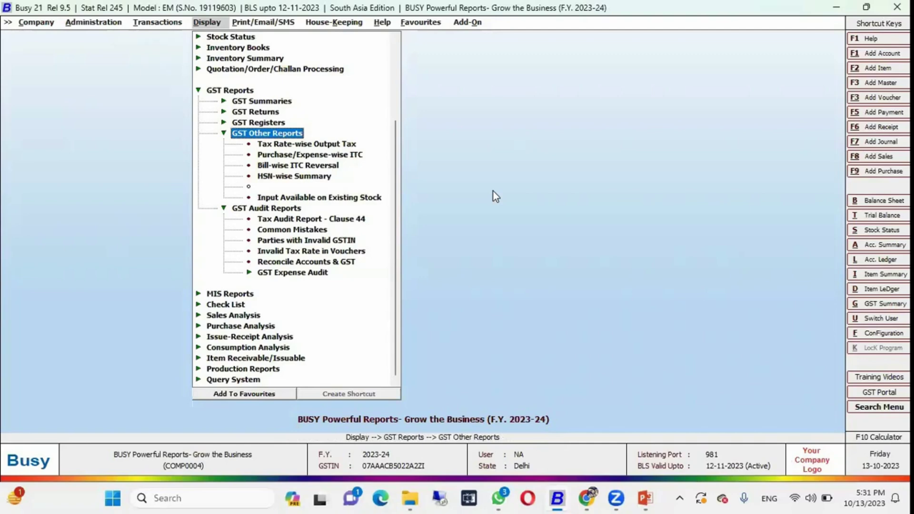
pyautogui.press('Left')
# Step: Generate the Tax Audit Report - Clause 44 for 01-04-2023 to 04-09-2023 with both optional settings at N
pyautogui.press('Down')
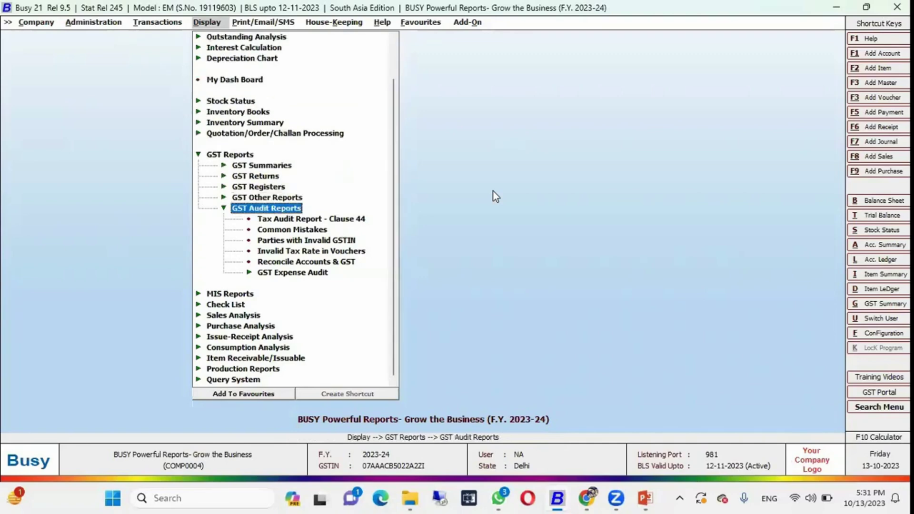
pyautogui.press('Down')
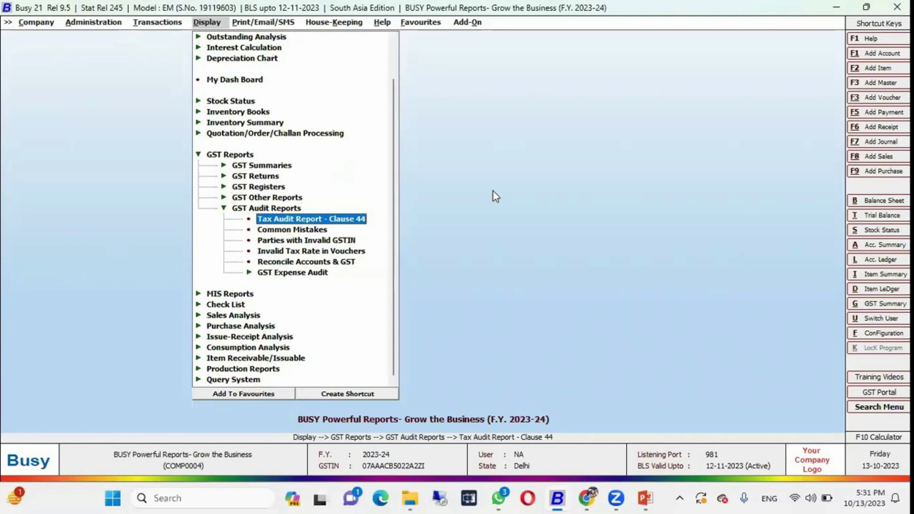
pyautogui.press('Return')
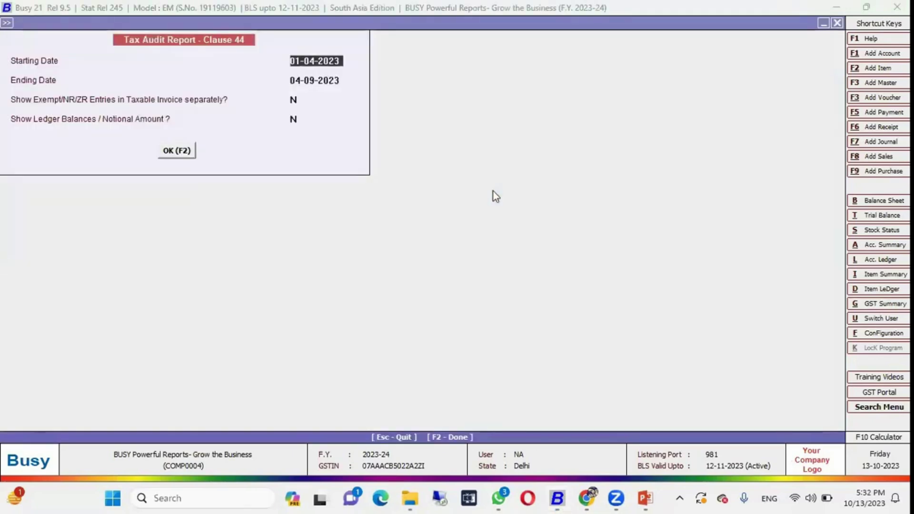
pyautogui.press('Return')
pyautogui.press('Return')
pyautogui.press('Return')
pyautogui.press('Return')
pyautogui.press('Return')
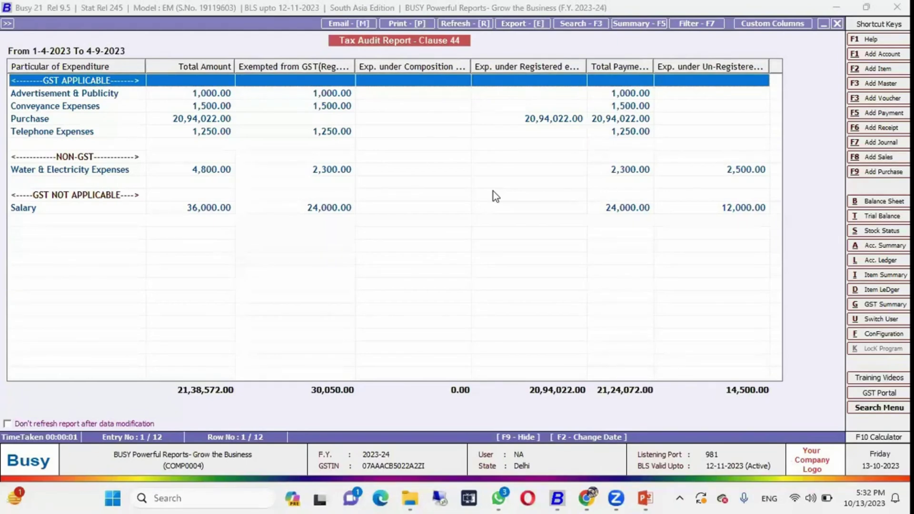
# Step: Close the Clause 44 report and open the Account Master details in the Common Mistakes report
pyautogui.press('Escape')
pyautogui.press('Escape')
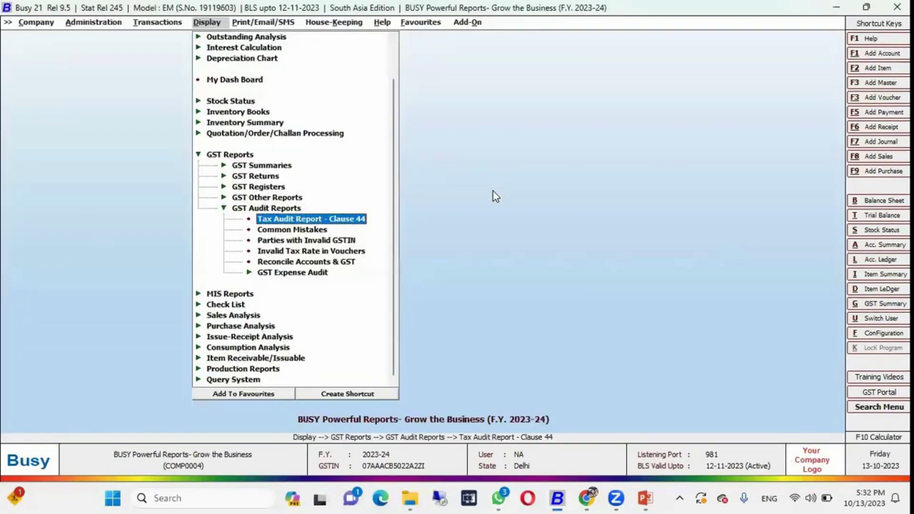
pyautogui.press('Down')
pyautogui.press('Return')
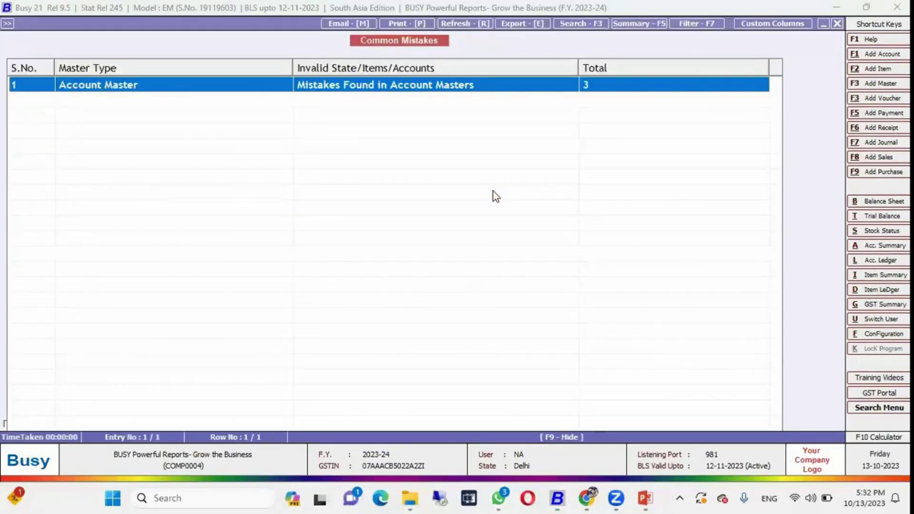
pyautogui.press('Return')
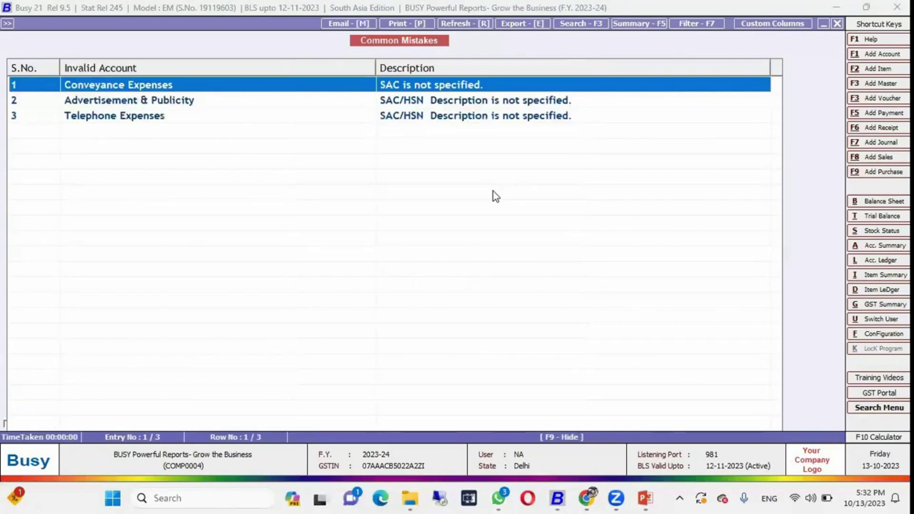
# Step: Examine the invalid accounts and their descriptions, and close the Common Mistakes report
pyautogui.press('Down')
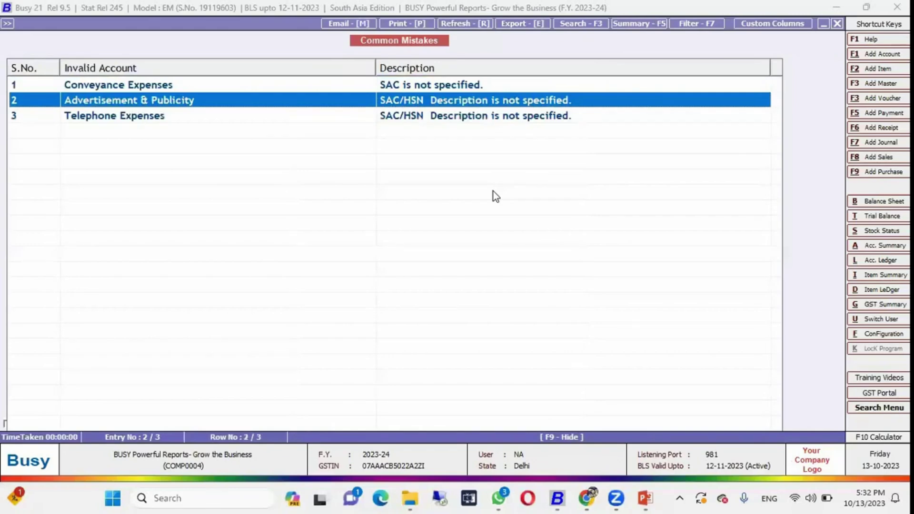
pyautogui.press('Up')
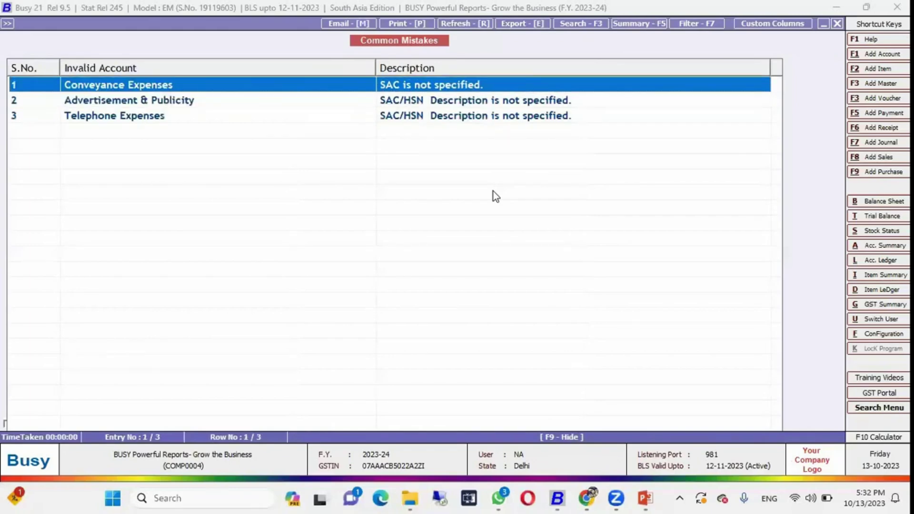
pyautogui.press('Down')
pyautogui.press('Down')
pyautogui.press('Up')
pyautogui.press('Up')
pyautogui.press('Escape')
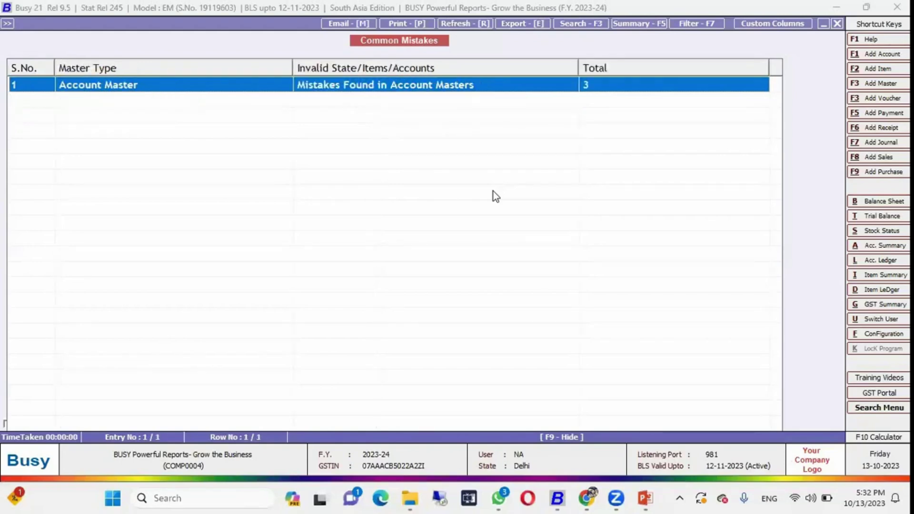
pyautogui.press('Escape')
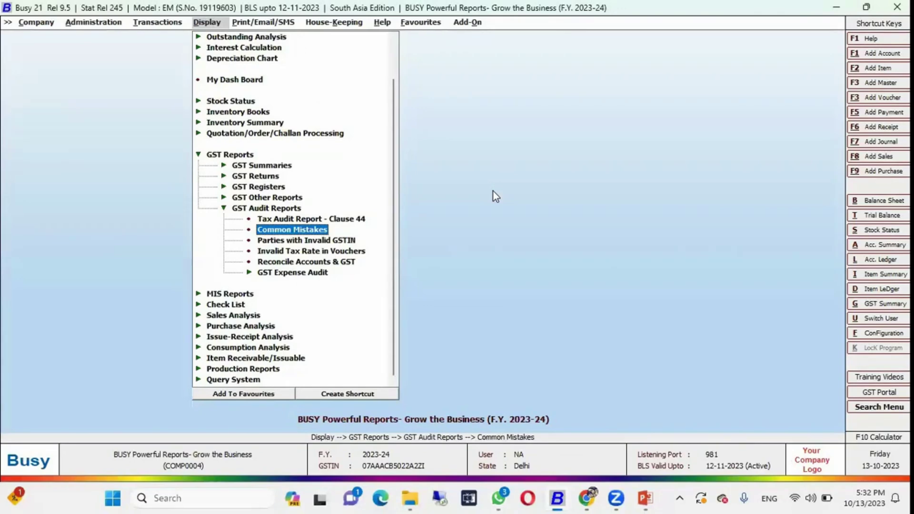
# Step: Generate the Parties with Invalid GSTIN report for the ALL account master range
pyautogui.press('Down')
pyautogui.press('Return')
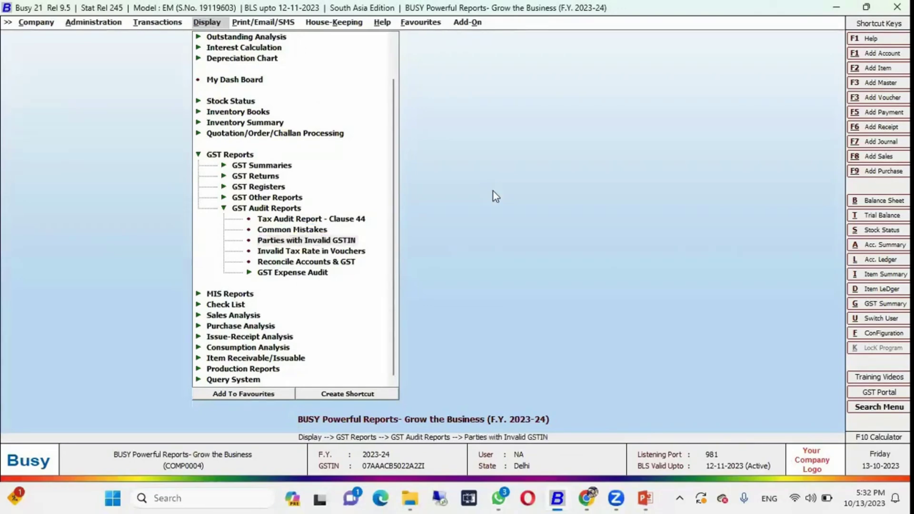
pyautogui.press('Down')
pyautogui.press('Return')
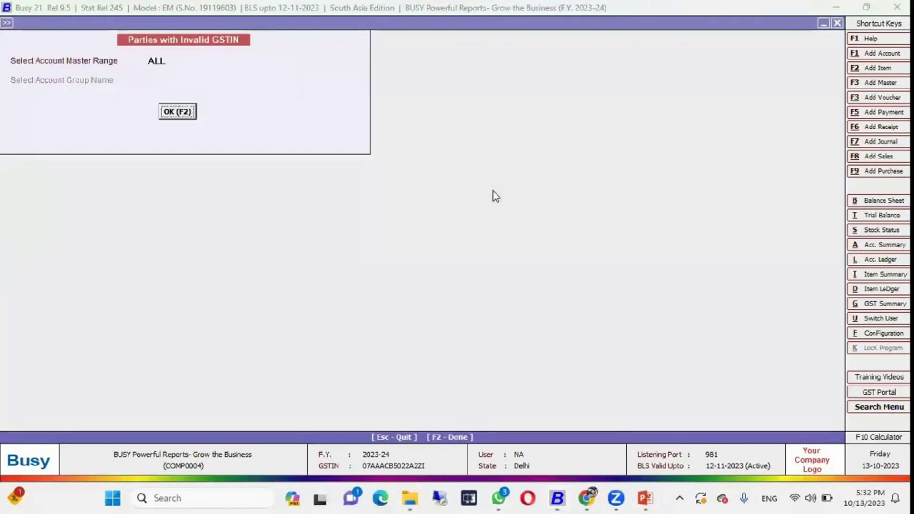
pyautogui.press('F2')
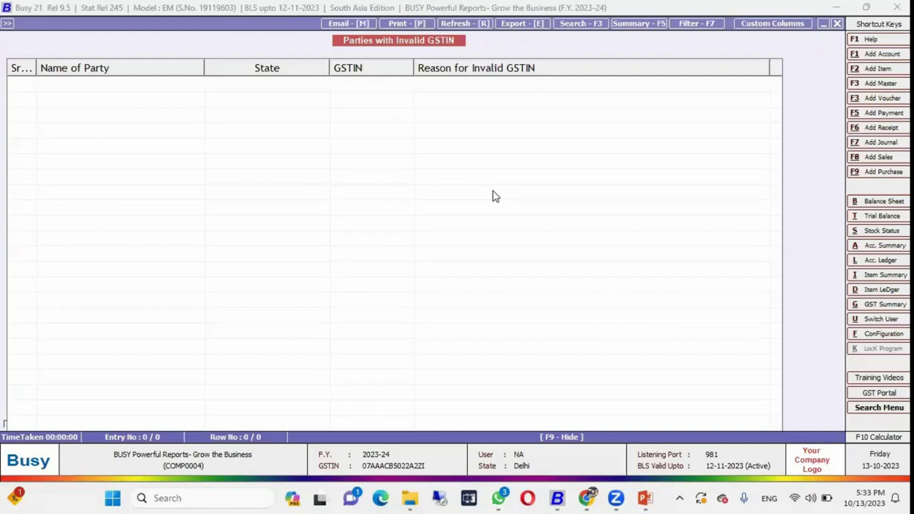
# Step: Close the Parties with Invalid GSTIN report and look through Invalid Tax Rate in Vouchers and Reconcile Accounts & GST in the report list
pyautogui.press('Escape')
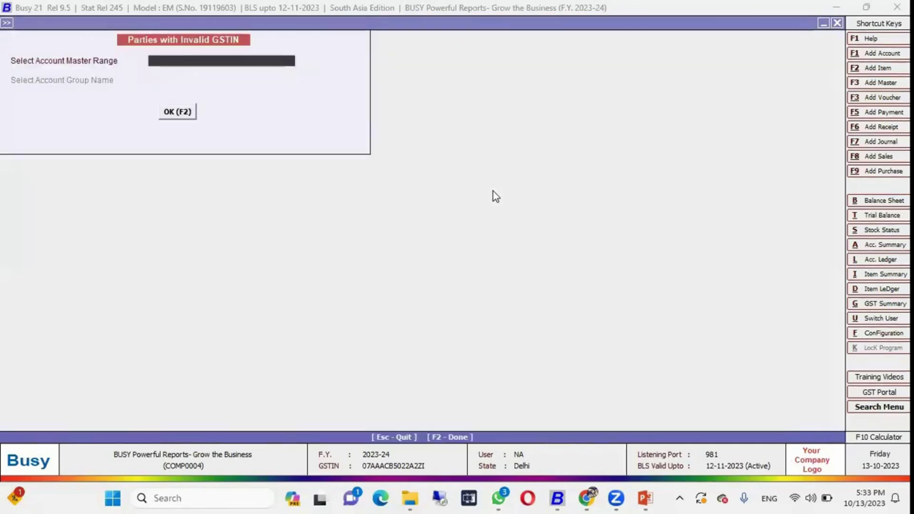
pyautogui.press('Escape')
pyautogui.press('Down')
pyautogui.press('Down')
pyautogui.press('Up')
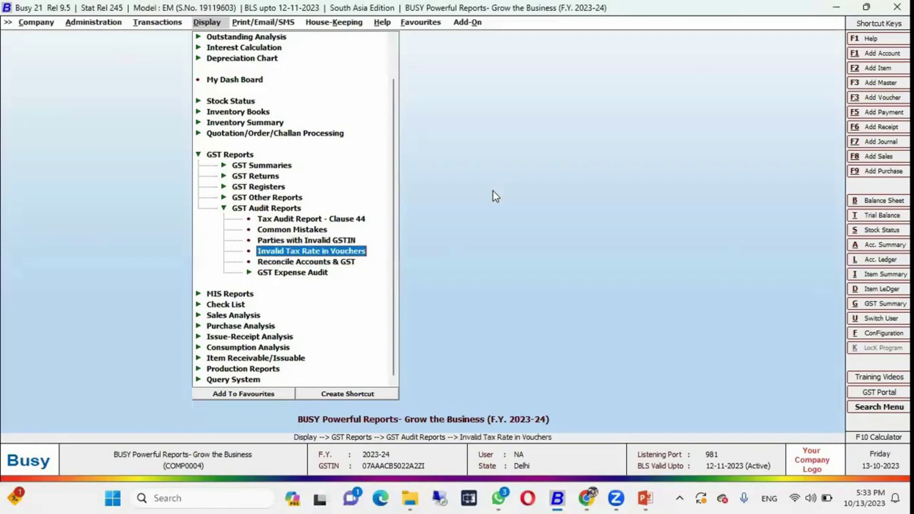
pyautogui.press('Down')
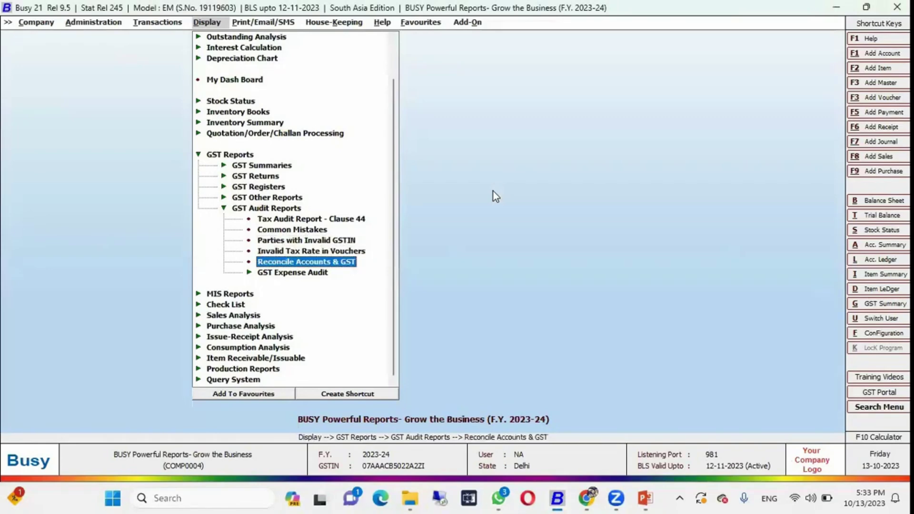
pyautogui.press('Return')
pyautogui.press('Escape')
pyautogui.press('Up')
pyautogui.press('Up')
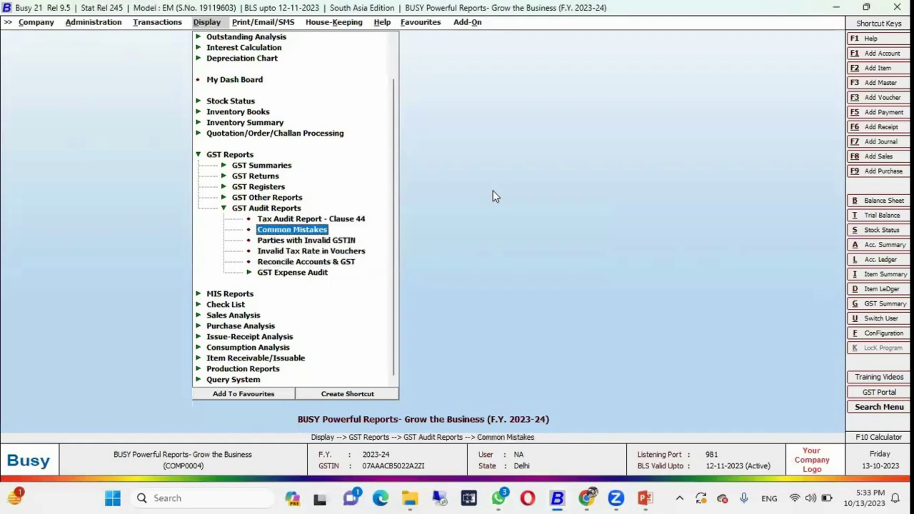
# Step: Expand the GST Expense Audit group under GST Audit Reports
pyautogui.press('Down')
pyautogui.press('Down')
pyautogui.press('Down')
pyautogui.press('Return')
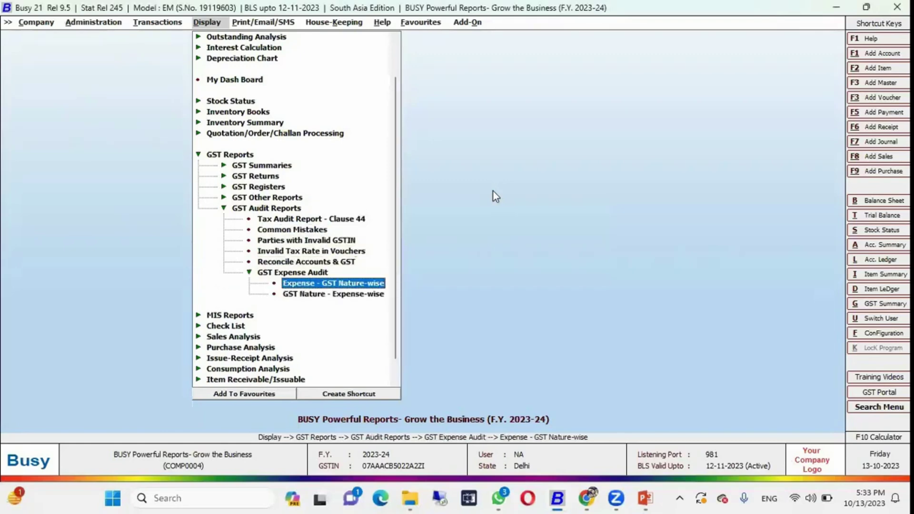
# Step: Collapse the GST Audit Reports group in the report list
pyautogui.press('Up')
pyautogui.press('Up')
pyautogui.press('Up')
pyautogui.press('Up')
pyautogui.press('Up')
pyautogui.press('Up')
pyautogui.press('Up')
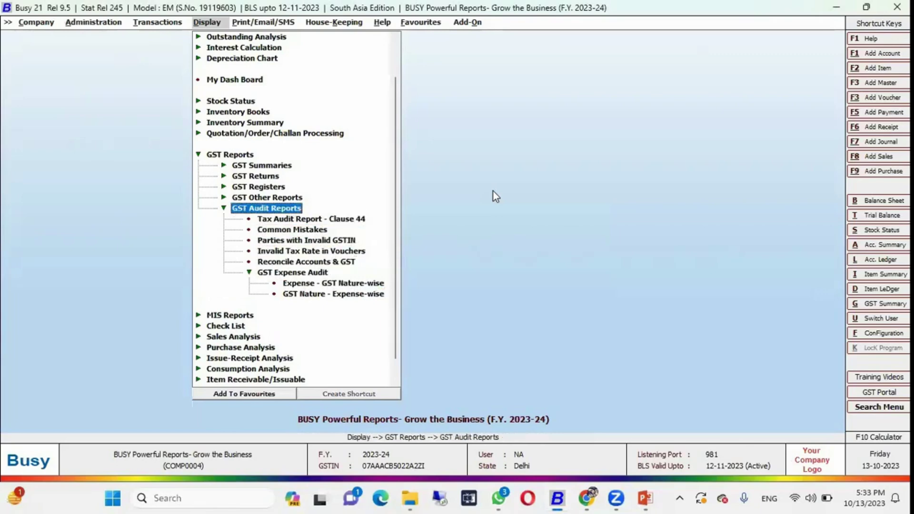
pyautogui.press('Left')
# Step: Collapse the whole GST Reports group in the report list
pyautogui.press('Up')
pyautogui.press('Up')
pyautogui.press('Up')
pyautogui.press('Up')
pyautogui.press('Up')
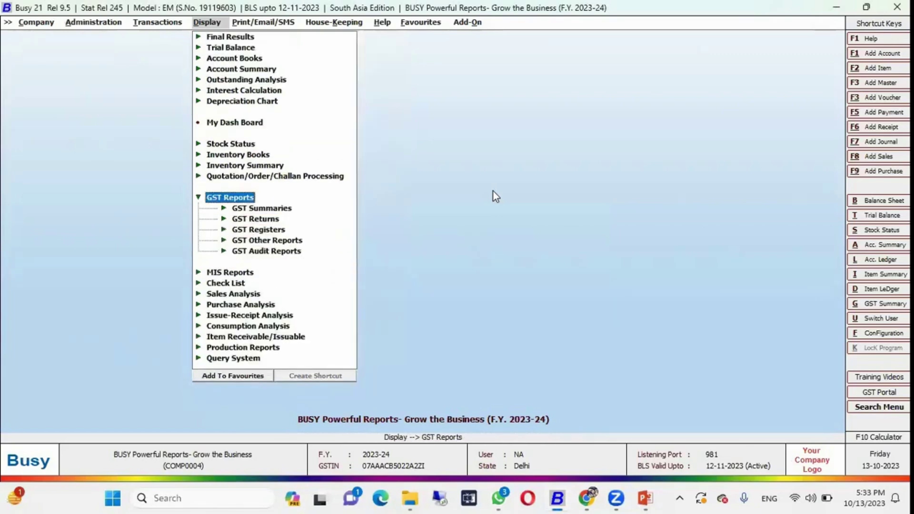
pyautogui.press('Left')
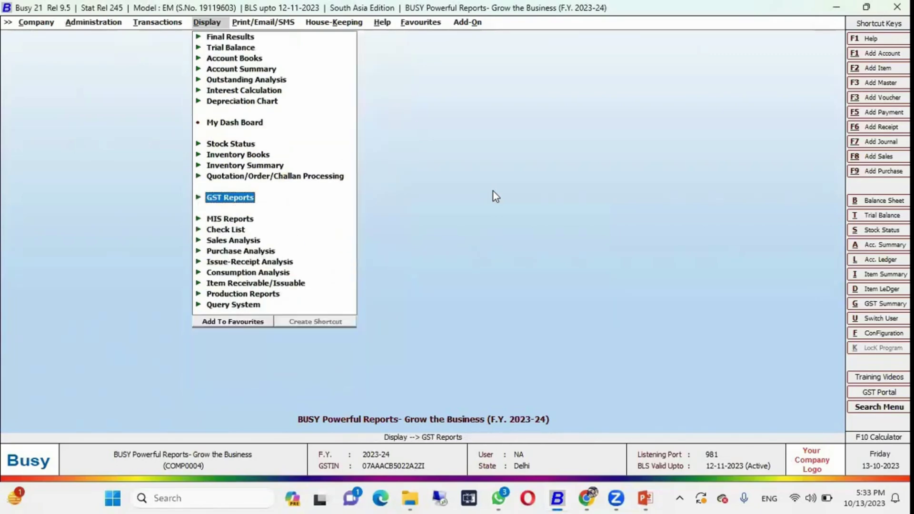
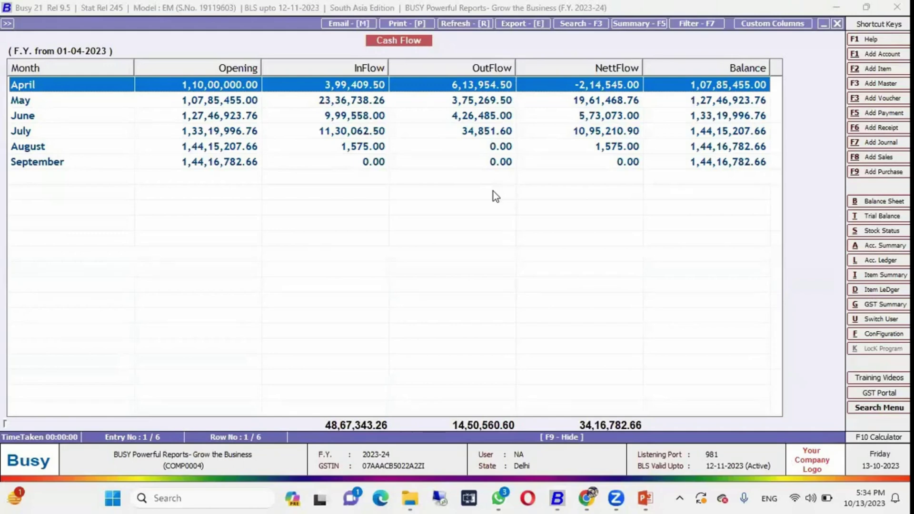
# Step: Look through the monthly Cash Flow rows and open the details for April
pyautogui.press('Down')
pyautogui.press('Down')
pyautogui.press('Down')
pyautogui.press('Up')
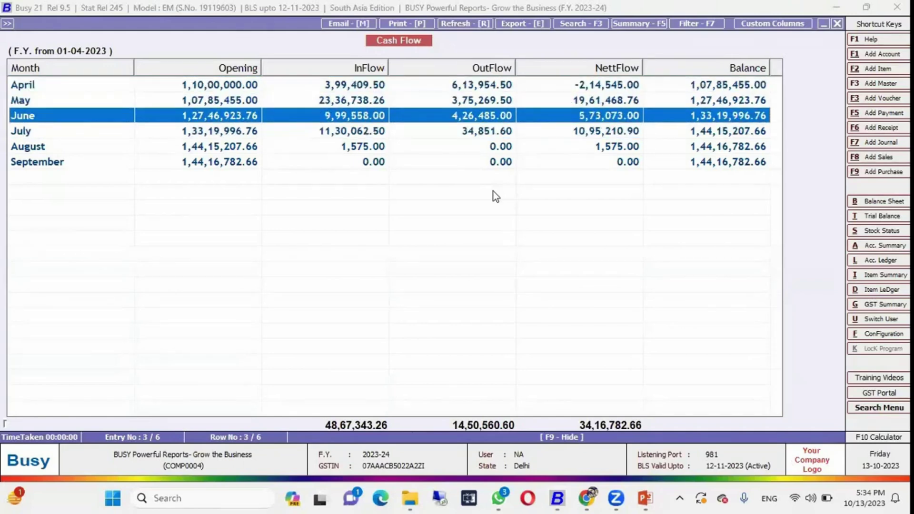
pyautogui.press('Up')
pyautogui.press('Up')
pyautogui.press('Return')
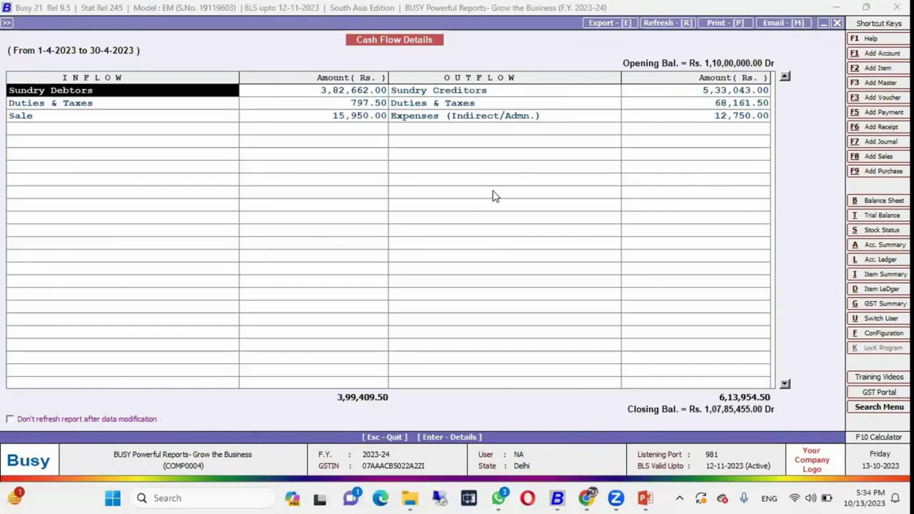
# Step: Examine April's inflow and outflow account groups and return to the monthly Cash Flow
pyautogui.press('Right')
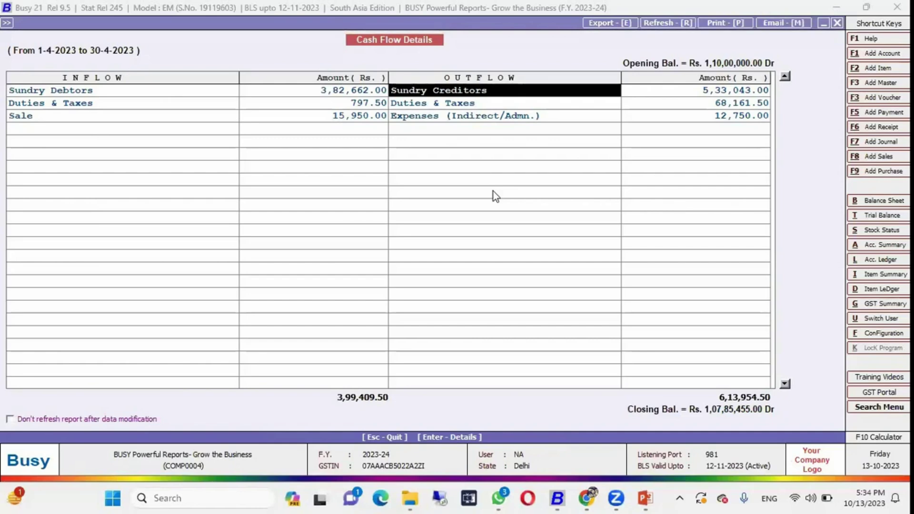
pyautogui.press('Down')
pyautogui.press('Left')
pyautogui.press('Down')
pyautogui.press('Right')
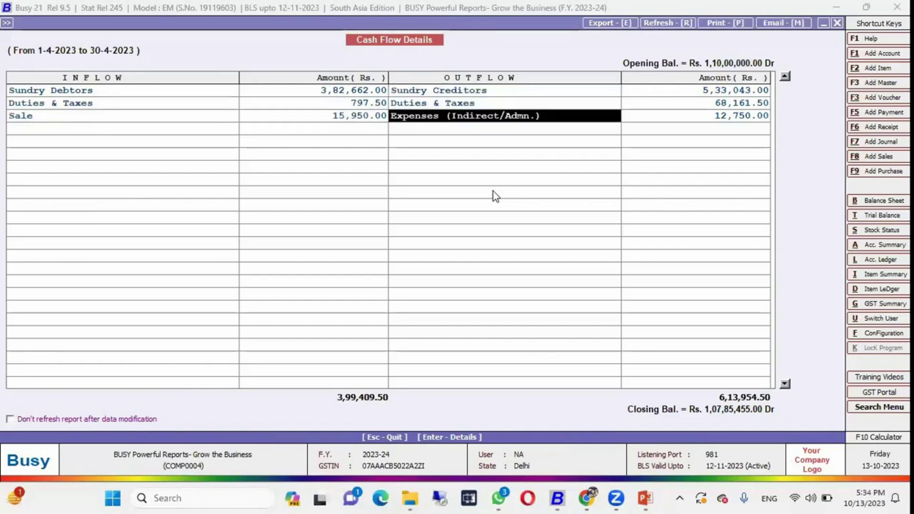
pyautogui.press('Escape')
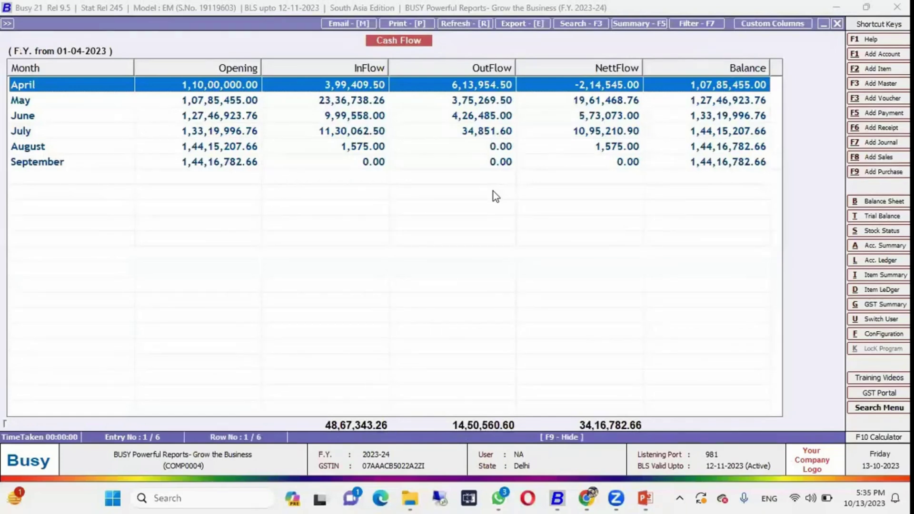
# Step: Close the Cash Flow report and generate the Funds Flow report on a working capital basis
pyautogui.press('Escape')
pyautogui.press('Escape')
pyautogui.press('Down')
pyautogui.press('Return')
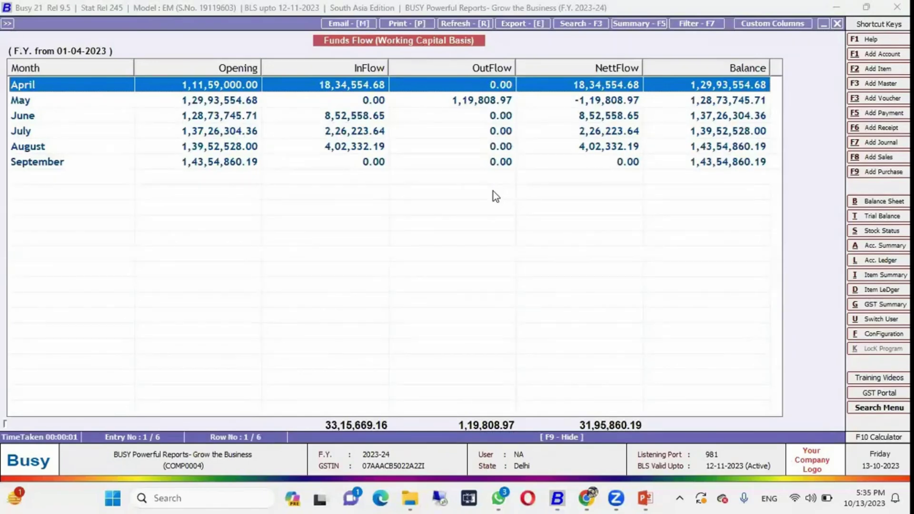
# Step: View the Funds Flow details for June and return to the monthly list
pyautogui.press('Down')
pyautogui.press('Down')
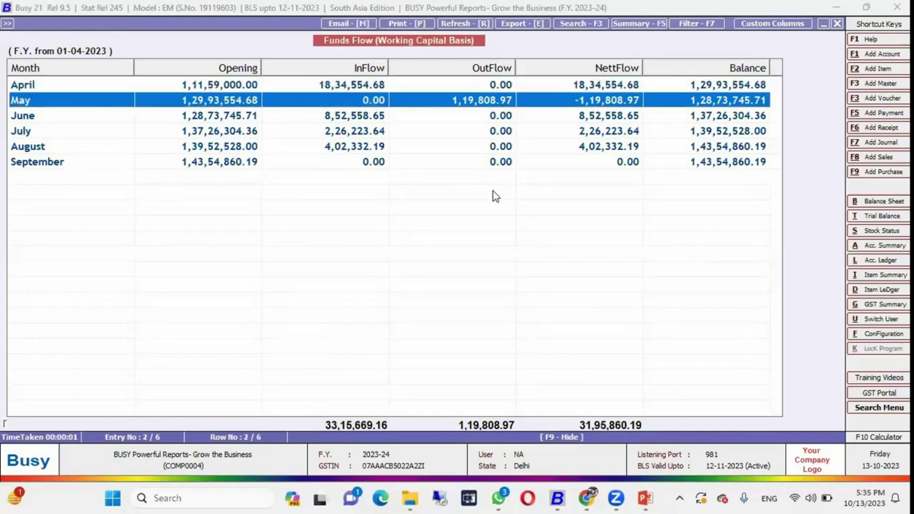
pyautogui.press('Return')
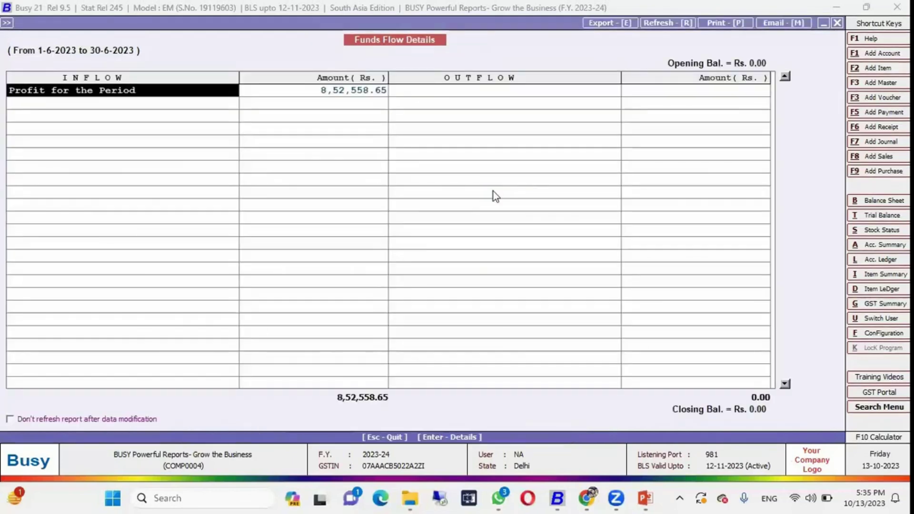
pyautogui.press('Escape')
# Step: View the Funds Flow details for April and return to the monthly list
pyautogui.press('Up')
pyautogui.press('Up')
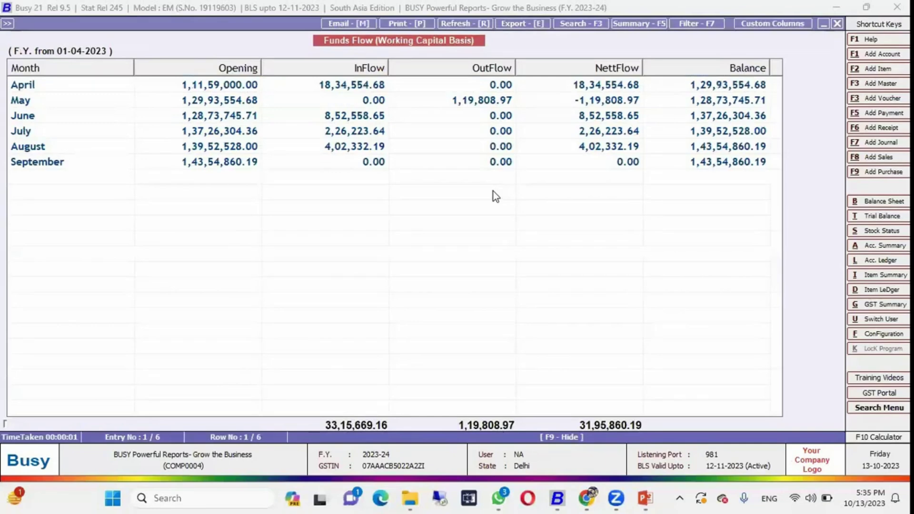
pyautogui.press('Return')
pyautogui.press('Escape')
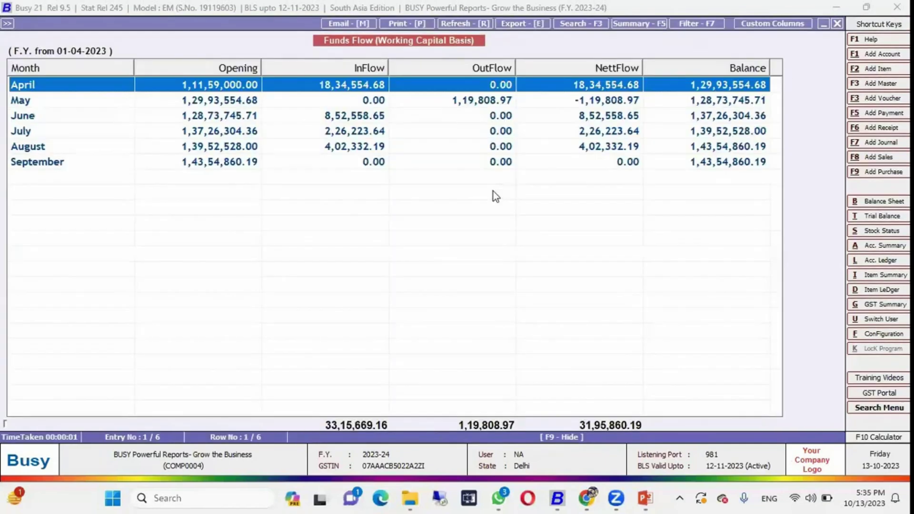
# Step: View the Funds Flow details for July and close the Funds Flow report
pyautogui.press('Down')
pyautogui.press('Down')
pyautogui.press('Down')
pyautogui.press('Return')
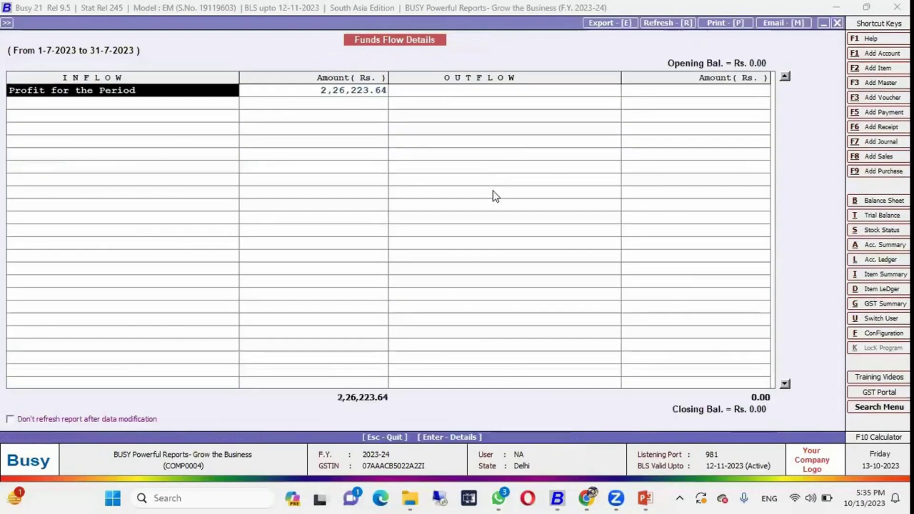
pyautogui.press('Escape')
pyautogui.press('Escape')
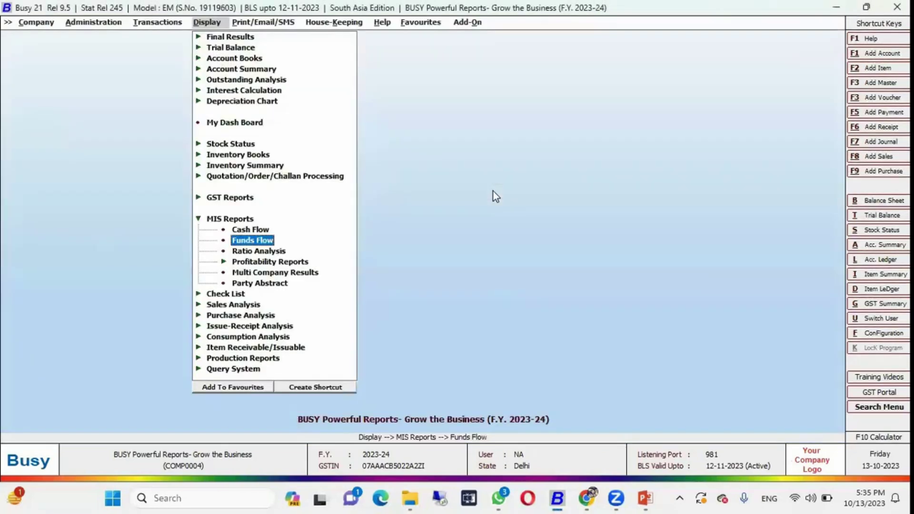
# Step: Generate the Ratio Analysis report as at the end of 30-09-2023
pyautogui.press('Down')
pyautogui.press('Return')
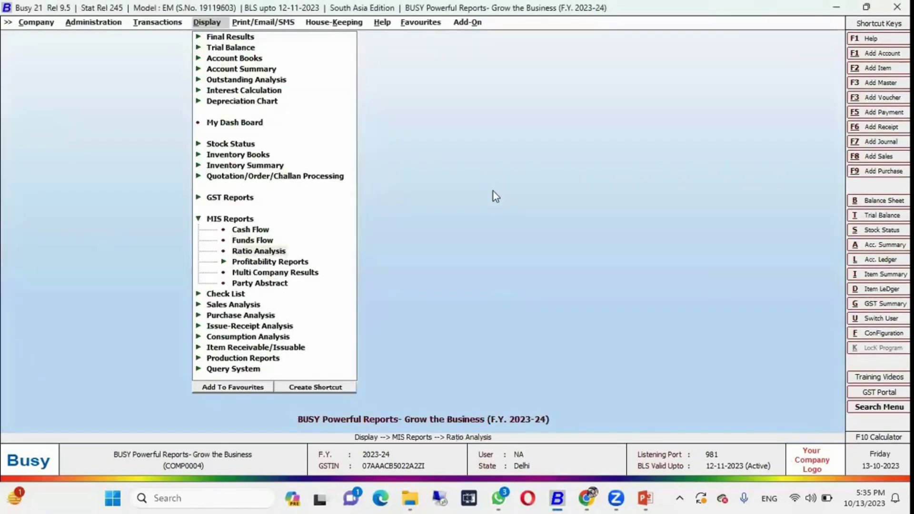
pyautogui.press('Return')
pyautogui.press('F2')
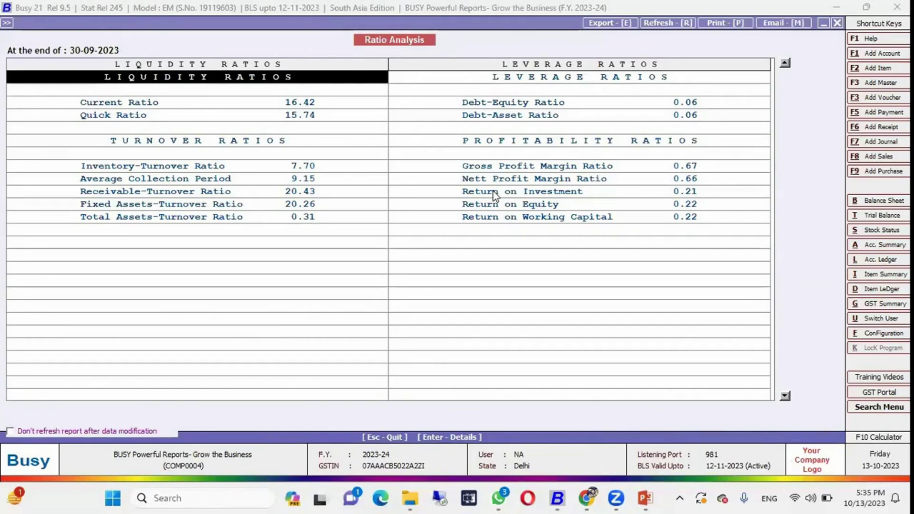
# Step: Review the liquidity and turnover ratios and close the Ratio Analysis report
pyautogui.press('Down')
pyautogui.press('Down')
pyautogui.press('Down')
pyautogui.press('Down')
pyautogui.press('Down')
pyautogui.press('Down')
pyautogui.press('Down')
pyautogui.press('Down')
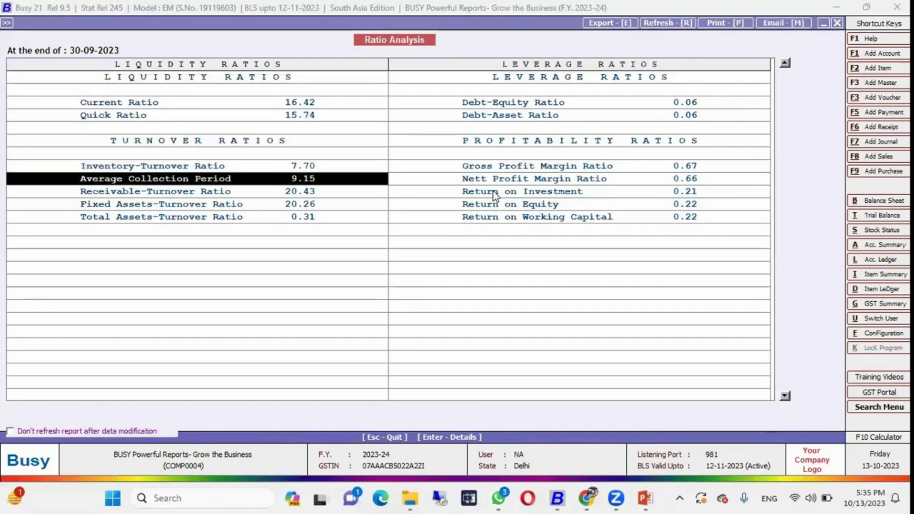
pyautogui.press('Up')
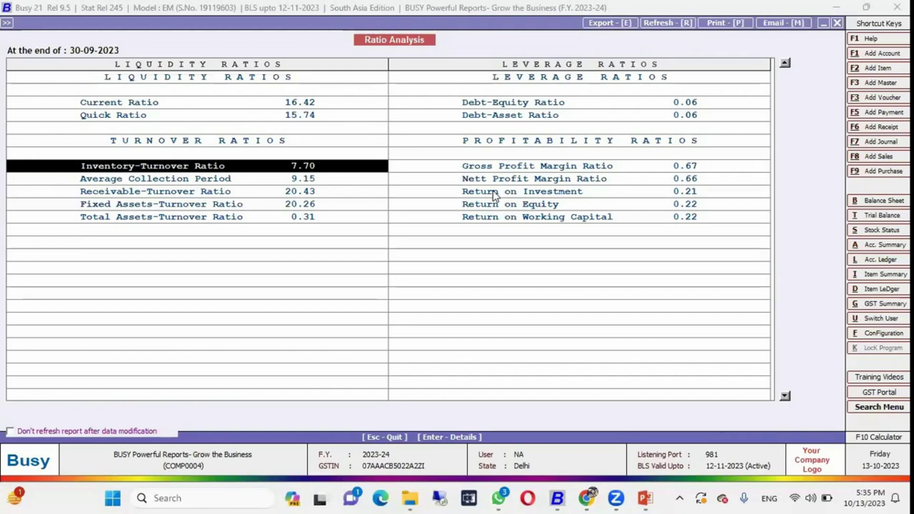
pyautogui.press('Escape')
pyautogui.press('Escape')
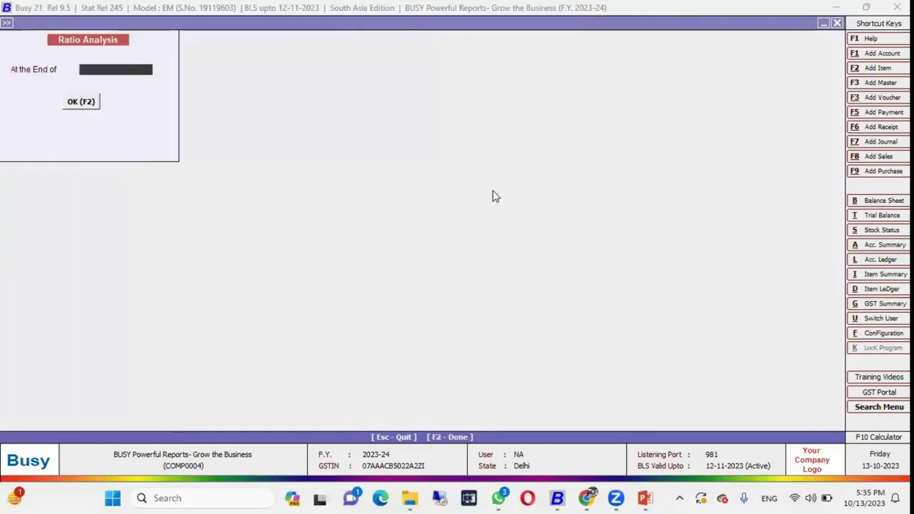
pyautogui.press('Escape')
# Step: Generate the Bill-wise Profitability report for all voucher series from 01-04-2023 to 30-04-2023 on the Weighted Average cost price basis
pyautogui.press('Down')
pyautogui.press('Return')
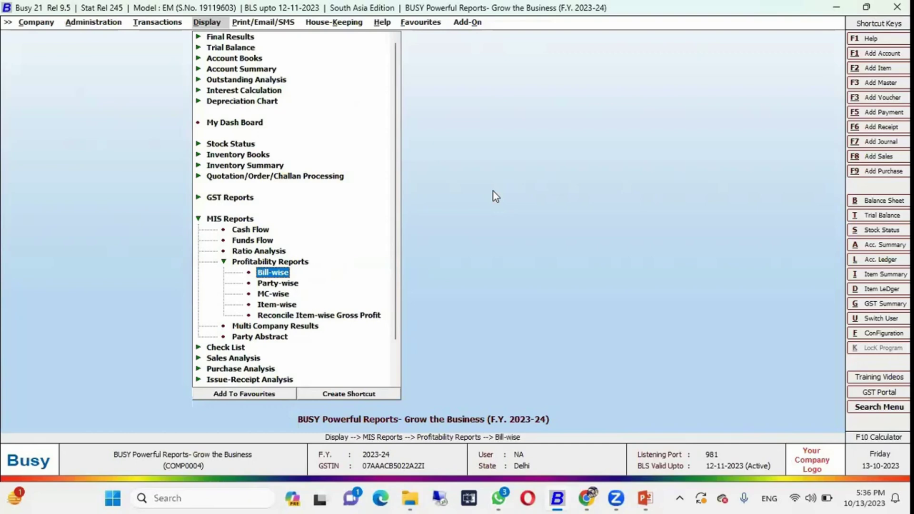
pyautogui.press('Return')
pyautogui.press('Return')
pyautogui.press('Return')
pyautogui.press('Return')
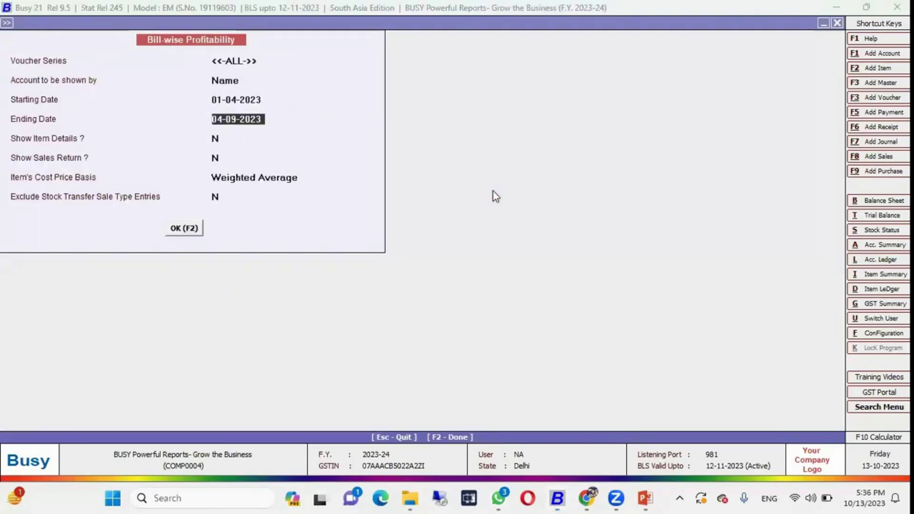
pyautogui.write('30.4')
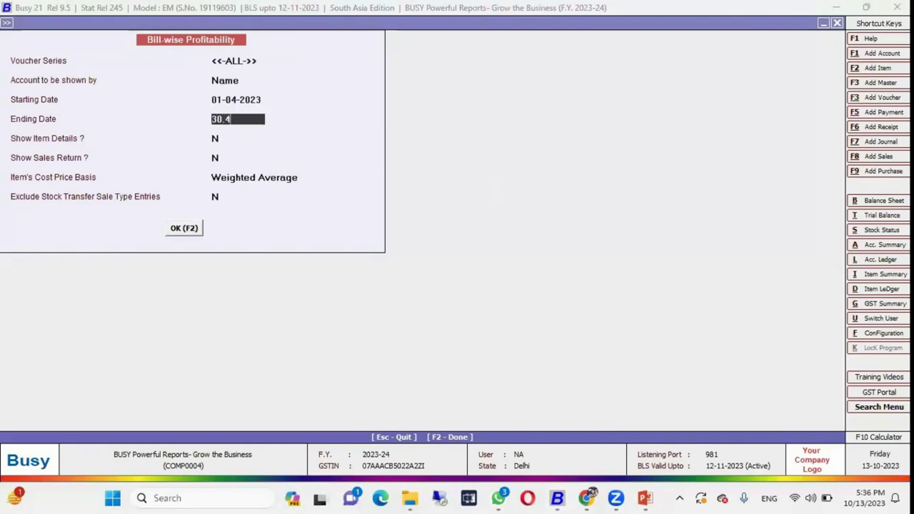
pyautogui.press('Return')
pyautogui.press('Return')
pyautogui.press('Return')
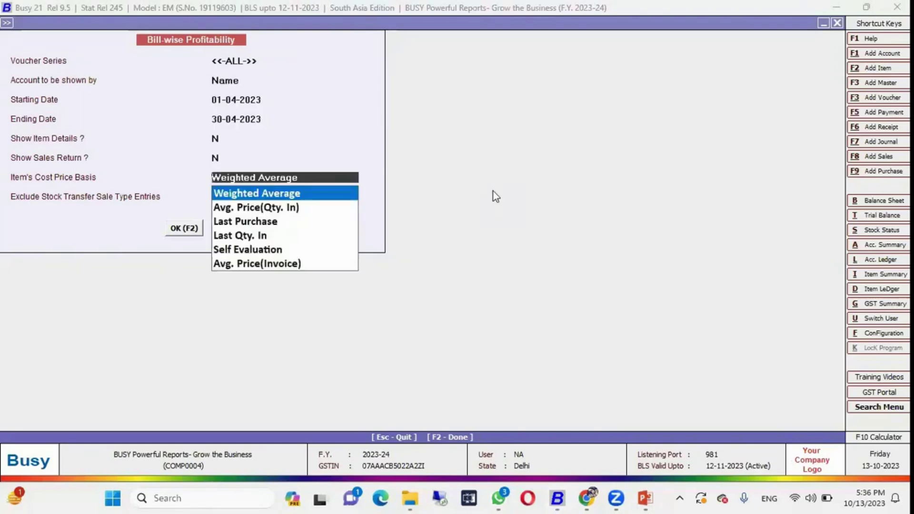
pyautogui.press('Return')
pyautogui.press('Return')
pyautogui.press('Return')
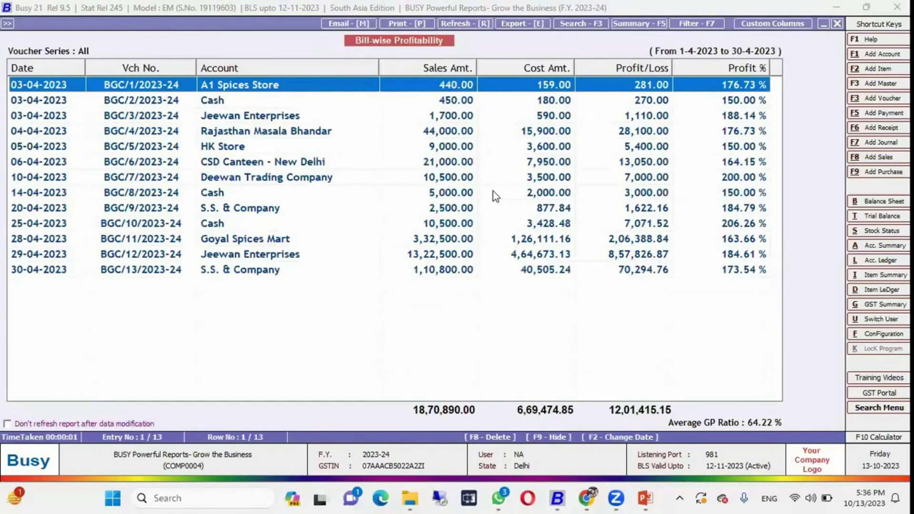
# Step: Examine the sales, cost and profit figures of the April bills and close the Bill-wise Profitability report
pyautogui.press('Down')
pyautogui.press('Down')
pyautogui.press('Down')
pyautogui.press('Down')
pyautogui.press('Down')
pyautogui.press('Down')
pyautogui.press('Down')
pyautogui.press('Down')
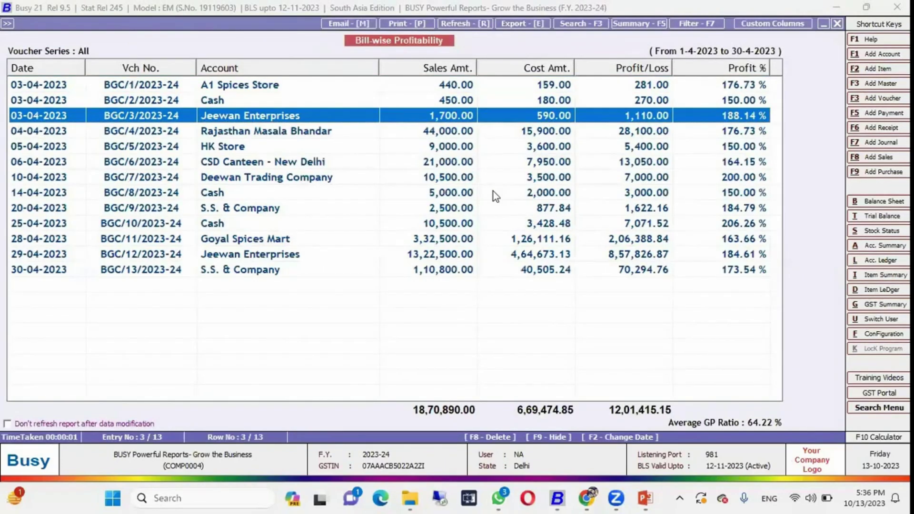
pyautogui.press('Up')
pyautogui.press('Up')
pyautogui.press('Up')
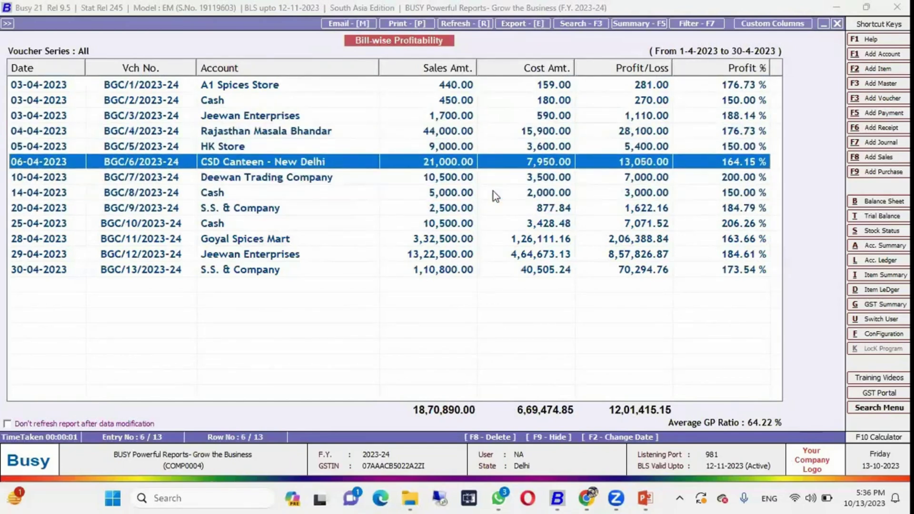
pyautogui.press('Up')
pyautogui.press('Up')
pyautogui.press('Up')
pyautogui.press('Up')
pyautogui.press('Up')
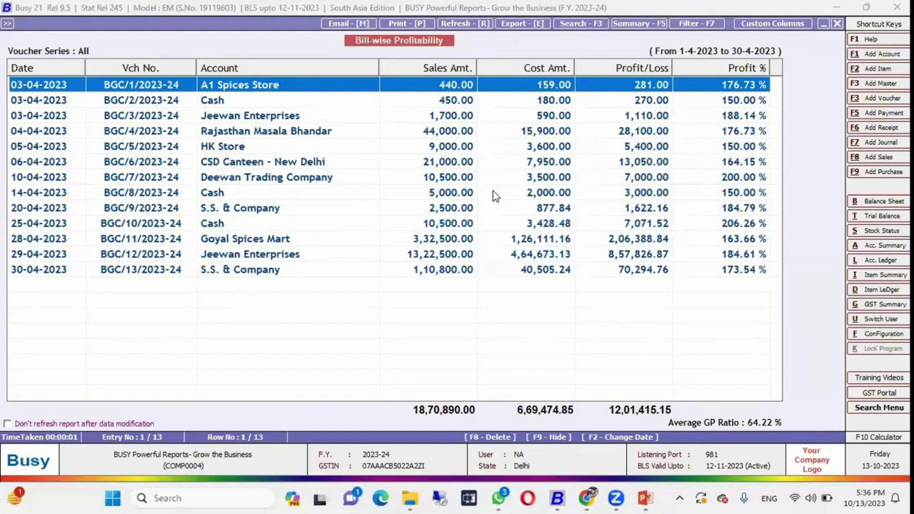
pyautogui.press('Down')
pyautogui.press('Down')
pyautogui.press('Down')
pyautogui.press('Down')
pyautogui.press('Down')
pyautogui.press('Down')
pyautogui.press('Down')
pyautogui.press('Down')
pyautogui.press('Down')
pyautogui.press('Down')
pyautogui.press('Down')
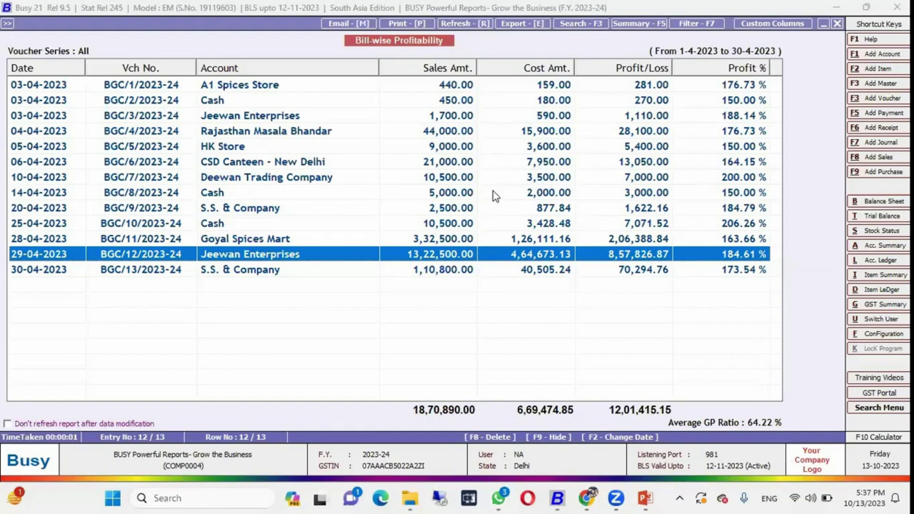
pyautogui.press('Escape')
pyautogui.press('Escape')
# Step: Generate the Party-wise Profitability report for all accounts from 1-4-2023 to 4-9-2023
pyautogui.press('Down')
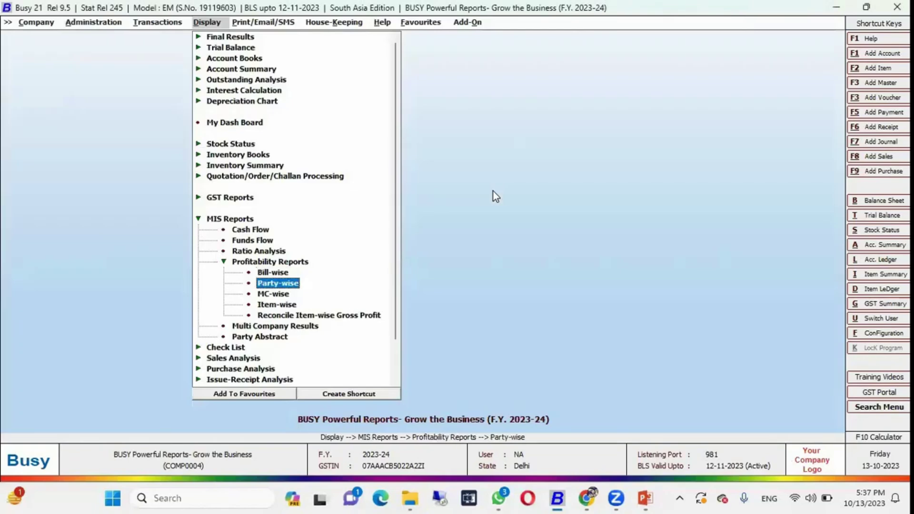
pyautogui.press('Return')
pyautogui.press('Right')
pyautogui.press('Right')
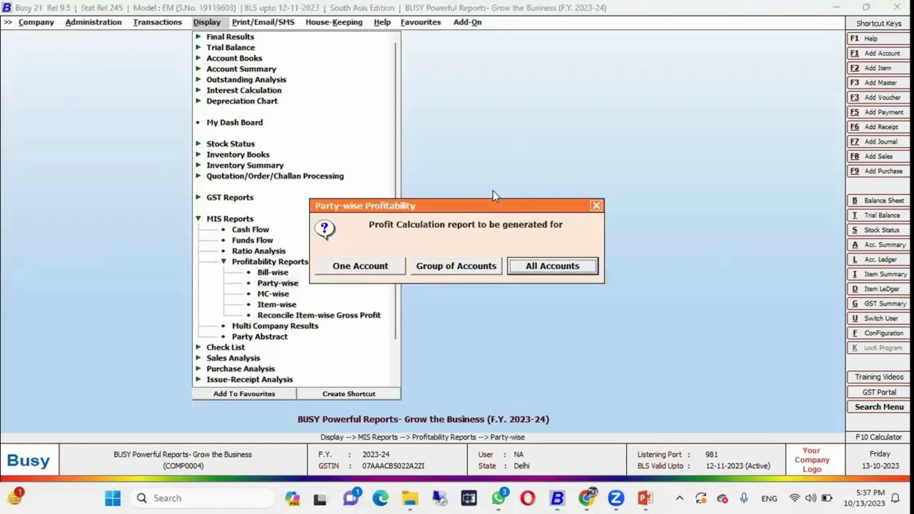
pyautogui.press('Return')
pyautogui.press('Return')
pyautogui.press('Return')
pyautogui.press('Return')
pyautogui.press('Return')
pyautogui.press('Return')
pyautogui.press('Return')
pyautogui.press('Return')
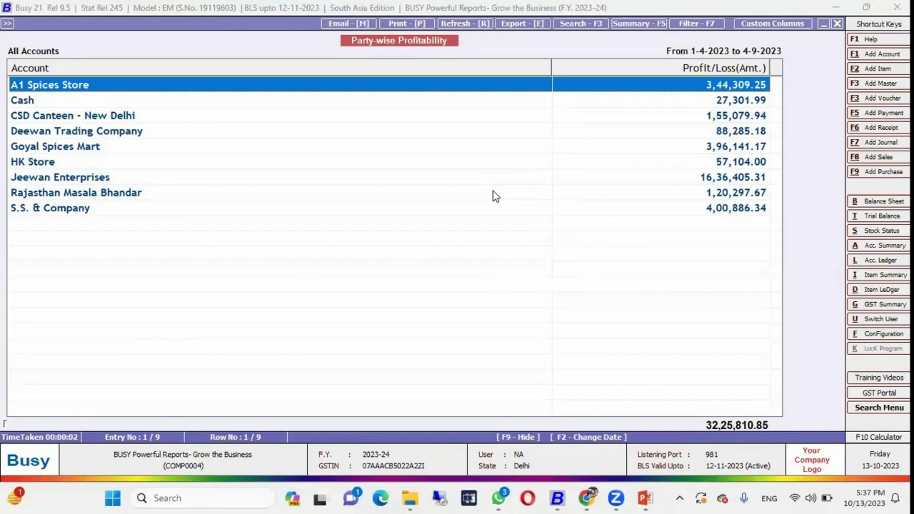
# Step: Examine the profit or loss amount of each account in the Party-wise Profitability report
pyautogui.press('Down')
pyautogui.press('Down')
pyautogui.press('Down')
pyautogui.press('Down')
pyautogui.press('Down')
pyautogui.press('Down')
pyautogui.press('Down')
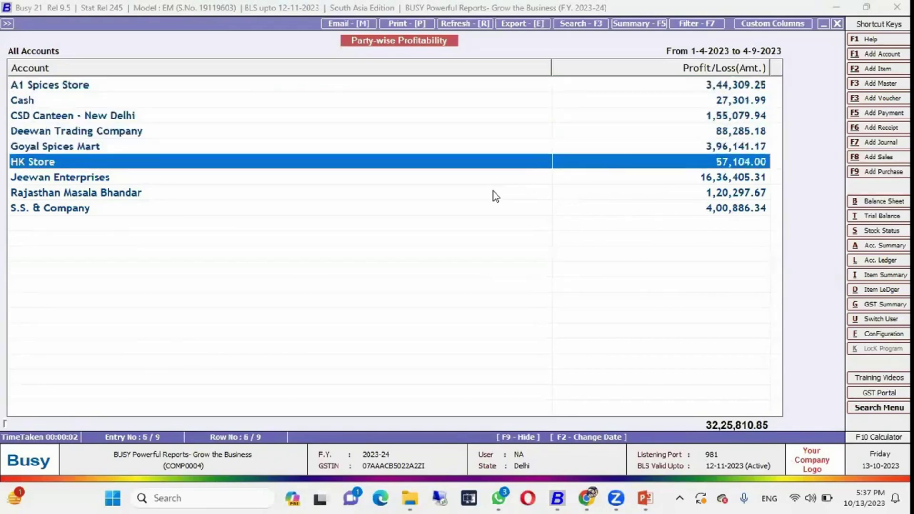
pyautogui.press('Down')
pyautogui.press('Up')
pyautogui.press('Up')
pyautogui.press('Up')
pyautogui.press('Up')
pyautogui.press('Up')
pyautogui.press('Up')
pyautogui.press('Up')
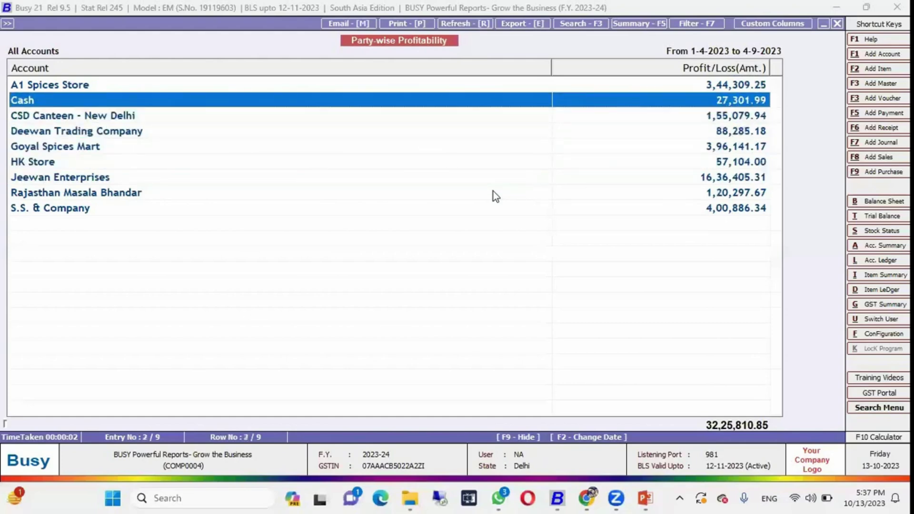
# Step: Generate the MC-wise Profitability report for Main Store from 01-04-2023 to 04-09-2023 without item details
pyautogui.press('Return')
pyautogui.press('Return')
pyautogui.press('Return')
pyautogui.press('Return')
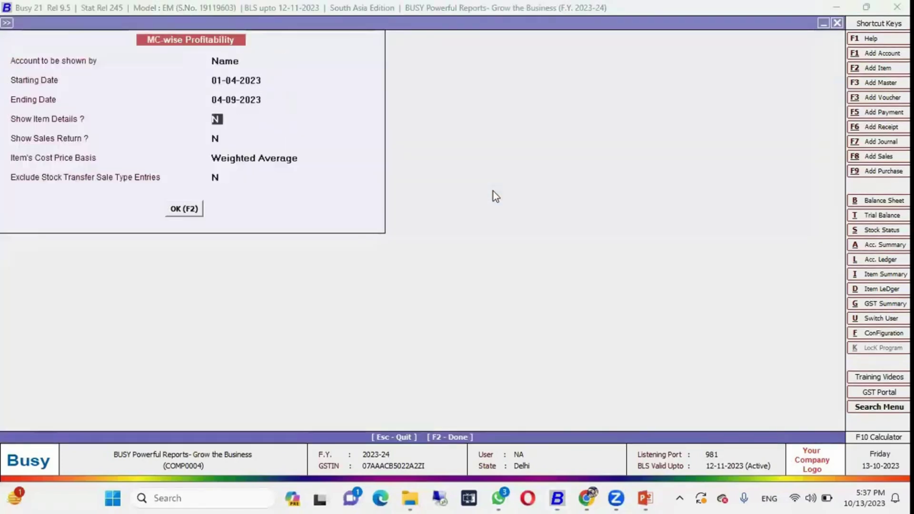
pyautogui.press('Return')
pyautogui.press('F2')
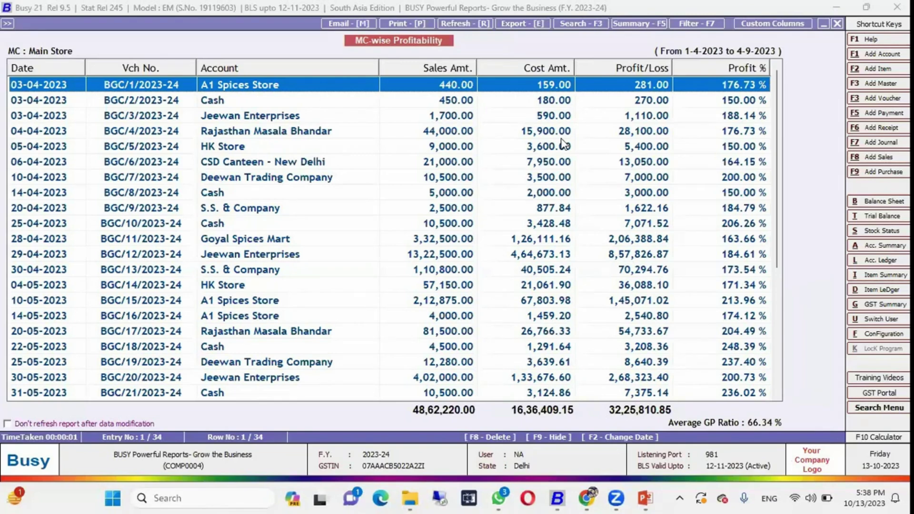
# Step: Close the MC-wise Profitability report and generate the Item-wise Gross Profit report for all items, shown by name
pyautogui.press('Escape')
pyautogui.press('Escape')
pyautogui.press('Escape')
pyautogui.press('Down')
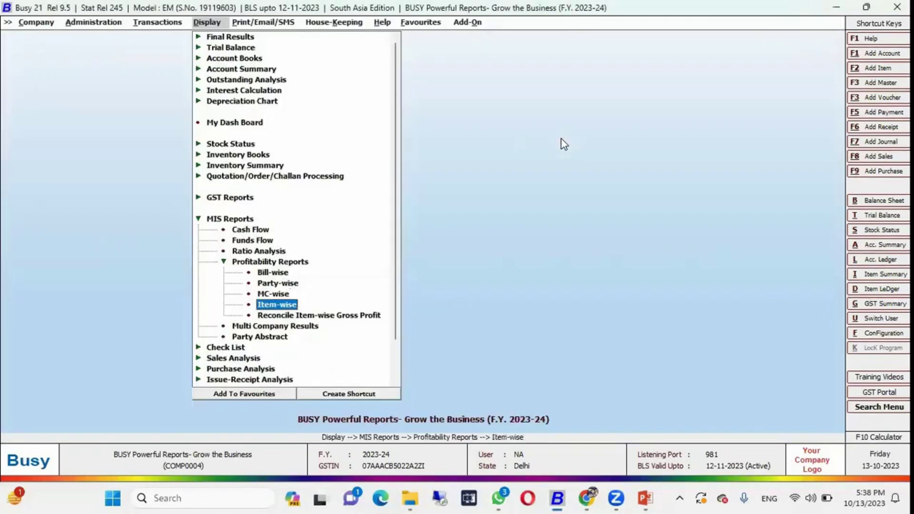
pyautogui.press('Return')
pyautogui.press('Return')
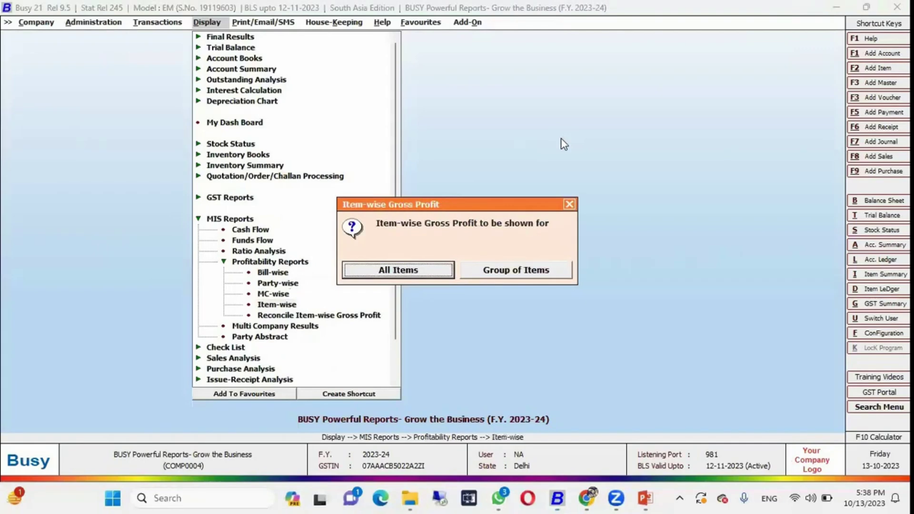
pyautogui.press('Return')
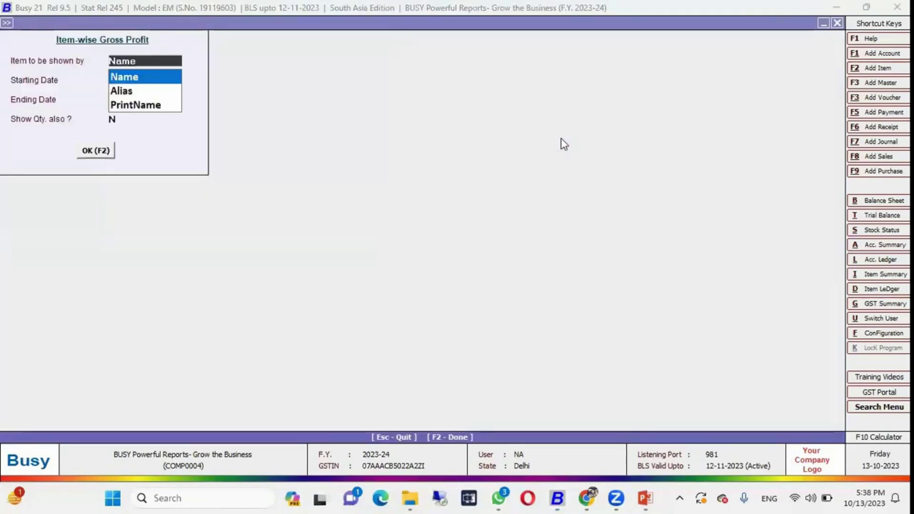
pyautogui.press('F2')
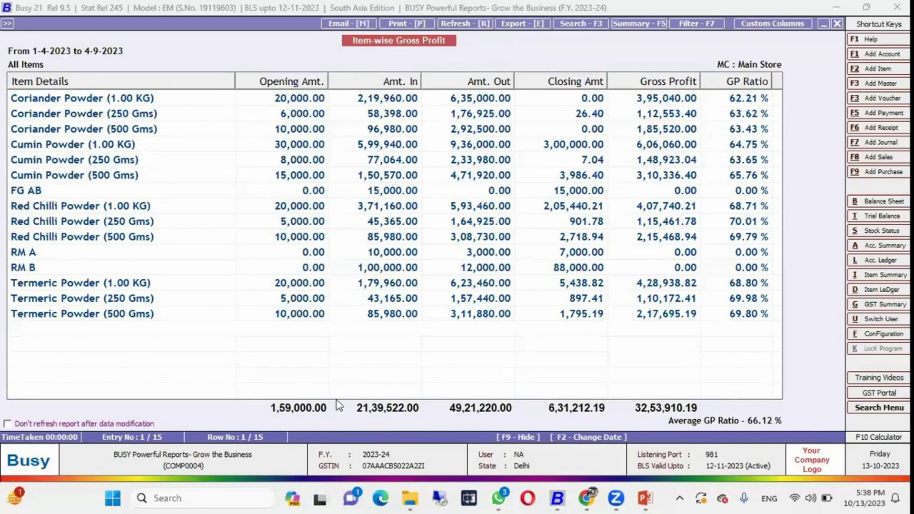
# Step: Close the Item-wise Gross Profit report, open Multi Company Results and include BUSY GST India Pvt. Ltd. in the company selection
pyautogui.hotkey('alt', 'Tab')
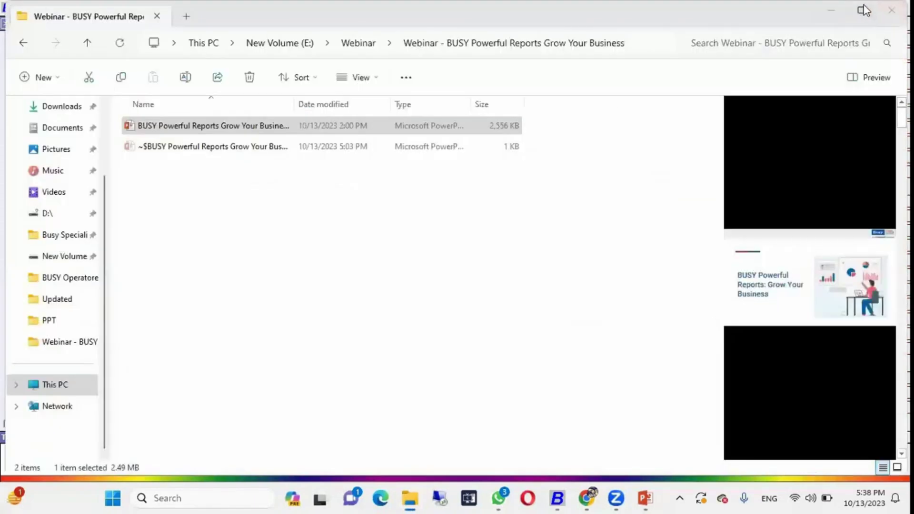
pyautogui.hotkey('alt', 'Tab')
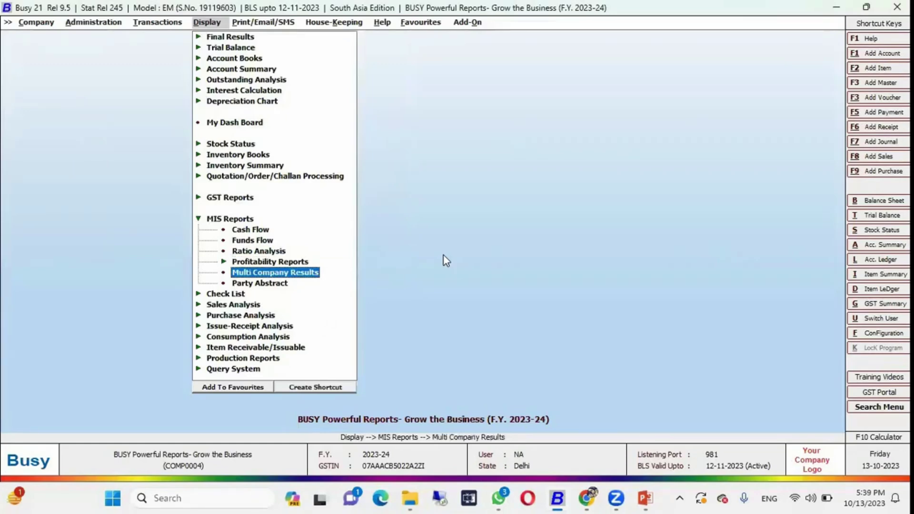
pyautogui.press('Return')
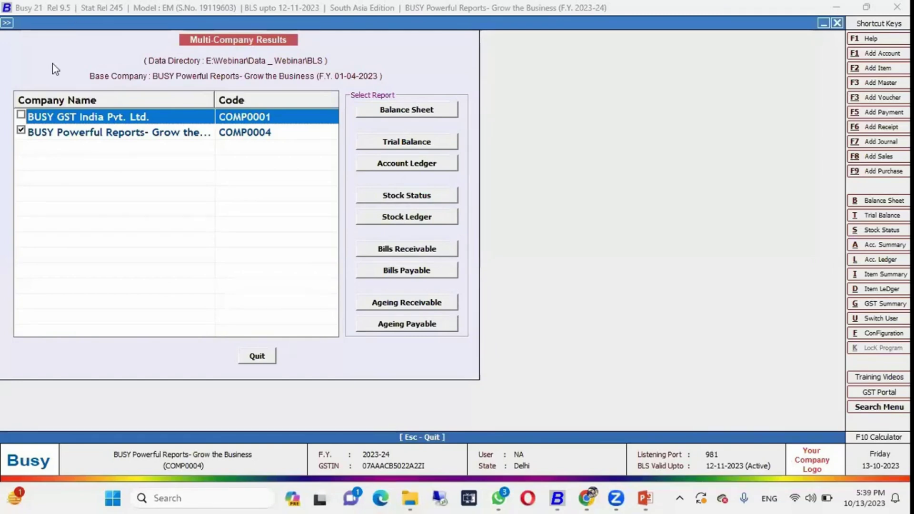
pyautogui.click(21, 114)
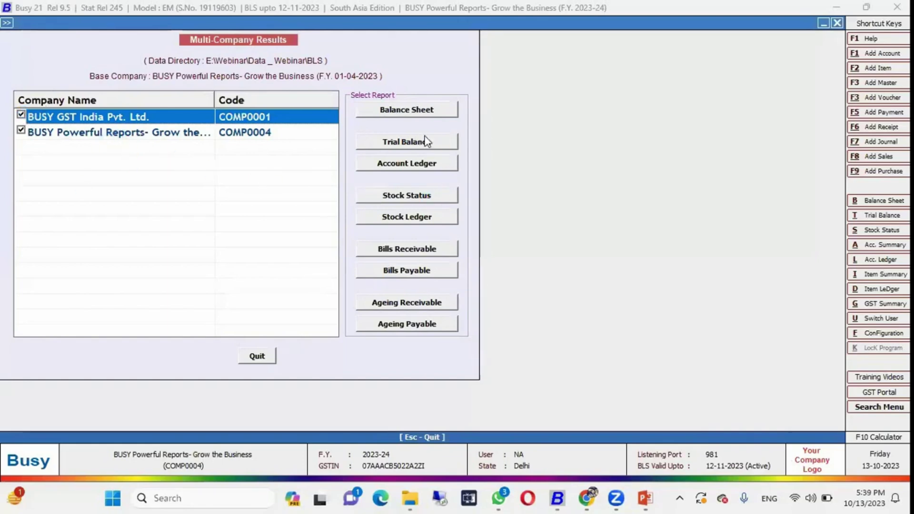
pyautogui.click(536, 99)
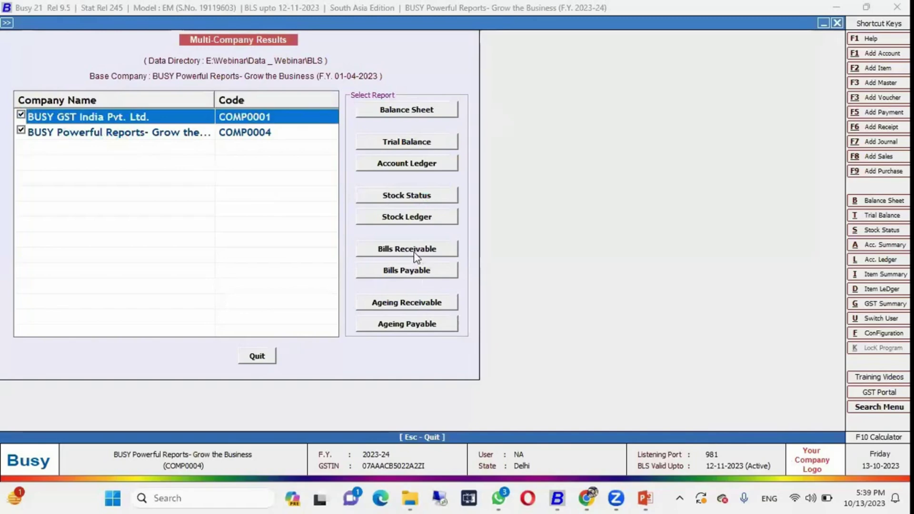
# Step: Generate the multi-company Stock Status report for all items as on 04-09-2023, without item values or company-wise details
pyautogui.press('s')
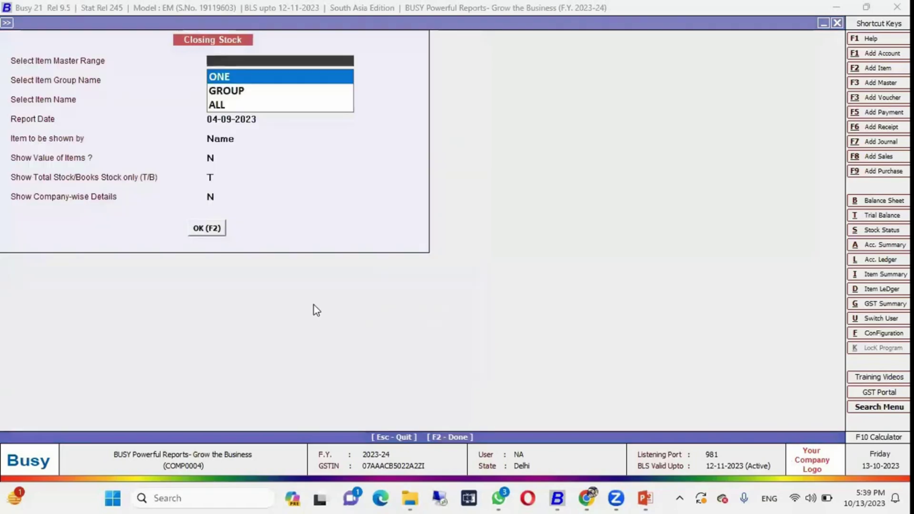
pyautogui.press('Down')
pyautogui.press('Down')
pyautogui.press('Return')
pyautogui.press('Return')
pyautogui.press('Return')
pyautogui.press('Return')
pyautogui.press('Return')
pyautogui.press('Return')
pyautogui.press('Return')
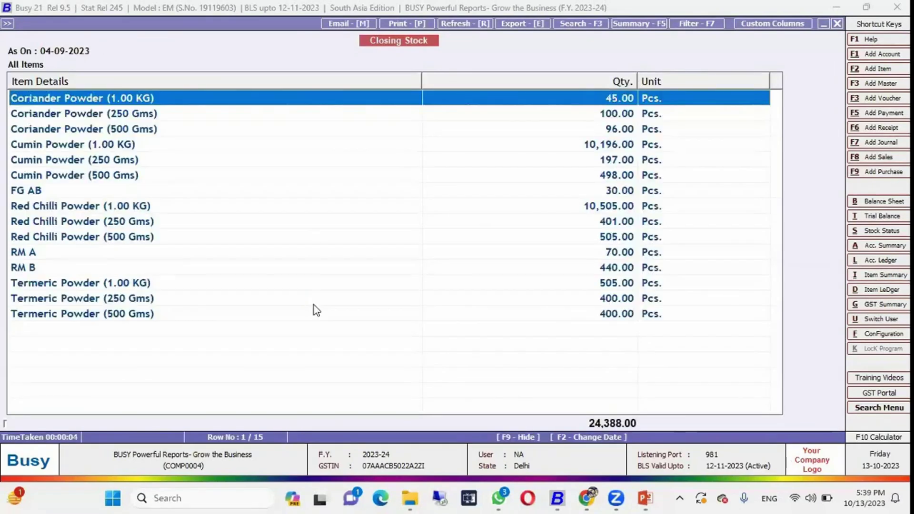
# Step: View the stock ledger of Coriander Powder (1.00 KG) and return to the Closing Stock report options
pyautogui.press('Return')
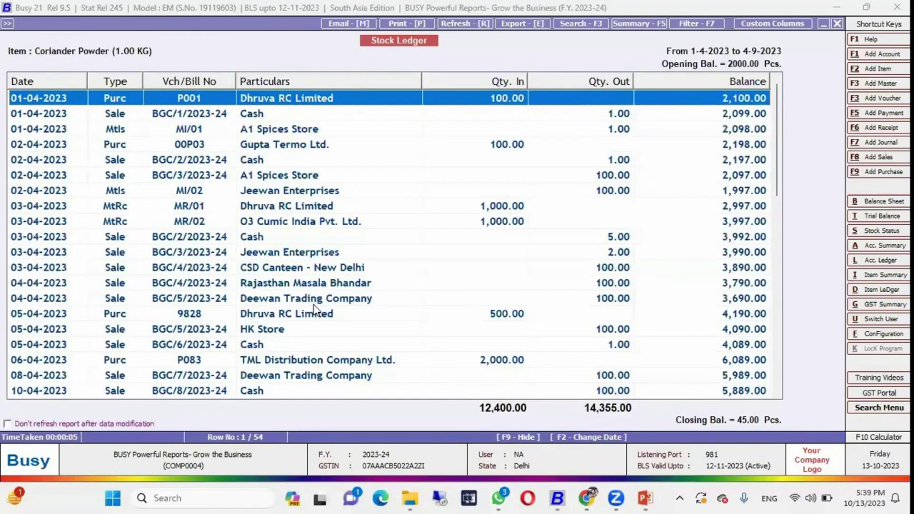
pyautogui.press('Escape')
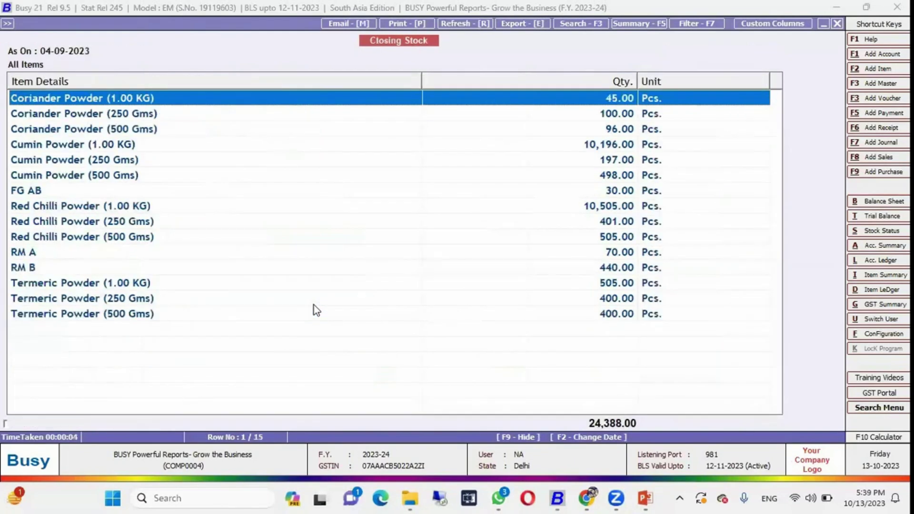
pyautogui.press('Escape')
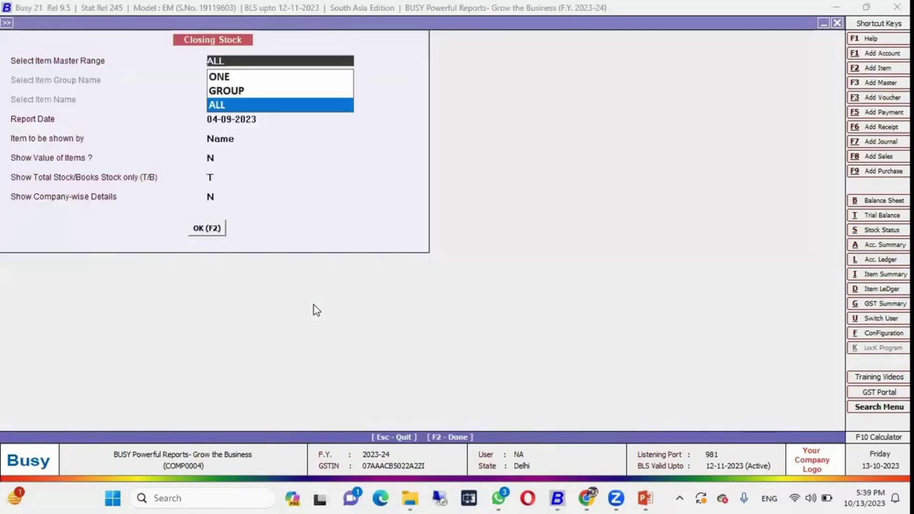
# Step: Leave the Closing Stock options and generate the multi-company Balance Sheet at the end of April
pyautogui.press('Escape')
pyautogui.press('Escape')
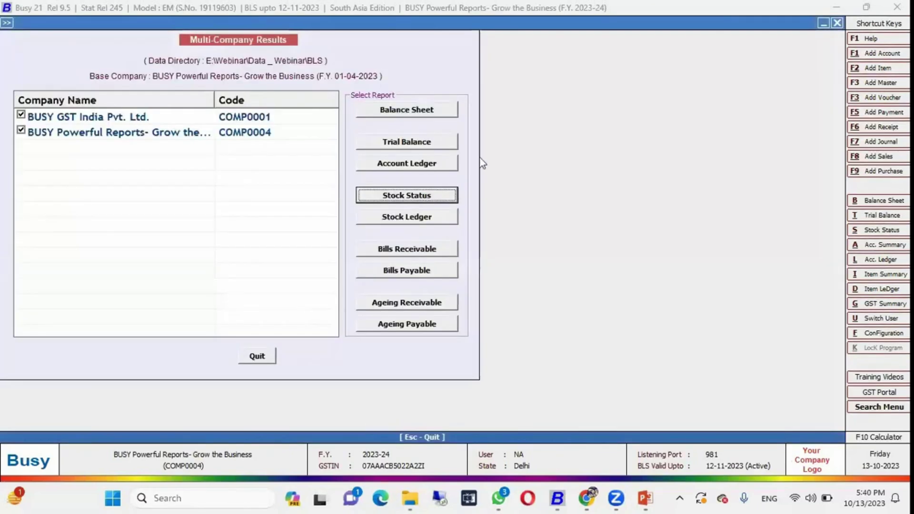
pyautogui.click(409, 111)
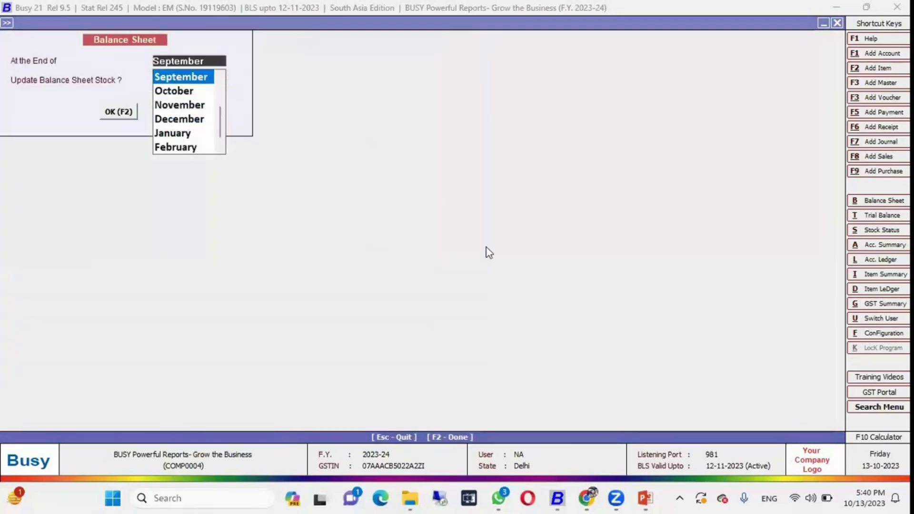
pyautogui.press('Home')
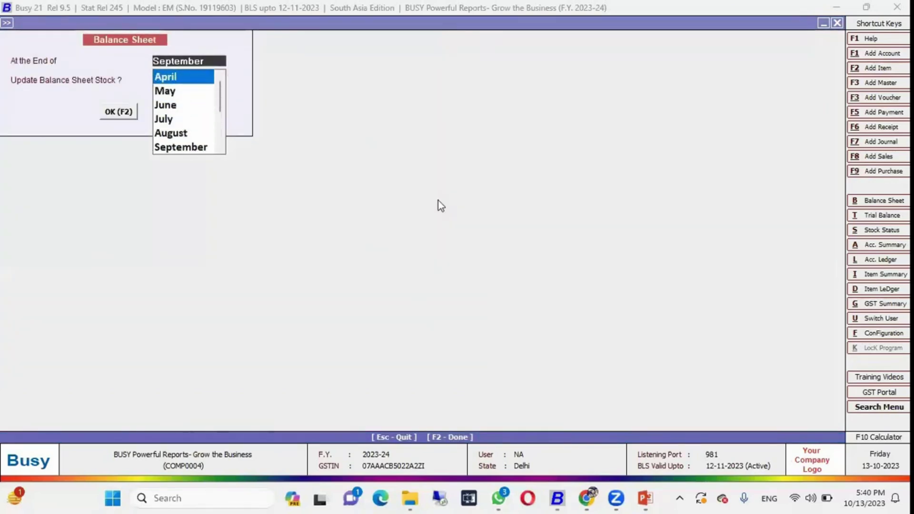
pyautogui.press('Return')
pyautogui.press('Return')
pyautogui.press('Return')
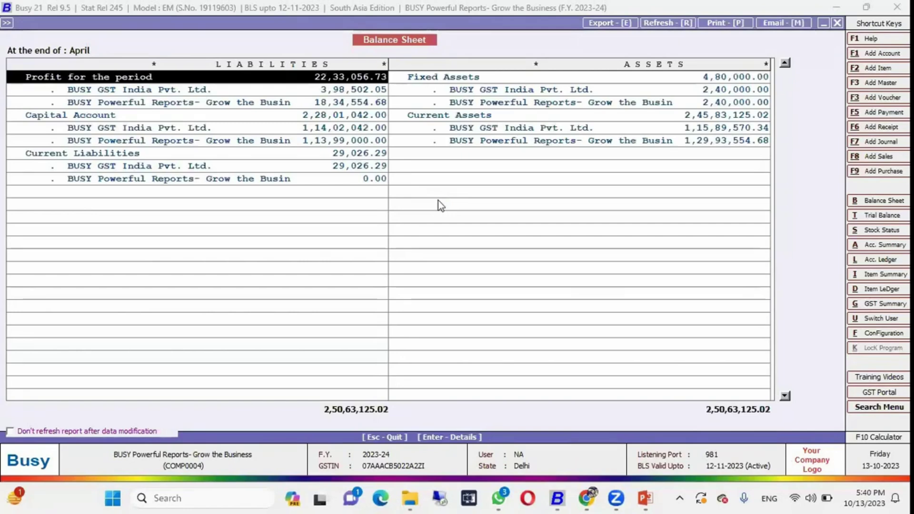
# Step: Examine the company-wise breakup of profit, liabilities and assets in the multi-company Balance Sheet
pyautogui.press('Down')
pyautogui.press('Up')
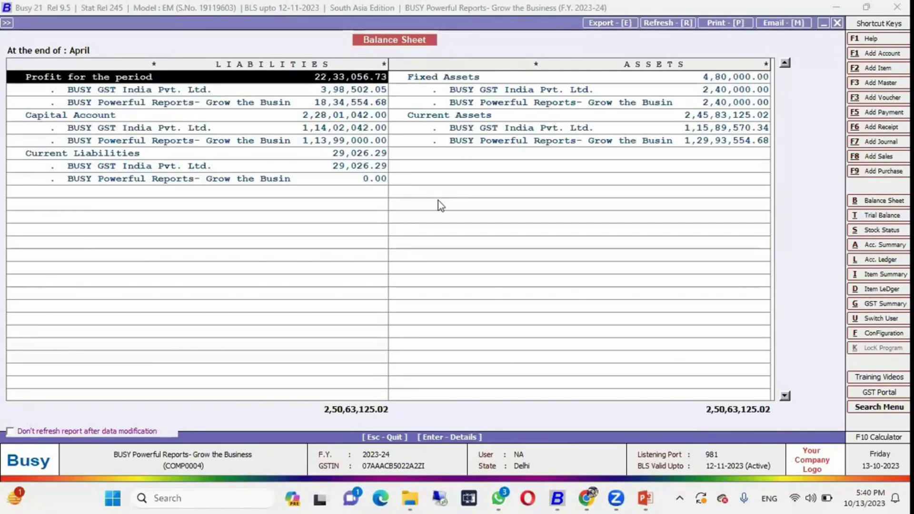
pyautogui.press('Down')
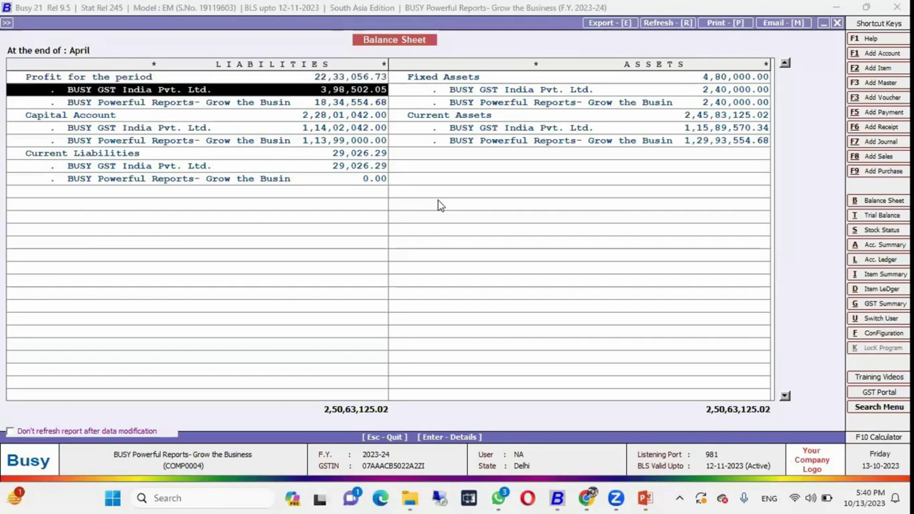
pyautogui.press('Down')
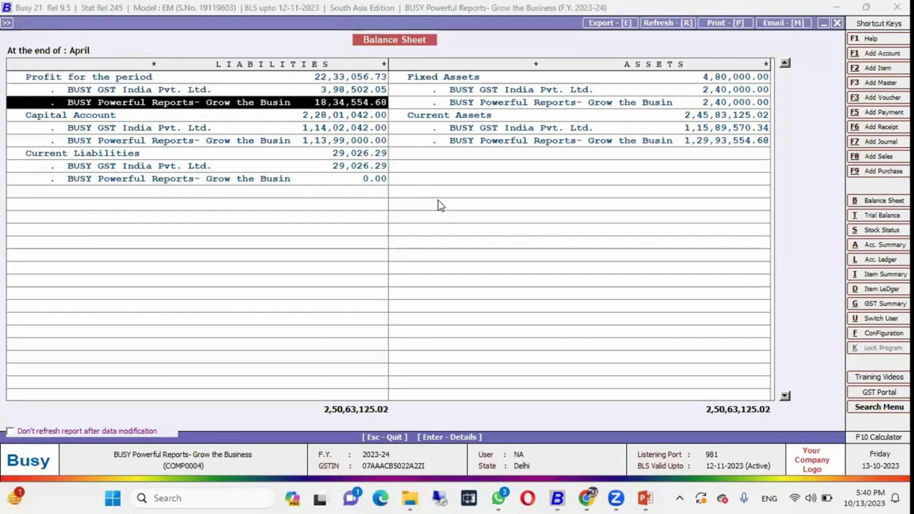
pyautogui.press('Up')
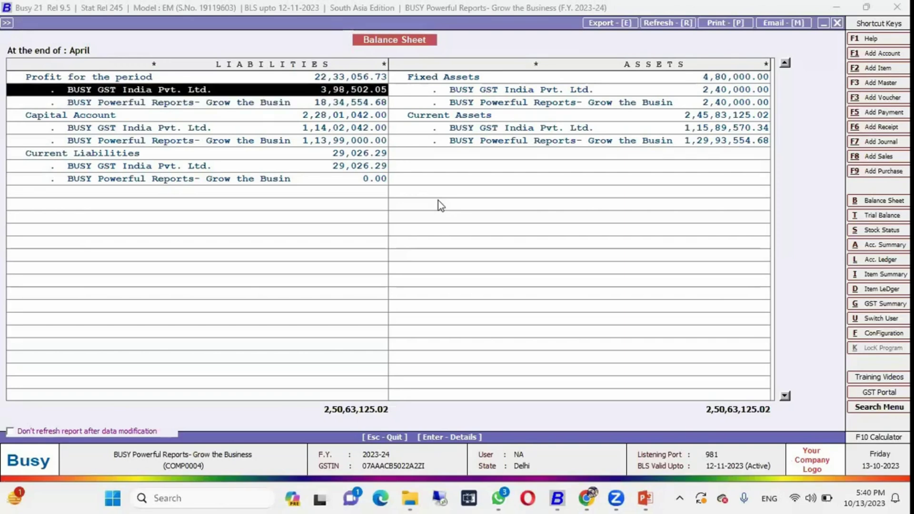
pyautogui.press('Right')
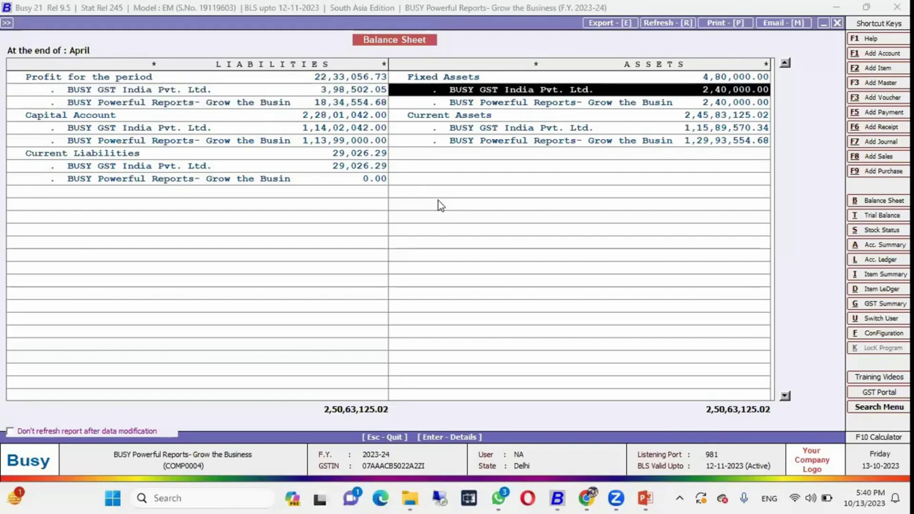
pyautogui.press('Down')
pyautogui.press('Down')
pyautogui.press('Down')
pyautogui.press('Down')
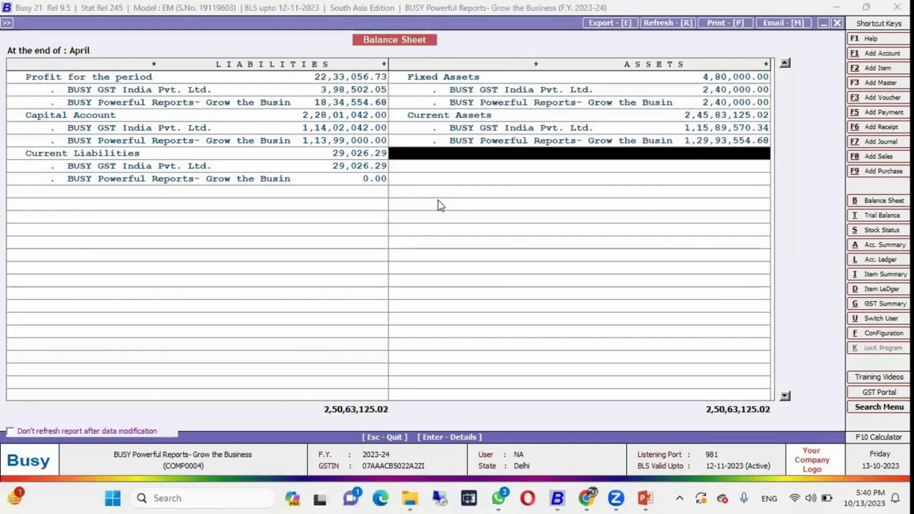
pyautogui.press('Left')
pyautogui.press('Down')
pyautogui.press('Down')
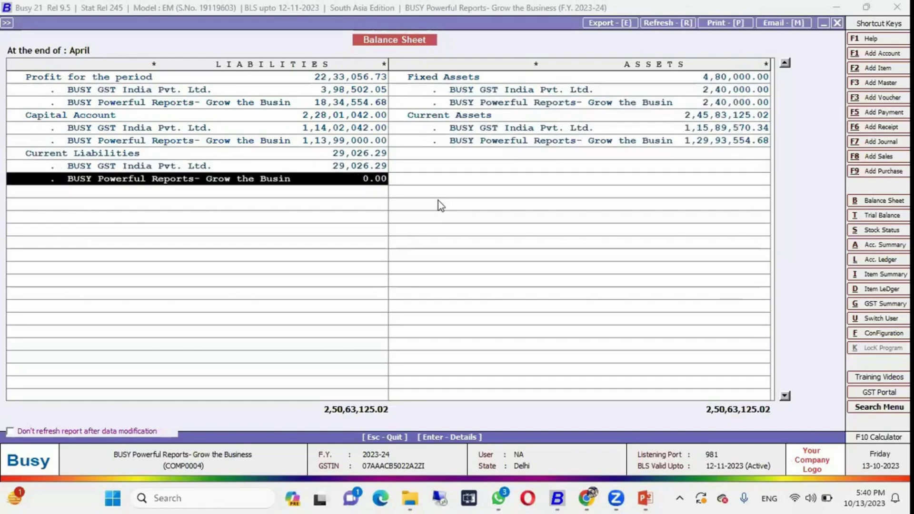
# Step: Close the Balance Sheet and Multi Company Results, and open the Customer Abstract options of the Party Abstract report
pyautogui.press('Escape')
pyautogui.press('Escape')
pyautogui.press('Escape')
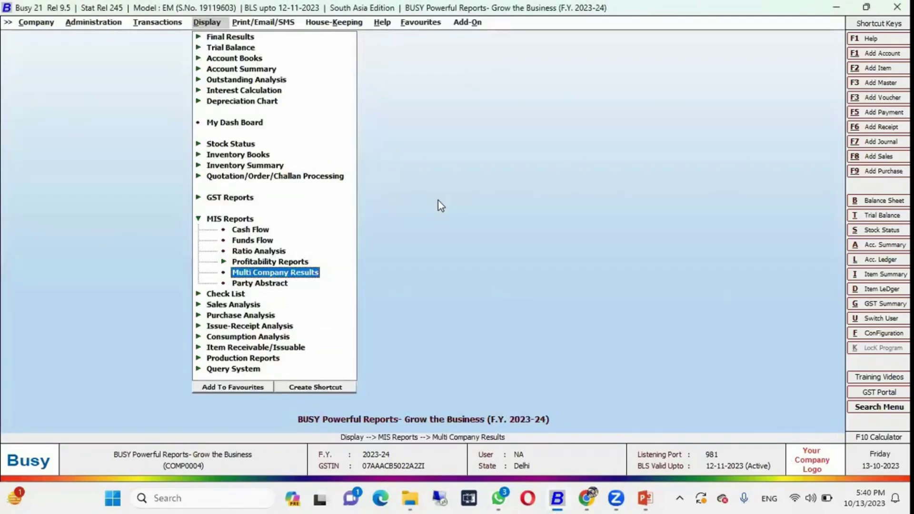
pyautogui.press('Down')
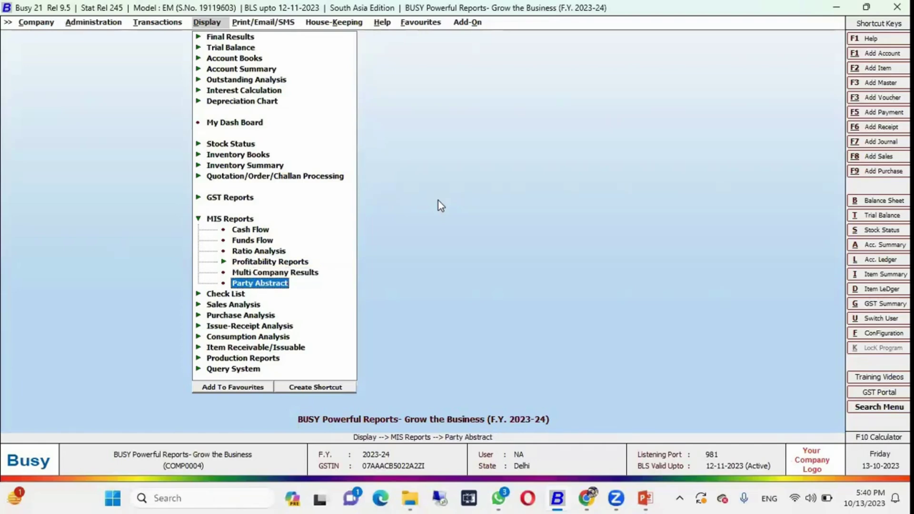
pyautogui.press('Return')
pyautogui.press('Return')
pyautogui.press('Return')
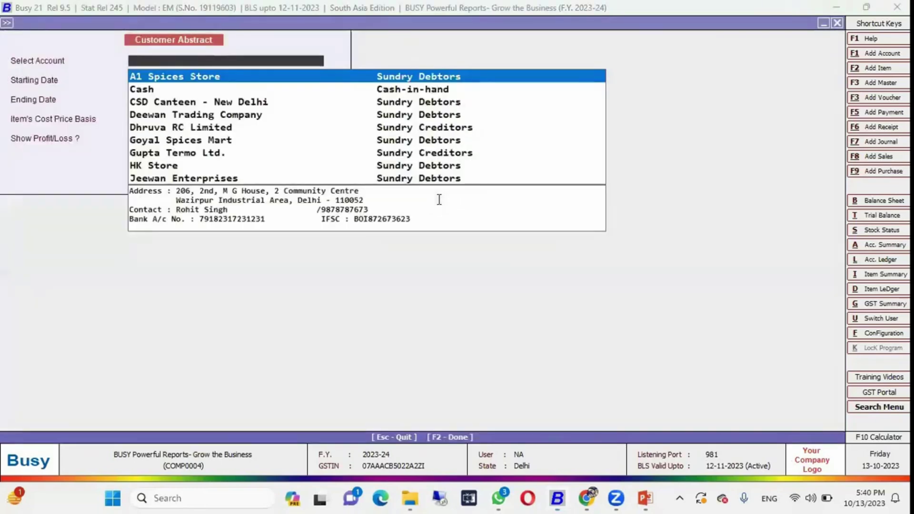
# Step: Generate the Customer Abstract for A1 Spices Store from 01-04-2023 to 04-09-2023
pyautogui.press('Return')
pyautogui.press('Return')
pyautogui.press('Return')
pyautogui.press('Return')
pyautogui.press('Return')
pyautogui.press('Return')
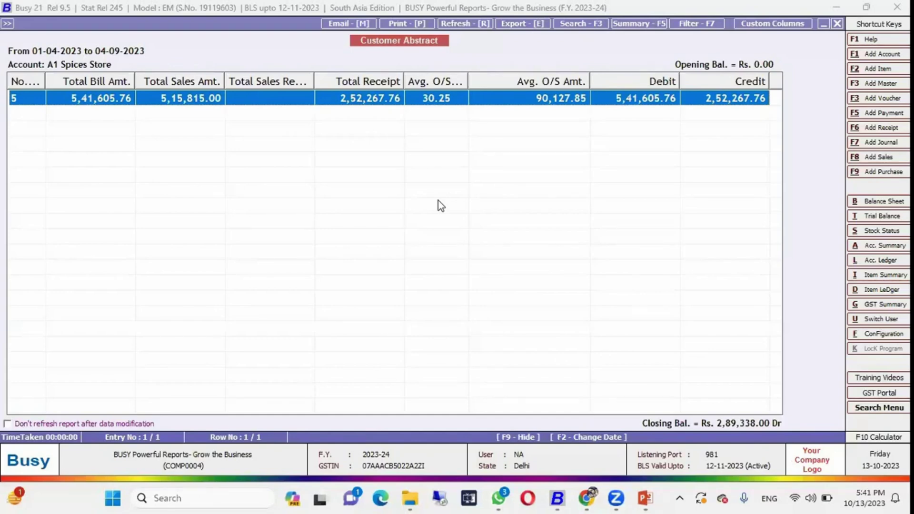
# Step: Close the Customer Abstract and collapse the MIS Reports group
pyautogui.press('Escape')
pyautogui.press('Escape')
pyautogui.press('Escape')
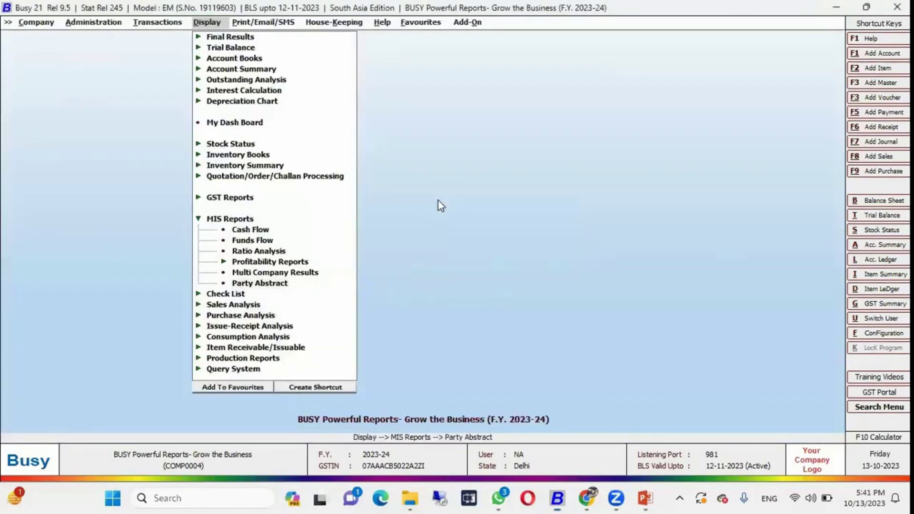
pyautogui.press('Up')
pyautogui.press('Up')
pyautogui.press('Up')
pyautogui.press('Up')
pyautogui.press('Up')
pyautogui.press('Up')
pyautogui.press('Left')
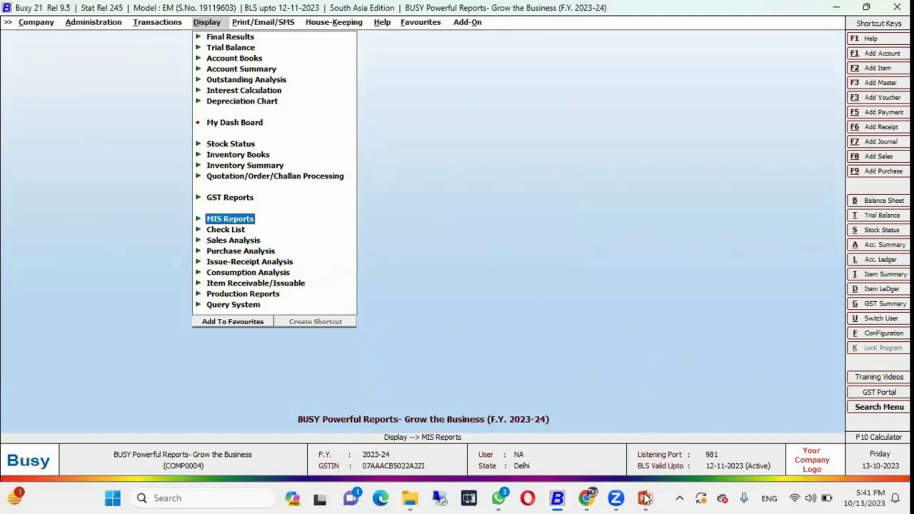
# Step: Switch to PowerPoint to view the Other Important Reports slide and return to Busy
pyautogui.moveTo(645, 498)
pyautogui.click(695, 436)
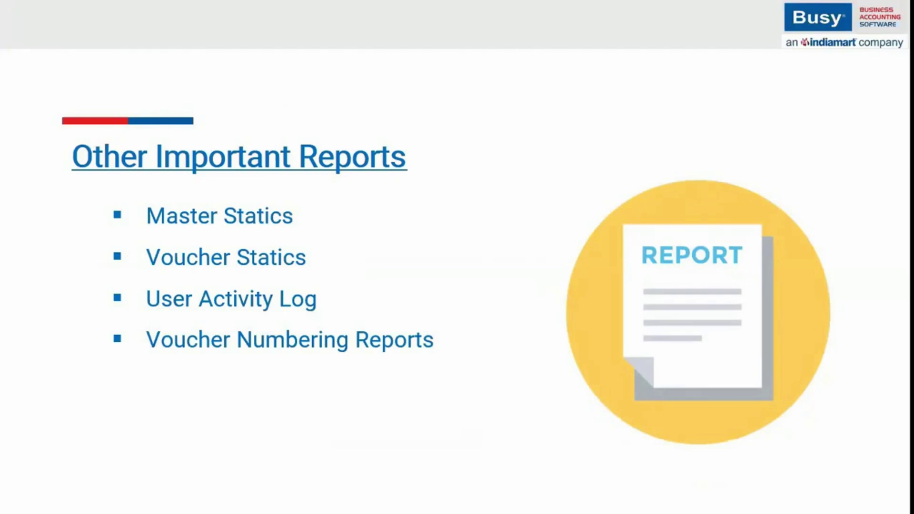
pyautogui.hotkey('alt', 'Tab')
pyautogui.hotkey('alt', 'shift', 'Tab')
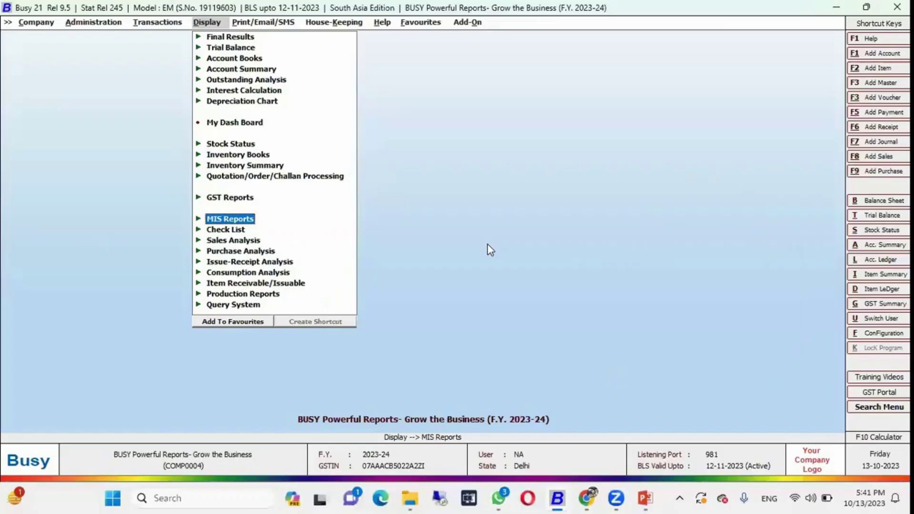
# Step: Open the Masters Statistics report in the Check List group
pyautogui.press('Down')
pyautogui.press('Return')
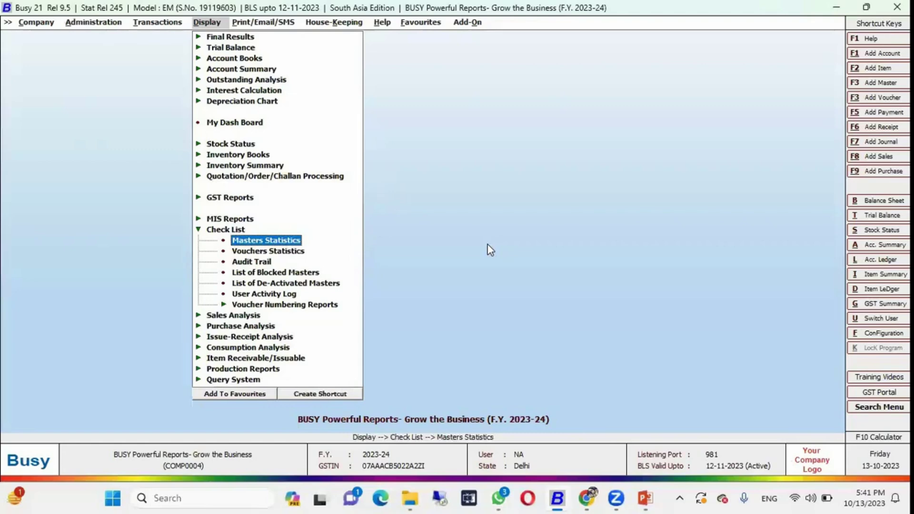
pyautogui.press('Return')
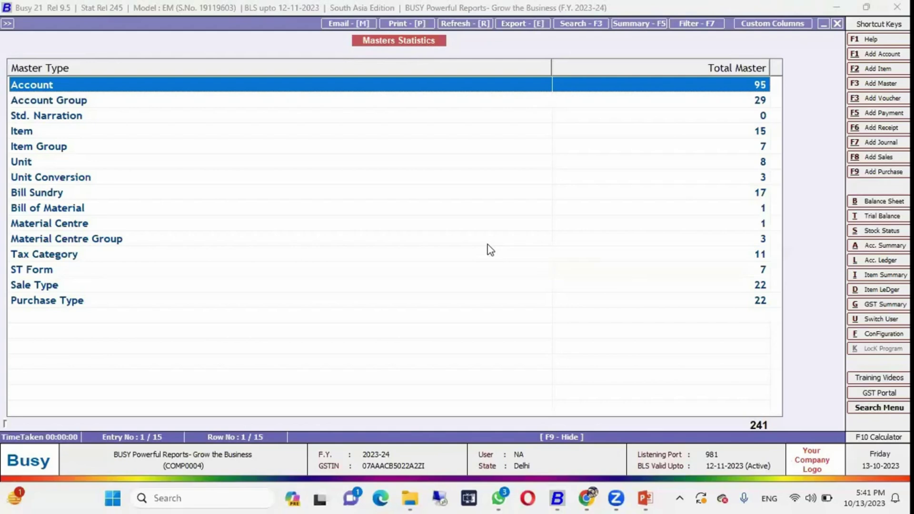
# Step: Close Masters Statistics and open the Vouchers Statistics report
pyautogui.press('Escape')
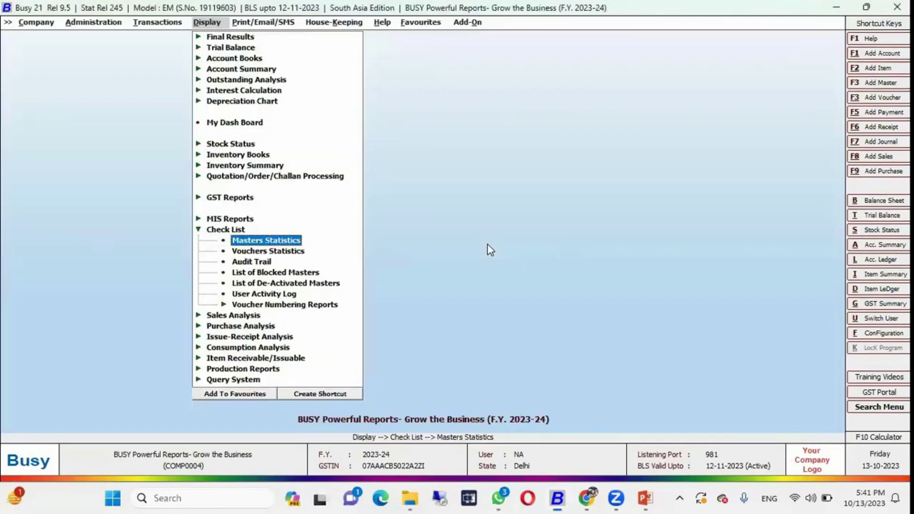
pyautogui.press('Down')
pyautogui.press('Return')
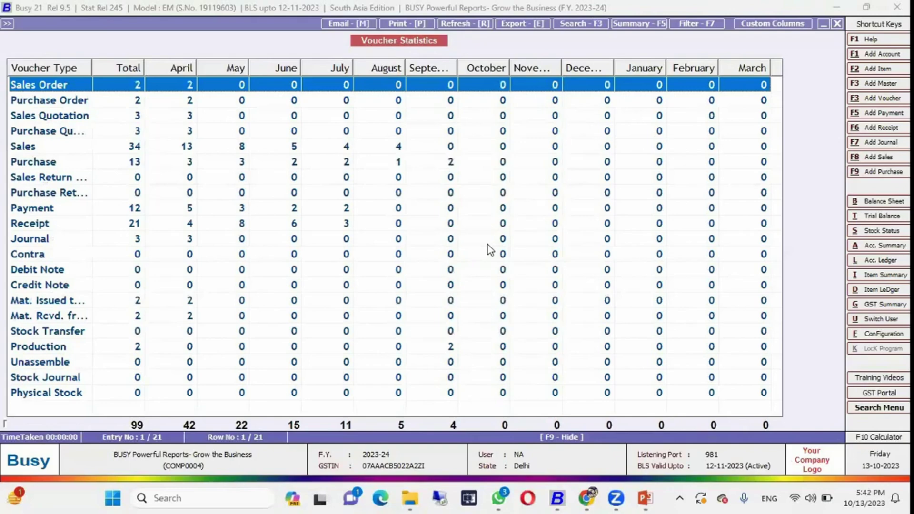
# Step: Close Vouchers Statistics and generate the User Activity Log for all users from 13-10-2023 to 13-10-2023
pyautogui.press('Escape')
pyautogui.press('Down')
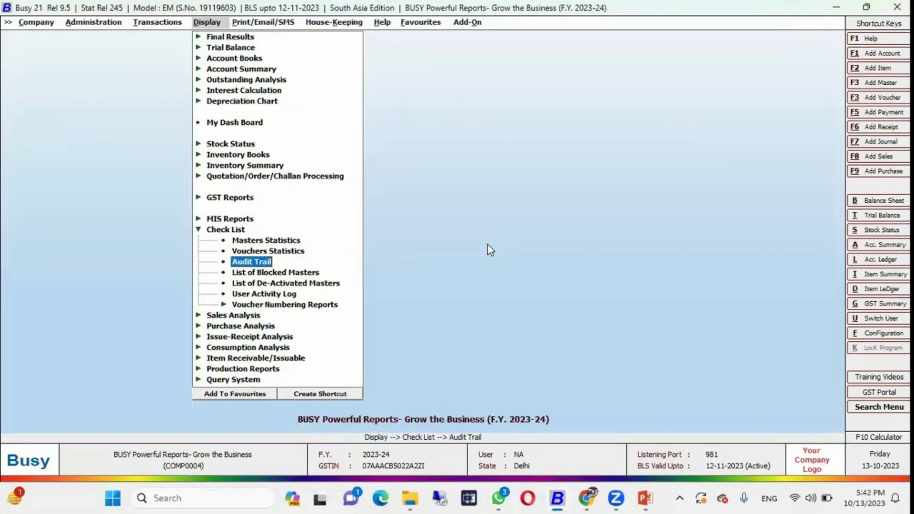
pyautogui.press('Down')
pyautogui.press('Down')
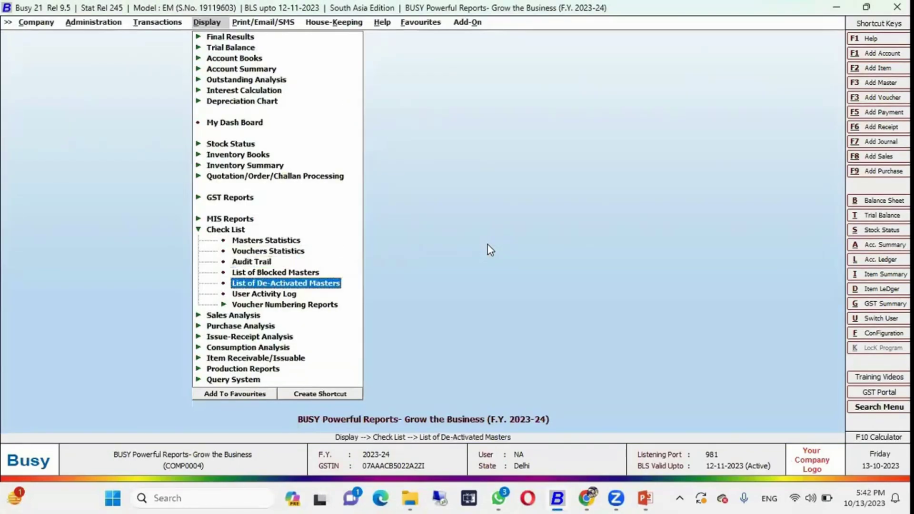
pyautogui.press('Down')
pyautogui.press('Return')
pyautogui.press('Return')
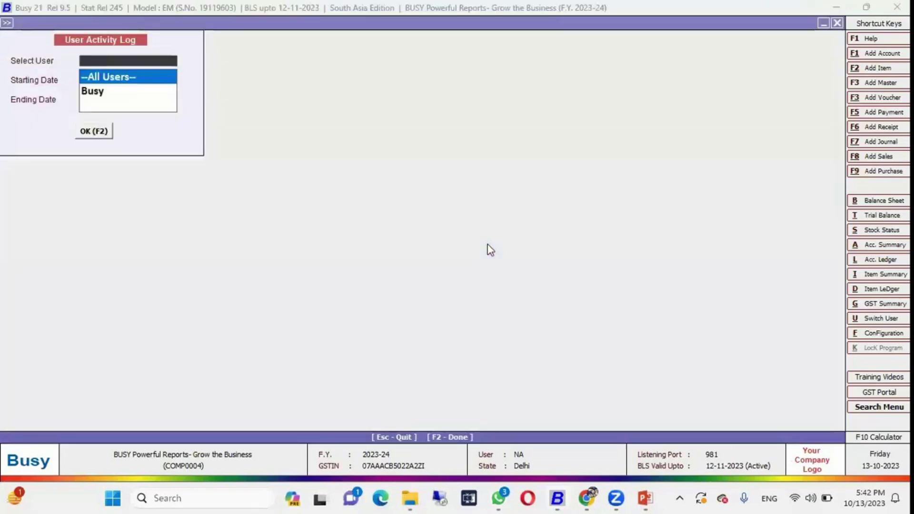
pyautogui.press('Return')
pyautogui.press('Return')
pyautogui.press('Return')
pyautogui.press('Return')
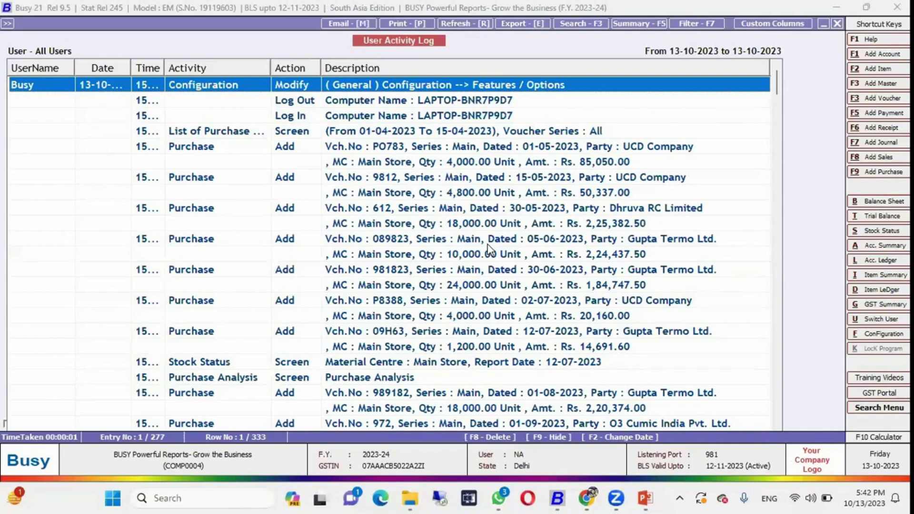
# Step: Close the User Activity Log, expand Voucher Numbering Reports and look through its entries from Blank to Cancelled Voucher Nos
pyautogui.press('Escape')
pyautogui.press('Escape')
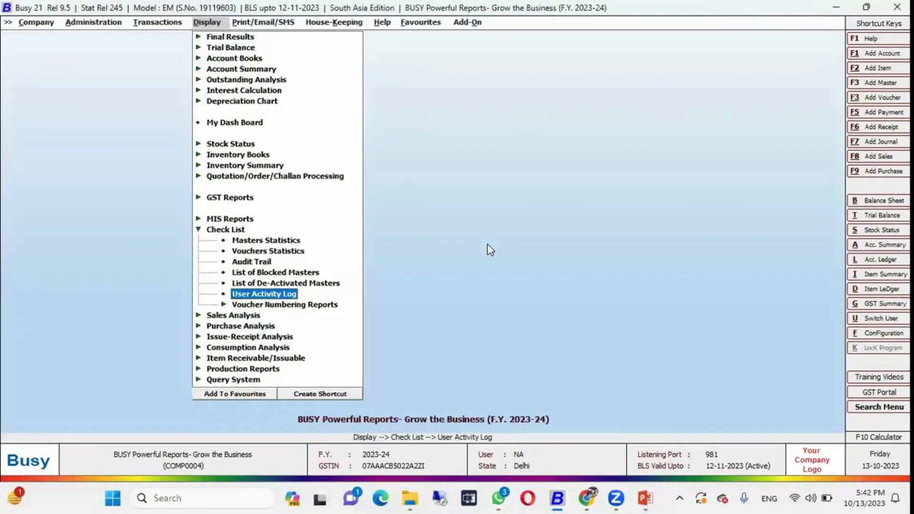
pyautogui.press('Down')
pyautogui.press('Return')
pyautogui.press('Down')
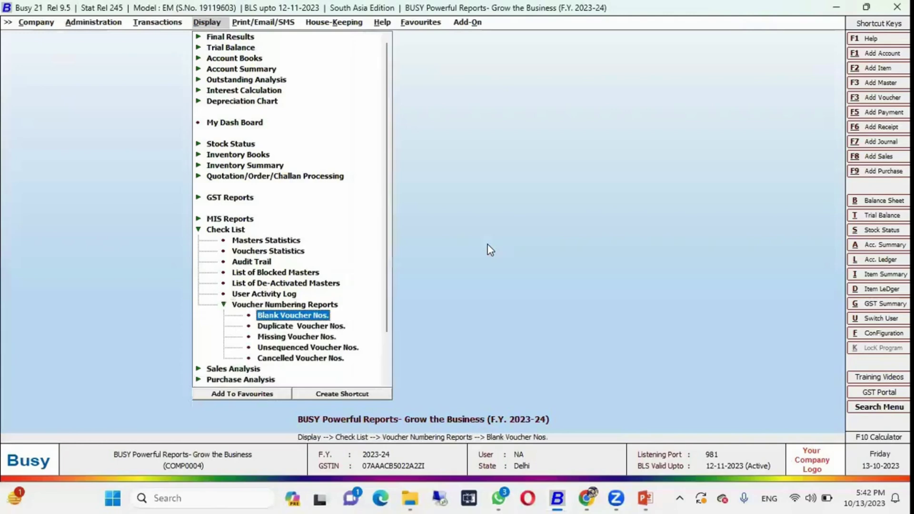
pyautogui.press('Down')
pyautogui.press('Up')
pyautogui.press('Down')
pyautogui.press('Down')
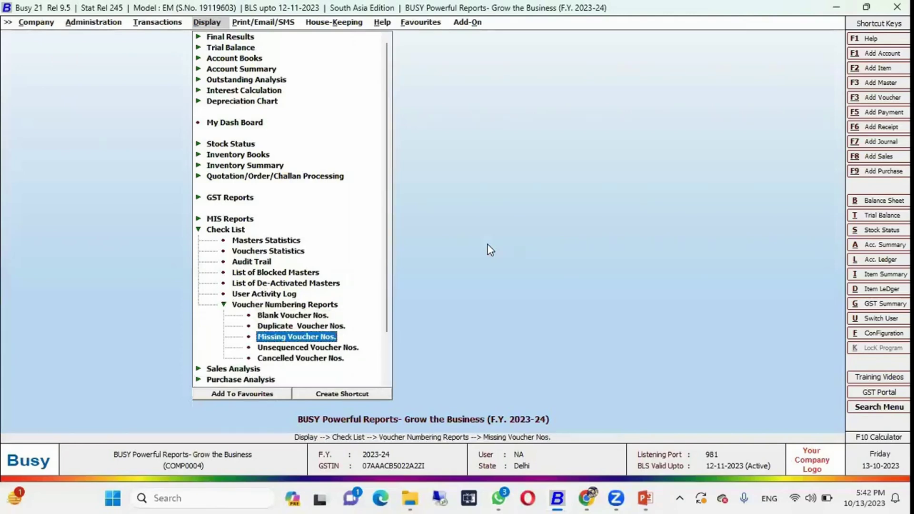
pyautogui.press('Down')
pyautogui.press('Down')
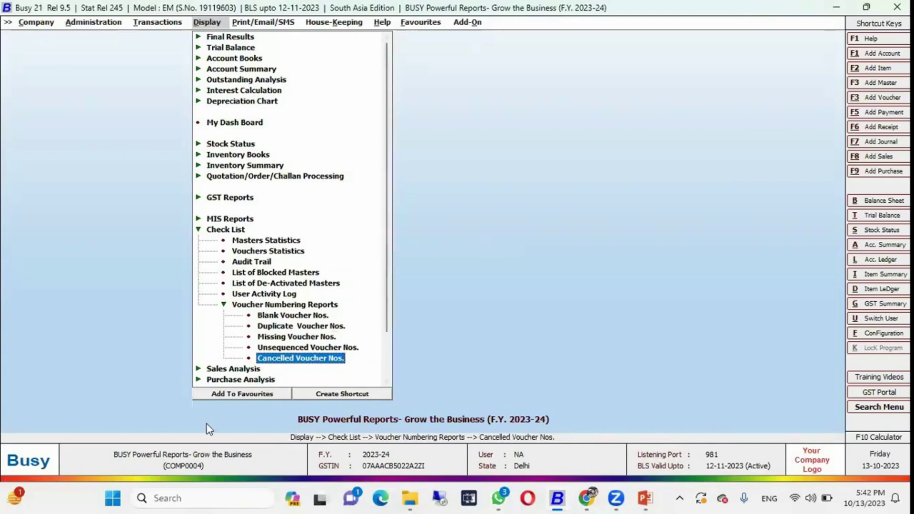
# Step: Generate the Duplicate Voucher Nos. report for Sales Quotation vouchers of all series from 1-4-2023 to 4-9-2023
pyautogui.hotkey('alt', 'Tab')
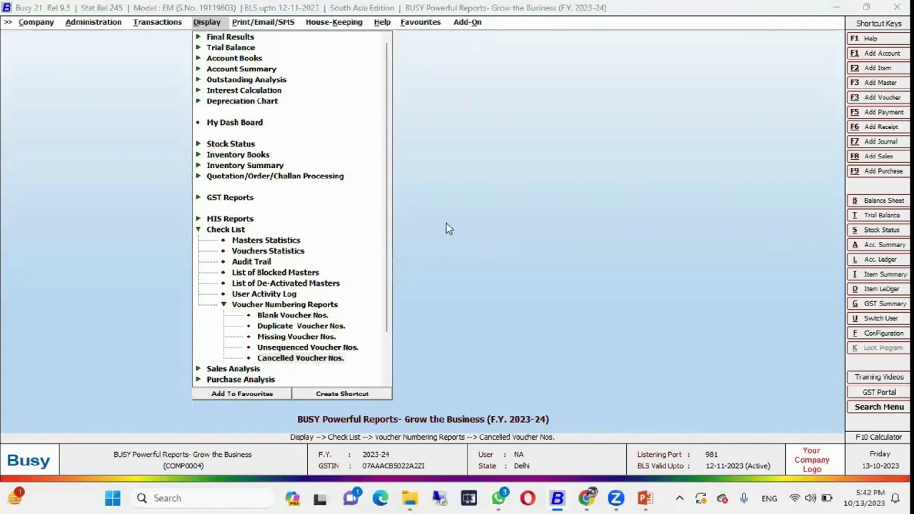
pyautogui.click(301, 326)
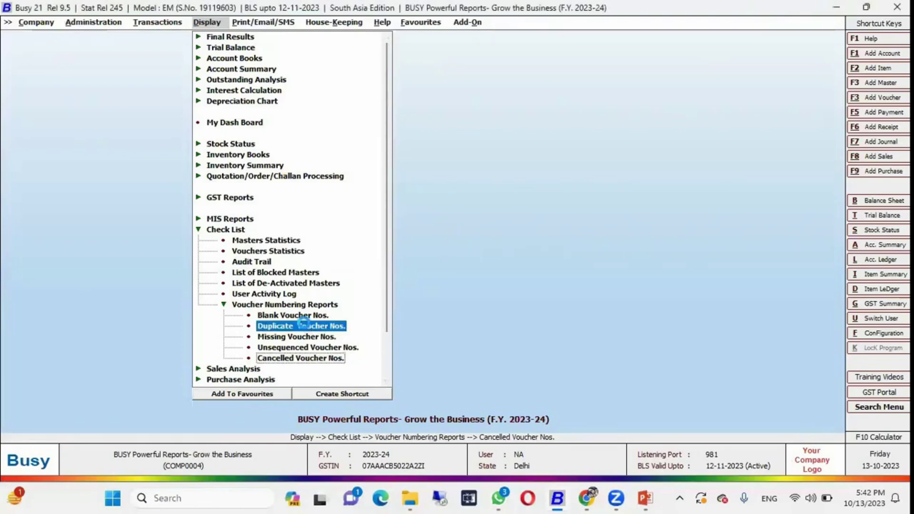
pyautogui.press('Return')
pyautogui.press('Return')
pyautogui.press('Return')
pyautogui.press('Return')
pyautogui.press('Return')
pyautogui.press('Return')
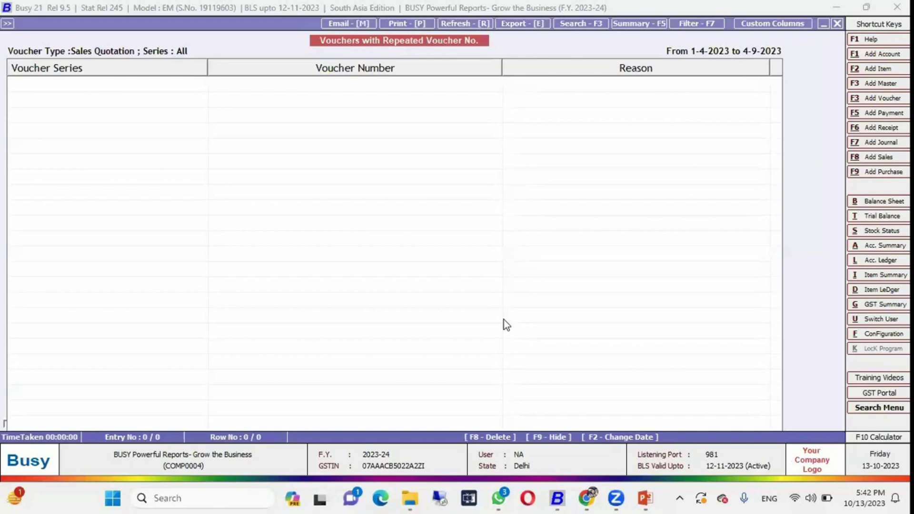
# Step: Close the repeated voucher number report and select the Unsequenced Voucher Nos. entry
pyautogui.press('Escape')
pyautogui.press('Escape')
pyautogui.press('Escape')
pyautogui.press('Down')
pyautogui.press('Down')
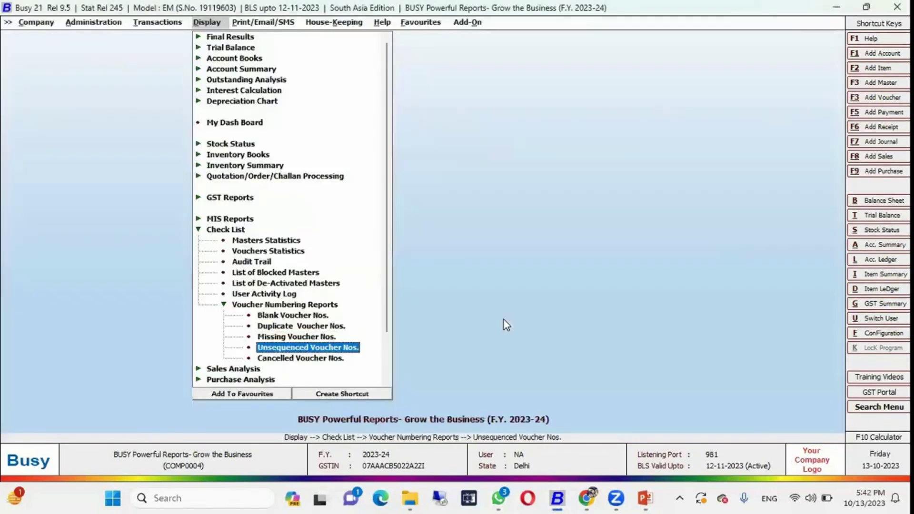
# Step: Generate the Unsequenced Voucher Nos. report for Sales vouchers of all series from 1-4-2023 to 4-9-2023
pyautogui.press('Up')
pyautogui.press('Down')
pyautogui.press('Return')
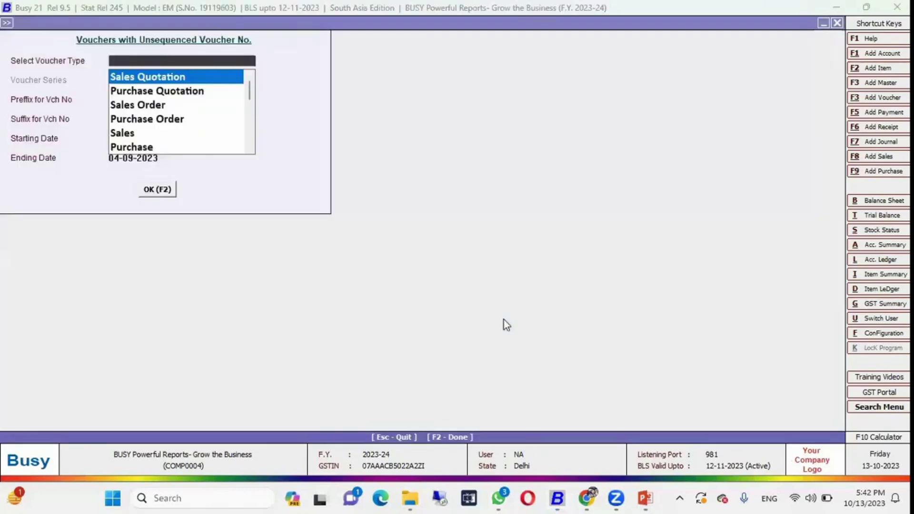
pyautogui.press('Down')
pyautogui.press('Down')
pyautogui.press('Down')
pyautogui.press('Down')
pyautogui.press('Return')
pyautogui.press('Return')
pyautogui.press('Return')
pyautogui.press('Return')
pyautogui.press('Return')
pyautogui.press('Return')
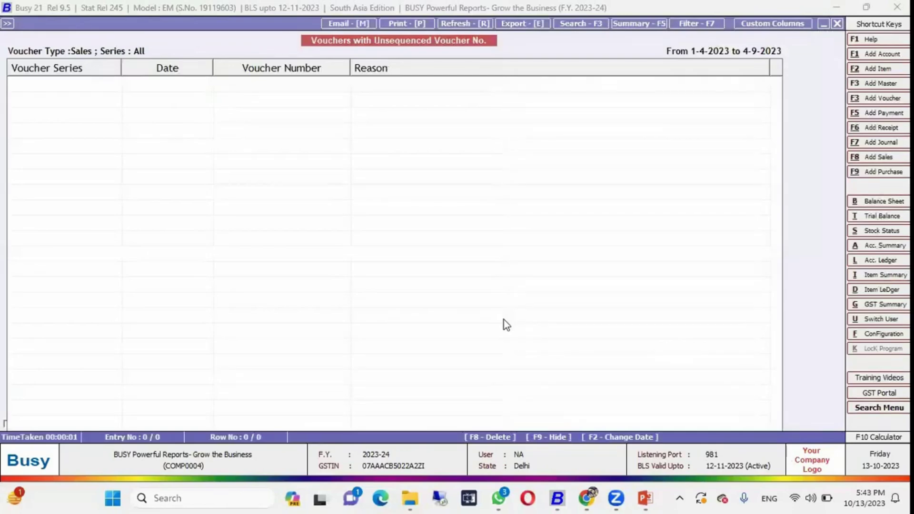
# Step: Close the unsequenced voucher report and collapse the Voucher Numbering Reports and Check List groups
pyautogui.press('Escape')
pyautogui.press('Escape')
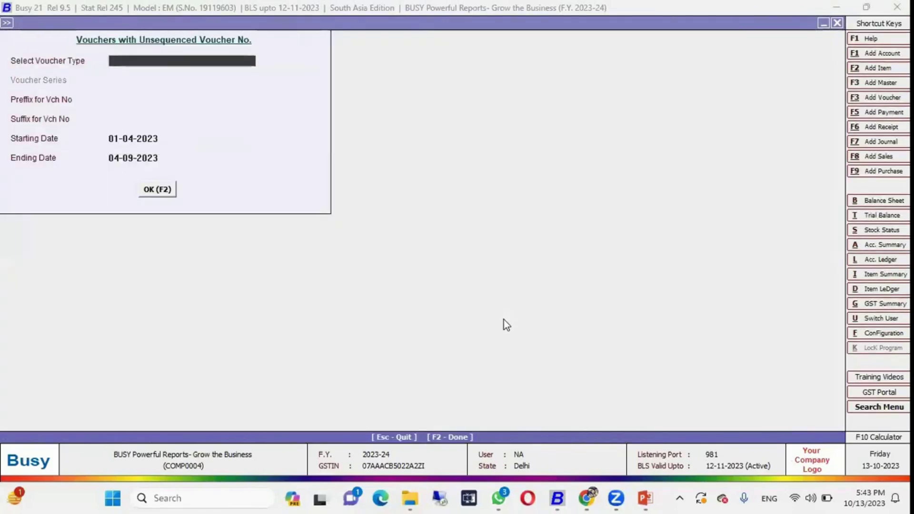
pyautogui.press('Escape')
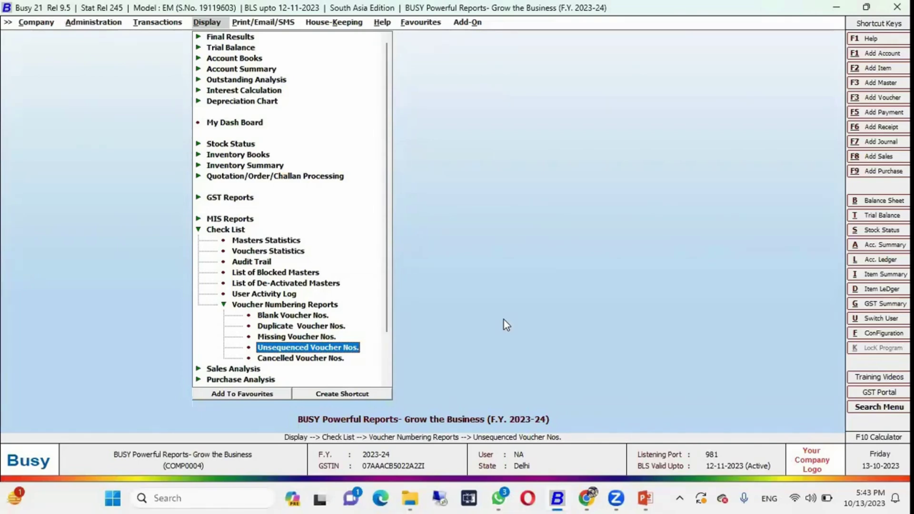
pyautogui.press('Up')
pyautogui.press('Up')
pyautogui.press('Up')
pyautogui.press('Up')
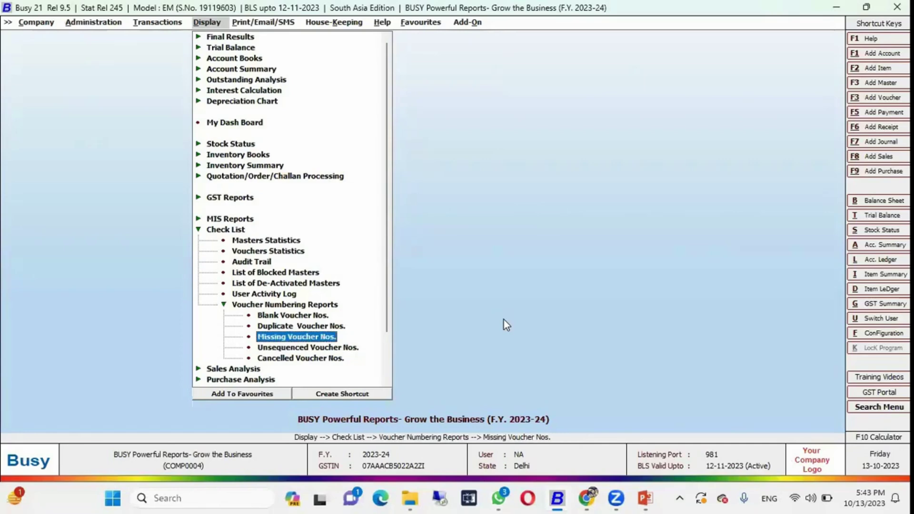
pyautogui.press('Return')
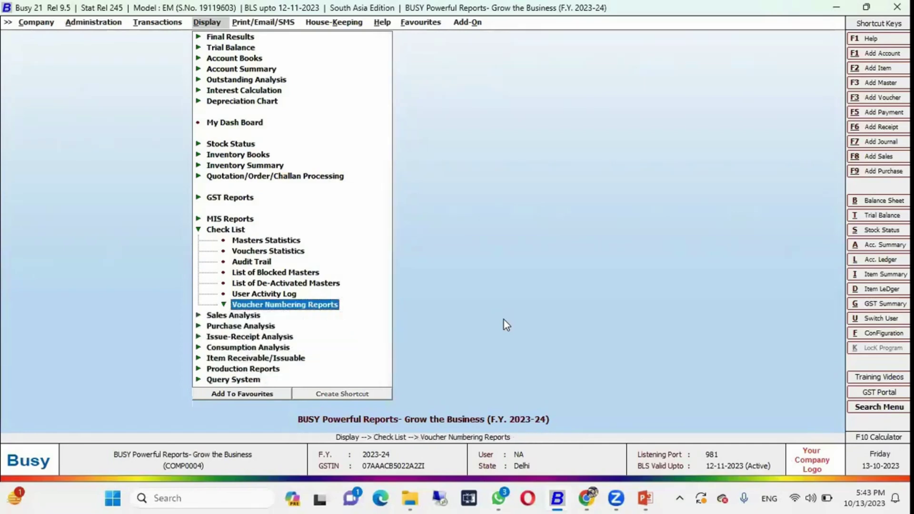
pyautogui.click(224, 230)
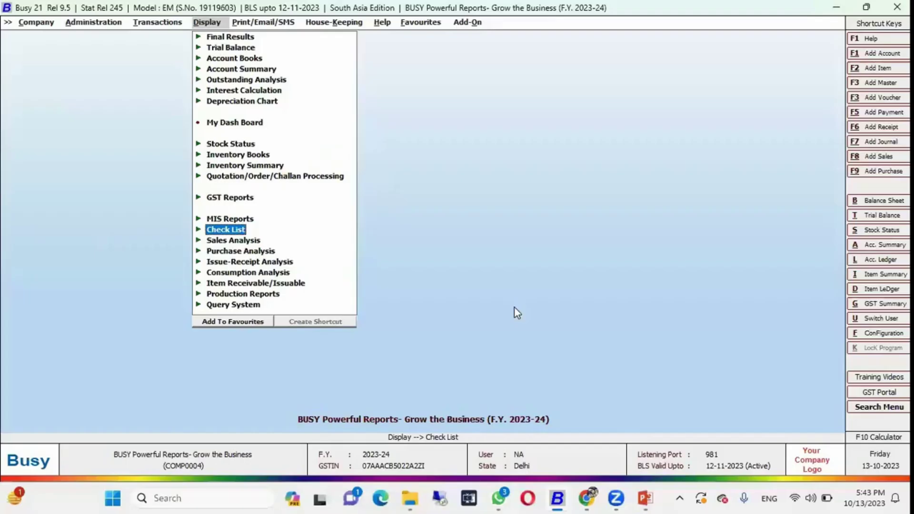
# Step: Generate the alphabetical closing trial balance, balances only, for all accounts as on 04-09-2023
pyautogui.press('Up')
pyautogui.press('Up')
pyautogui.press('Up')
pyautogui.press('Up')
pyautogui.press('Up')
pyautogui.press('Up')
pyautogui.press('Up')
pyautogui.press('Up')
pyautogui.press('Up')
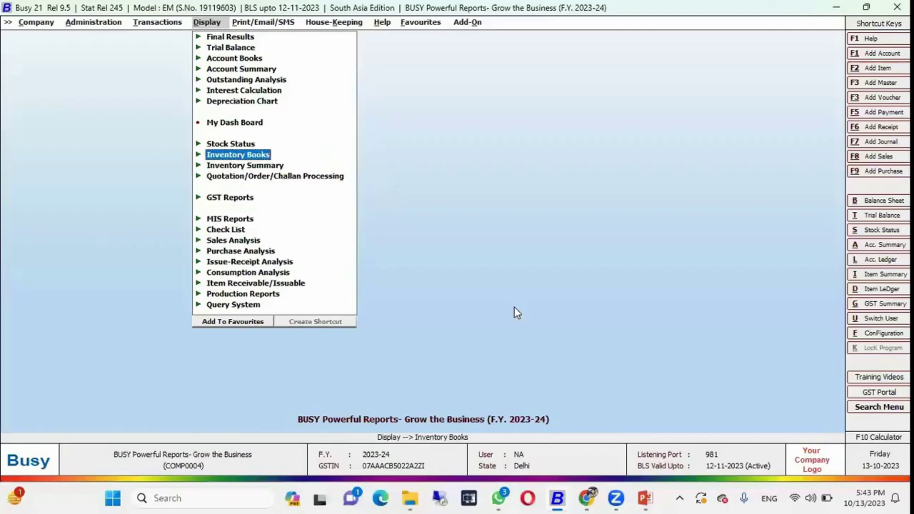
pyautogui.press('Up')
pyautogui.press('Up')
pyautogui.press('Up')
pyautogui.press('Up')
pyautogui.press('Return')
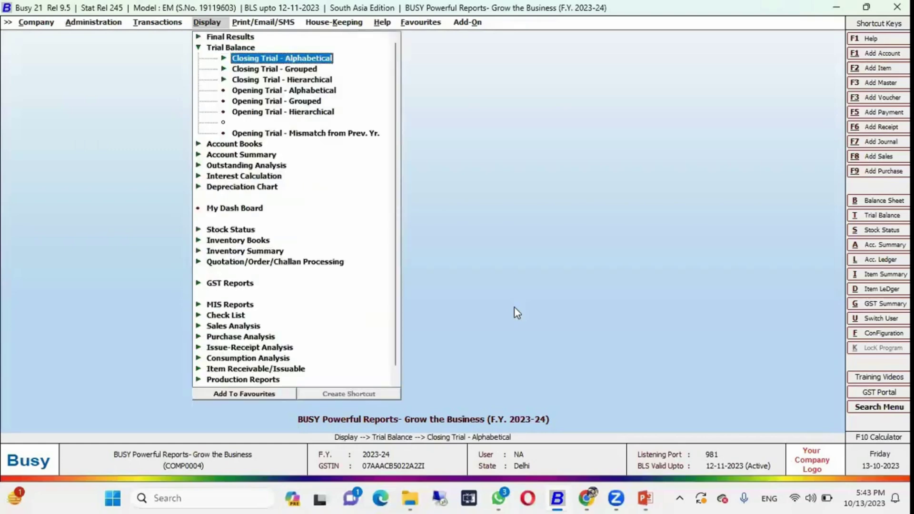
pyautogui.press('Return')
pyautogui.press('Return')
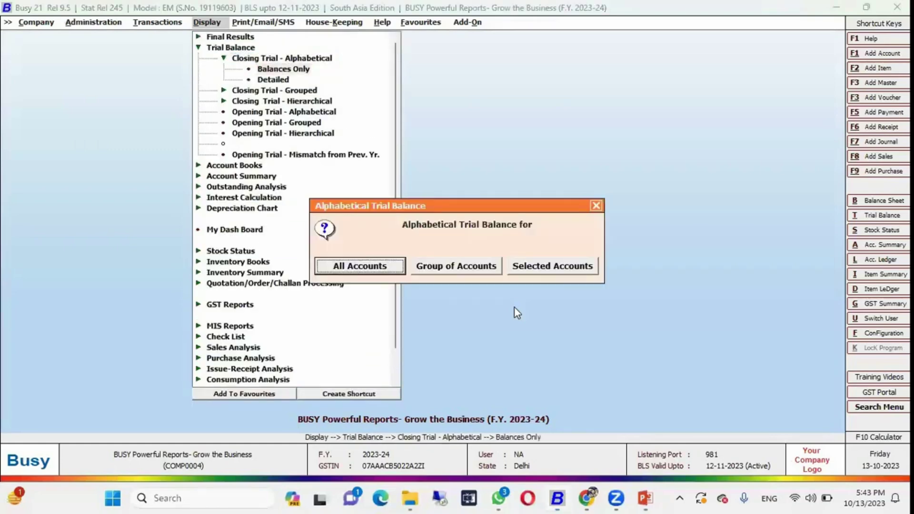
pyautogui.press('Return')
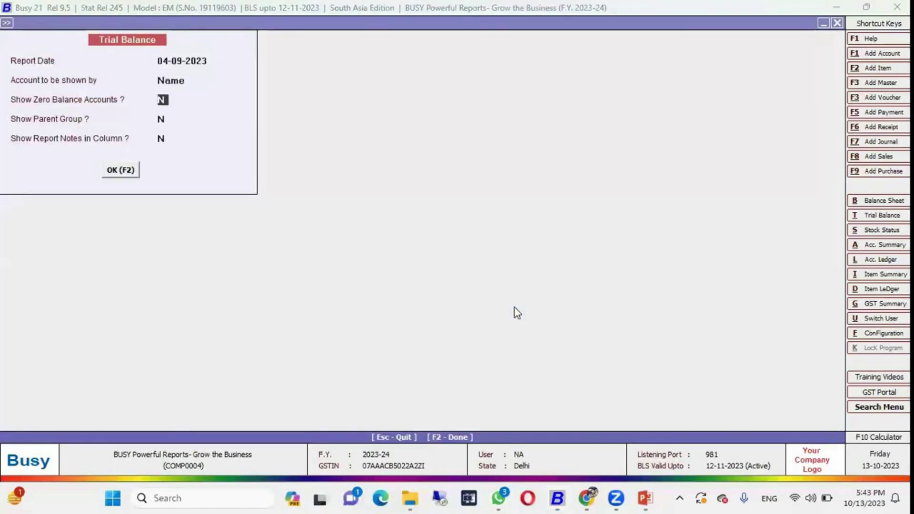
pyautogui.press('F2')
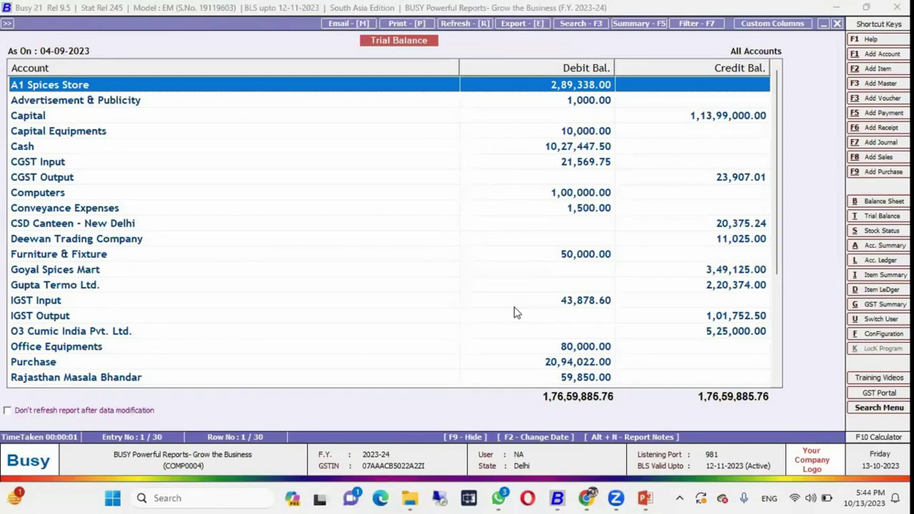
# Step: Drill down from A1 Spices Store to its account ledger and the 03-04-2023 sales voucher, then return to the ledger
pyautogui.press('Return')
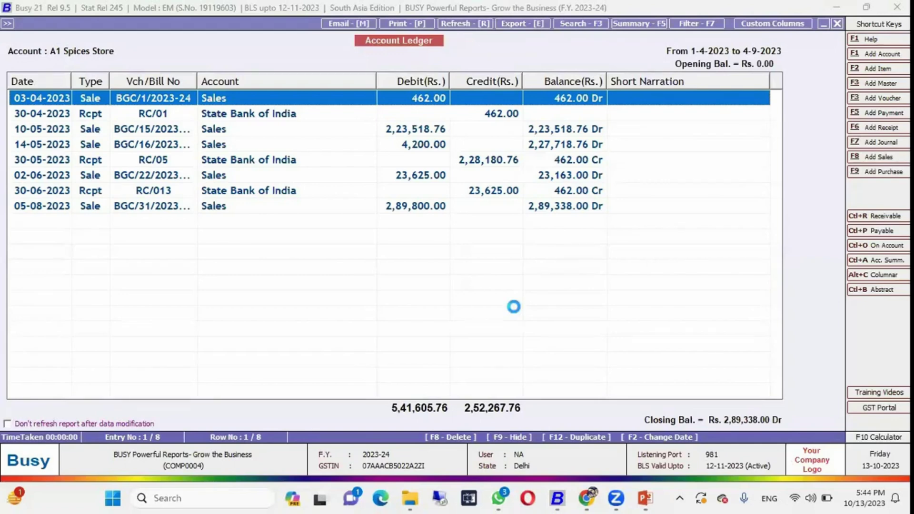
pyautogui.press('Return')
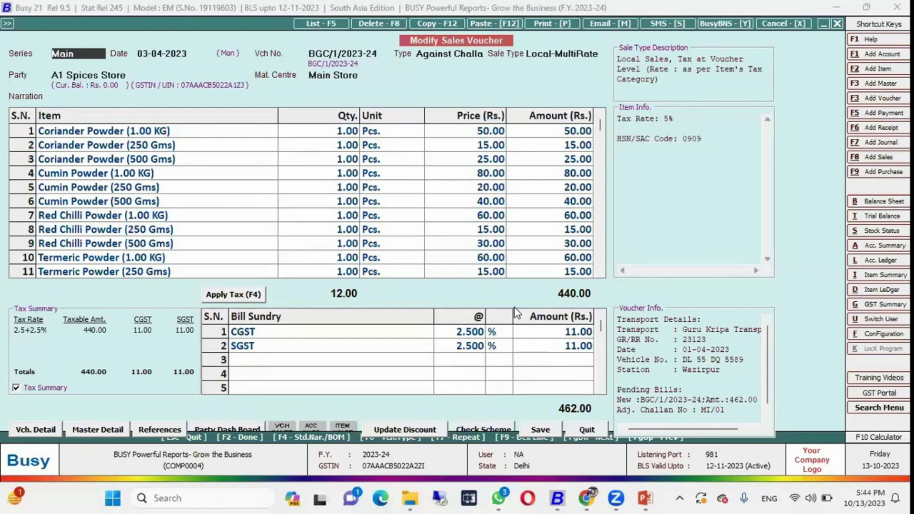
pyautogui.press('Escape')
pyautogui.press('Escape')
pyautogui.press('Escape')
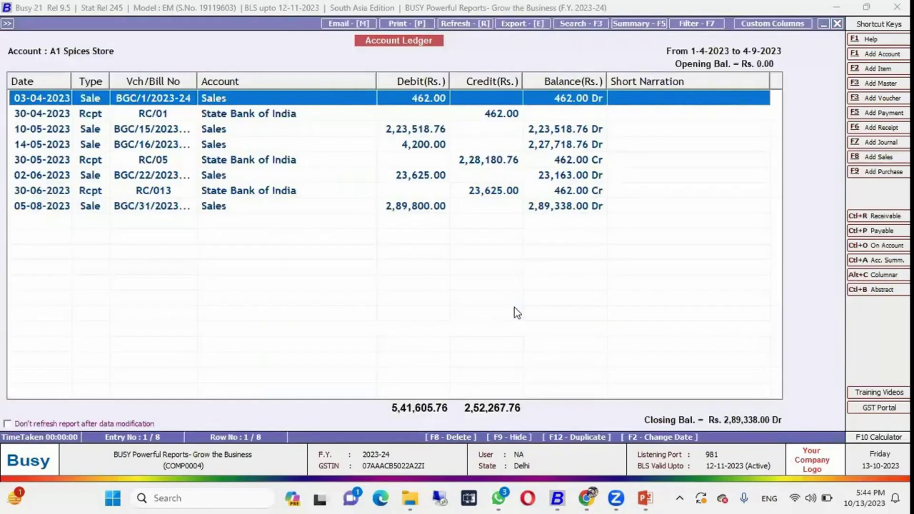
# Step: Close the A1 Spices Store ledger and the trial balance, and collapse the Trial Balance reports
pyautogui.press('Escape')
pyautogui.press('Escape')
pyautogui.press('Escape')
pyautogui.press('Escape')
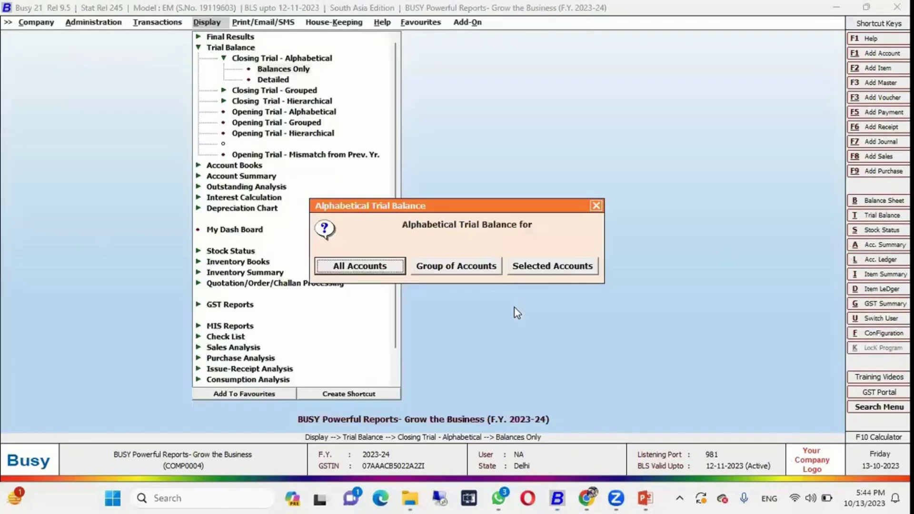
pyautogui.press('Left')
# Step: Generate the vertical Monthly Summary from Account Summary for the single account A1 Spices Store
pyautogui.press('Down')
pyautogui.press('Down')
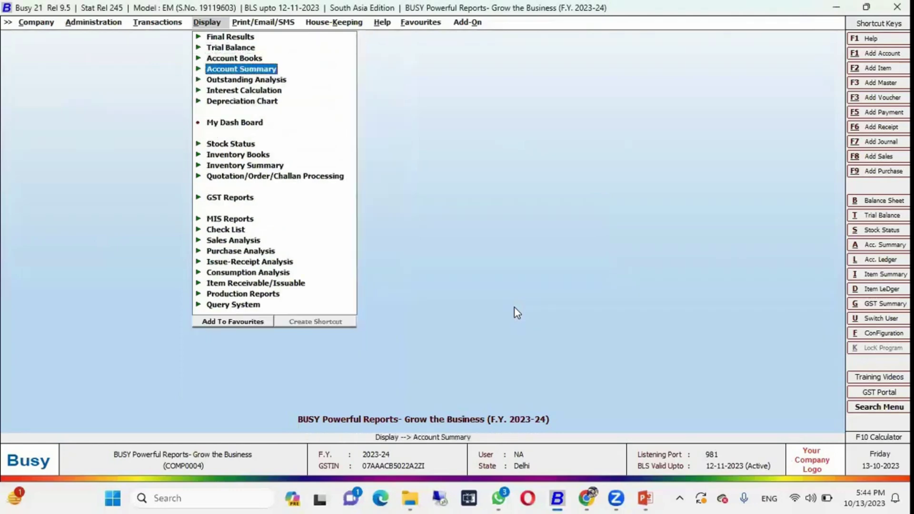
pyautogui.press('Right')
pyautogui.press('Down')
pyautogui.press('Down')
pyautogui.press('Down')
pyautogui.press('Down')
pyautogui.press('Up')
pyautogui.press('Right')
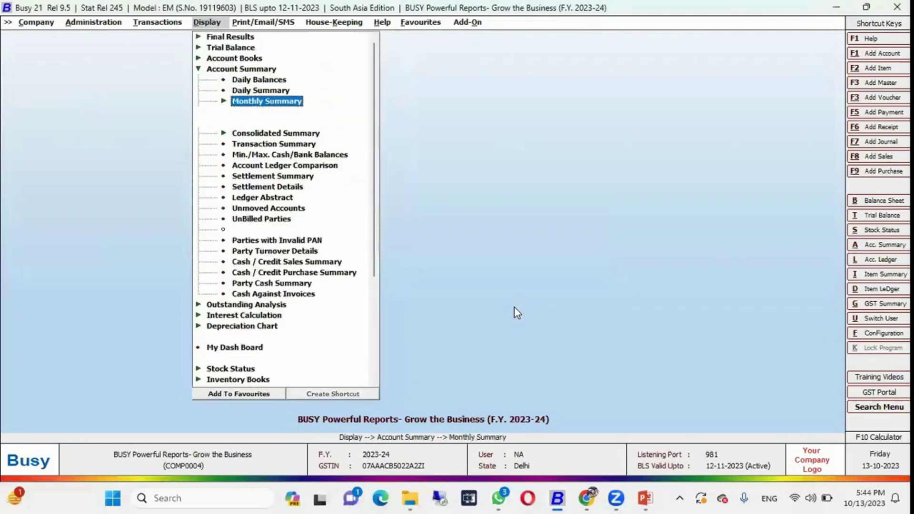
pyautogui.press('Down')
pyautogui.press('Return')
pyautogui.press('Escape')
pyautogui.press('Return')
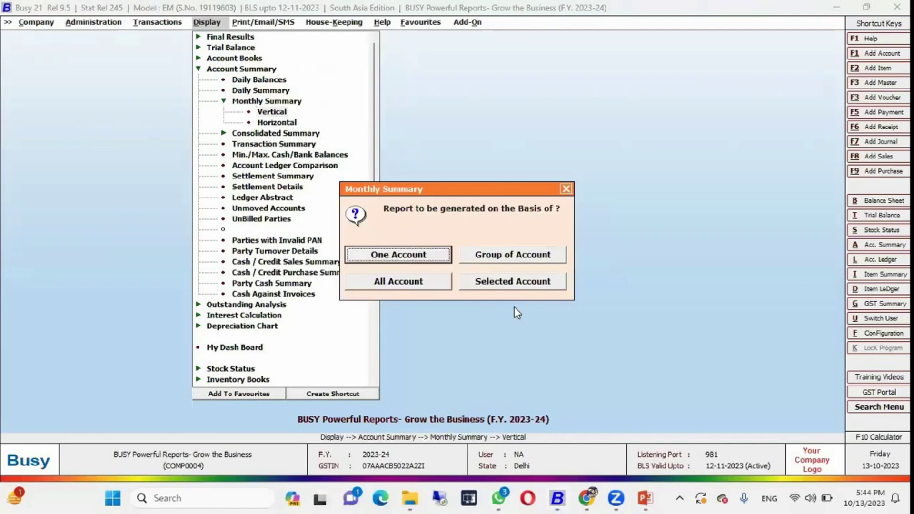
pyautogui.press('Return')
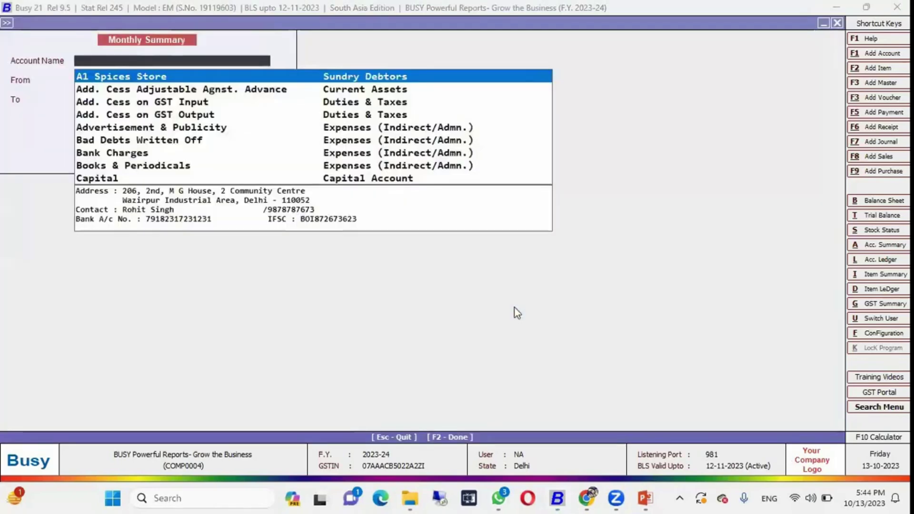
pyautogui.press('Return')
pyautogui.press('Return')
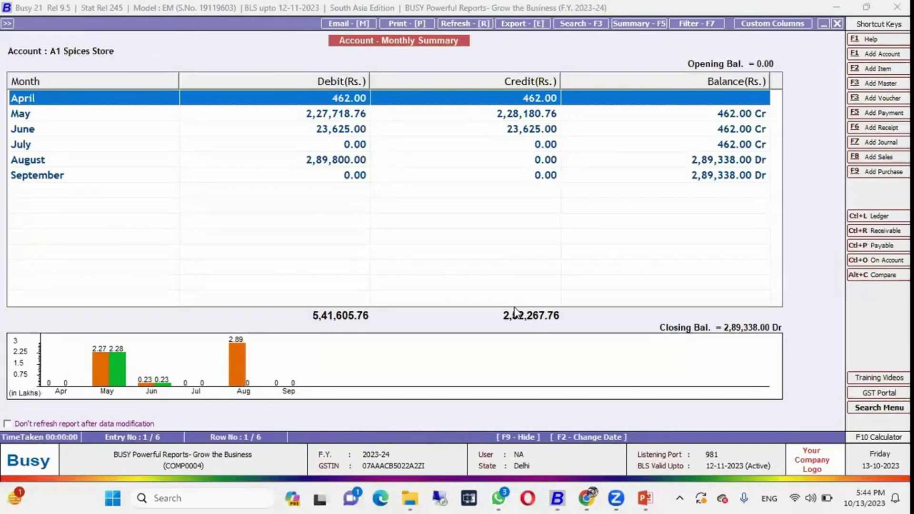
# Step: Look through the April to September rows and drill down from June to the ledger and its 02-06-2023 sales voucher
pyautogui.press('Down')
pyautogui.press('Down')
pyautogui.press('Down')
pyautogui.press('Down')
pyautogui.press('Down')
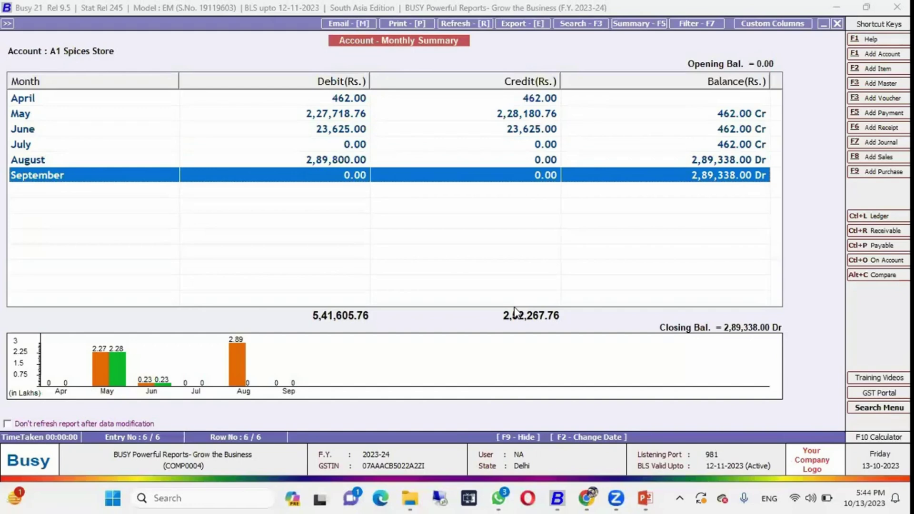
pyautogui.press('Up')
pyautogui.press('Up')
pyautogui.press('Up')
pyautogui.press('Return')
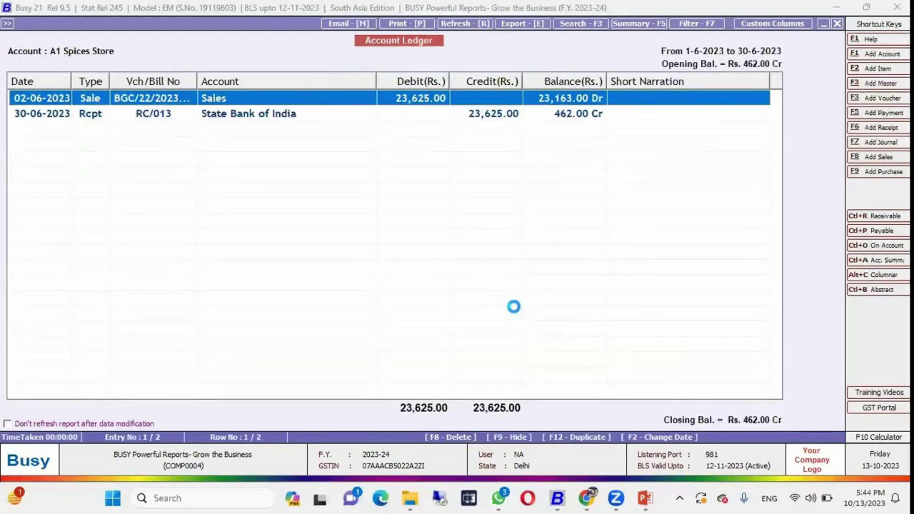
pyautogui.press('Return')
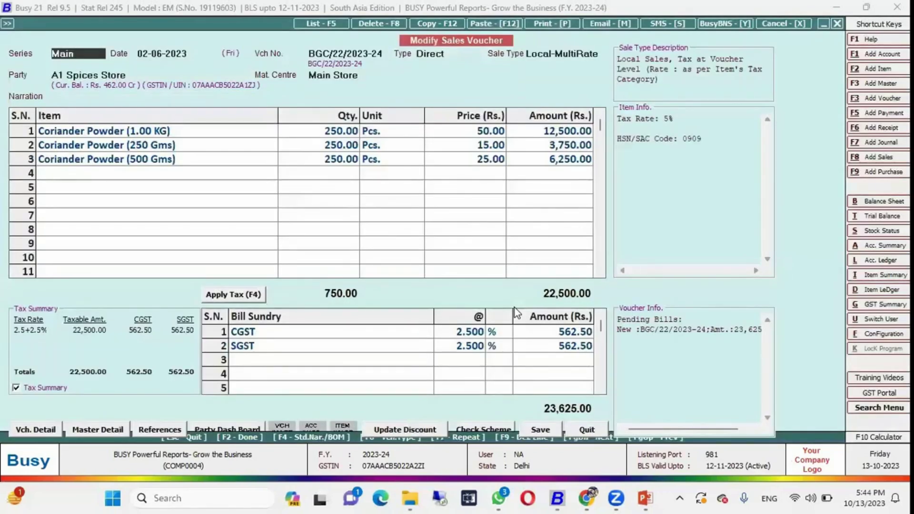
# Step: Close the sales voucher, the June ledger and the account's Monthly Summary
pyautogui.press('Escape')
pyautogui.press('Escape')
pyautogui.press('Escape')
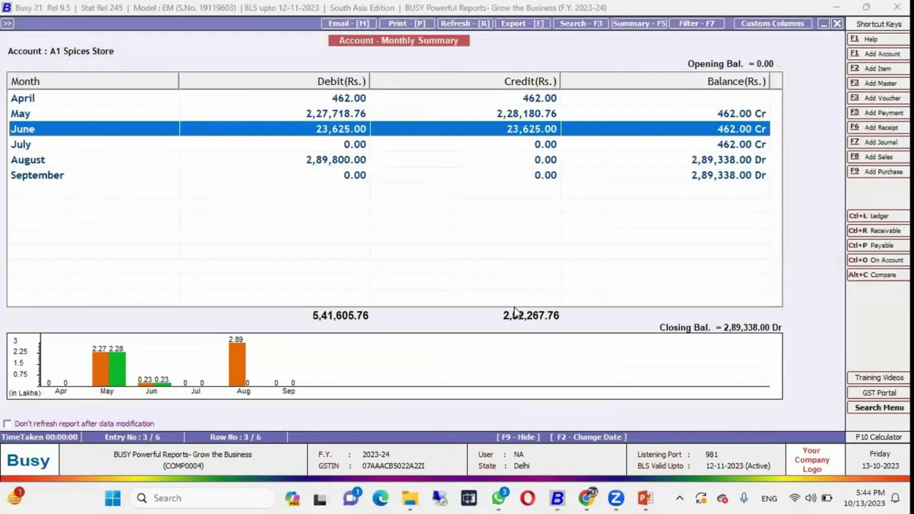
pyautogui.press('Escape')
pyautogui.press('Escape')
pyautogui.press('Escape')
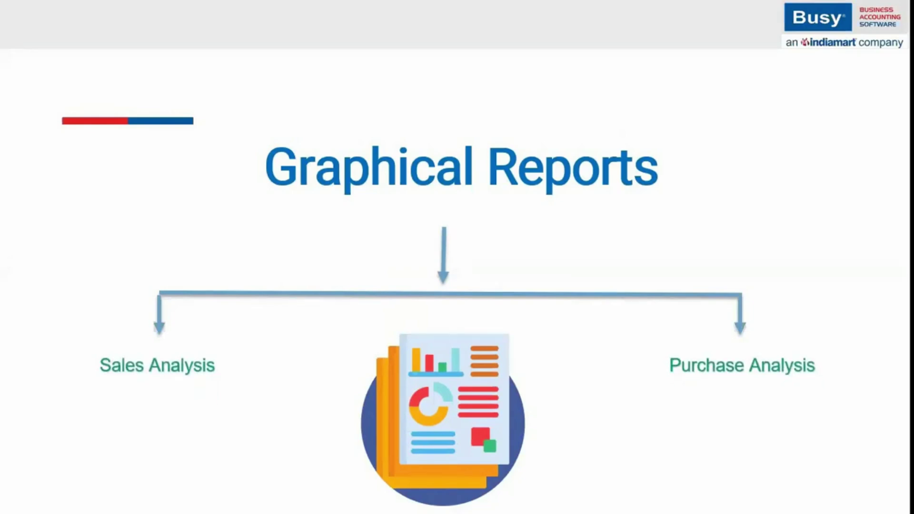
# Step: Switch from the slide show back to Busy and expand the Sales Analysis reports
pyautogui.hotkey('alt', 'Tab')
pyautogui.press('Tab')
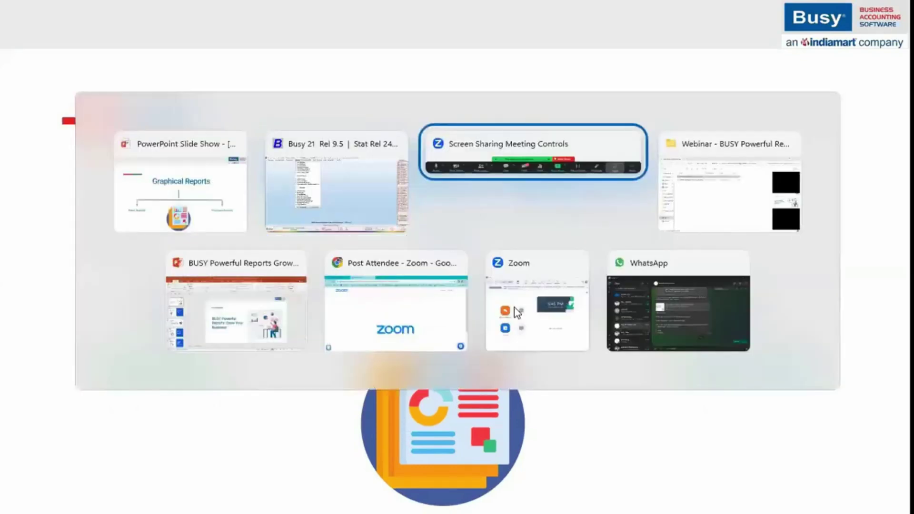
pyautogui.hotkey('alt', 'shift', 'Tab')
pyautogui.press('Down')
pyautogui.press('Down')
pyautogui.press('Down')
pyautogui.press('Down')
pyautogui.press('Down')
pyautogui.press('Down')
pyautogui.press('Down')
pyautogui.press('Down')
pyautogui.press('Down')
pyautogui.press('Down')
pyautogui.press('Down')
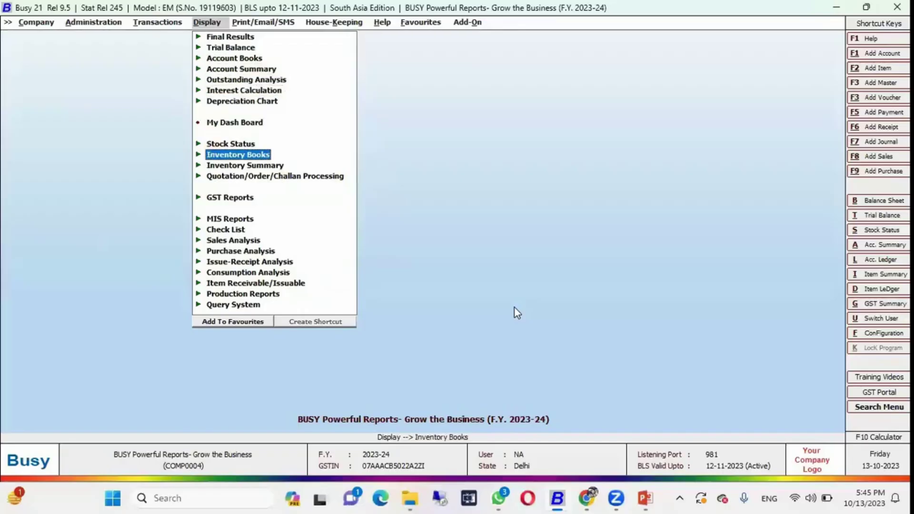
pyautogui.press('Up')
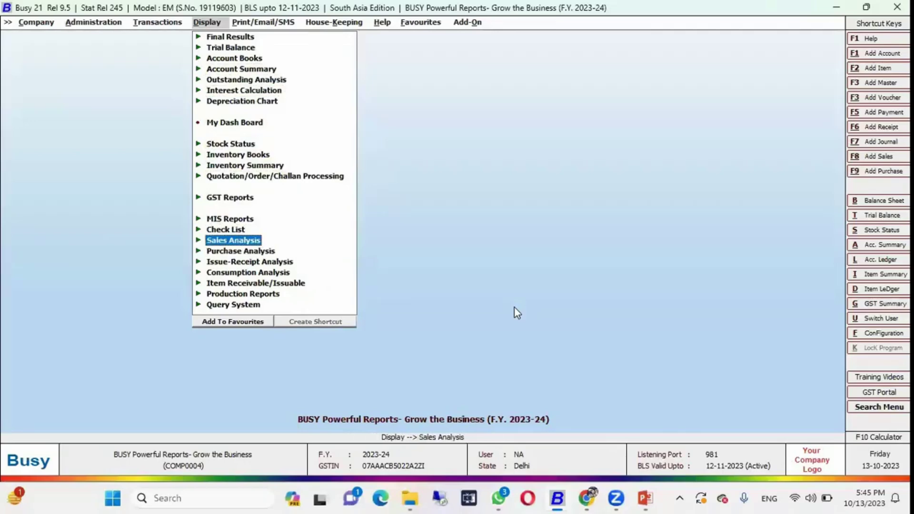
pyautogui.press('Return')
pyautogui.press('Down')
pyautogui.press('Up')
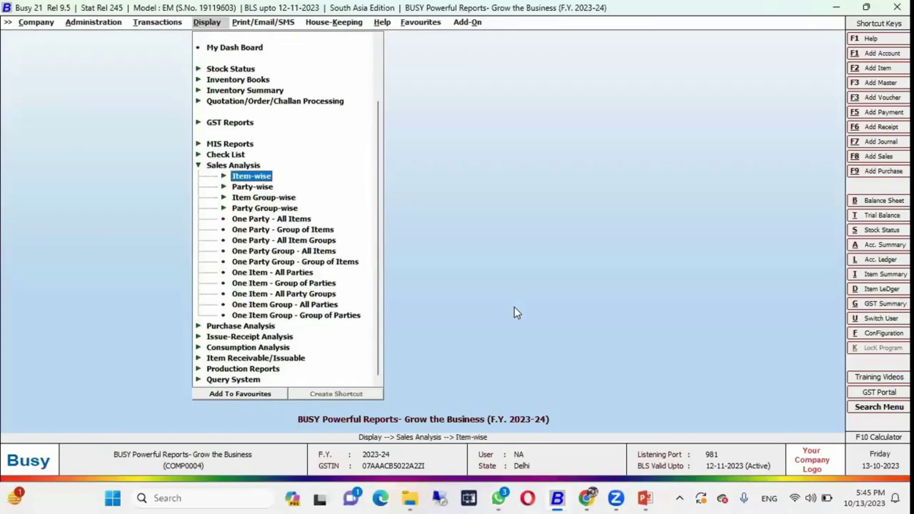
# Step: Generate the item-wise Standard-Monthly sales analysis for all items and all parties, with items shown by name
pyautogui.press('Return')
pyautogui.press('Down')
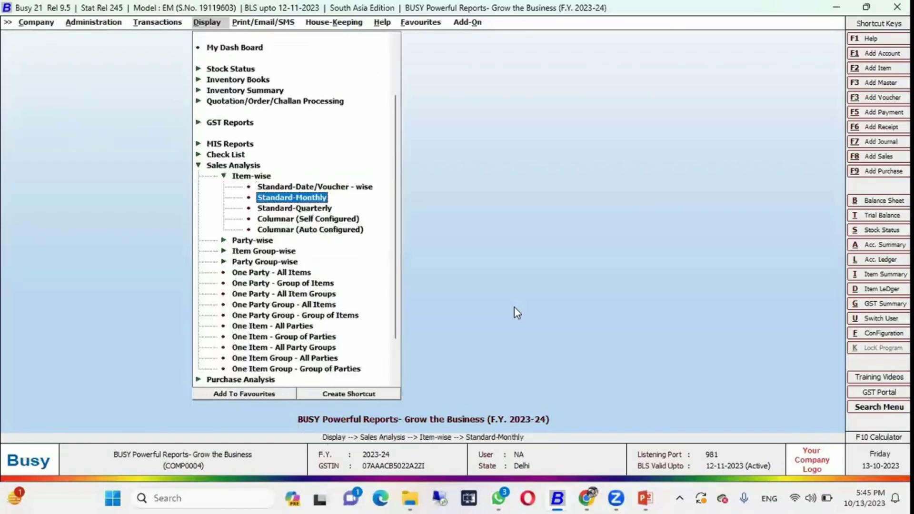
pyautogui.press('Return')
pyautogui.press('Return')
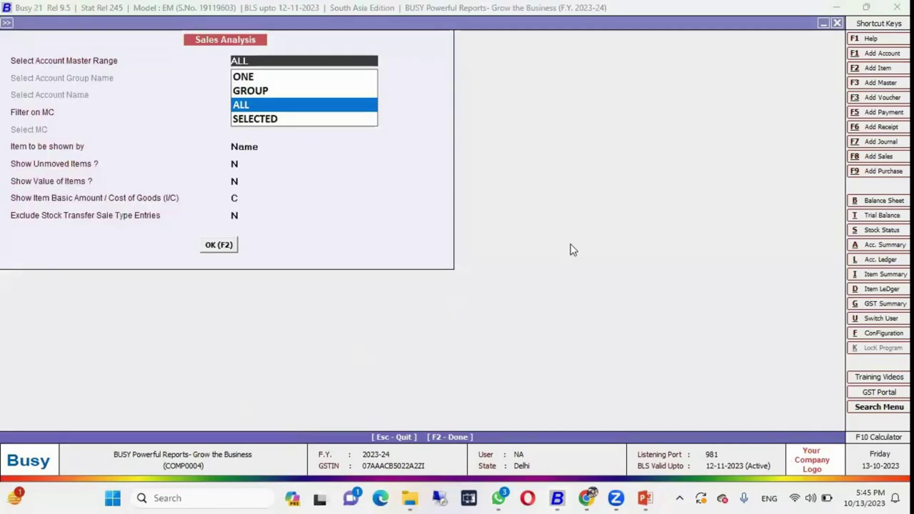
pyautogui.press('F2')
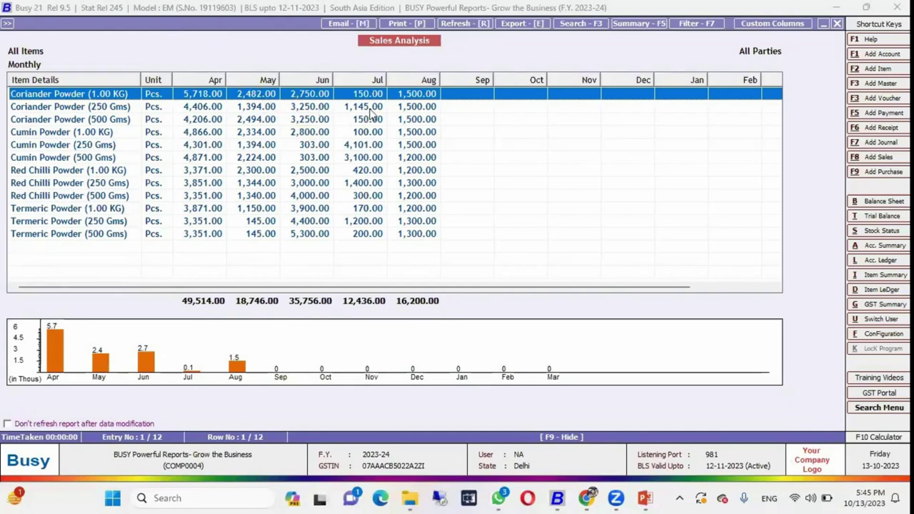
# Step: Widen the April to August columns of the item-wise monthly Sales Analysis report
pyautogui.moveTo(441, 75); pyautogui.dragTo(455, 76)
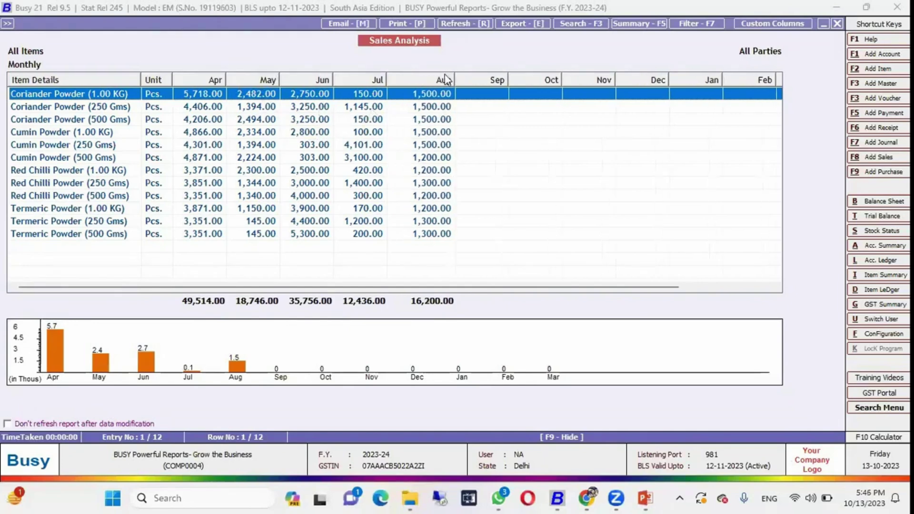
pyautogui.moveTo(387, 76); pyautogui.dragTo(398, 76)
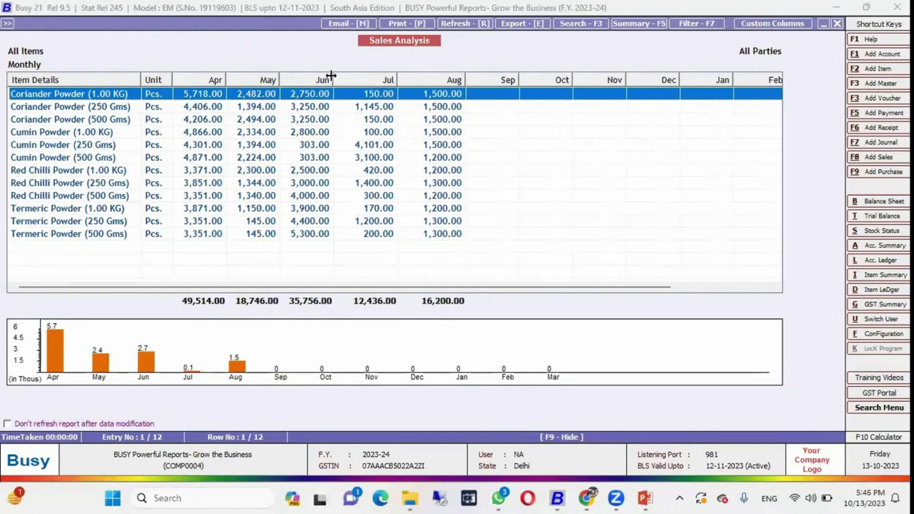
pyautogui.moveTo(333, 76); pyautogui.dragTo(343, 76)
pyautogui.moveTo(280, 76); pyautogui.dragTo(288, 75)
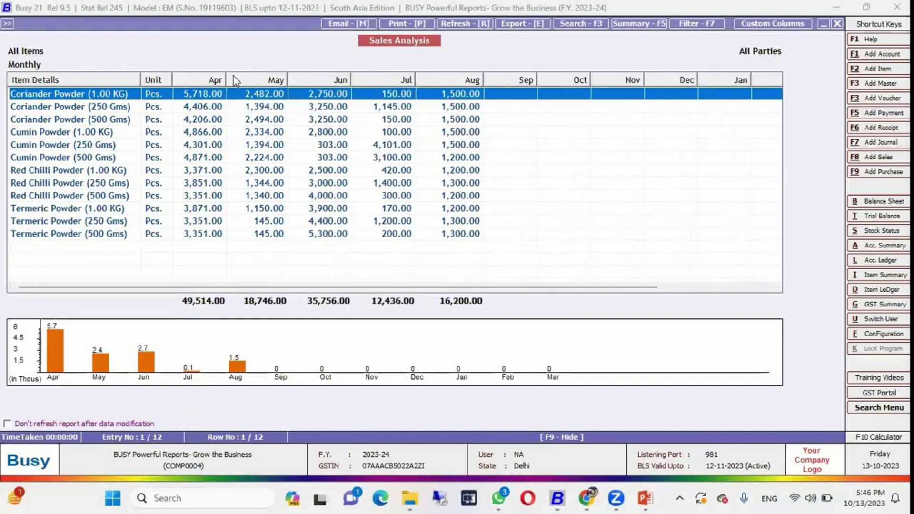
pyautogui.moveTo(226, 76); pyautogui.dragTo(233, 76)
# Step: Examine the monthly sales bar graph for the Coriander Powder pack sizes, reading the bars for the 1.00 KG item
pyautogui.click(54, 372)
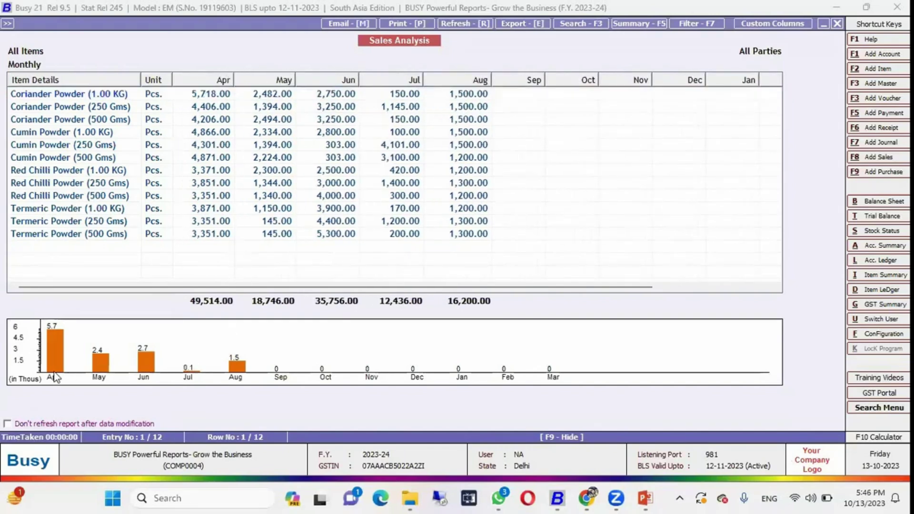
pyautogui.click(76, 97)
pyautogui.press('Down')
pyautogui.press('Down')
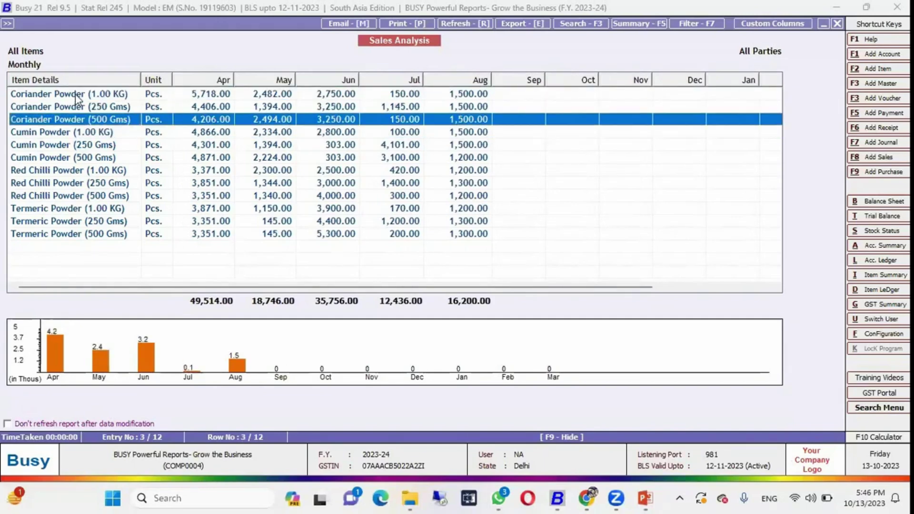
pyautogui.press('Up')
pyautogui.press('Up')
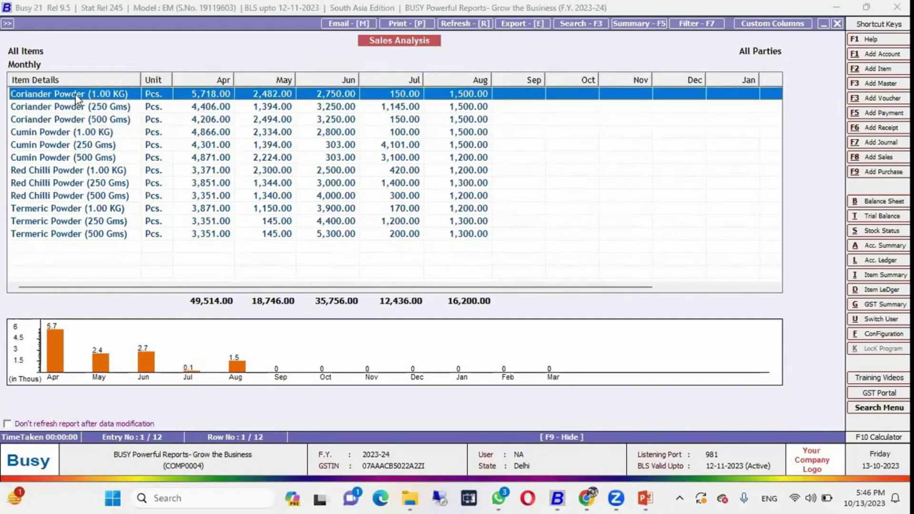
pyautogui.click(29, 370)
pyautogui.moveTo(100, 367)
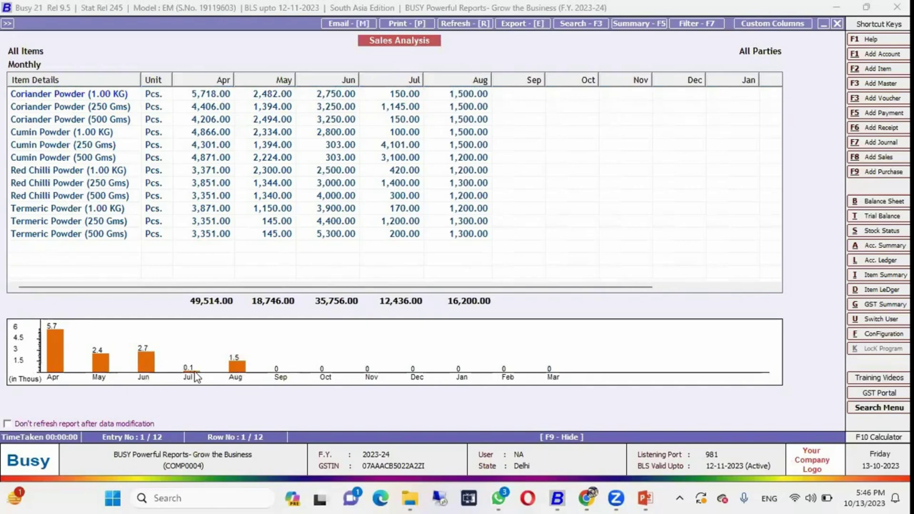
pyautogui.moveTo(235, 369)
pyautogui.moveTo(51, 361)
pyautogui.moveTo(78, 335)
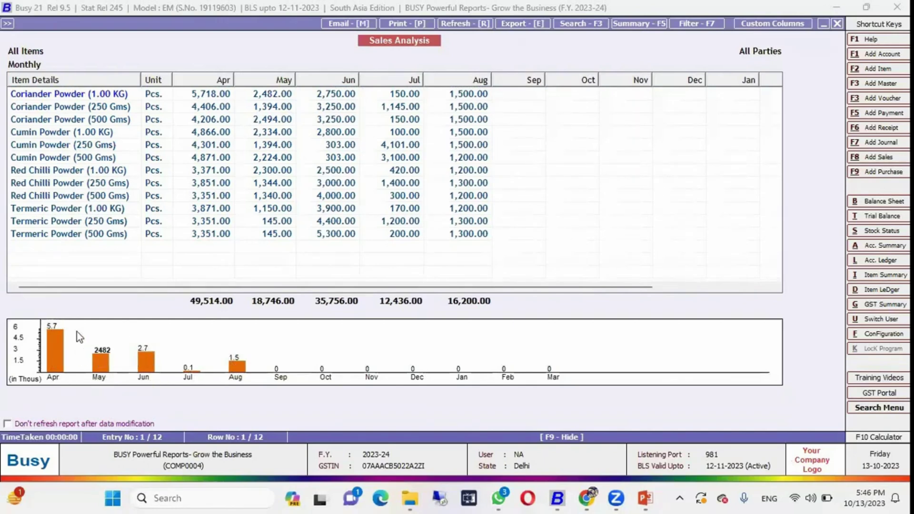
# Step: Open the full graphical view for Coriander Powder (1.00 KG) and step through the items up to Termeric Powder (500 Gms)
pyautogui.click(161, 333)
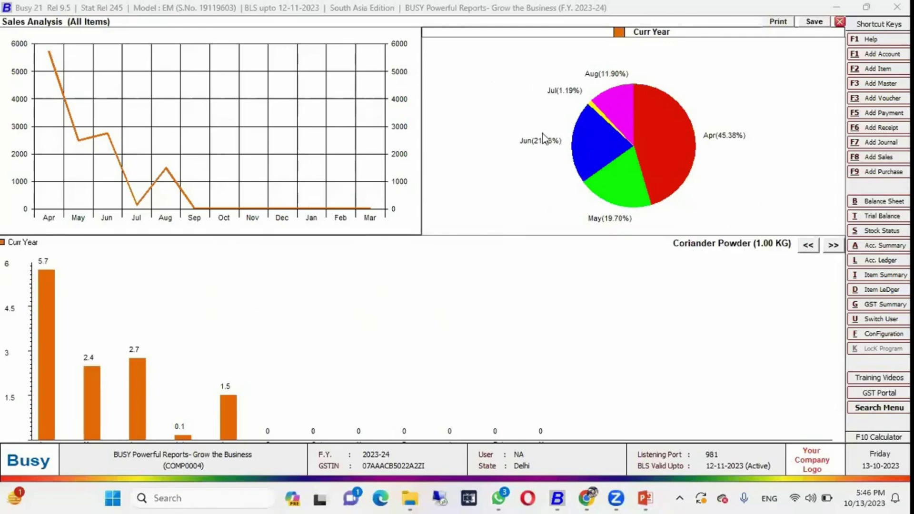
pyautogui.moveTo(141, 380)
pyautogui.click(834, 245)
pyautogui.click(834, 246)
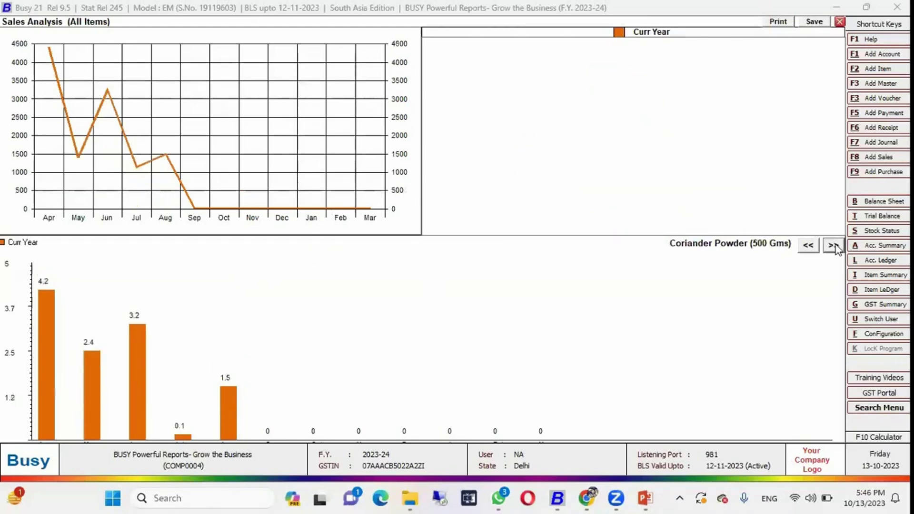
pyautogui.click(834, 245)
pyautogui.click(833, 246)
pyautogui.click(834, 245)
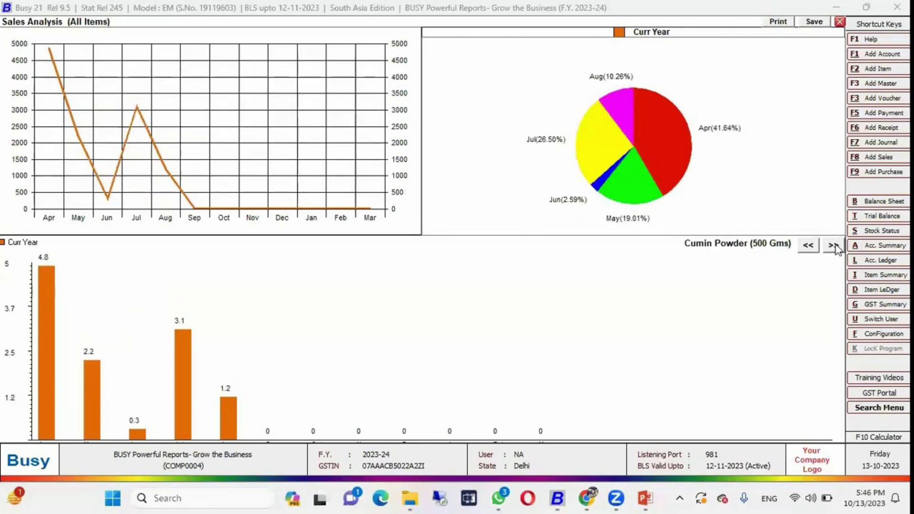
pyautogui.click(834, 245)
pyautogui.click(834, 245)
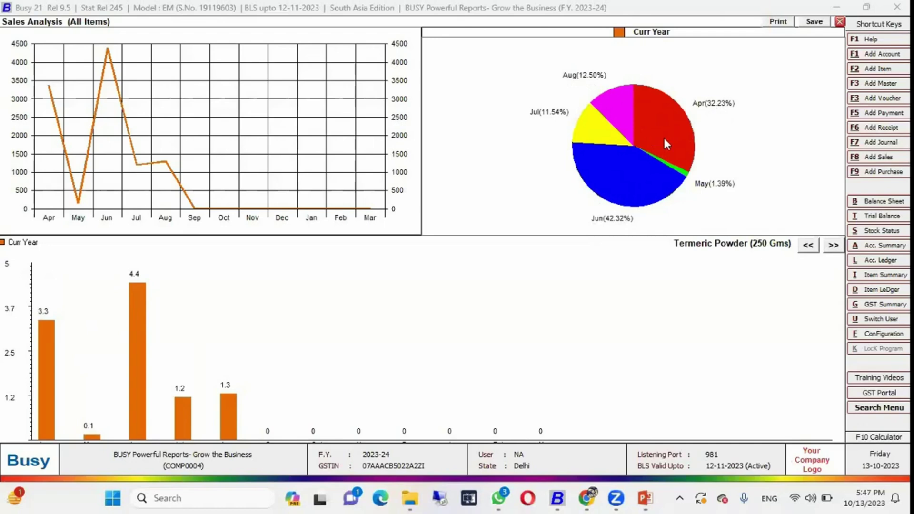
pyautogui.click(839, 247)
pyautogui.click(839, 247)
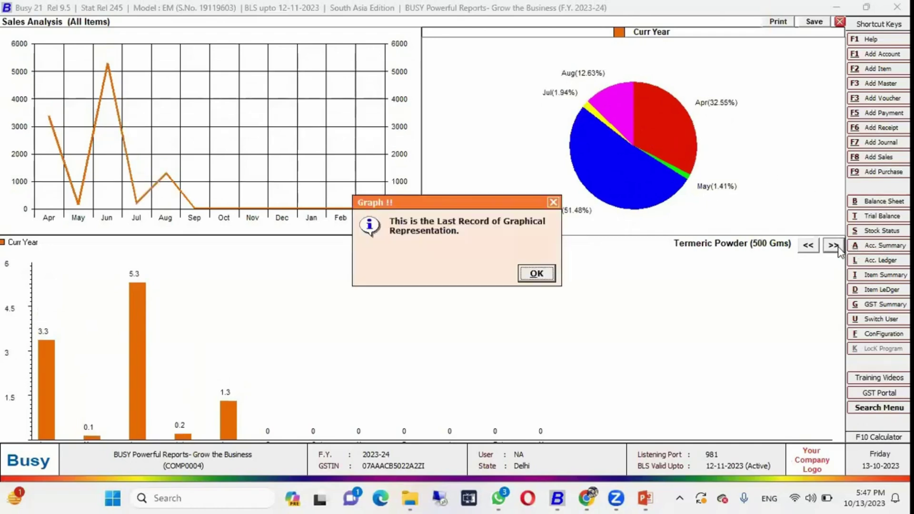
pyautogui.click(552, 203)
# Step: Close the graphical view and the item-wise monthly sales analysis
pyautogui.press('Escape')
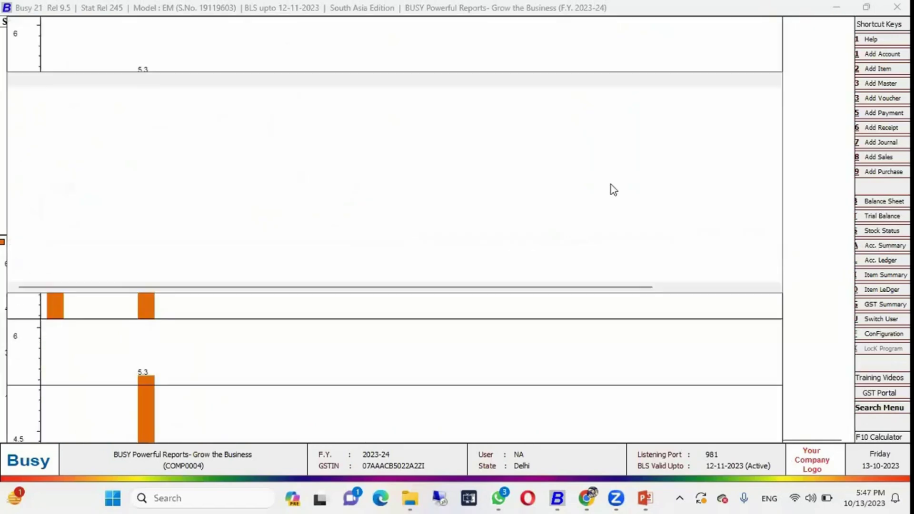
pyautogui.press('Escape')
pyautogui.press('Escape')
pyautogui.press('Escape')
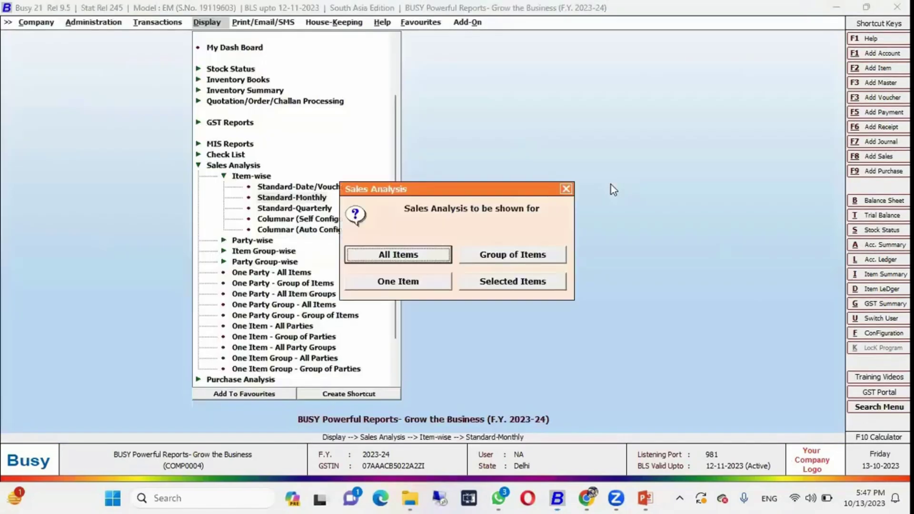
# Step: Generate the party-wise Standard-Monthly sales analysis for all parties and all items
pyautogui.press('Down')
pyautogui.press('Return')
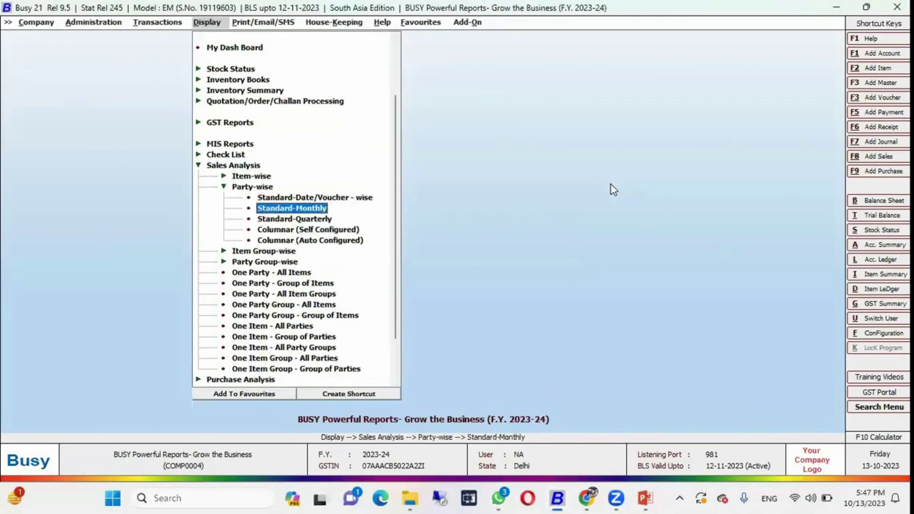
pyautogui.press('Return')
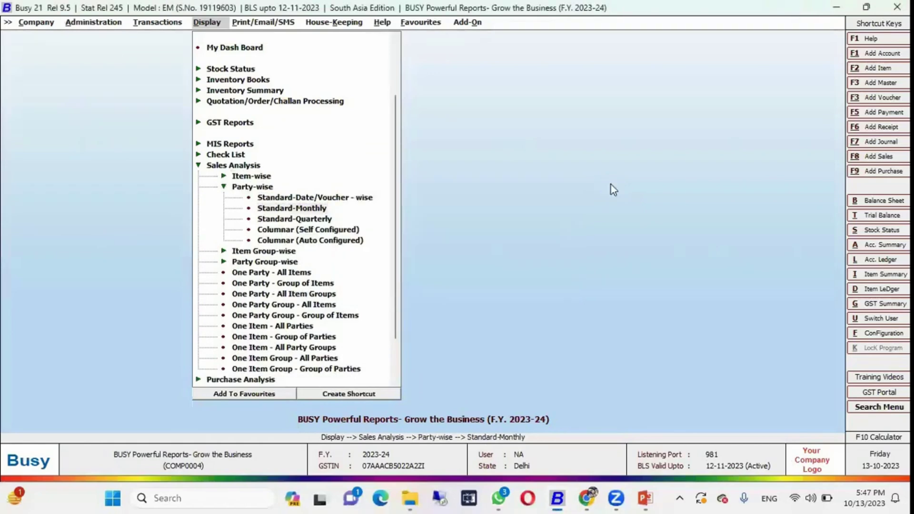
pyautogui.press('Return')
pyautogui.press('Return')
pyautogui.press('Return')
pyautogui.press('Return')
pyautogui.press('F2')
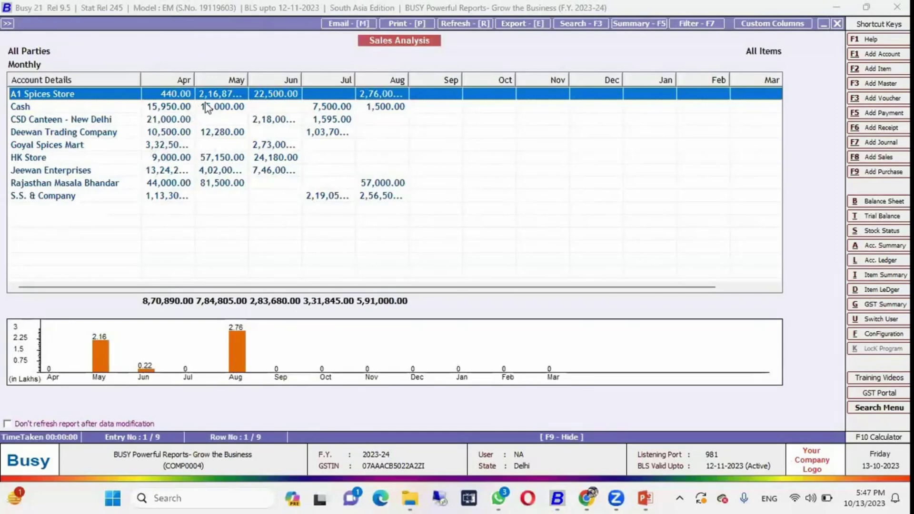
# Step: Look through the party rows from A1 Spices Store down to Rajasthan Masala Bhandar and back, comparing their monthly bar graphs
pyautogui.press('Down')
pyautogui.press('Down')
pyautogui.press('Down')
pyautogui.press('Down')
pyautogui.press('Down')
pyautogui.press('Down')
pyautogui.press('Down')
pyautogui.press('Down')
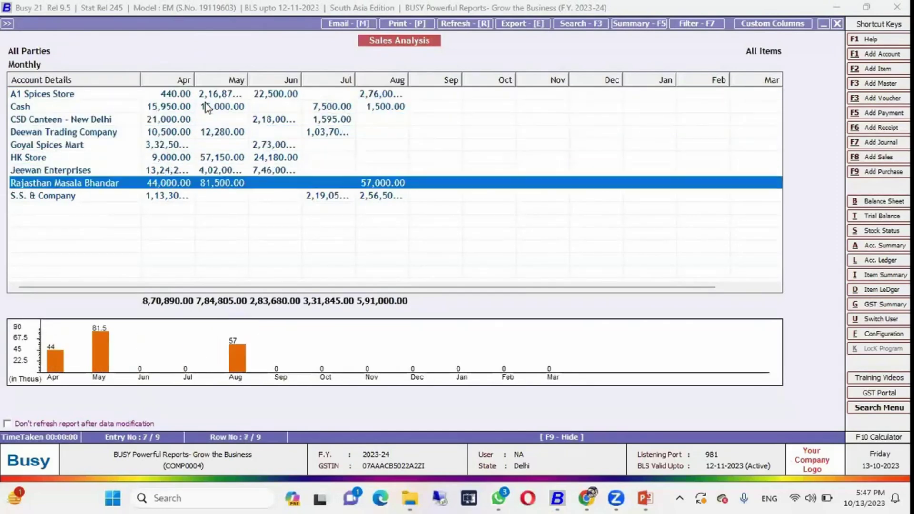
pyautogui.press('Up')
pyautogui.press('Up')
pyautogui.press('Up')
pyautogui.press('Up')
pyautogui.press('Up')
pyautogui.press('Up')
pyautogui.press('Up')
pyautogui.press('Up')
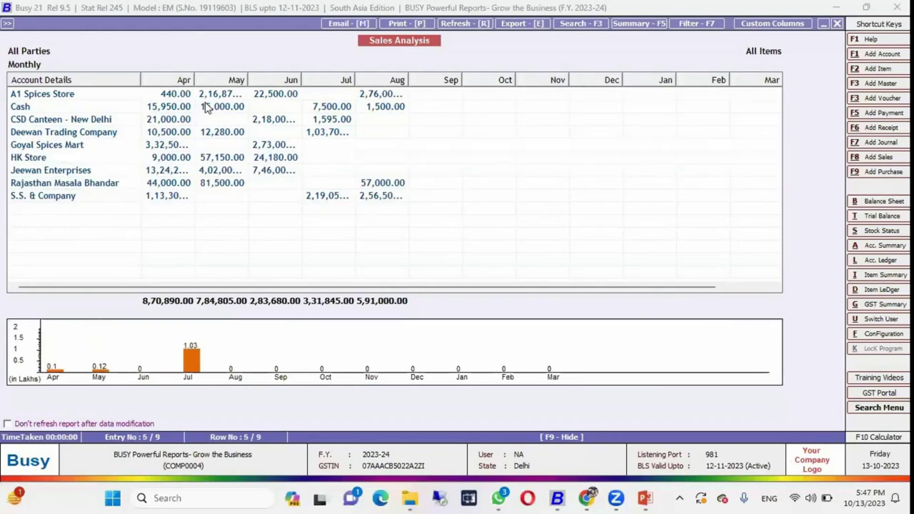
# Step: View the full graphical sales analysis for A1 Spices Store and close it along with the party-wise monthly report
pyautogui.doubleClick(187, 340)
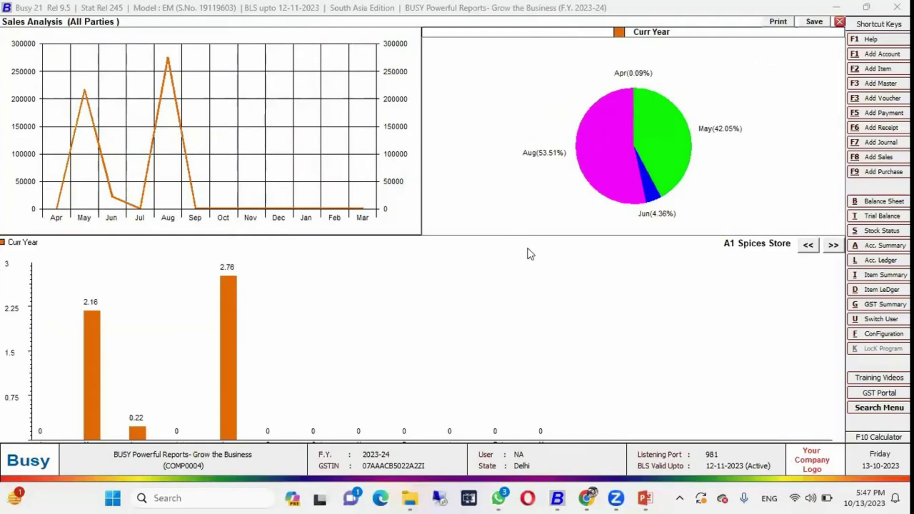
pyautogui.press('Escape')
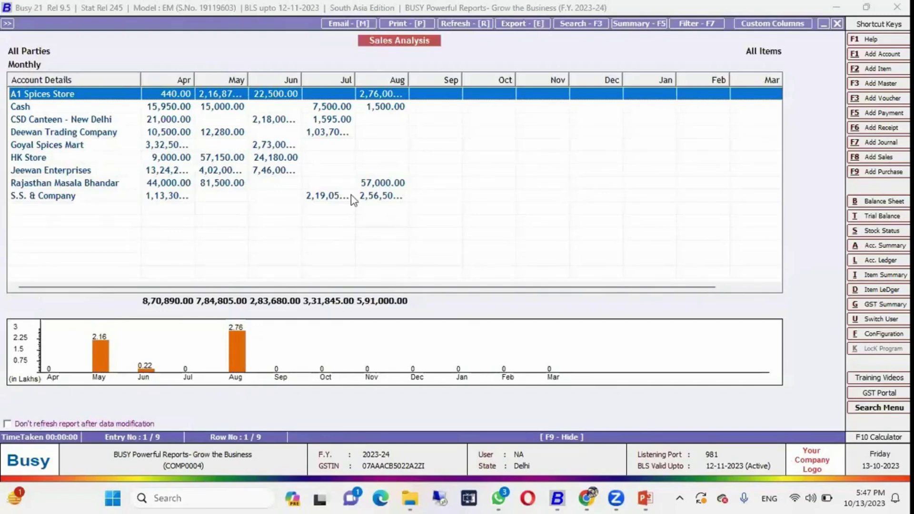
pyautogui.press('Escape')
pyautogui.press('Escape')
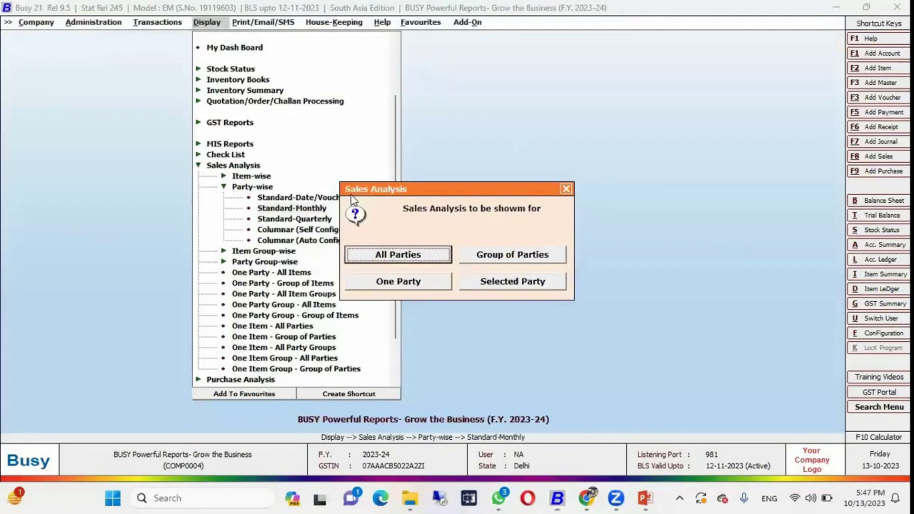
pyautogui.press('Escape')
# Step: Generate the party-wise Standard-Quarterly sales analysis for all parties with the item range ALL and accounts shown by name
pyautogui.press('Down')
pyautogui.press('Return')
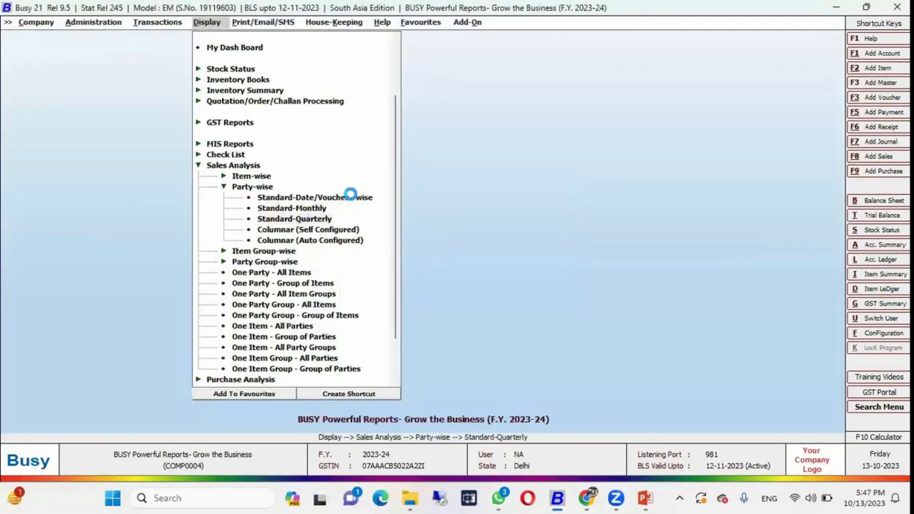
pyautogui.press('Escape')
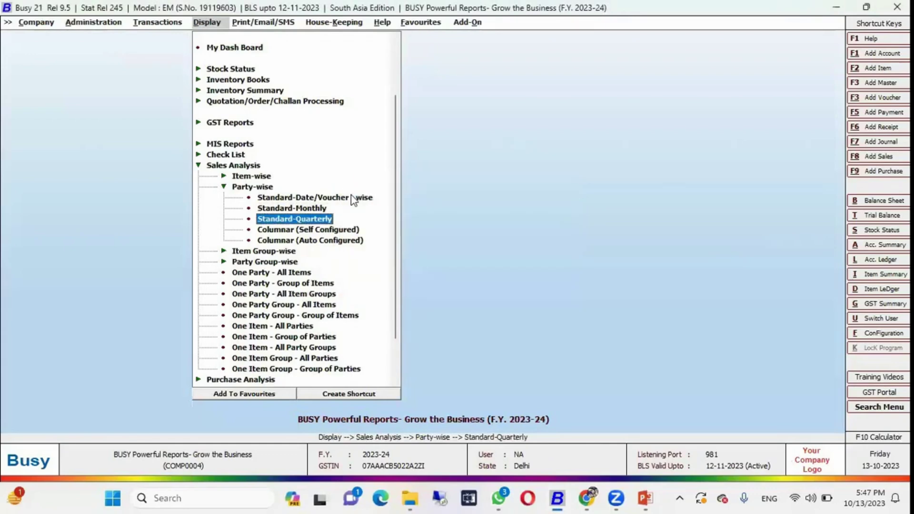
pyautogui.press('Return')
pyautogui.press('Return')
pyautogui.press('Return')
pyautogui.press('Return')
pyautogui.press('Return')
pyautogui.press('Return')
pyautogui.press('Return')
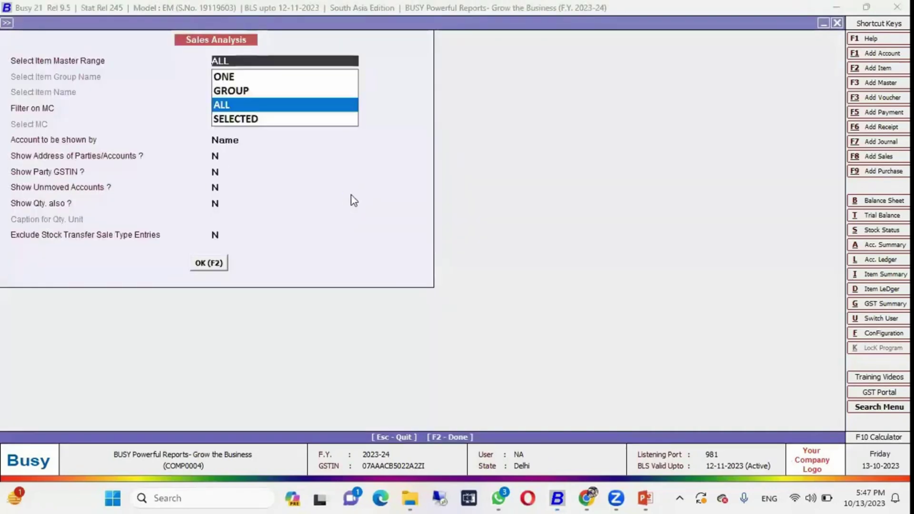
pyautogui.press('F2')
# Step: Check the quarterly bar graph for A1 Spices Store and close the party-wise quarterly sales analysis
pyautogui.moveTo(62, 344)
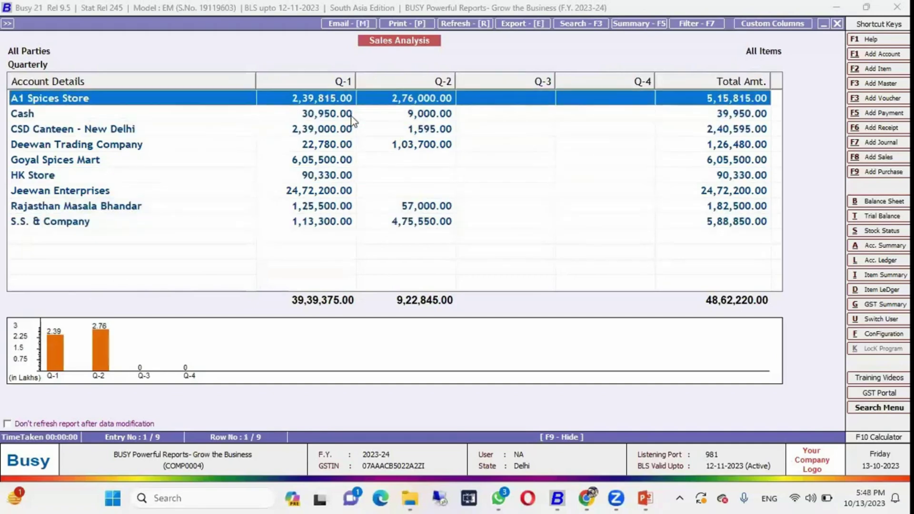
pyautogui.press('Escape')
pyautogui.press('Escape')
pyautogui.press('Escape')
pyautogui.press('Escape')
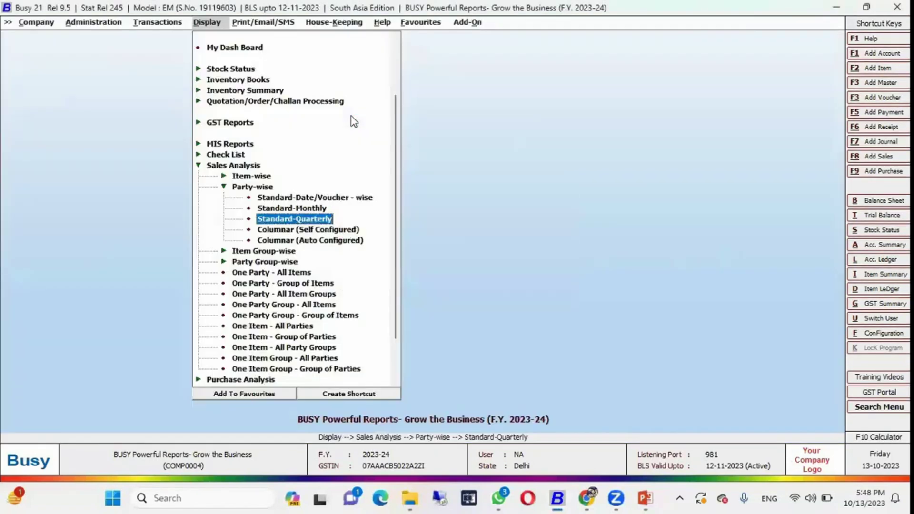
# Step: Collapse the Sales Analysis reports and expand the Purchase Analysis reports
pyautogui.press('Up')
pyautogui.press('Up')
pyautogui.press('Left')
pyautogui.press('Left')
pyautogui.press('Left')
pyautogui.press('Left')
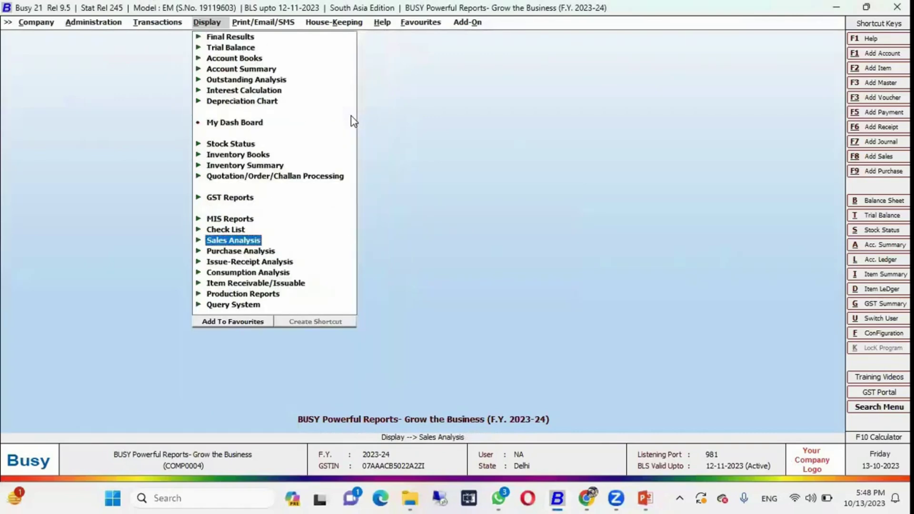
pyautogui.press('Down')
pyautogui.press('Right')
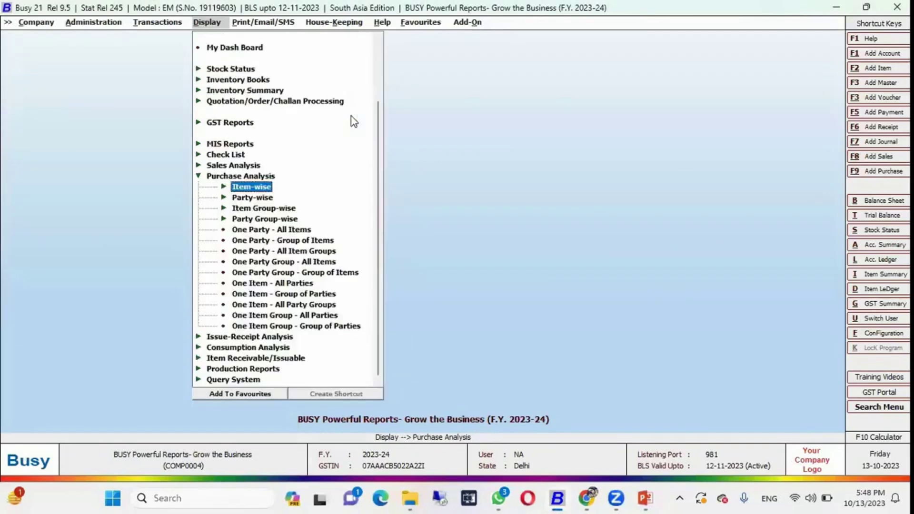
# Step: Generate the item-wise Standard-Quarterly purchase analysis for all items and all parties, with items shown by name
pyautogui.press('Down')
pyautogui.press('Down')
pyautogui.press('Up')
pyautogui.press('Up')
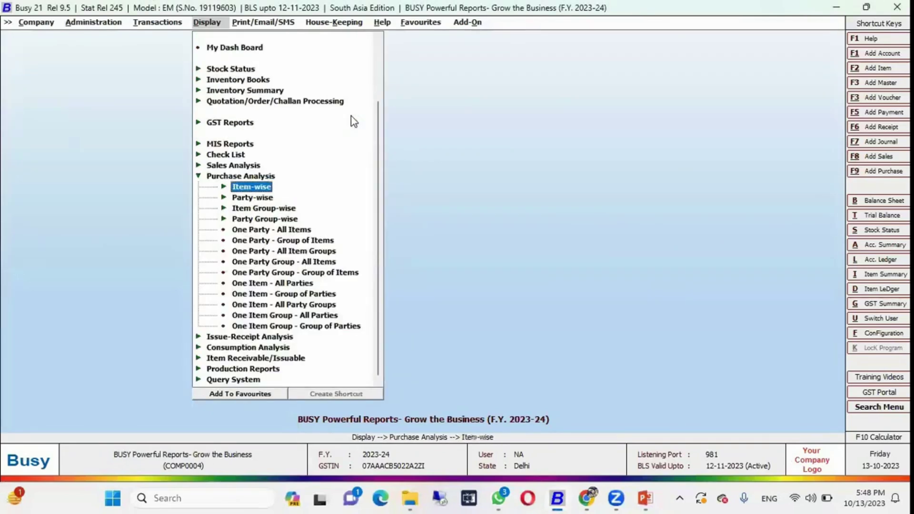
pyautogui.press('Right')
pyautogui.press('Down')
pyautogui.press('Down')
pyautogui.press('Return')
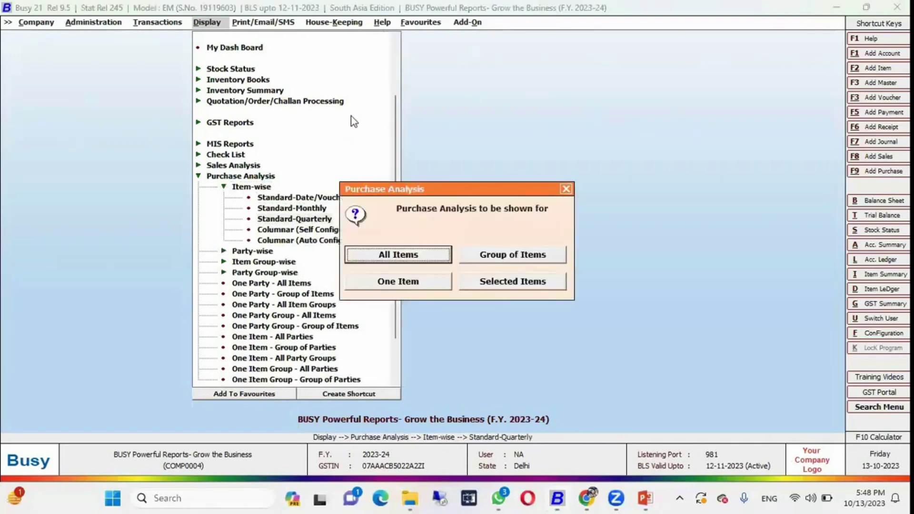
pyautogui.press('Return')
pyautogui.press('Return')
pyautogui.press('Return')
pyautogui.press('Return')
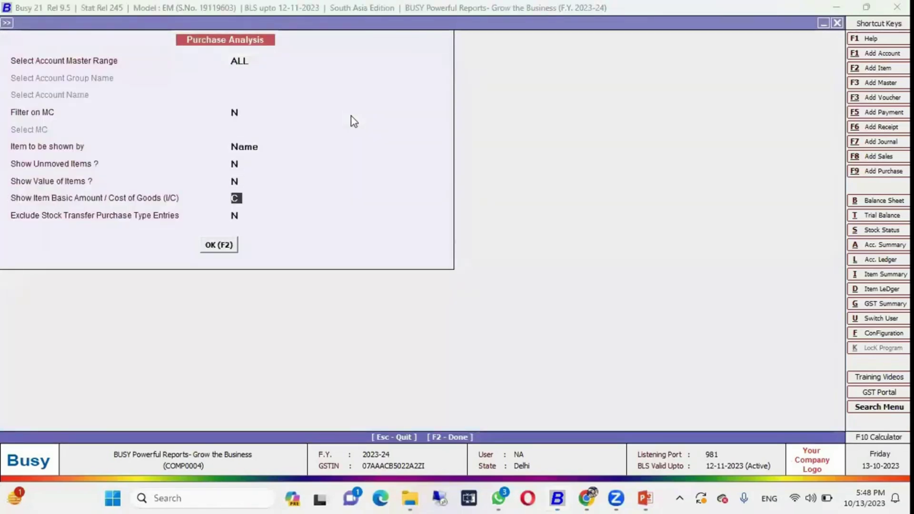
pyautogui.press('Return')
pyautogui.press('Return')
pyautogui.press('Return')
pyautogui.press('Return')
pyautogui.press('Return')
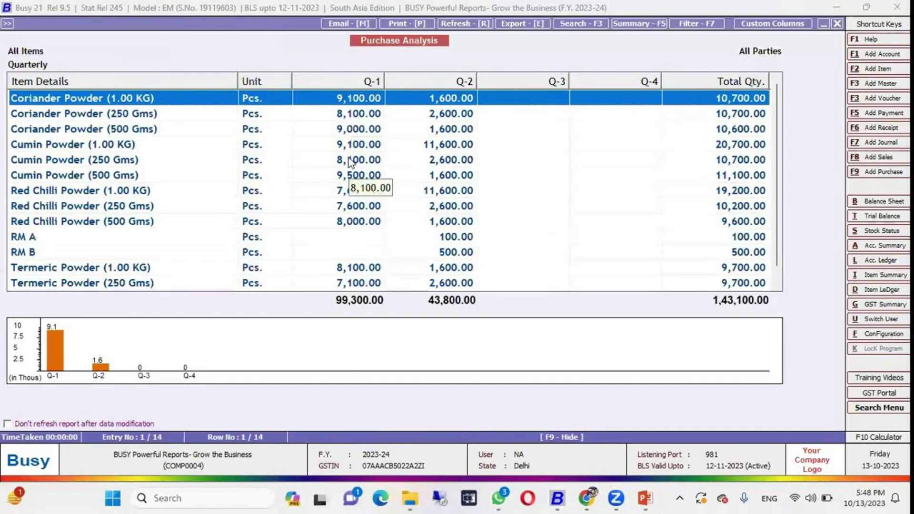
# Step: Look through the first item rows of the quarterly Purchase Analysis and return to Coriander Powder (1.00 KG)
pyautogui.press('Down')
pyautogui.press('Down')
pyautogui.press('Down')
pyautogui.press('Up')
pyautogui.press('Up')
pyautogui.press('Up')
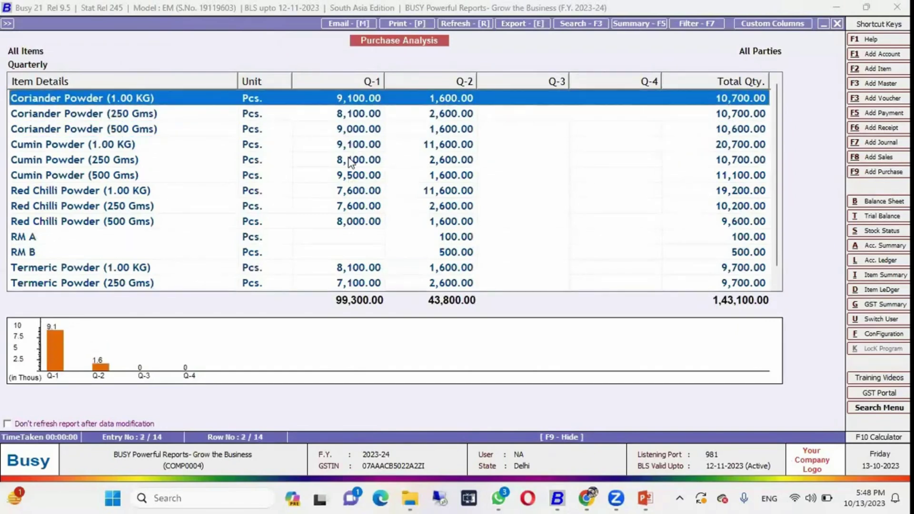
# Step: Look through the quarterly purchase bars down to Termeric Powder (500 Gms) and return to Cumin Powder (250 Gms)
pyautogui.press('Down')
pyautogui.press('Down')
pyautogui.press('Down')
pyautogui.press('Down')
pyautogui.press('Down')
pyautogui.press('Down')
pyautogui.press('Down')
pyautogui.press('Down')
pyautogui.press('Down')
pyautogui.press('Down')
pyautogui.press('Down')
pyautogui.press('Down')
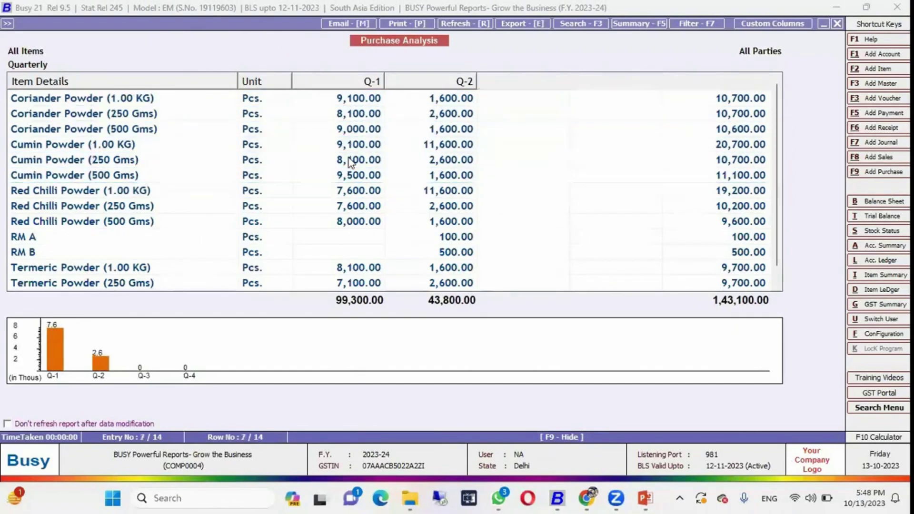
pyautogui.press('Down')
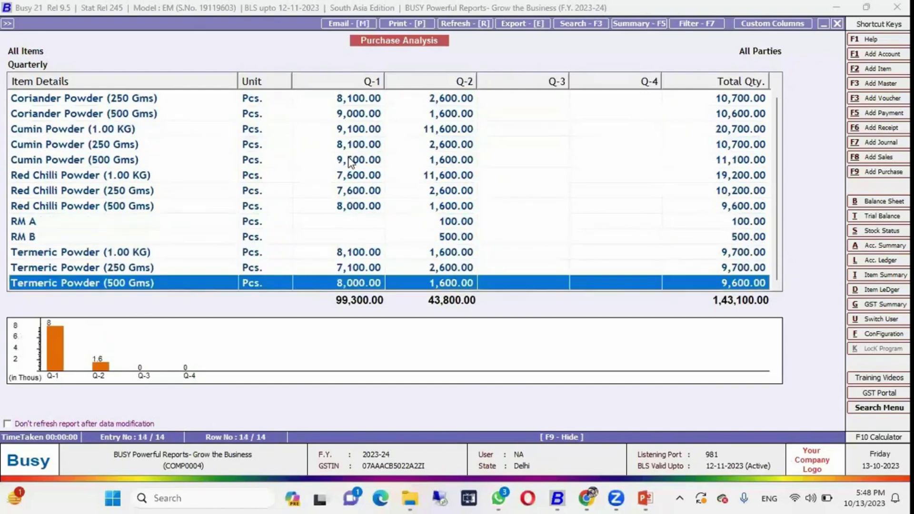
pyautogui.press('Up')
pyautogui.press('Up')
pyautogui.press('Up')
pyautogui.press('Up')
pyautogui.press('Up')
pyautogui.press('Up')
pyautogui.press('Up')
pyautogui.press('Up')
pyautogui.press('Up')
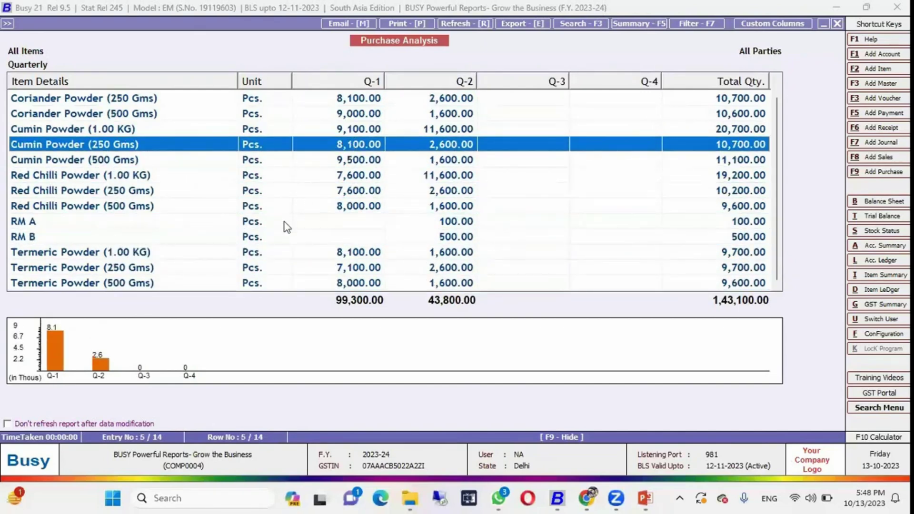
# Step: View the detailed quarterly purchase graphs from Cumin Powder (250 Gms) through RM A and close the Purchase Analysis
pyautogui.press('Return')
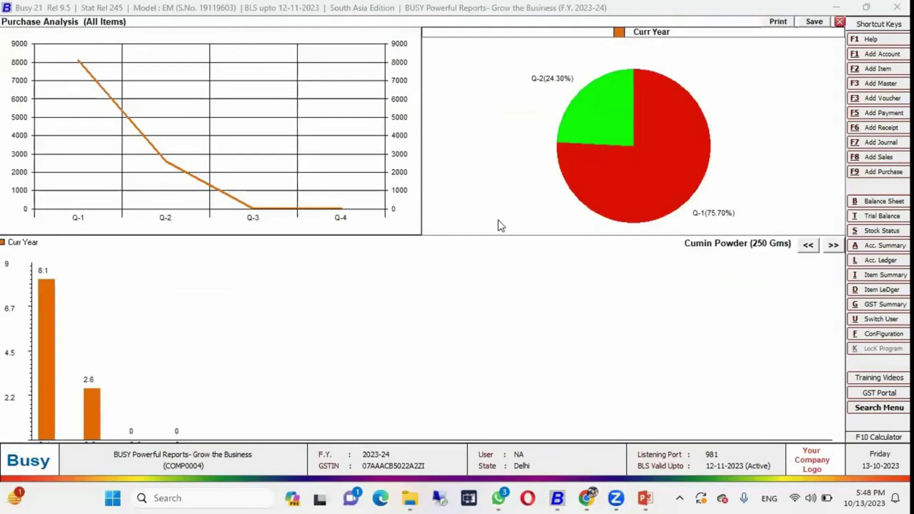
pyautogui.click(831, 248)
pyautogui.click(831, 248)
pyautogui.click(831, 249)
pyautogui.click(831, 248)
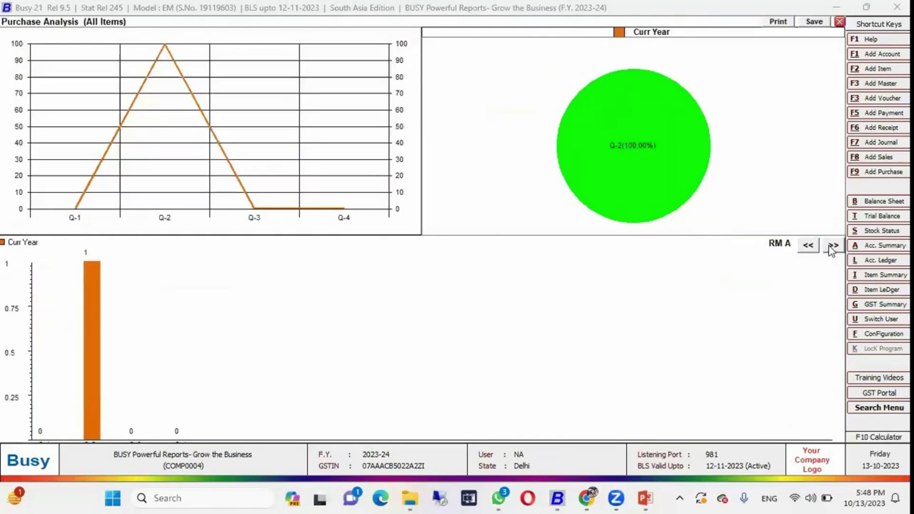
pyautogui.press('Escape')
pyautogui.press('Escape')
pyautogui.press('Escape')
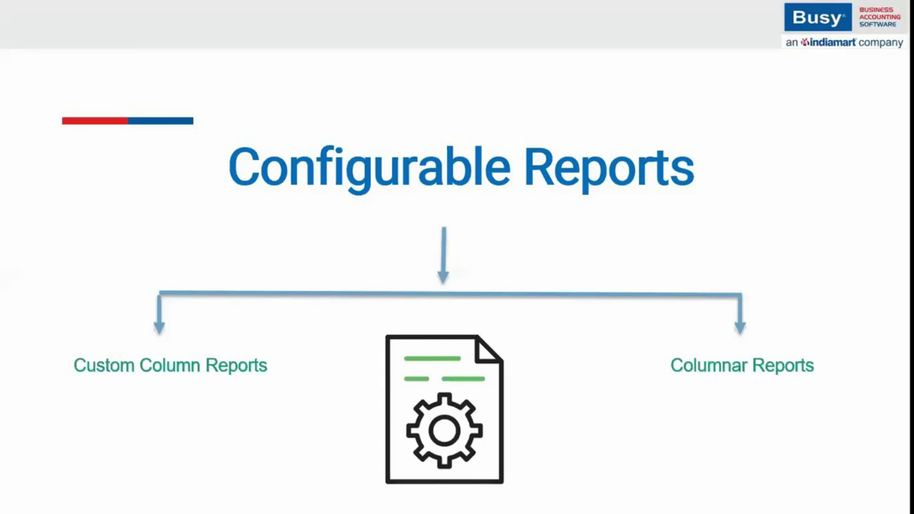
# Step: Switch from the slide show to Busy and expand the Account Books reports
pyautogui.hotkey('alt', 'Tab')
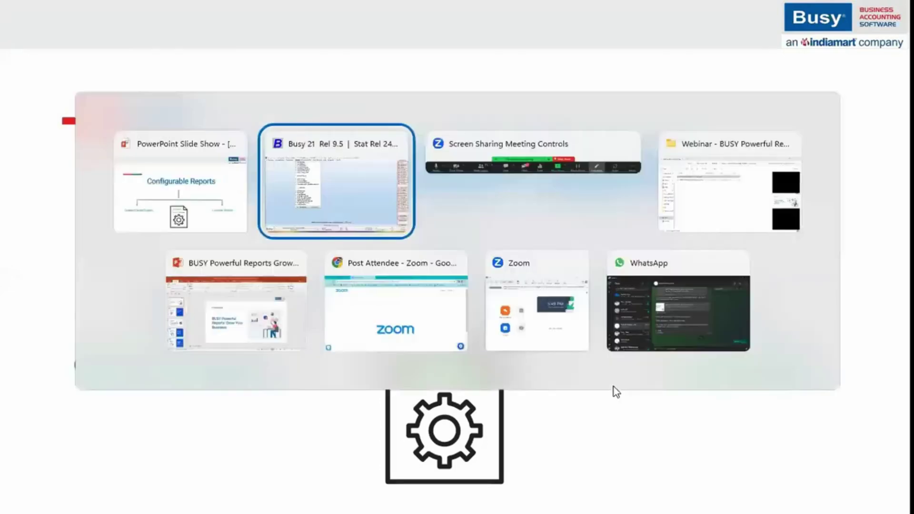
pyautogui.press('Up')
pyautogui.press('Up')
pyautogui.press('Up')
pyautogui.press('Up')
pyautogui.press('Up')
pyautogui.press('Up')
pyautogui.press('Up')
pyautogui.press('Up')
pyautogui.press('Up')
pyautogui.press('Up')
pyautogui.press('Up')
pyautogui.press('Up')
pyautogui.press('Up')
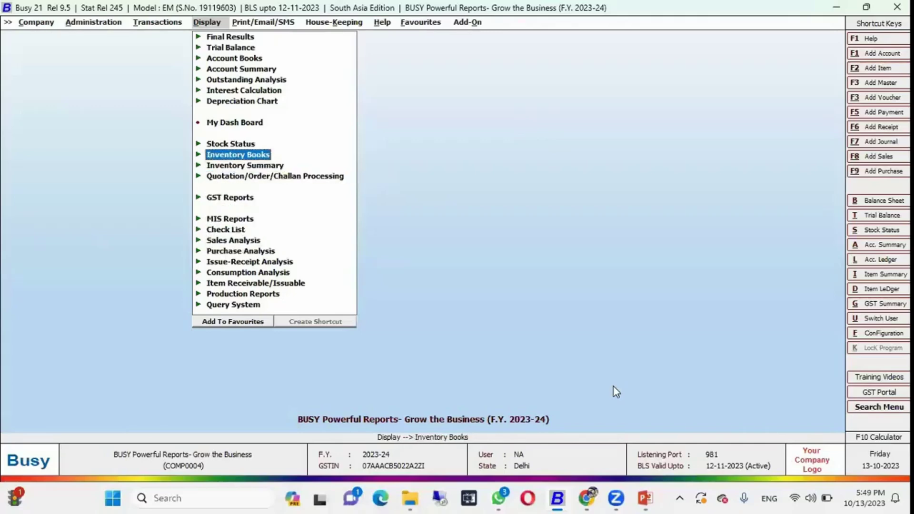
pyautogui.press('Up')
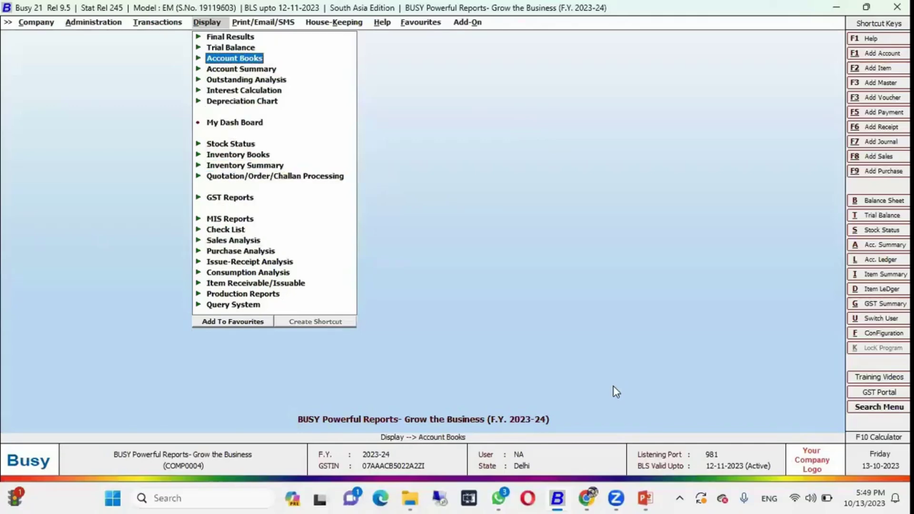
pyautogui.press('Down')
pyautogui.press('Up')
pyautogui.press('Return')
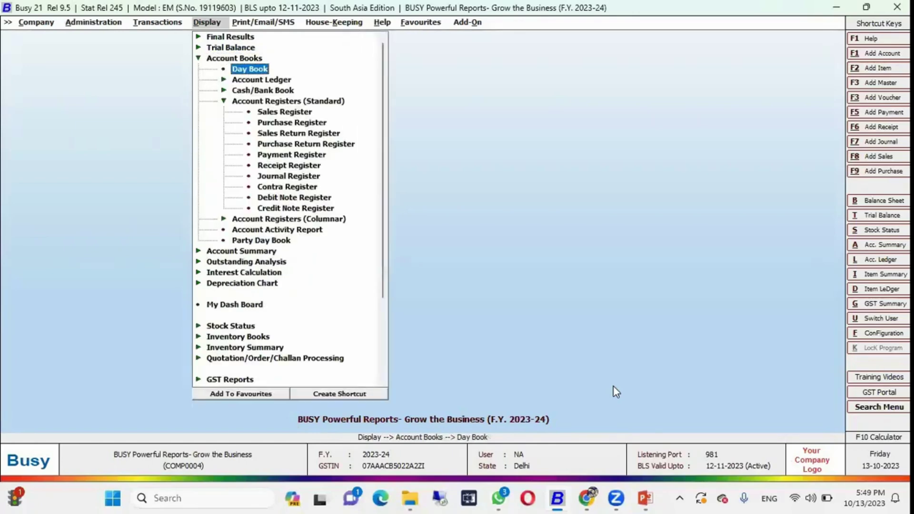
# Step: Generate the standard Sales Register for all parties and all voucher series from 01-04-2023 to 04-09-2023, showing material centre names
pyautogui.press('Down')
pyautogui.press('Down')
pyautogui.press('Down')
pyautogui.press('Down')
pyautogui.press('Return')
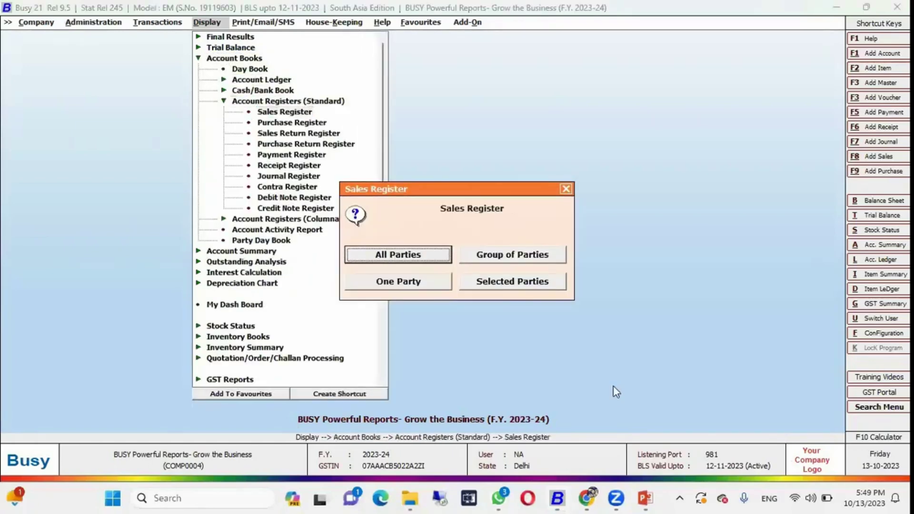
pyautogui.press('Return')
pyautogui.press('Return')
pyautogui.press('Return')
pyautogui.press('Return')
pyautogui.press('Return')
pyautogui.press('Return')
pyautogui.press('Return')
pyautogui.press('Return')
pyautogui.press('Return')
pyautogui.press('Return')
pyautogui.press('Return')
pyautogui.press('Return')
pyautogui.press('Return')
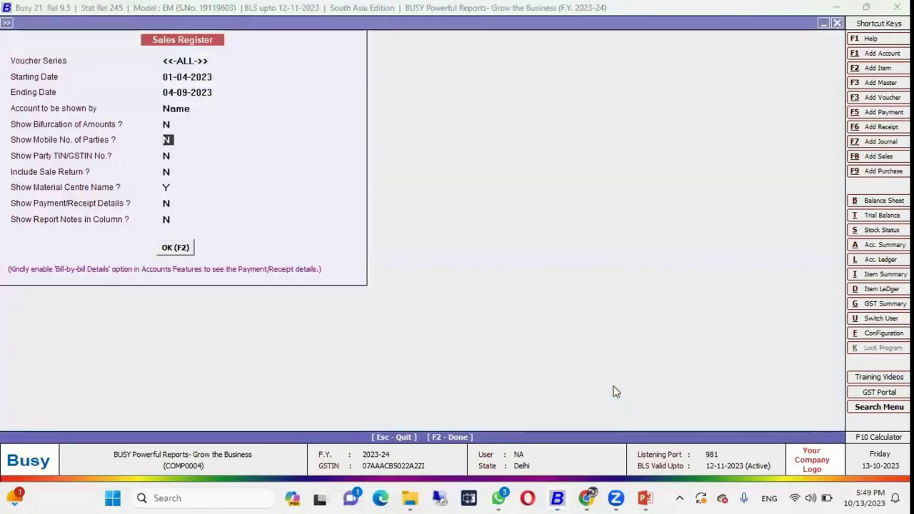
pyautogui.press('Return')
pyautogui.press('F2')
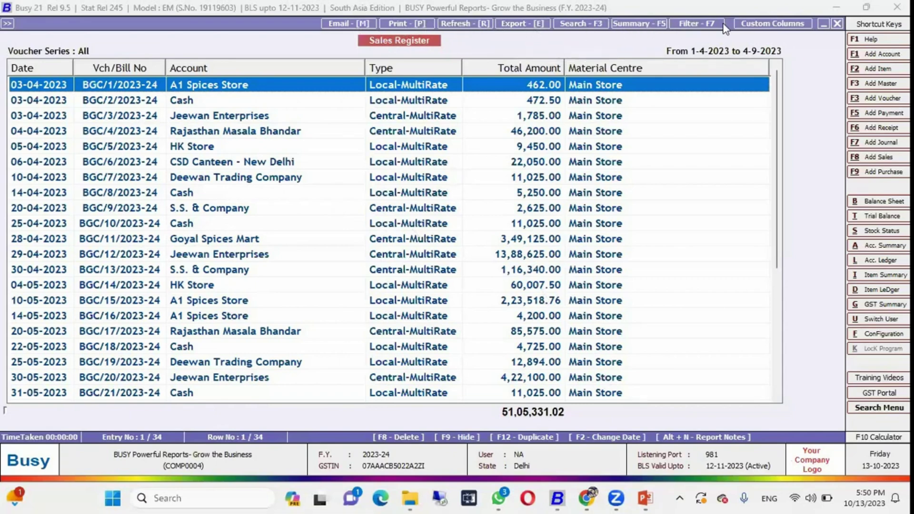
# Step: Start a new custom column format named CR for the Sales Register
pyautogui.click(768, 27)
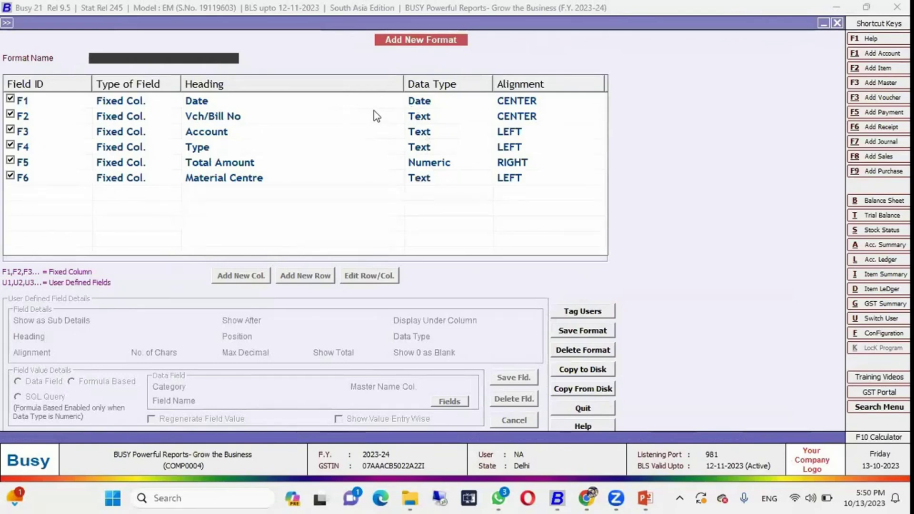
pyautogui.write('CR')
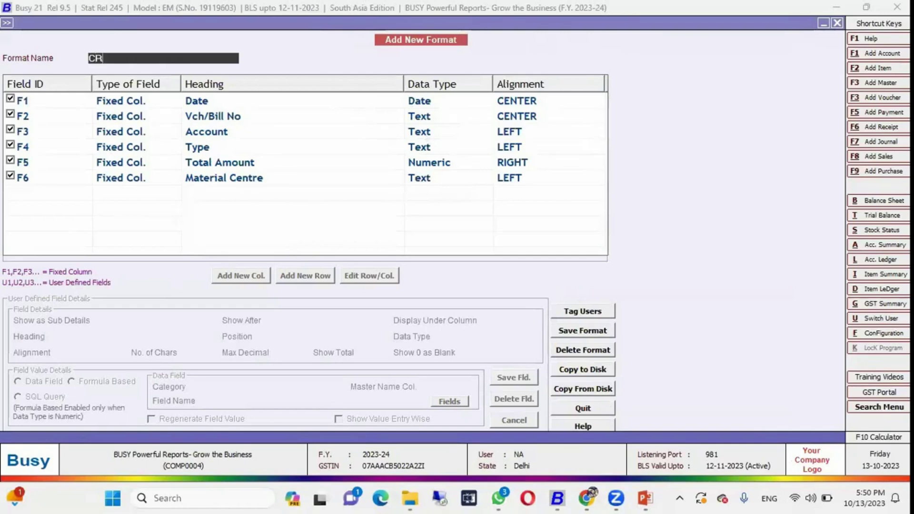
pyautogui.press('Return')
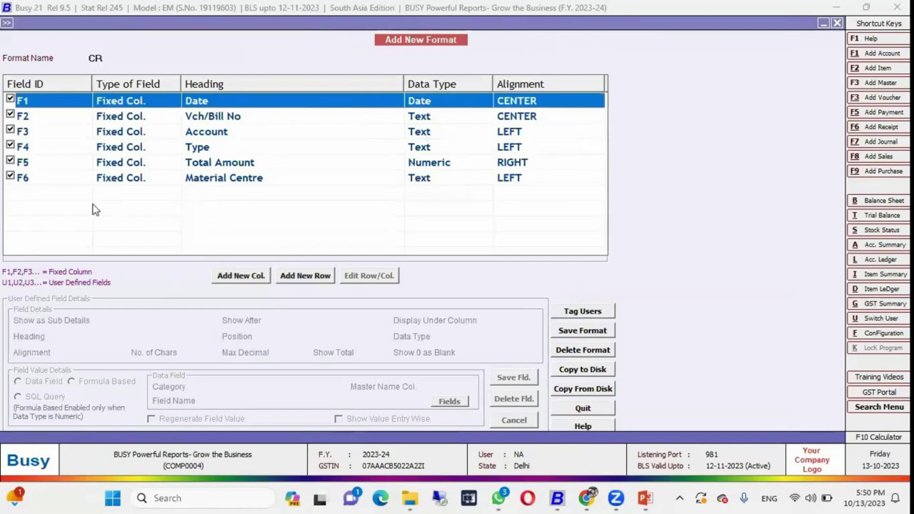
# Step: Add a new column to the format with the heading Mobile No., positioned after F3
pyautogui.click(247, 279)
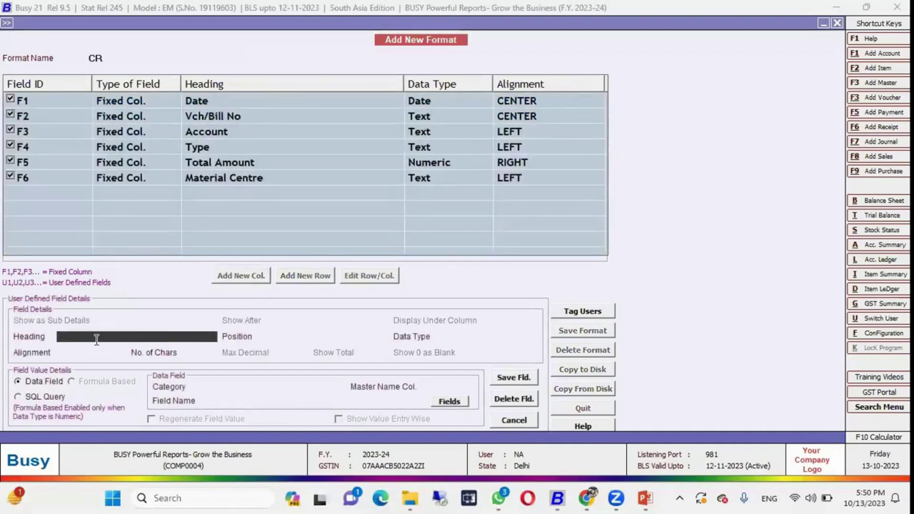
pyautogui.write('Mobile No.')
pyautogui.press('Return')
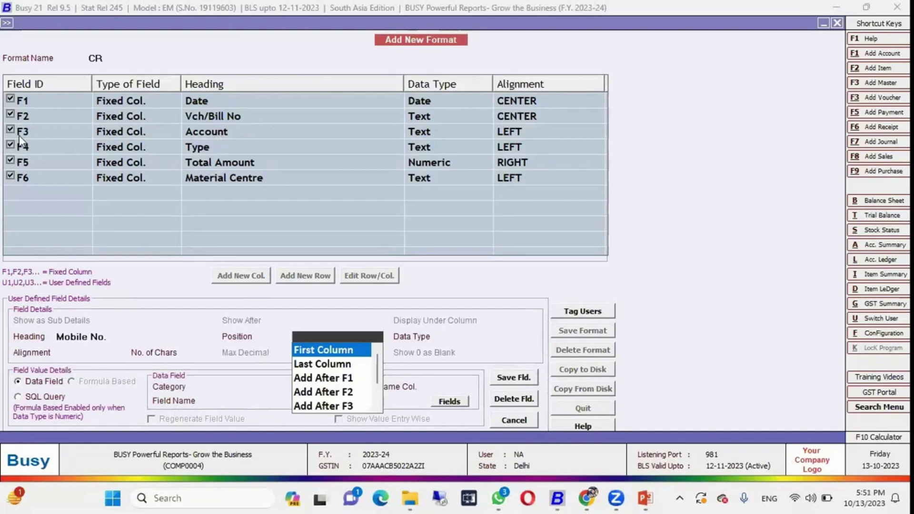
pyautogui.press('Down')
pyautogui.press('Down')
pyautogui.press('Down')
pyautogui.press('Down')
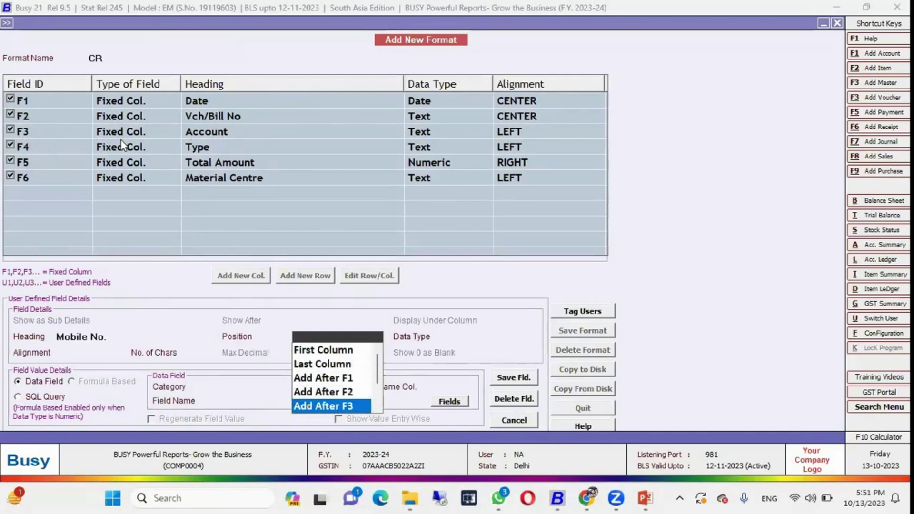
pyautogui.press('Return')
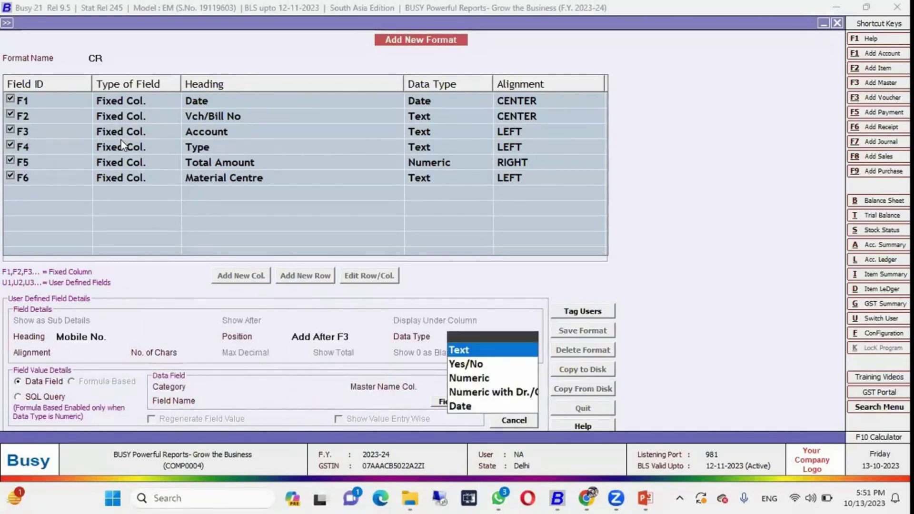
# Step: Review the available data types and set the Mobile No. column to Text
pyautogui.press('Down')
pyautogui.press('Down')
pyautogui.press('Down')
pyautogui.press('Down')
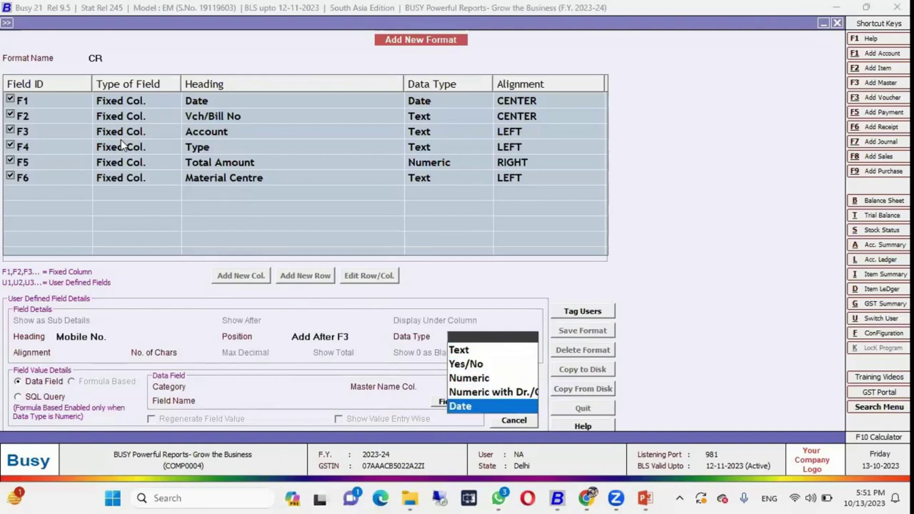
pyautogui.press('Up')
pyautogui.press('Up')
pyautogui.press('Up')
pyautogui.press('Up')
pyautogui.press('Return')
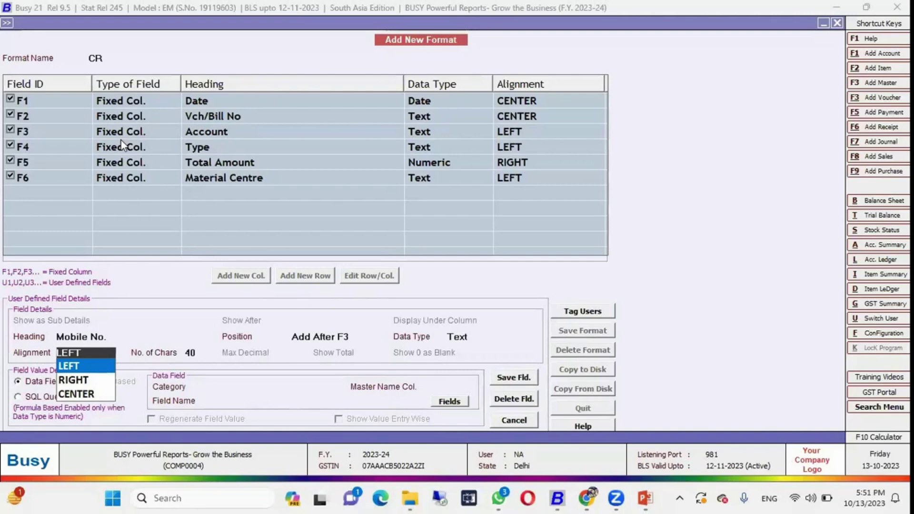
# Step: Set the Mobile No. column's alignment to CENTER and its number of characters to 20
pyautogui.press('Down')
pyautogui.press('Down')
pyautogui.press('Return')
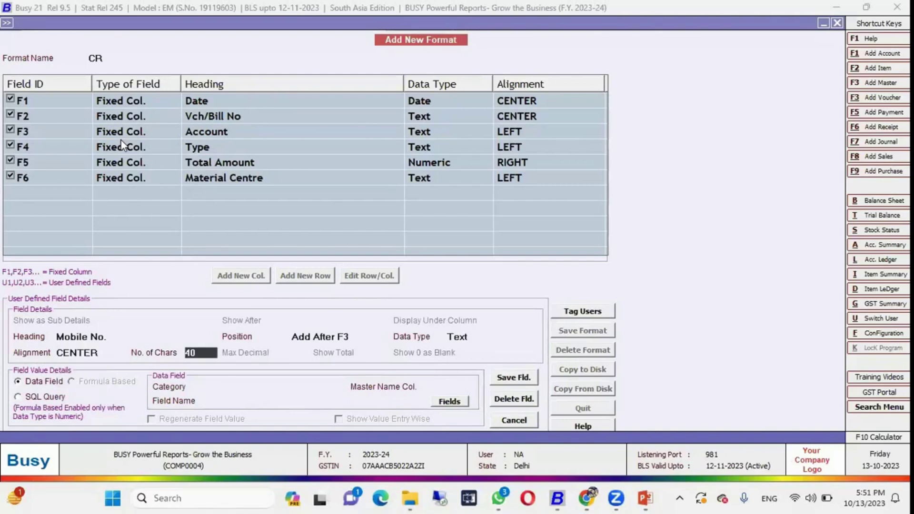
pyautogui.write('20')
pyautogui.press('Return')
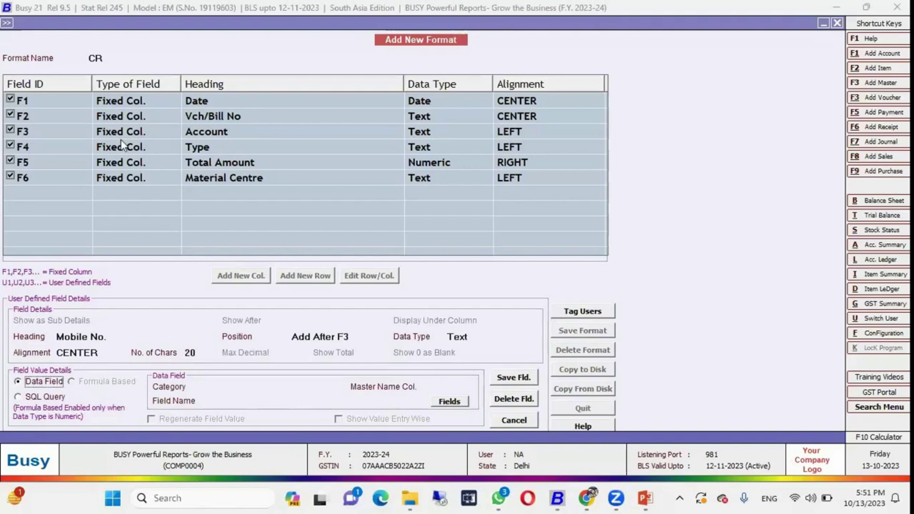
# Step: Set the Mobile No. column's data category to Account Master with F3 as the account name column
pyautogui.click(222, 388)
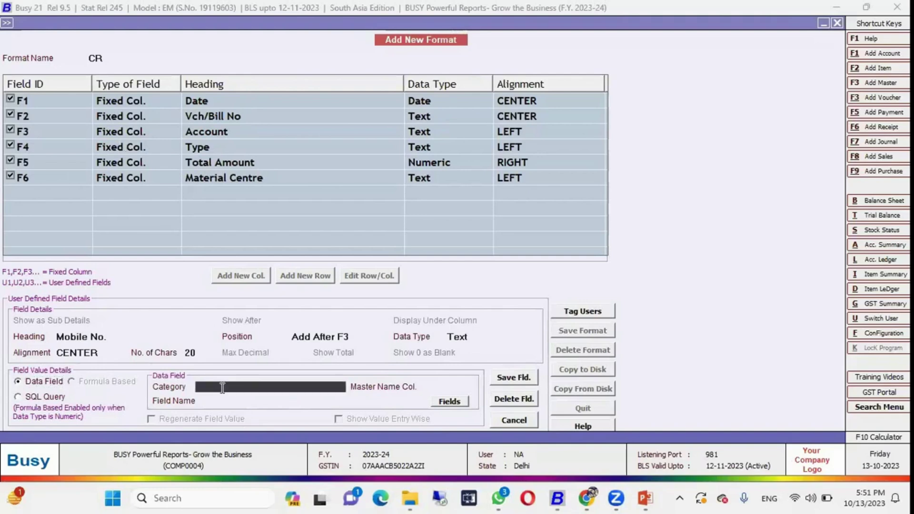
pyautogui.click(219, 387)
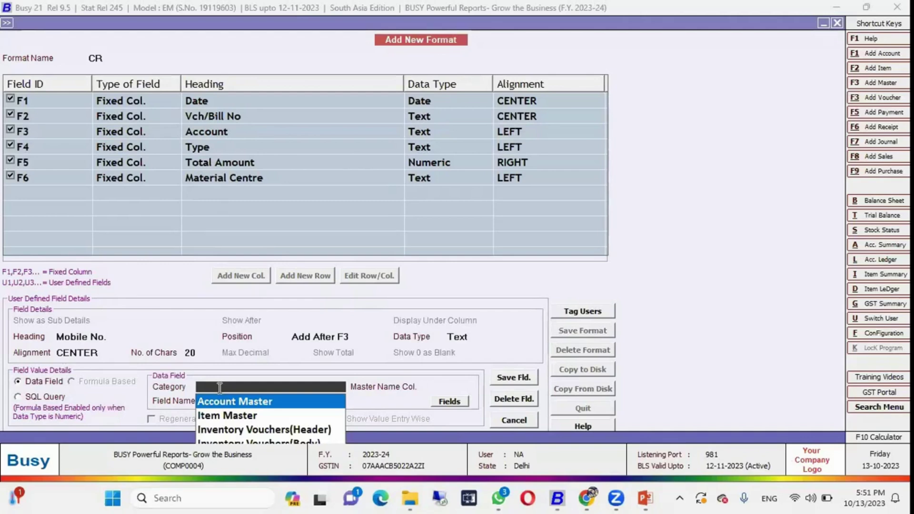
pyautogui.press('Return')
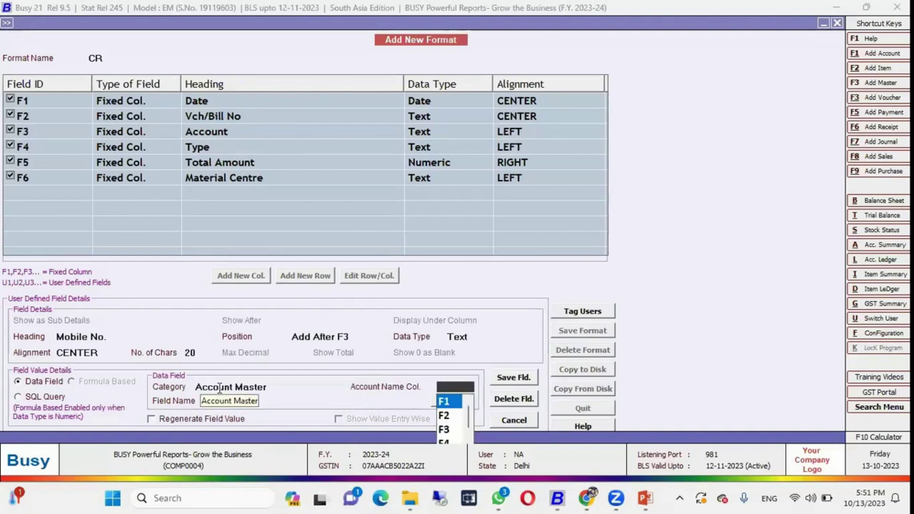
pyautogui.press('Down')
pyautogui.press('Down')
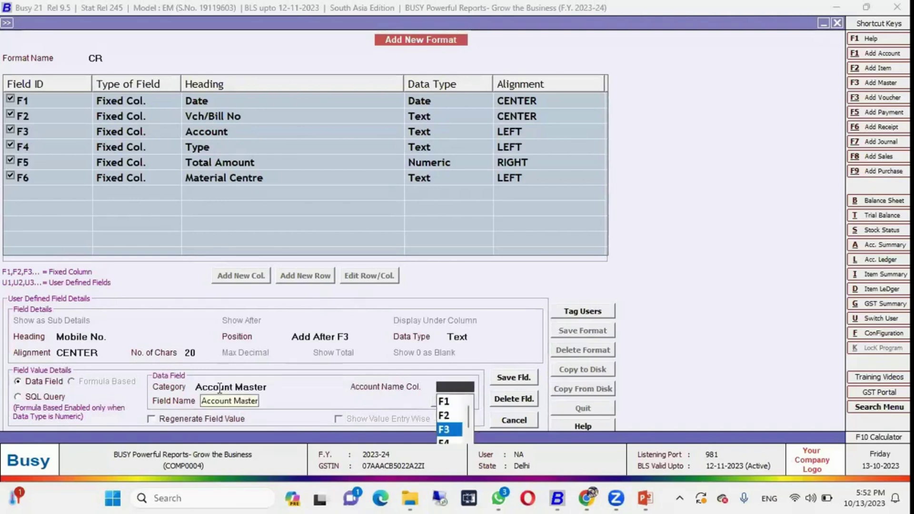
pyautogui.press('Return')
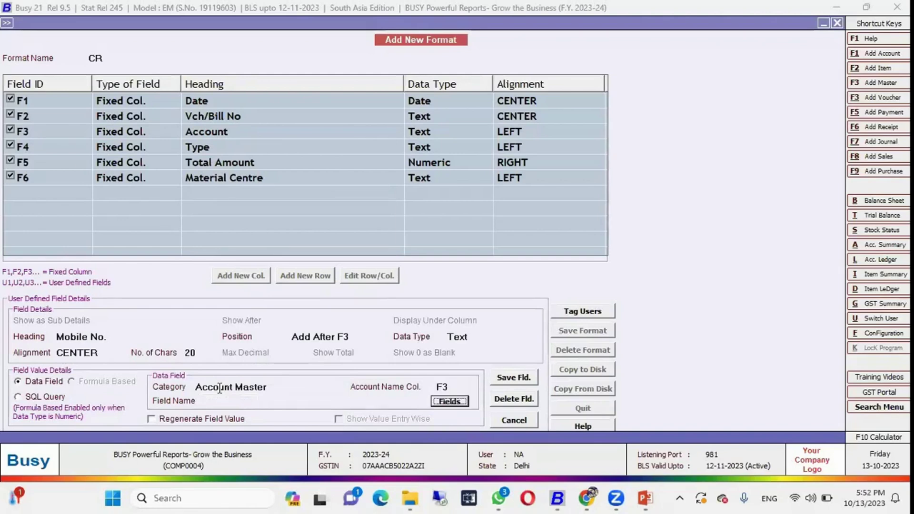
# Step: Assign the ACC_MOBILE_NO field from the Account Fields category as the Mobile No. column's data field
pyautogui.press('Return')
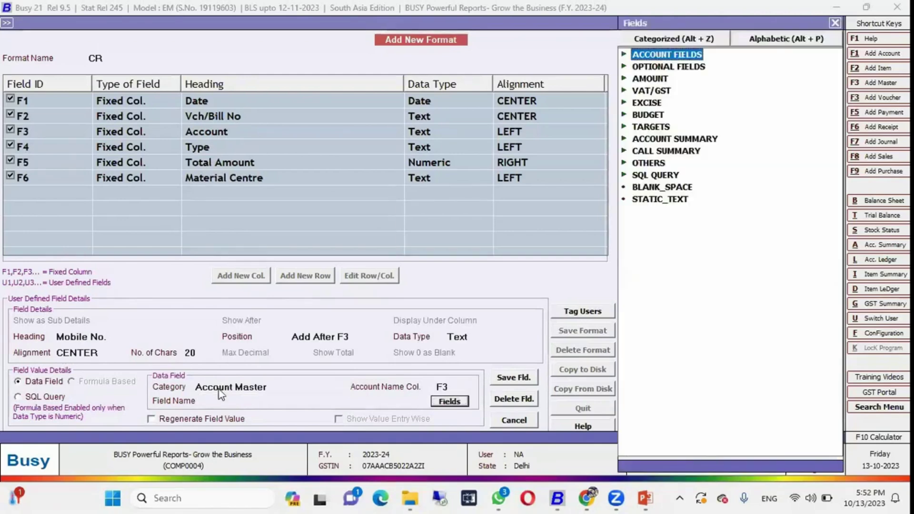
pyautogui.press('Right')
pyautogui.press('Down')
pyautogui.press('Down')
pyautogui.press('Down')
pyautogui.press('Down')
pyautogui.press('Down')
pyautogui.press('Down')
pyautogui.press('Down')
pyautogui.press('Down')
pyautogui.press('Down')
pyautogui.press('Down')
pyautogui.press('Down')
pyautogui.press('Down')
pyautogui.press('Down')
pyautogui.press('Down')
pyautogui.press('Down')
pyautogui.press('Down')
pyautogui.press('Down')
pyautogui.press('Down')
pyautogui.press('Down')
pyautogui.press('Down')
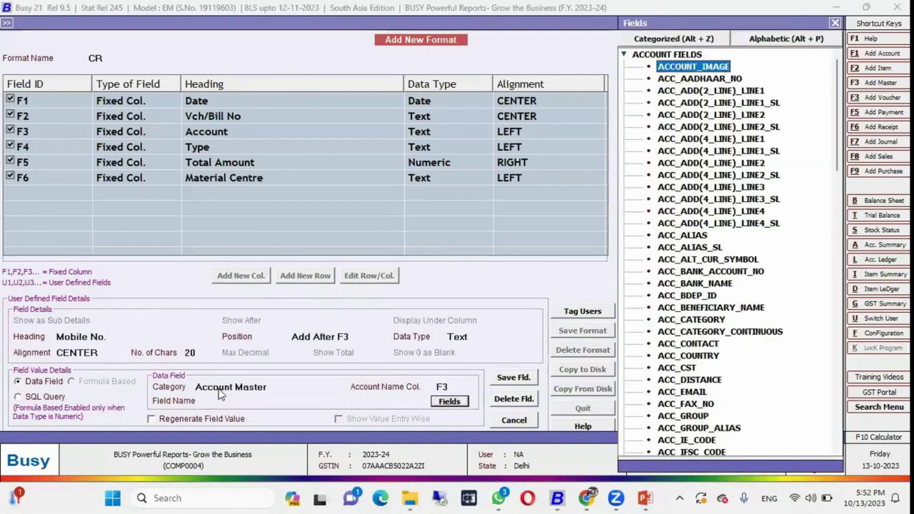
pyautogui.press('Down')
pyautogui.press('Down')
pyautogui.press('Down')
pyautogui.press('Down')
pyautogui.press('Down')
pyautogui.press('Down')
pyautogui.press('Down')
pyautogui.press('Down')
pyautogui.press('Down')
pyautogui.press('Down')
pyautogui.press('Down')
pyautogui.press('Down')
pyautogui.press('Down')
pyautogui.press('Down')
pyautogui.press('Down')
pyautogui.press('Down')
pyautogui.press('Down')
pyautogui.press('Down')
pyautogui.press('Down')
pyautogui.press('Down')
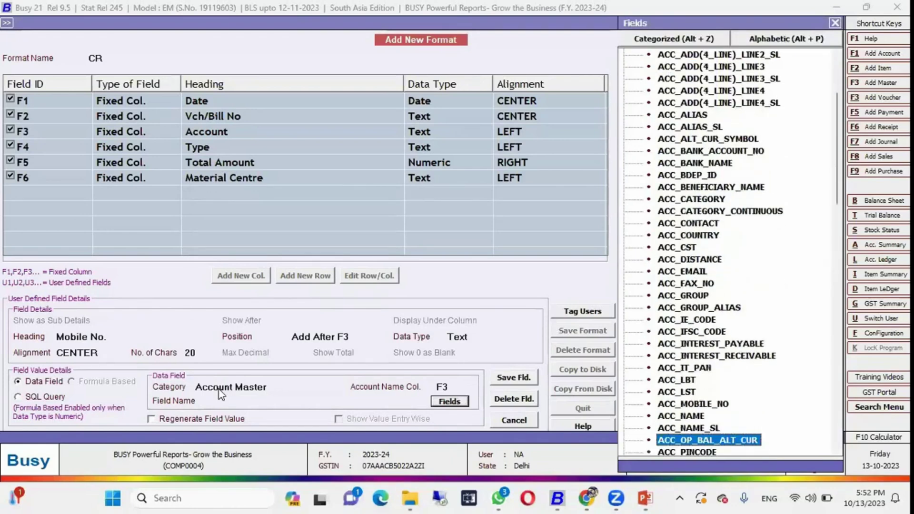
pyautogui.press('Up')
pyautogui.press('Up')
pyautogui.press('Up')
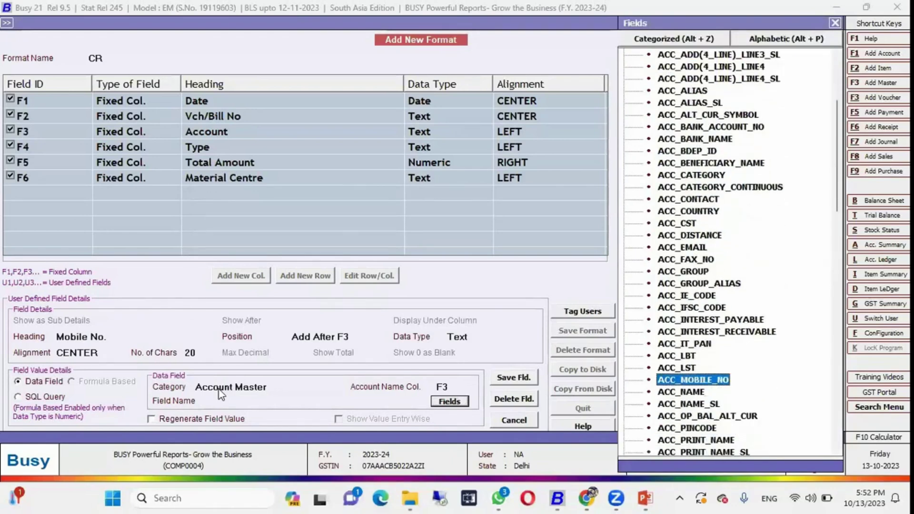
pyautogui.press('Return')
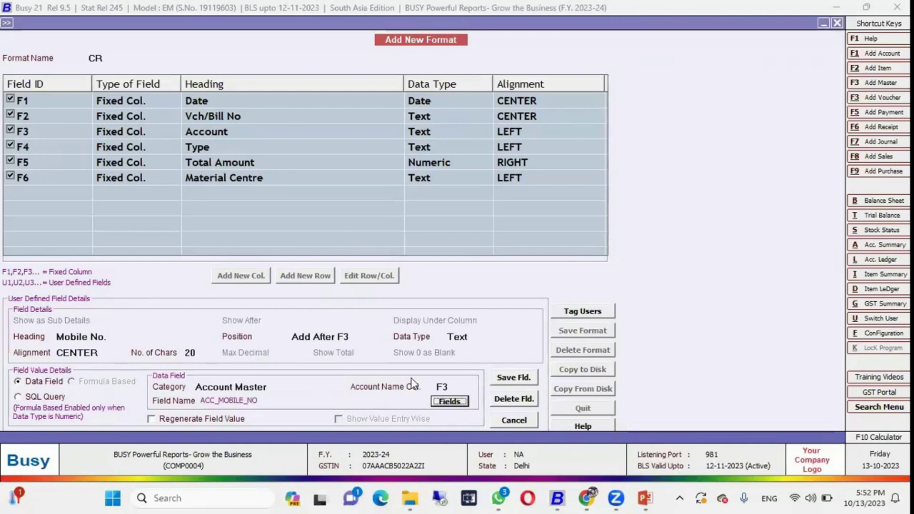
# Step: Save the Mobile No. column details and the CR format
pyautogui.click(509, 381)
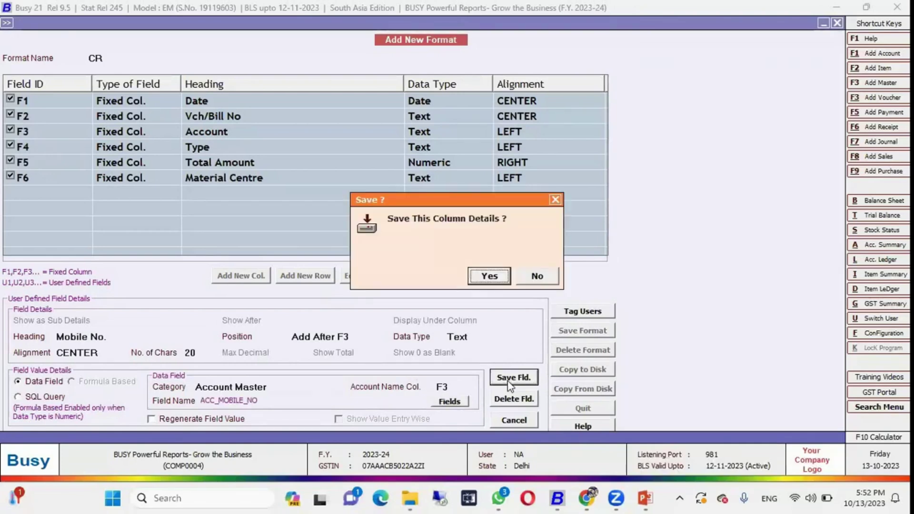
pyautogui.press('Return')
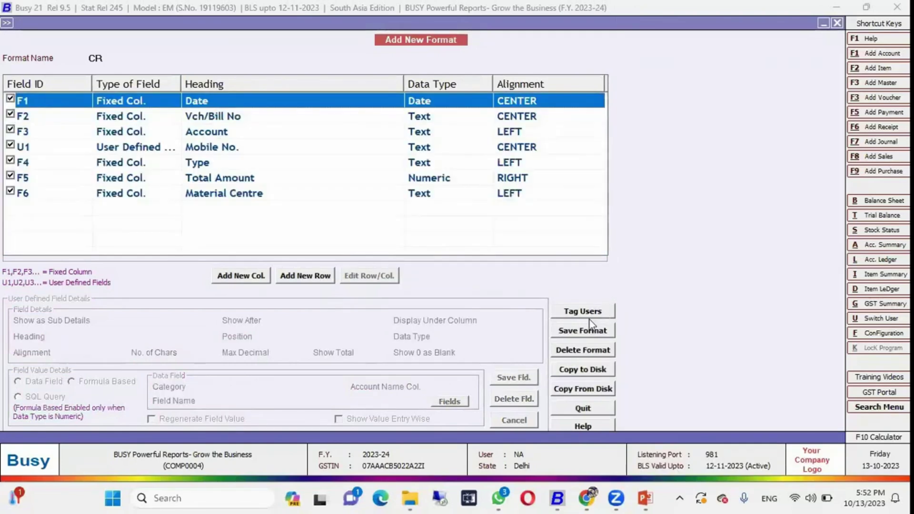
pyautogui.click(581, 331)
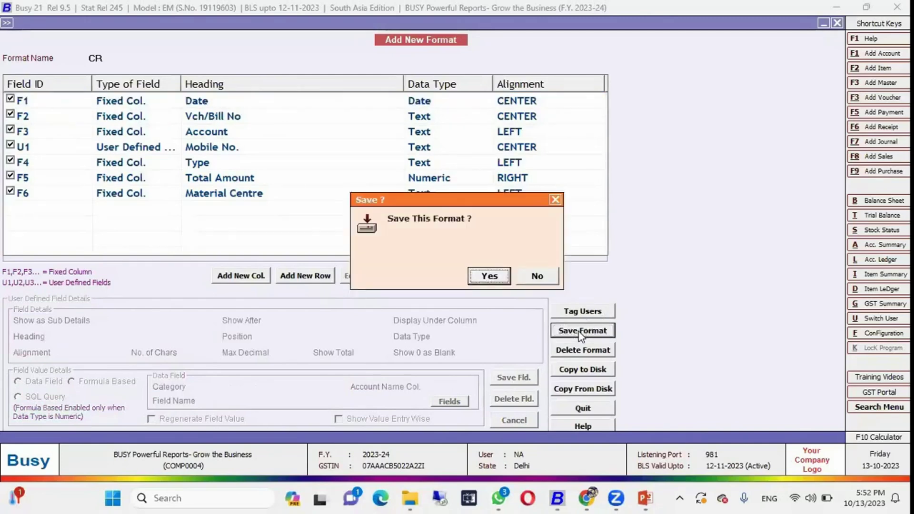
pyautogui.press('Return')
pyautogui.press('Return')
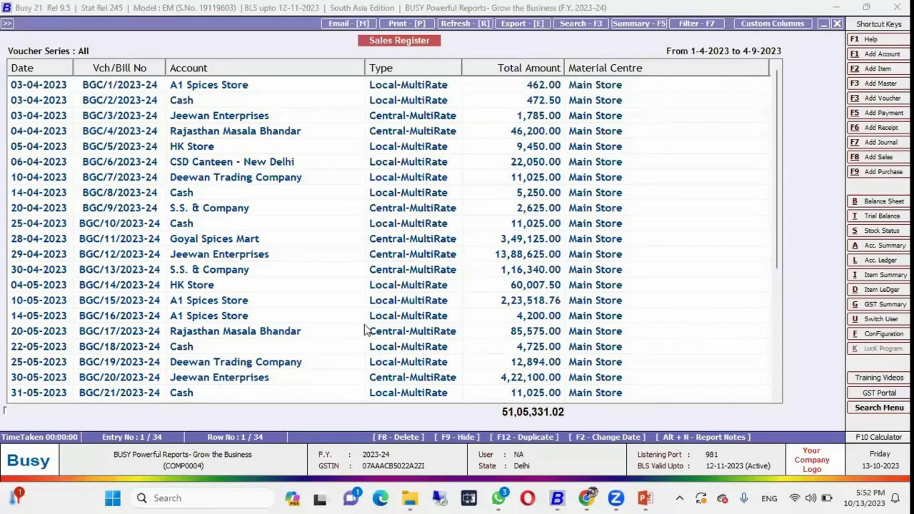
# Step: Close the current register and reopen the Sales Register options for all parties and all sale types
pyautogui.click(837, 24)
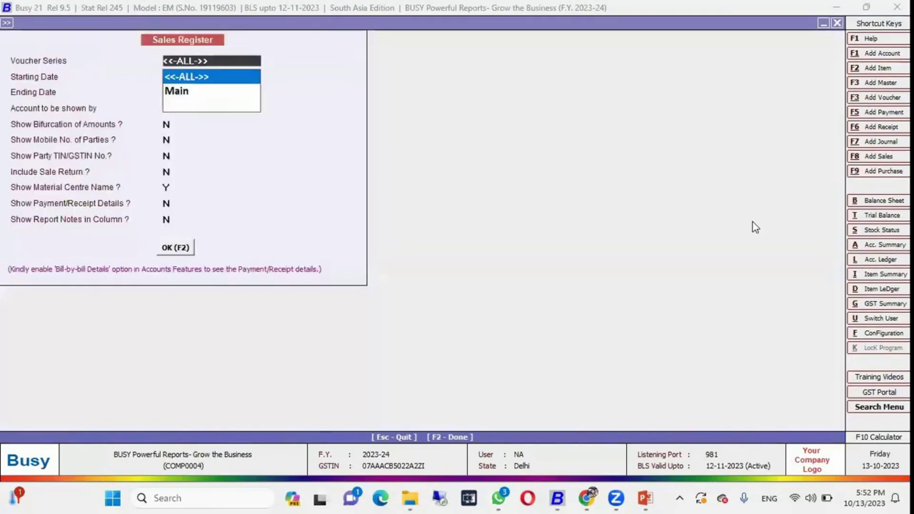
pyautogui.press('Escape')
pyautogui.press('Escape')
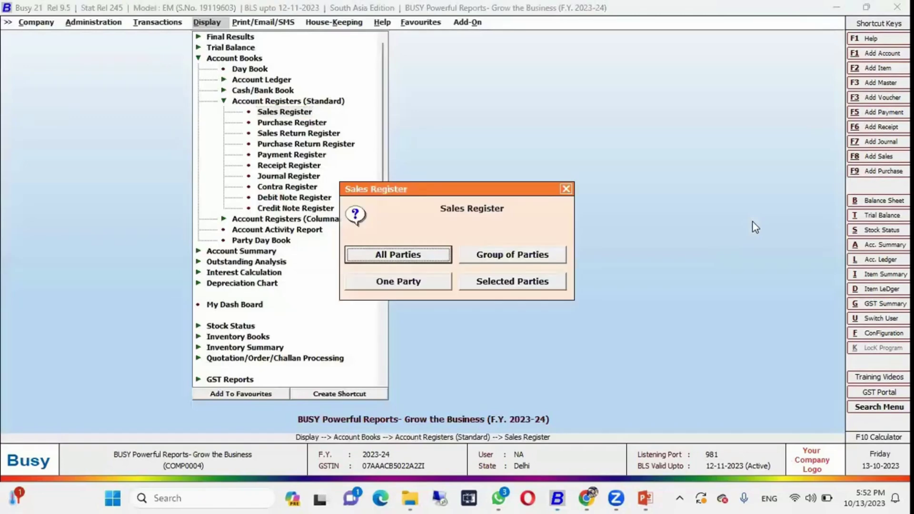
pyautogui.press('Return')
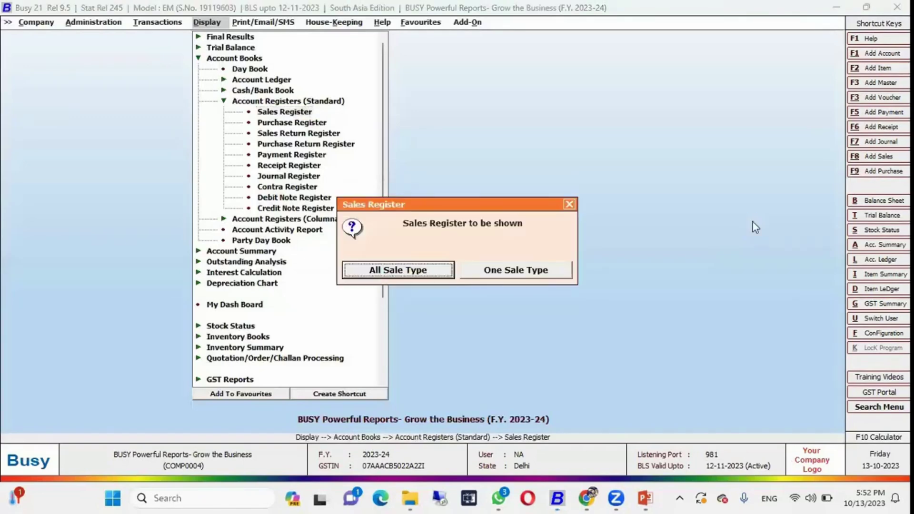
pyautogui.press('Return')
pyautogui.press('Return')
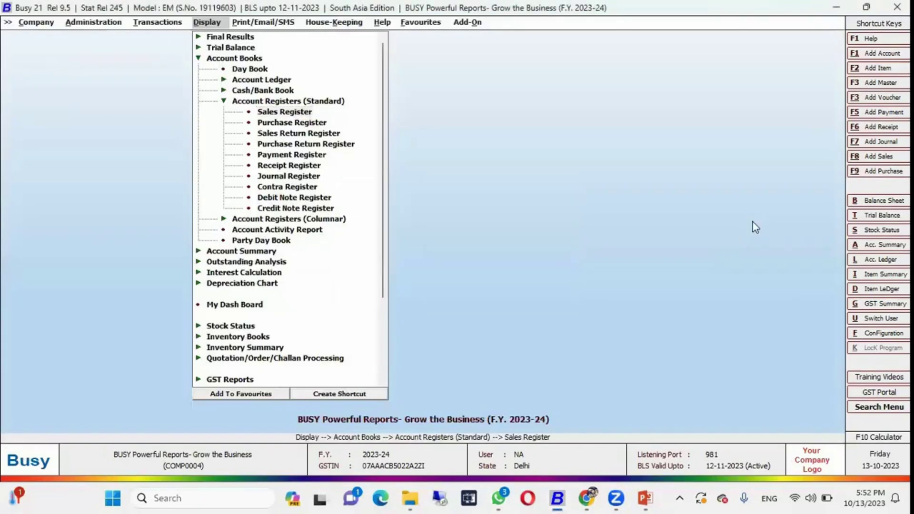
# Step: Generate the Sales Register in the CR format for all voucher series from 01-04-2023 to 04-09-2023
pyautogui.press('Down')
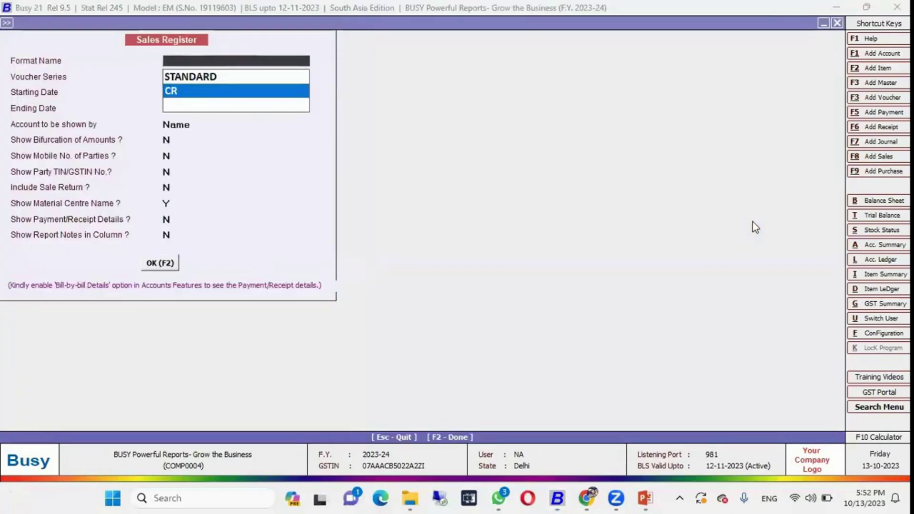
pyautogui.press('Up')
pyautogui.press('Down')
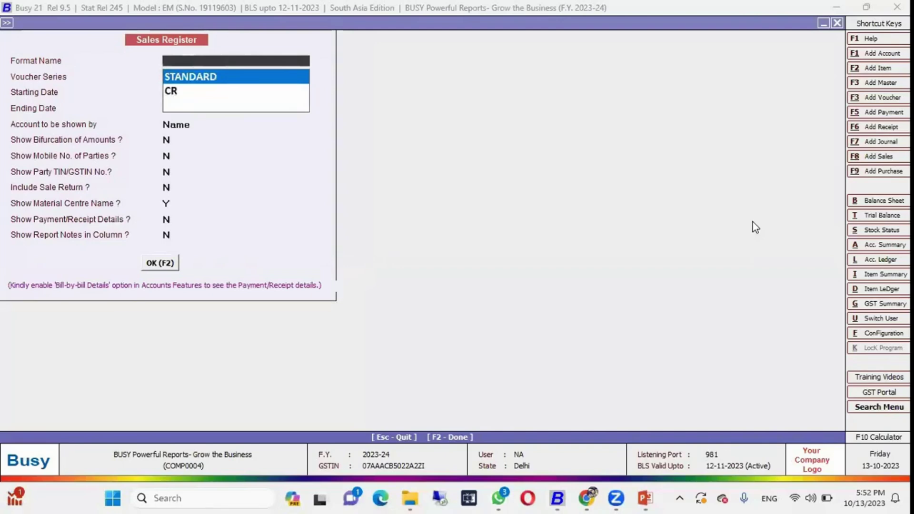
pyautogui.press('Down')
pyautogui.press('Return')
pyautogui.press('Return')
pyautogui.press('Return')
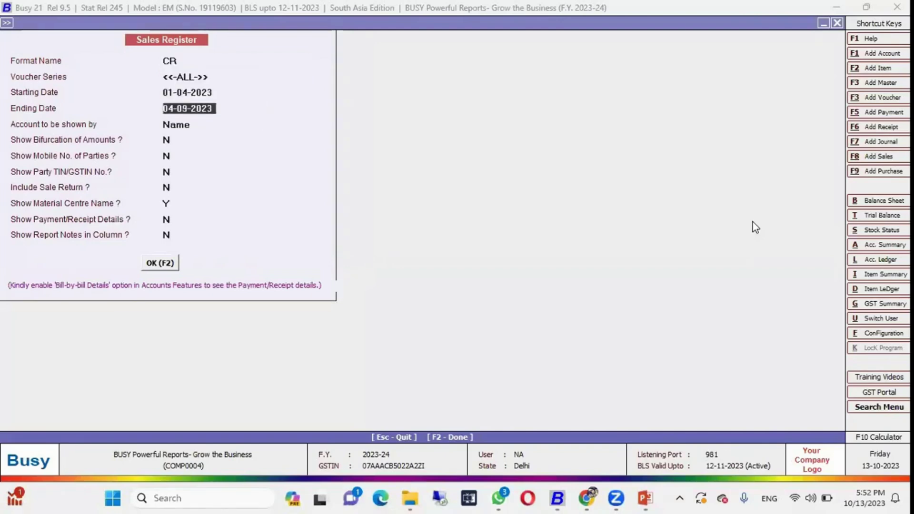
pyautogui.press('Return')
pyautogui.press('Return')
pyautogui.press('Return')
pyautogui.press('Return')
pyautogui.press('Return')
pyautogui.press('Return')
pyautogui.press('Return')
pyautogui.press('Return')
pyautogui.press('Return')
pyautogui.press('Return')
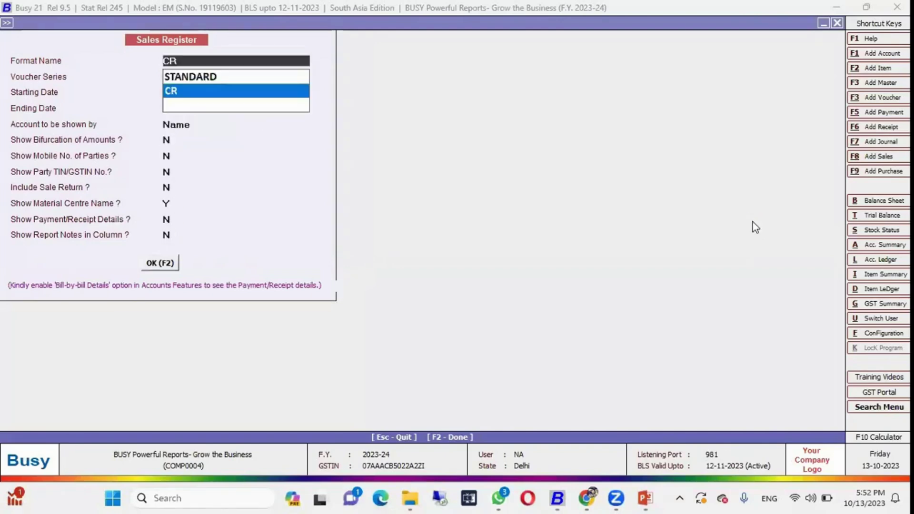
pyautogui.press('F2')
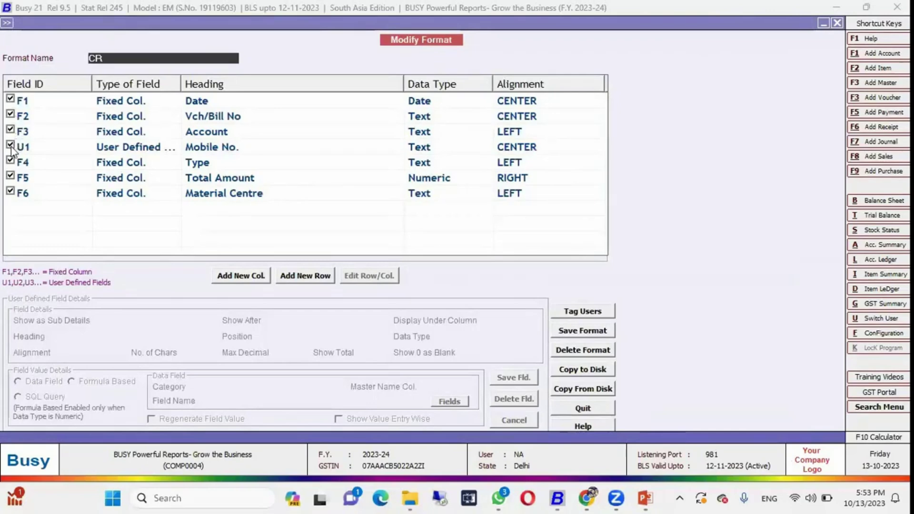
# Step: Exclude the Type and Material Centre columns from the CR format, save it, and redisplay the Sales Register
pyautogui.click(207, 165)
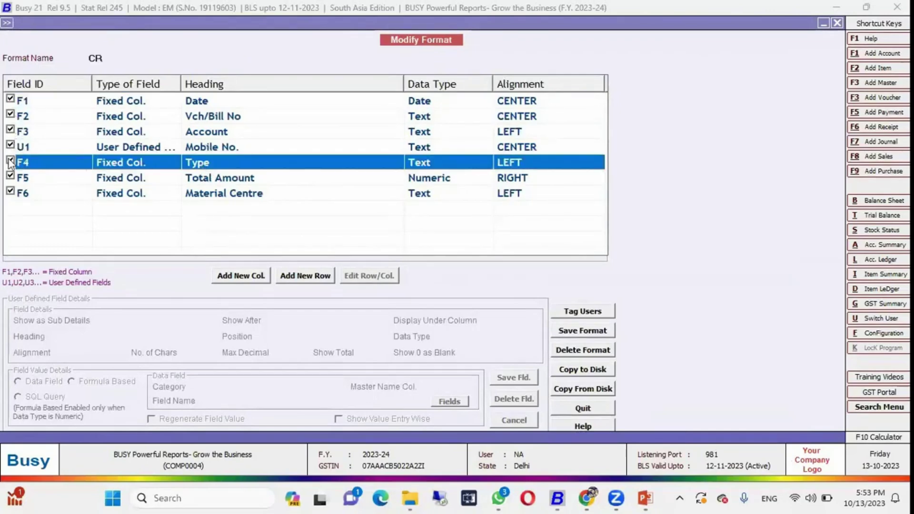
pyautogui.click(10, 161)
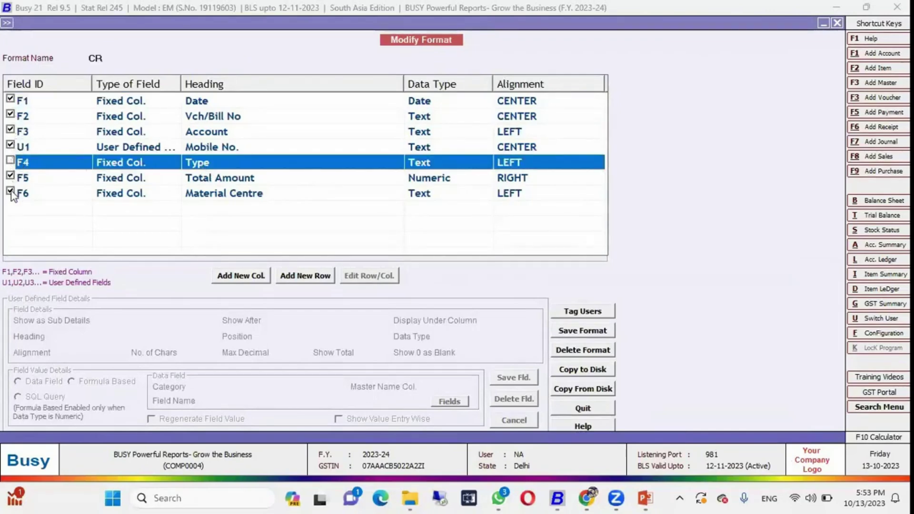
pyautogui.click(10, 191)
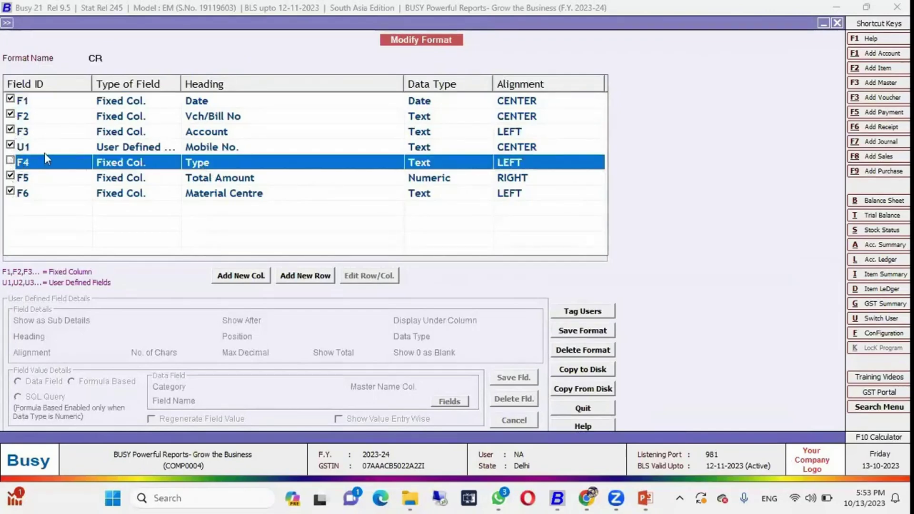
pyautogui.click(593, 333)
pyautogui.press('Return')
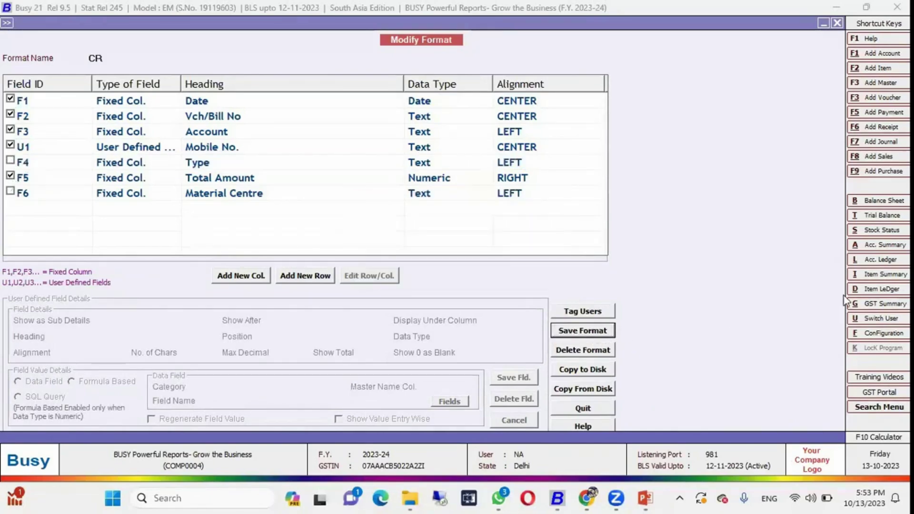
pyautogui.press('Escape')
pyautogui.press('F2')
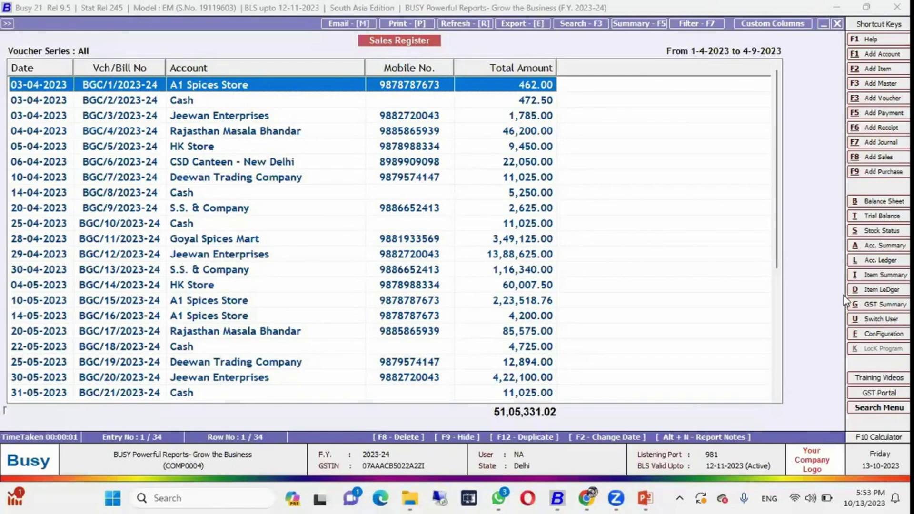
# Step: Leave the Sales Register and open the Account Registers configuration for columnar reports
pyautogui.press('Escape')
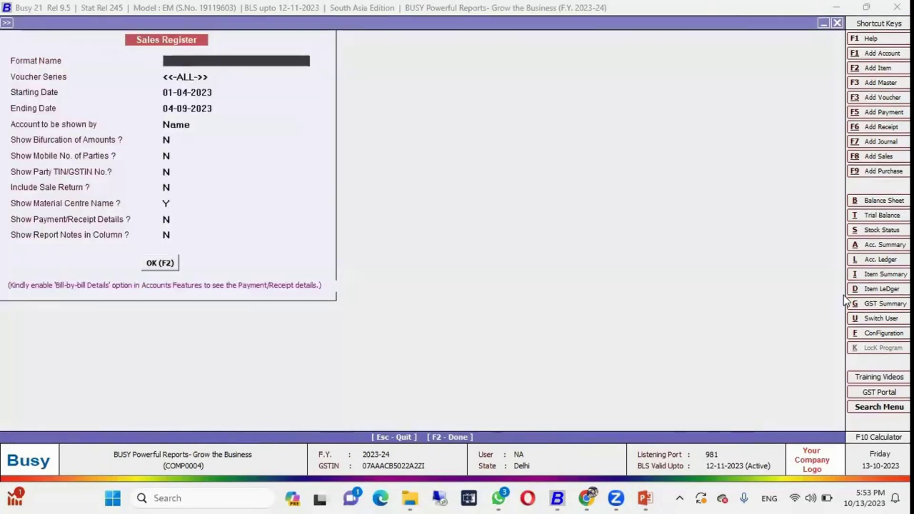
pyautogui.press('Escape')
pyautogui.press('Escape')
pyautogui.press('Escape')
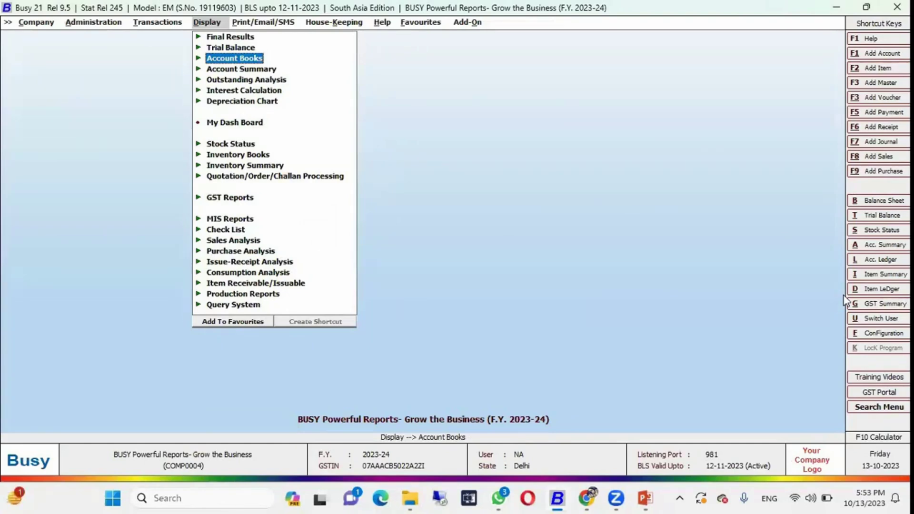
pyautogui.press('Left')
pyautogui.press('Left')
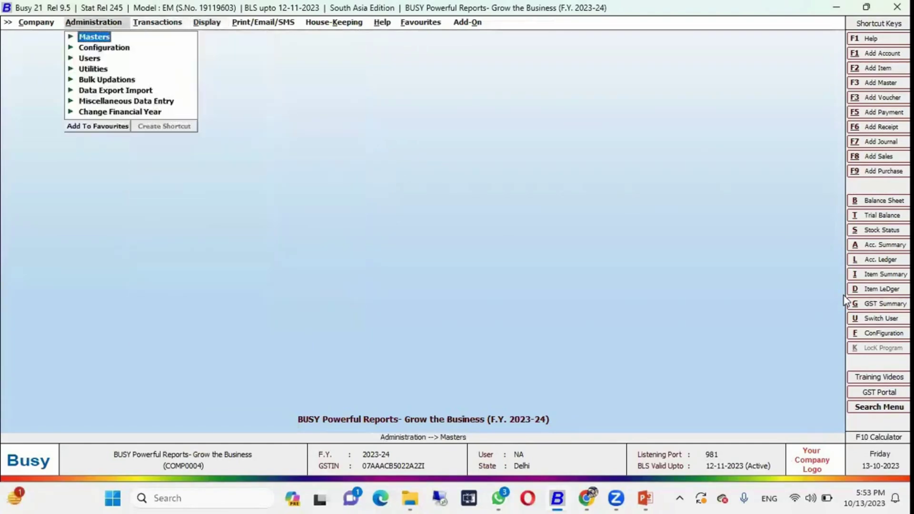
pyautogui.press('Down')
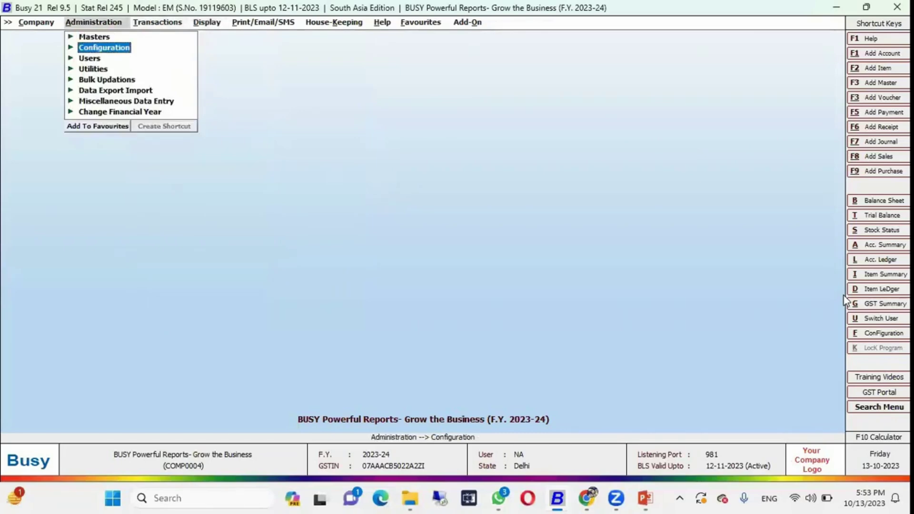
pyautogui.press('Return')
pyautogui.press('Down')
pyautogui.press('Down')
pyautogui.press('Down')
pyautogui.press('Down')
pyautogui.press('Down')
pyautogui.press('Down')
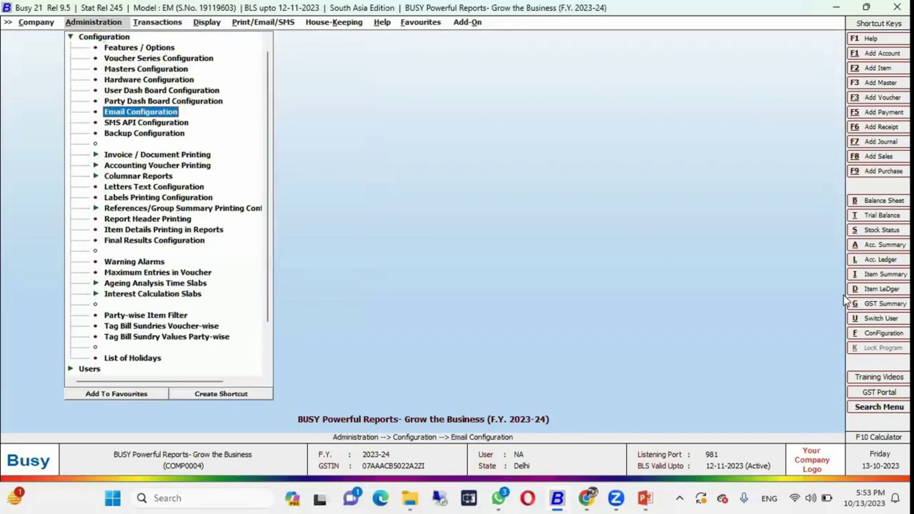
pyautogui.press('Down')
pyautogui.press('Down')
pyautogui.press('Down')
pyautogui.press('Down')
pyautogui.press('Down')
pyautogui.press('Return')
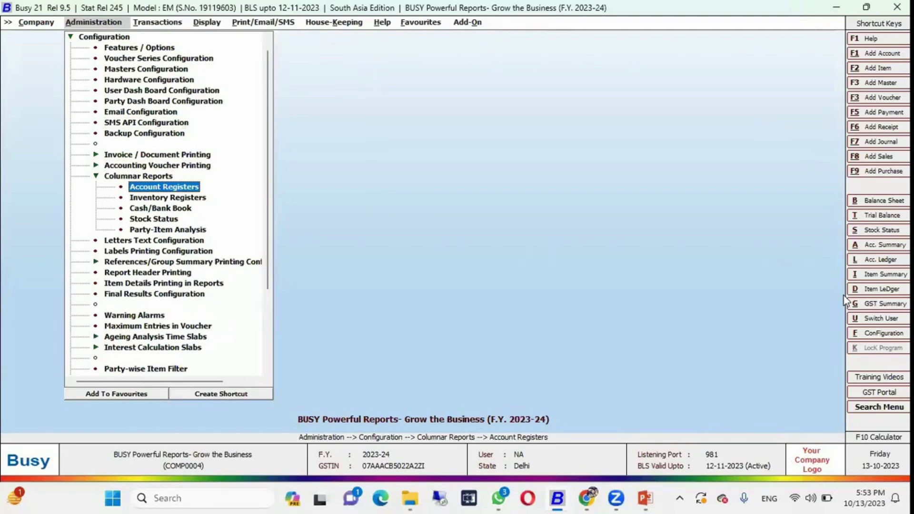
pyautogui.press('Return')
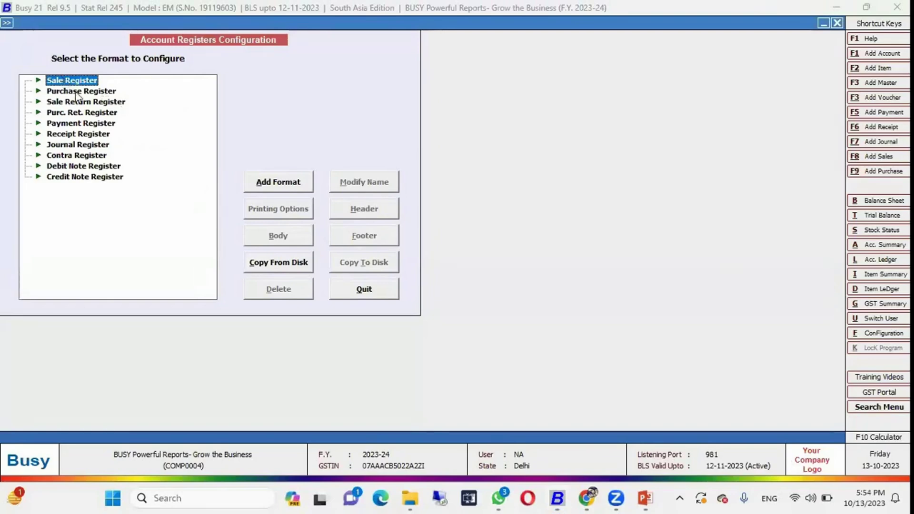
# Step: Add a new Sale Register format named SR001 and save it
pyautogui.click(274, 181)
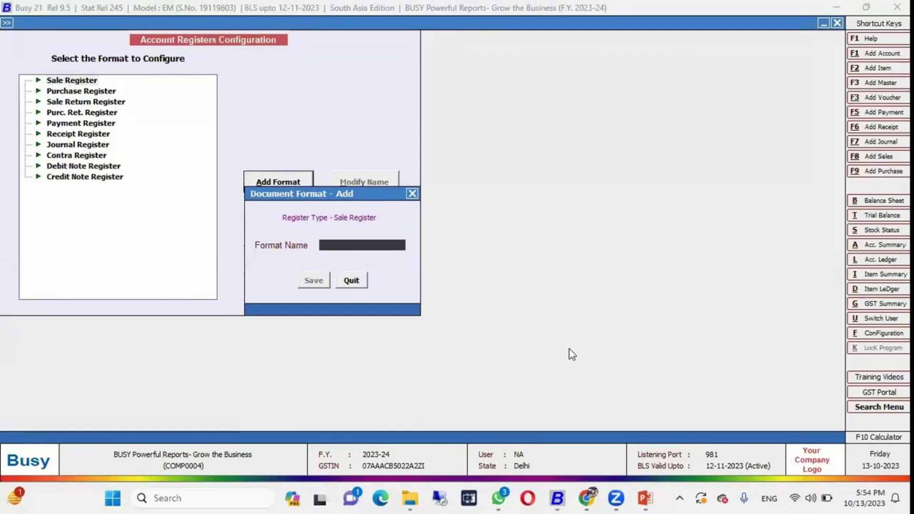
pyautogui.write('SR001')
pyautogui.press('Return')
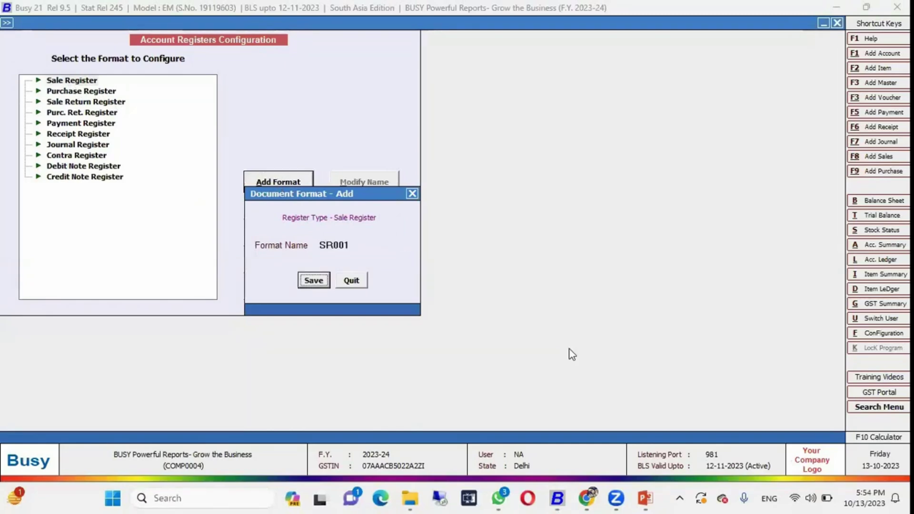
pyautogui.press('Return')
# Step: Open the body column configuration of the SR001 Sale Register format without loading the default columns
pyautogui.press('Right')
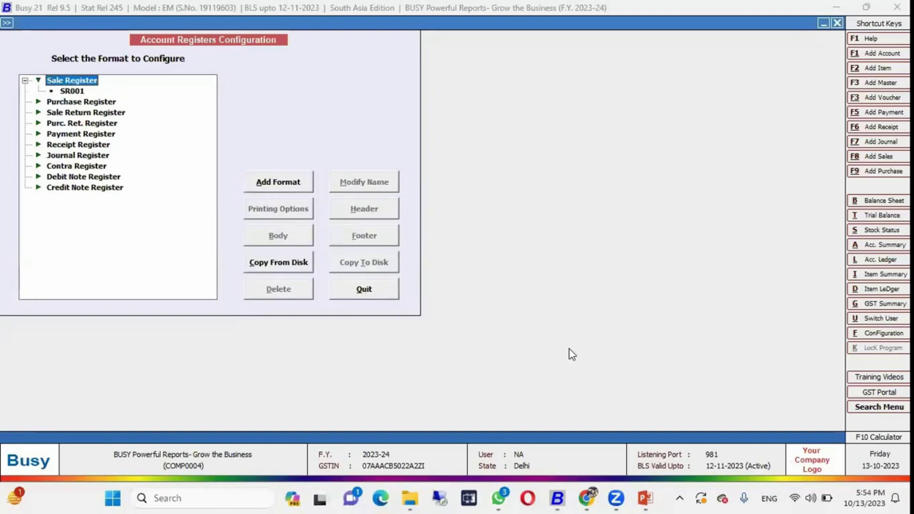
pyautogui.press('Down')
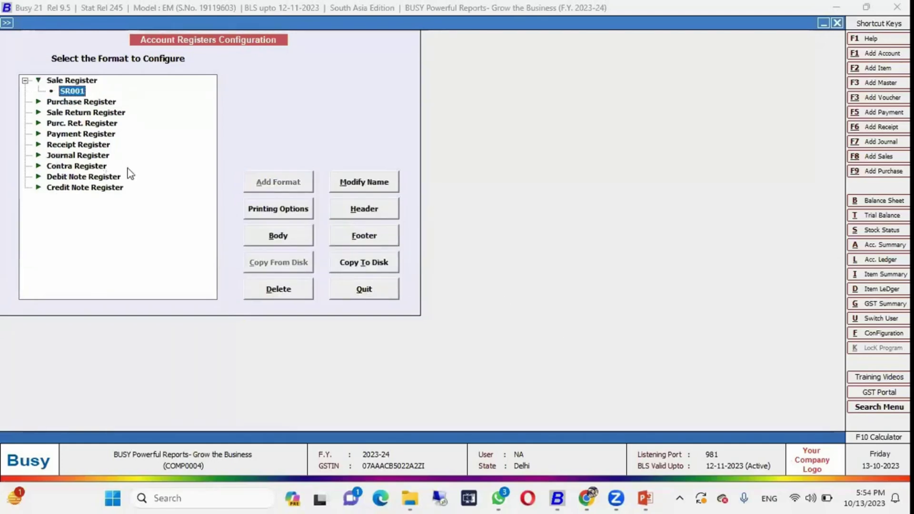
pyautogui.click(290, 241)
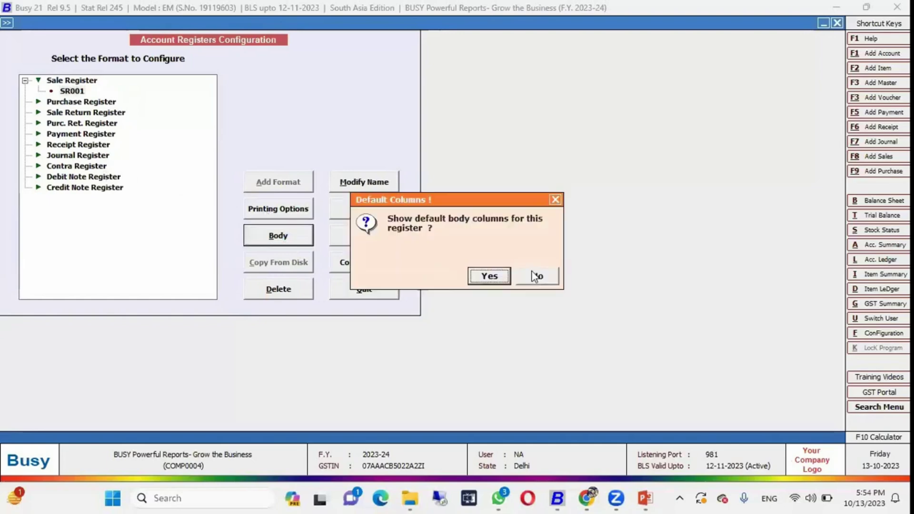
pyautogui.click(535, 277)
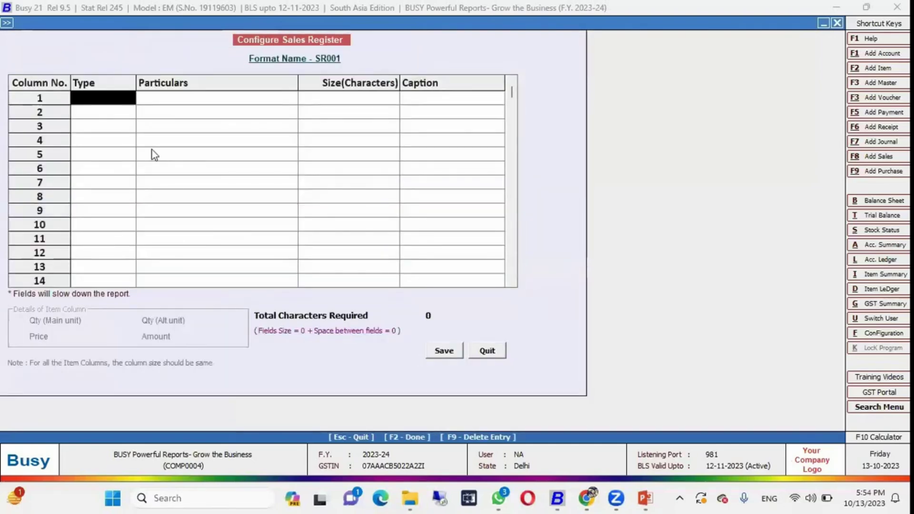
# Step: Set column 1 to the Vch. Field VCH/BILL_DATE from the Voucher Header group, keeping its default size and caption
pyautogui.press('space')
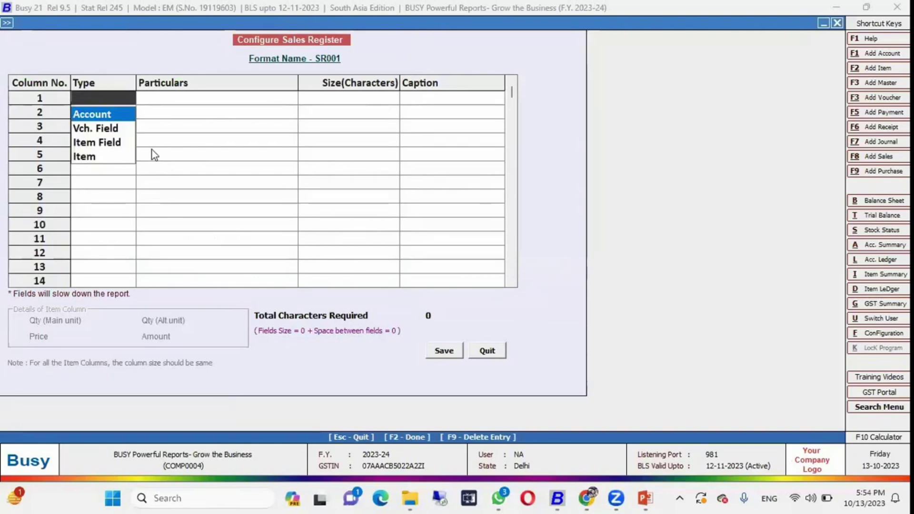
pyautogui.press('Down')
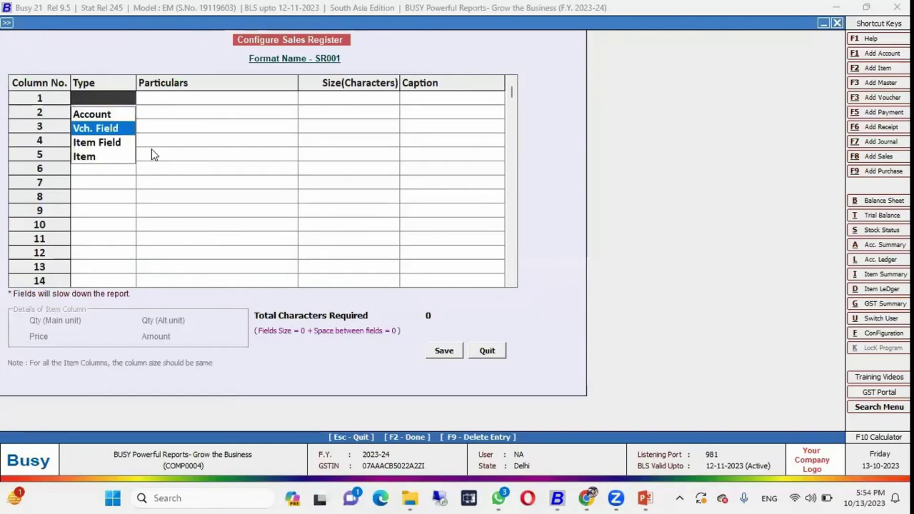
pyautogui.press('Return')
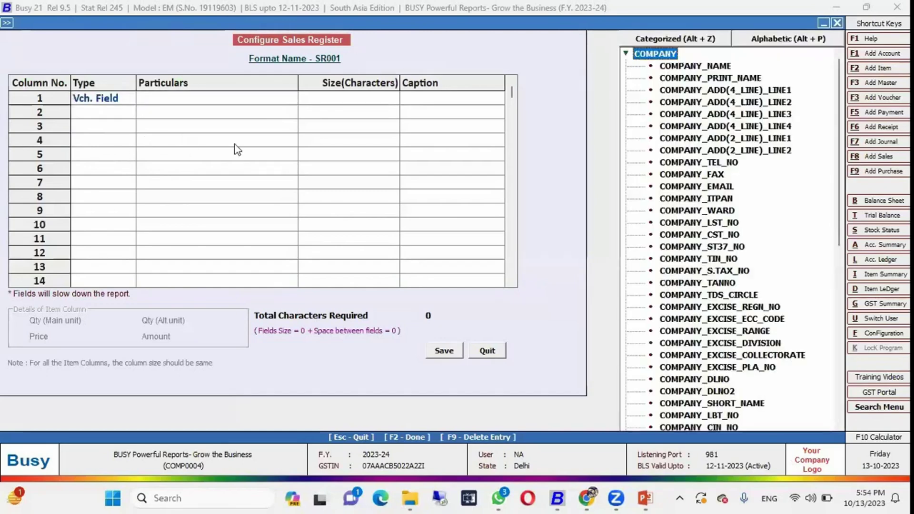
pyautogui.press('Down')
pyautogui.press('Down')
pyautogui.press('Up')
pyautogui.press('Up')
pyautogui.press('Left')
pyautogui.press('Down')
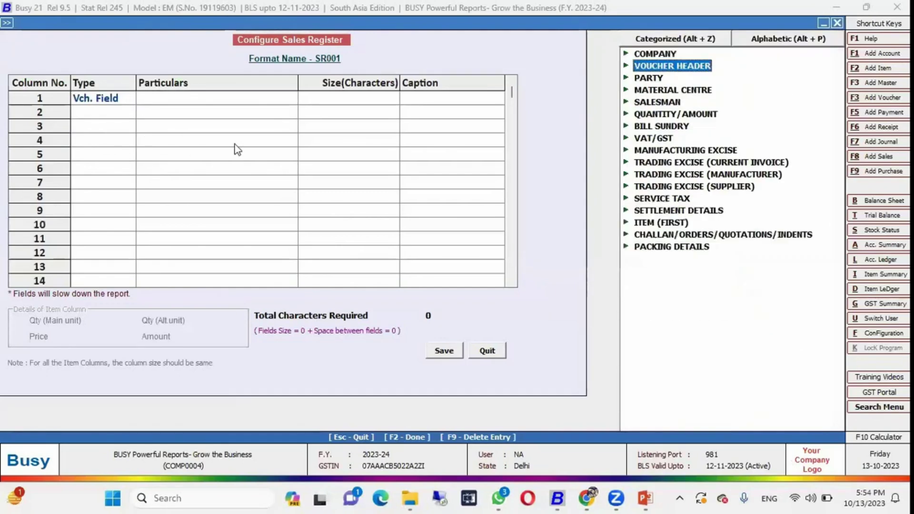
pyautogui.press('Right')
pyautogui.press('Down')
pyautogui.press('Down')
pyautogui.press('Return')
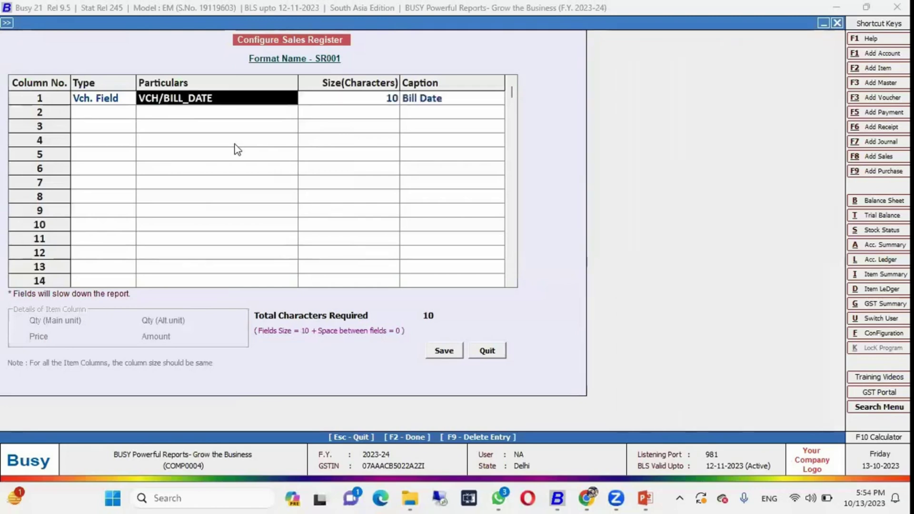
pyautogui.press('Return')
pyautogui.press('Return')
# Step: Set column 2 to the Vch. Field VCH/BILL_NO, keeping its default size and caption
pyautogui.press('Return')
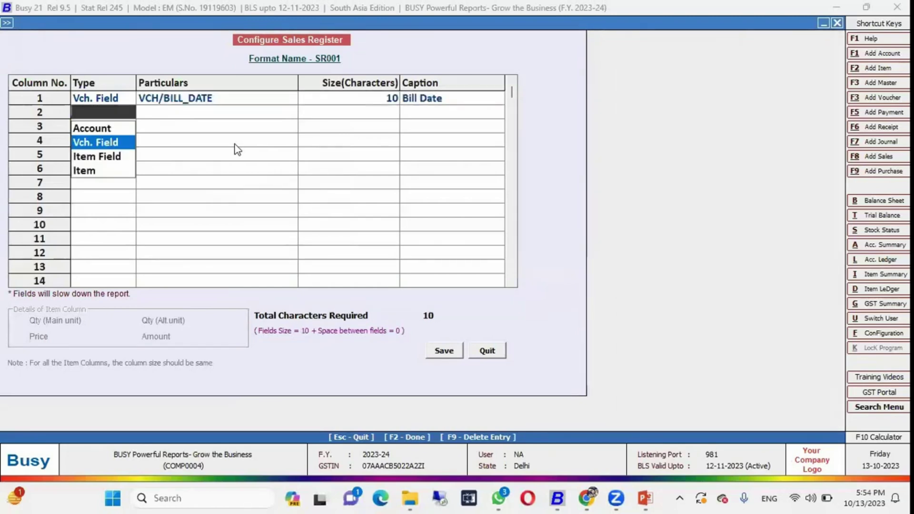
pyautogui.press('Return')
pyautogui.press('Up')
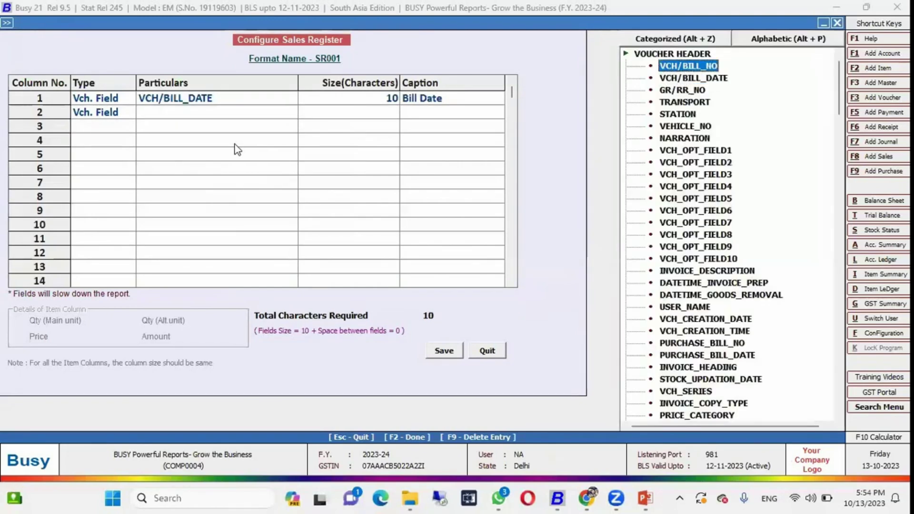
pyautogui.press('Return')
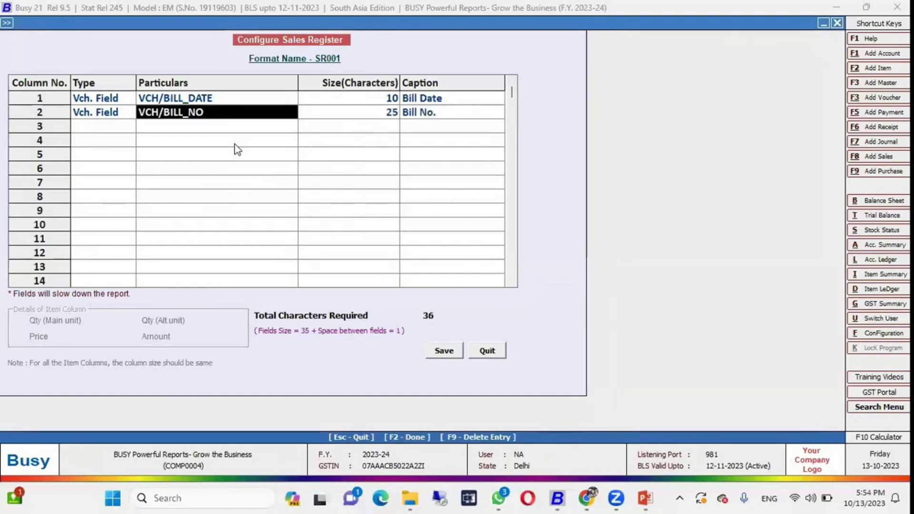
pyautogui.press('Return')
pyautogui.press('Return')
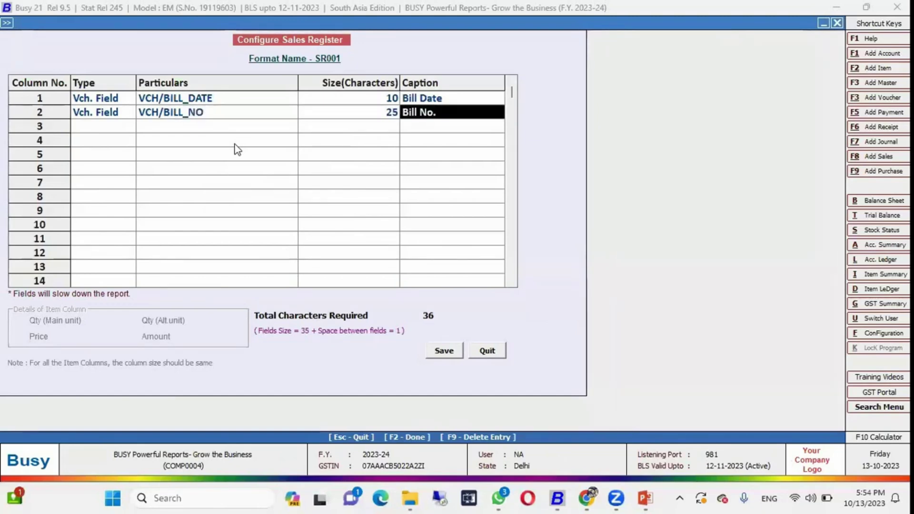
# Step: Set column 3 to the Vch. Field PARTY_NAME from the Party group, keeping its default size
pyautogui.press('Return')
pyautogui.press('Return')
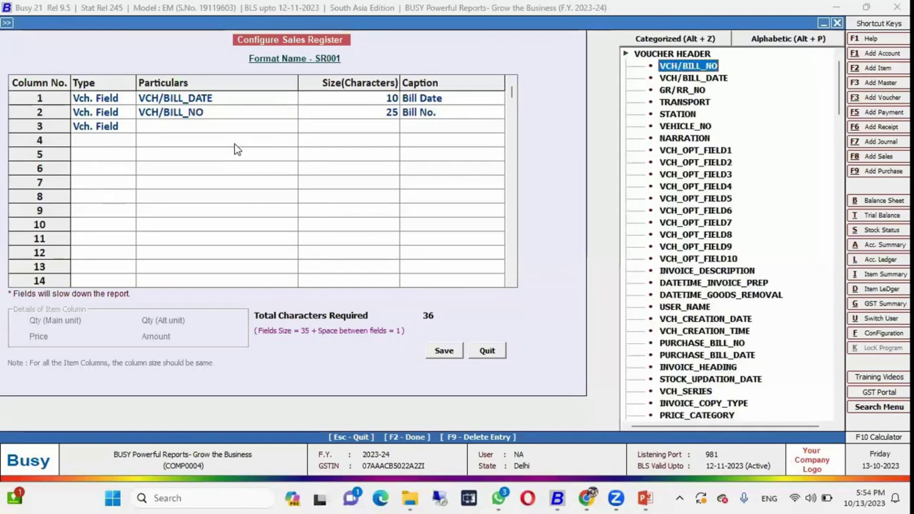
pyautogui.press('Left')
pyautogui.press('Left')
pyautogui.press('Down')
pyautogui.press('Right')
pyautogui.press('Right')
pyautogui.press('Down')
pyautogui.press('Down')
pyautogui.press('Down')
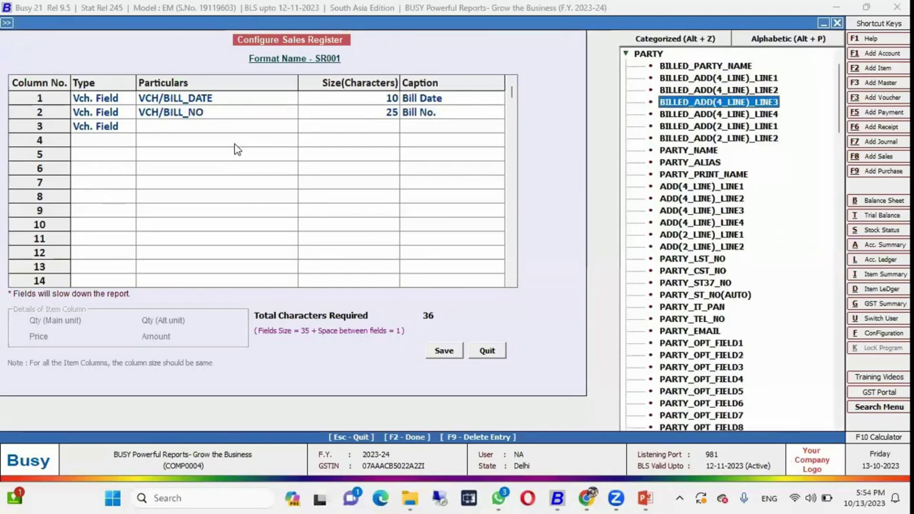
pyautogui.press('Down')
pyautogui.press('Down')
pyautogui.press('Down')
pyautogui.press('Down')
pyautogui.press('Return')
pyautogui.press('Return')
pyautogui.press('Return')
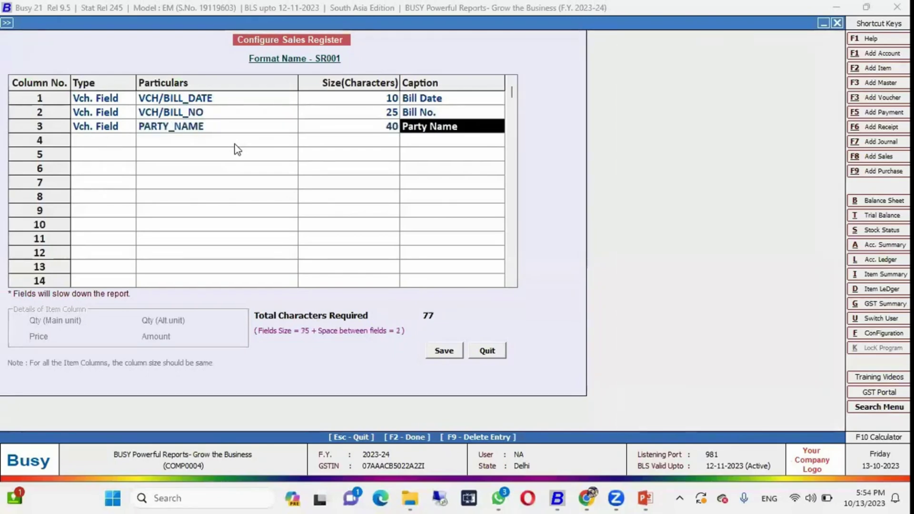
# Step: Change the caption of the PARTY_NAME column to Customer
pyautogui.press('Return')
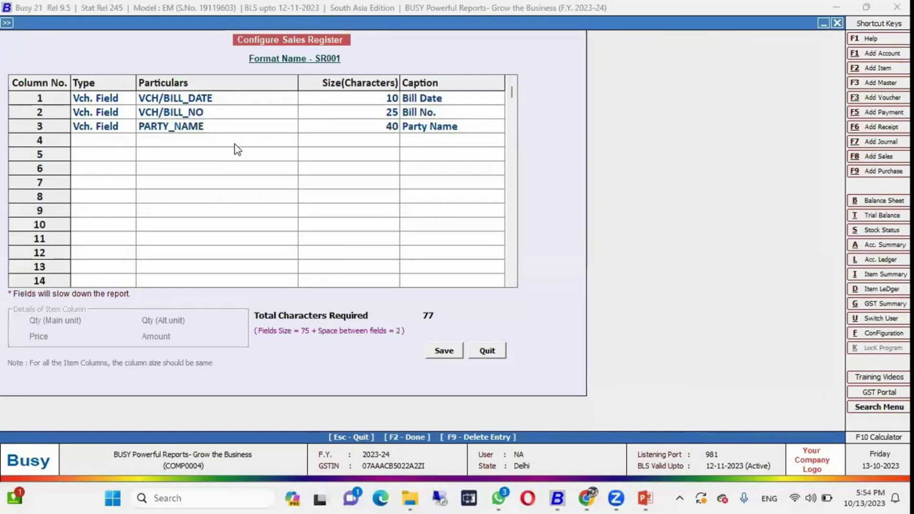
pyautogui.click(461, 126)
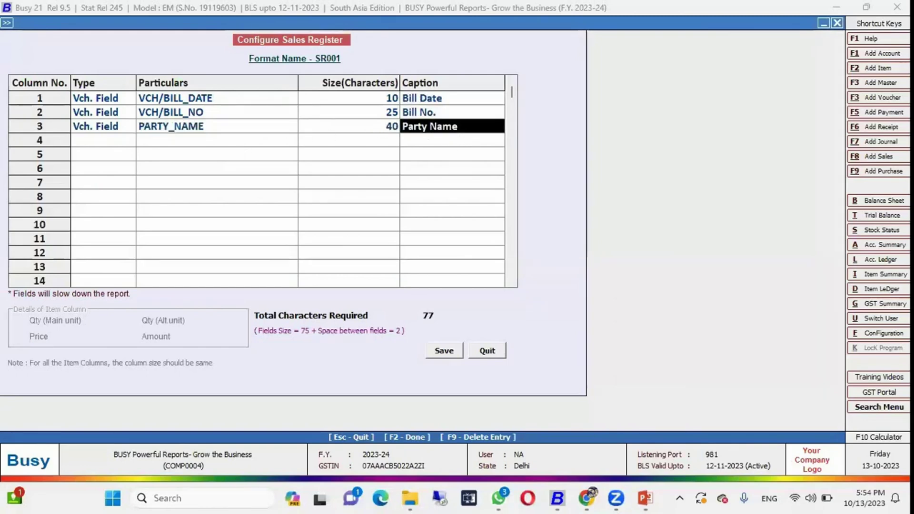
pyautogui.write('Customer')
pyautogui.press('Return')
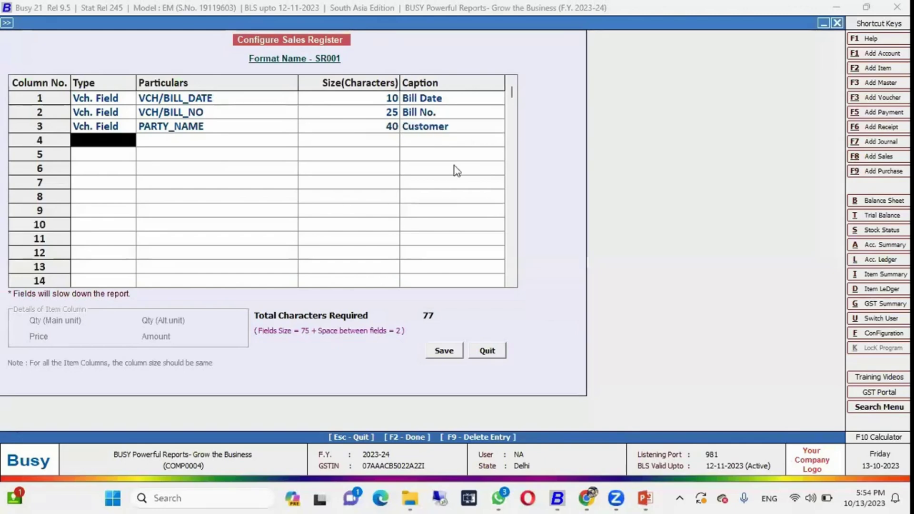
# Step: Set column 4 to the Vch. Field MC_NAME from the Material Centre group, keeping its default size and caption
pyautogui.press('Down')
pyautogui.press('Up')
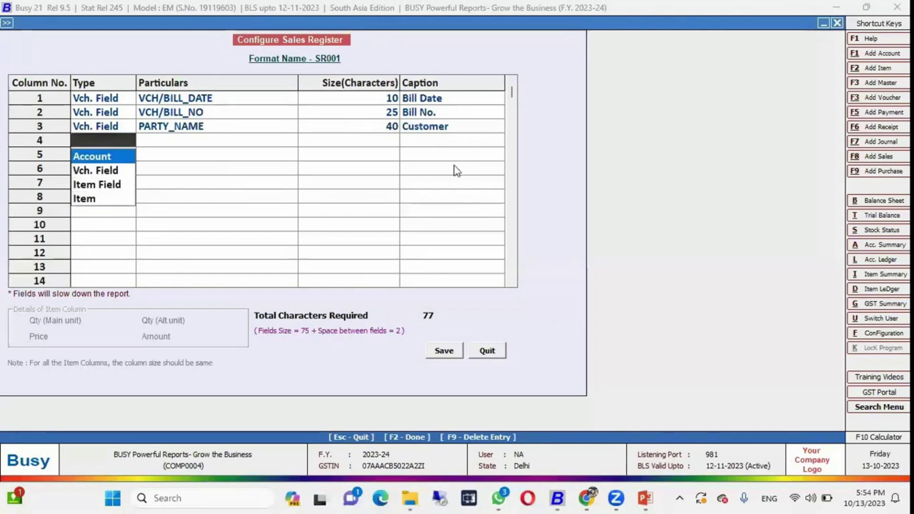
pyautogui.press('Down')
pyautogui.press('Return')
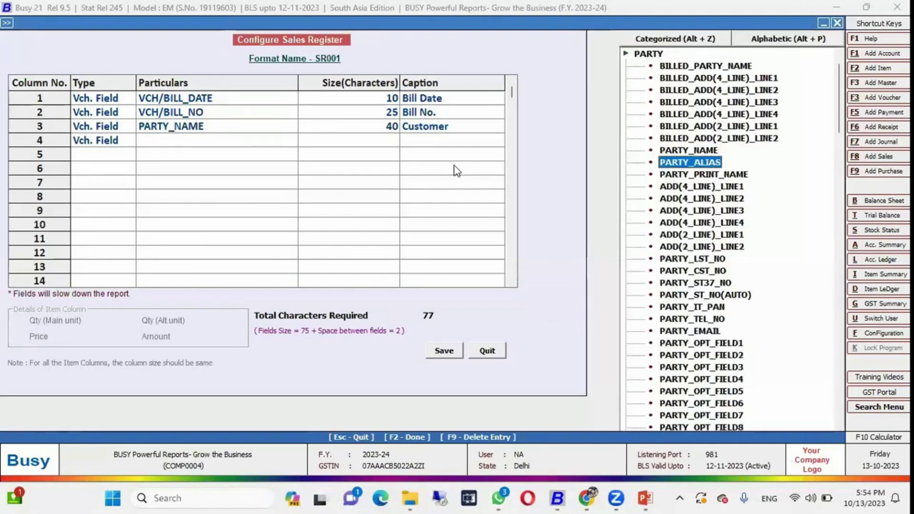
pyautogui.press('Up')
pyautogui.press('Up')
pyautogui.press('Up')
pyautogui.press('Up')
pyautogui.press('Up')
pyautogui.press('Up')
pyautogui.press('Up')
pyautogui.press('Up')
pyautogui.press('Up')
pyautogui.press('Left')
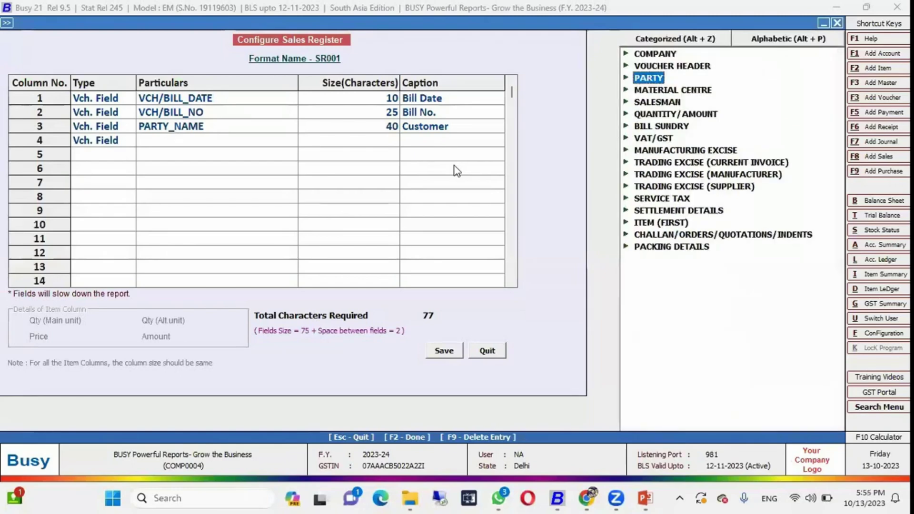
pyautogui.press('Down')
pyautogui.press('Down')
pyautogui.press('Up')
pyautogui.press('Right')
pyautogui.press('Down')
pyautogui.press('Return')
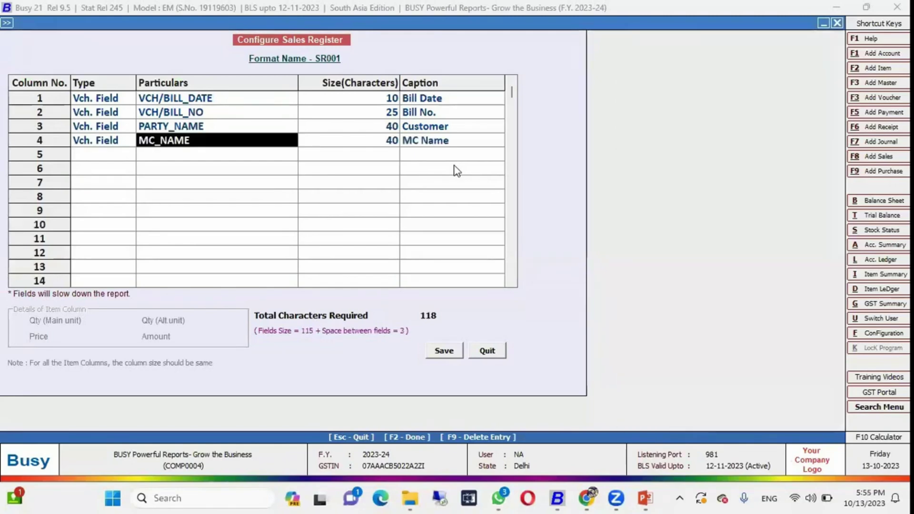
pyautogui.press('Return')
pyautogui.press('Return')
# Step: Set column 5 to the Item Field ITEM_NAME from the Item group, keeping its default size and caption
pyautogui.press('Return')
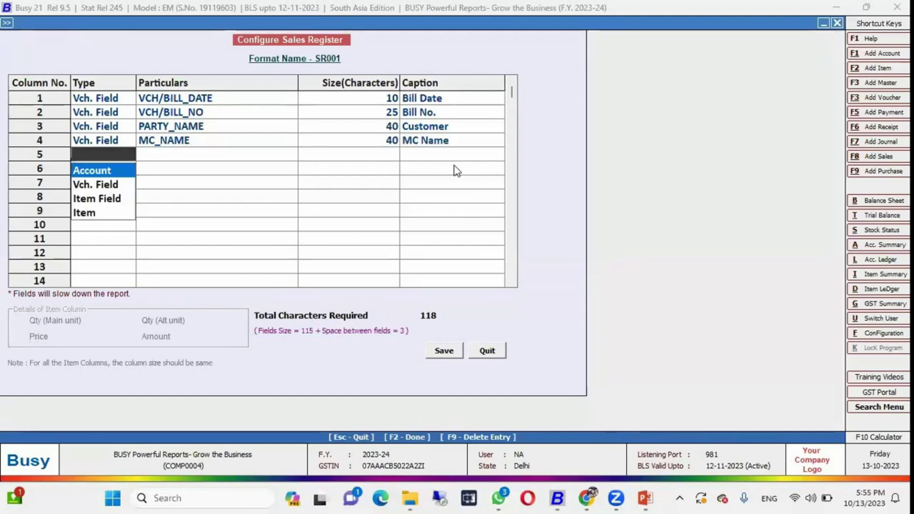
pyautogui.press('Down')
pyautogui.press('Down')
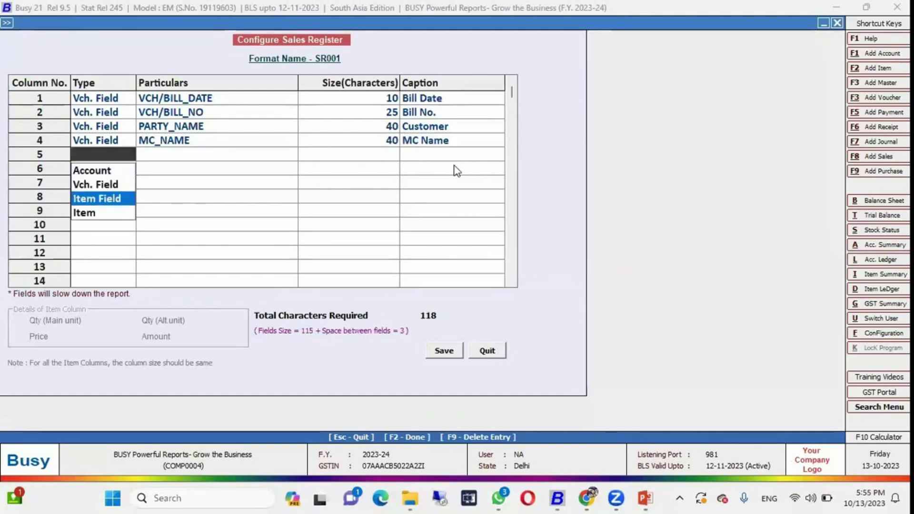
pyautogui.press('Return')
pyautogui.press('Down')
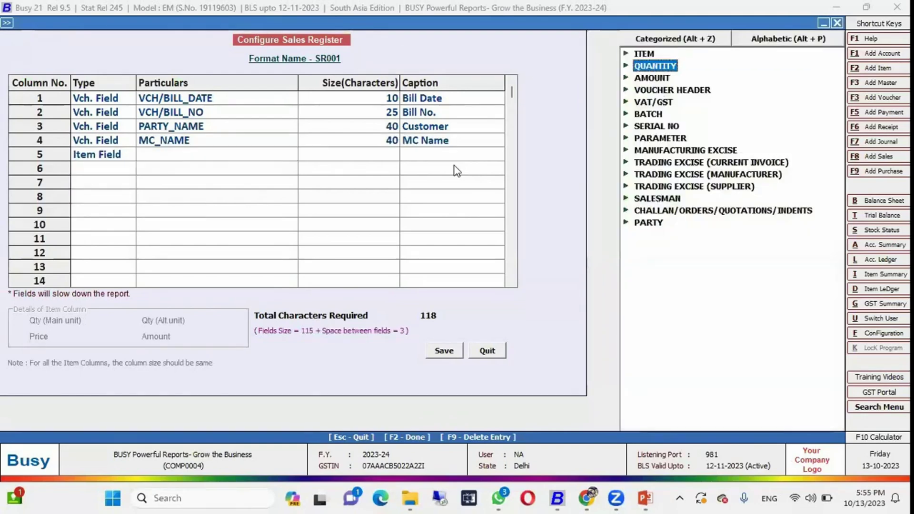
pyautogui.press('Up')
pyautogui.press('Right')
pyautogui.press('Down')
pyautogui.press('Down')
pyautogui.press('Down')
pyautogui.press('Up')
pyautogui.press('Return')
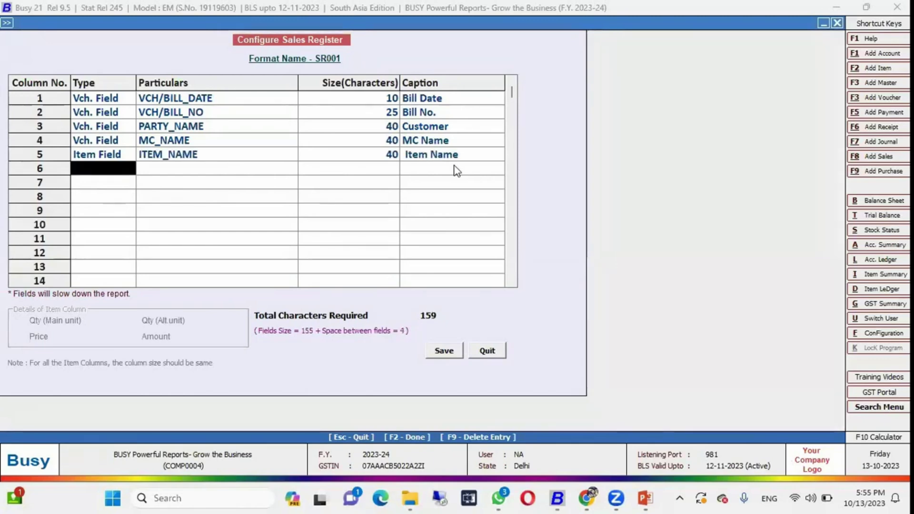
pyautogui.press('Up')
pyautogui.press('Down')
pyautogui.press('Return')
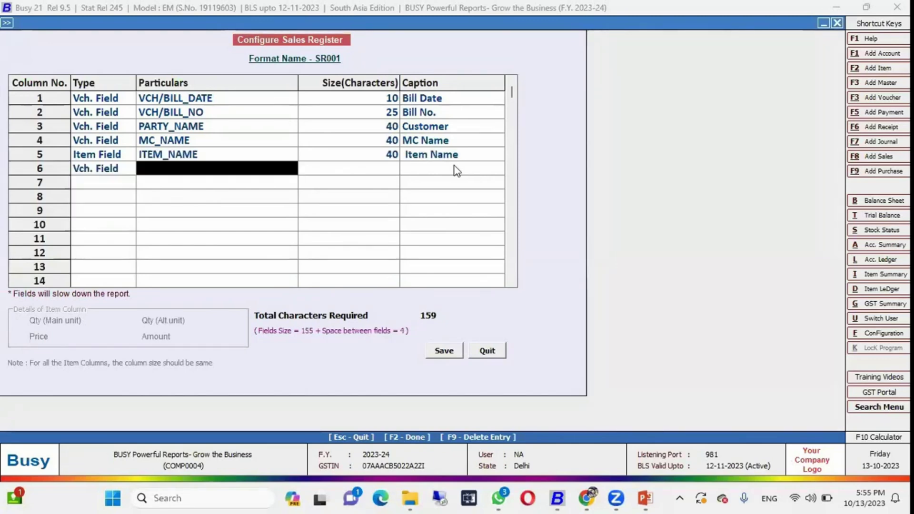
pyautogui.press('Left')
pyautogui.press('Left')
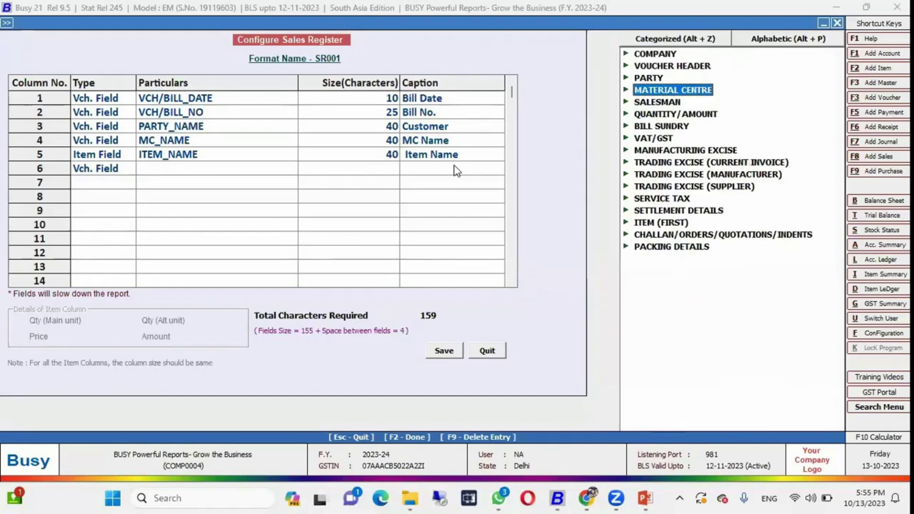
pyautogui.press('Escape')
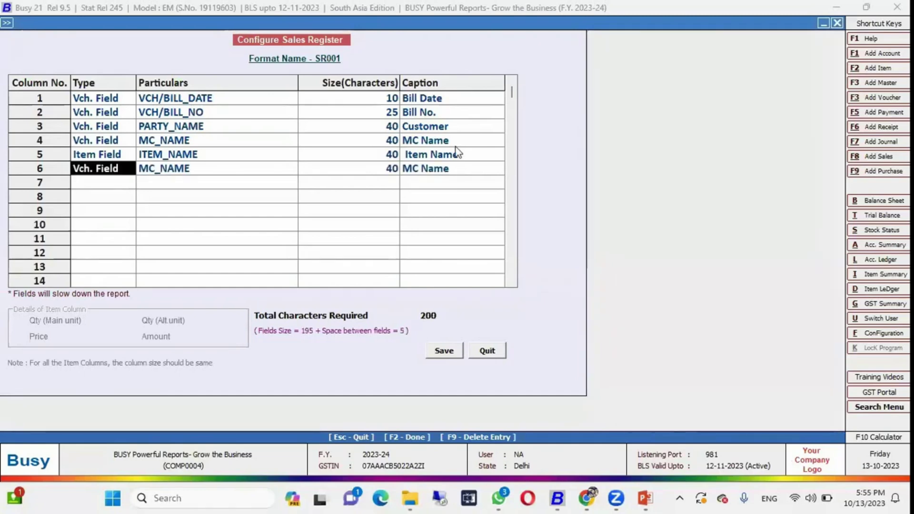
# Step: Set column 6 to the Item Field QUANTITY with its default size and caption, and save the SR001 body configuration
pyautogui.press('Return')
pyautogui.press('Down')
pyautogui.press('Return')
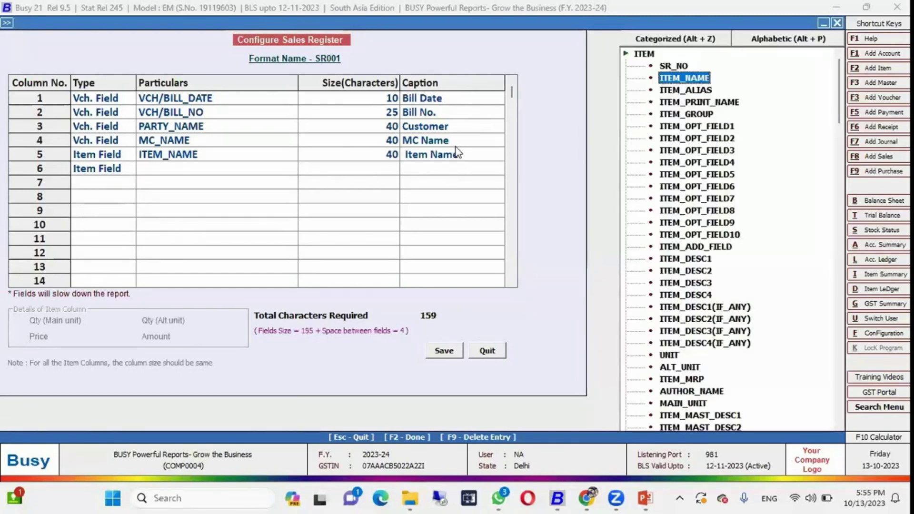
pyautogui.press('Left')
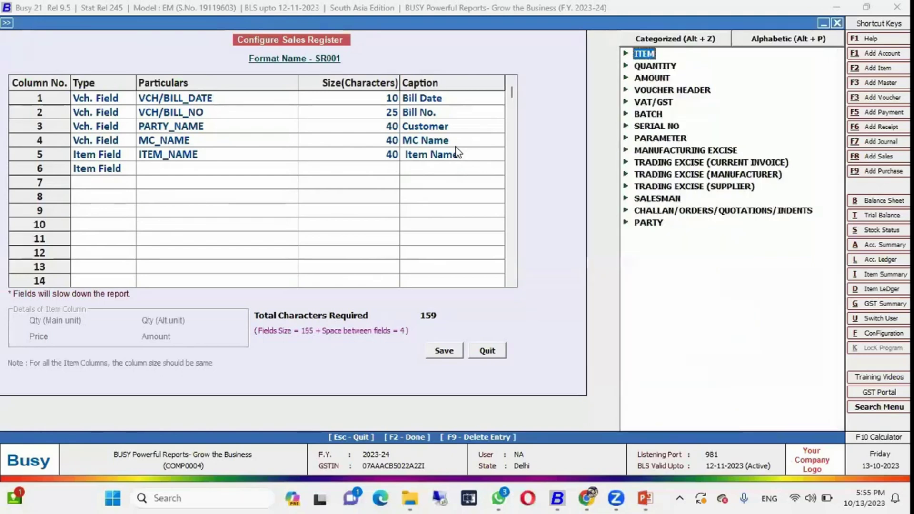
pyautogui.press('Down')
pyautogui.press('Right')
pyautogui.press('Down')
pyautogui.press('Return')
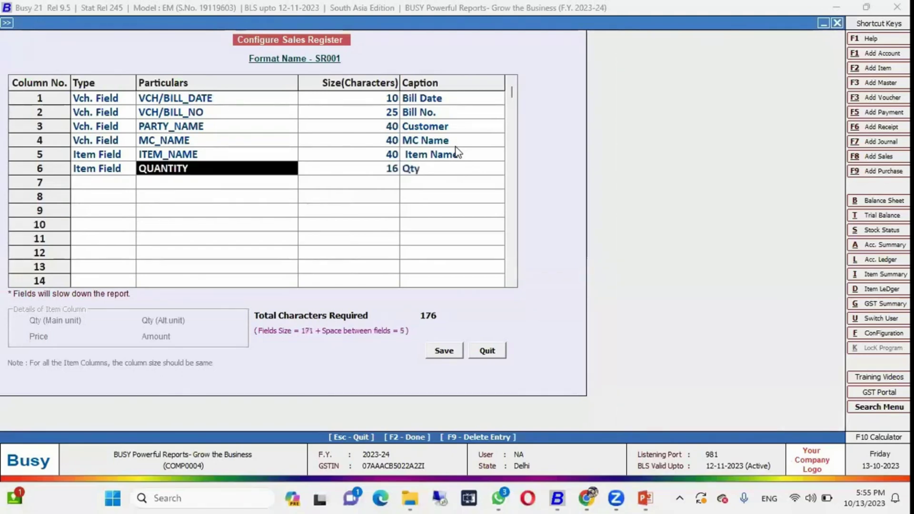
pyautogui.press('Return')
pyautogui.press('Return')
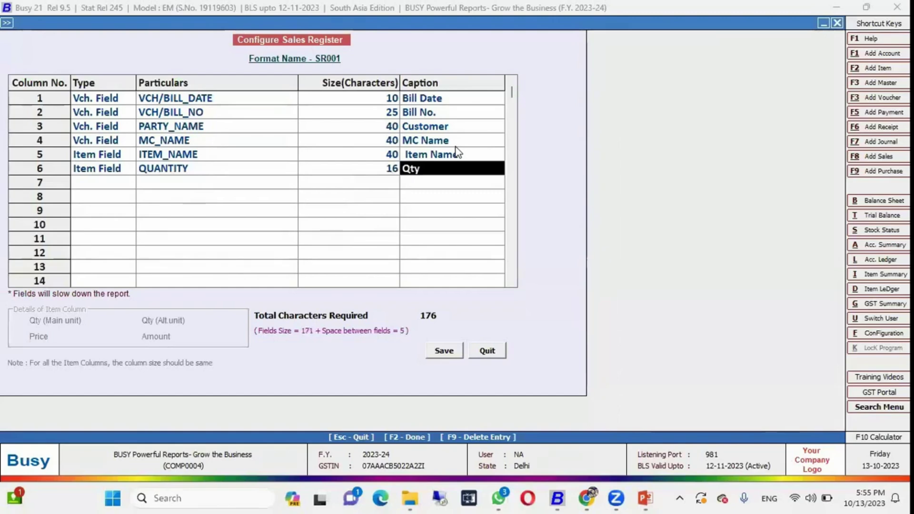
pyautogui.click(443, 351)
pyautogui.press('Return')
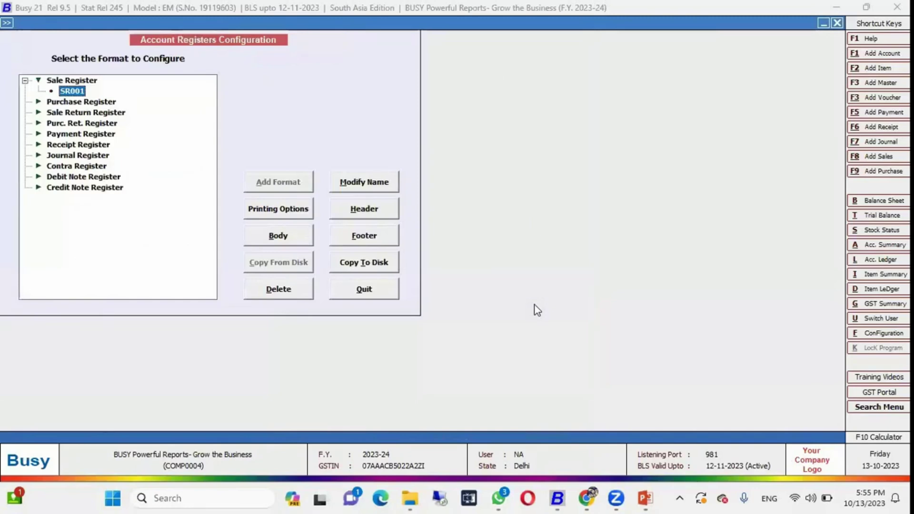
# Step: Leave the account registers configuration and open the columnar Sales Register from the account books
pyautogui.press('Escape')
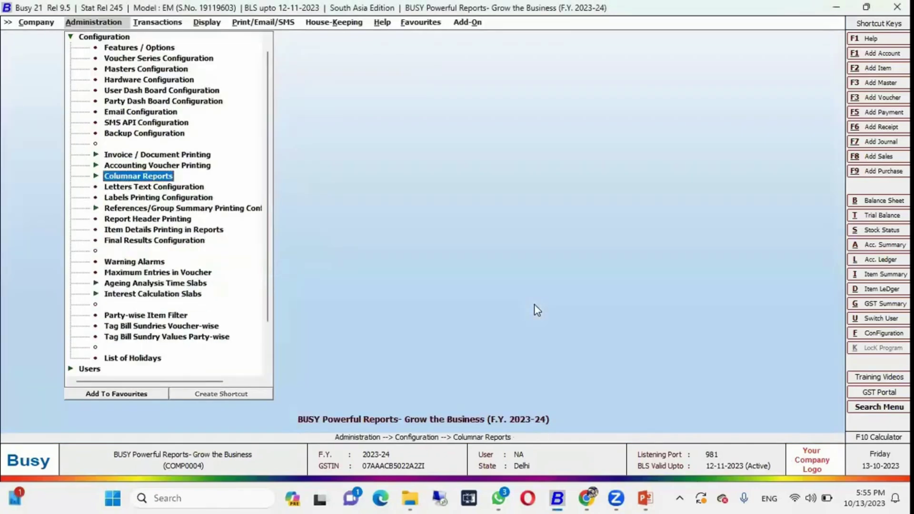
pyautogui.press('Right')
pyautogui.press('Right')
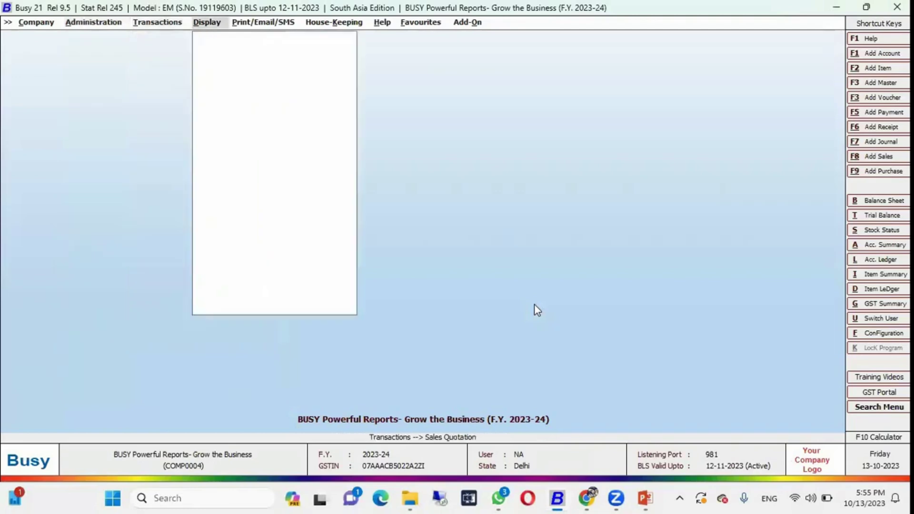
pyautogui.press('Return')
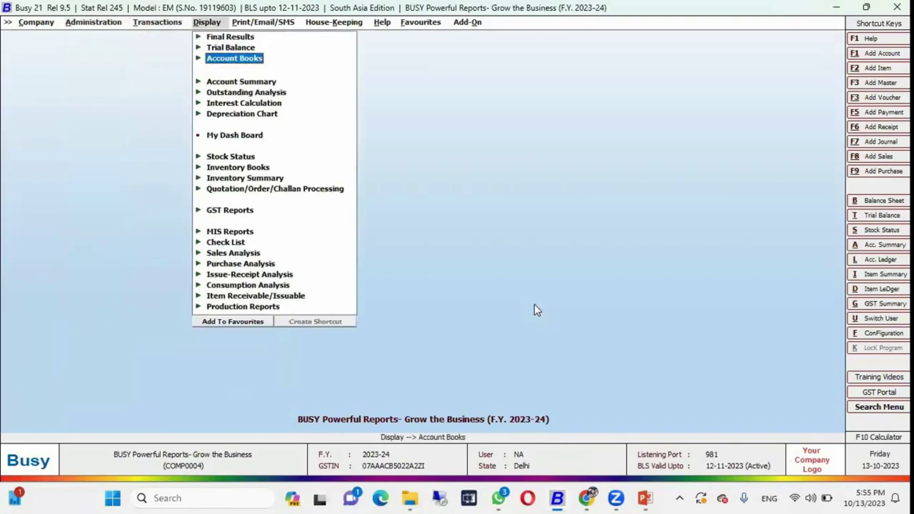
pyautogui.press('Down')
pyautogui.press('Down')
pyautogui.press('Down')
pyautogui.press('Down')
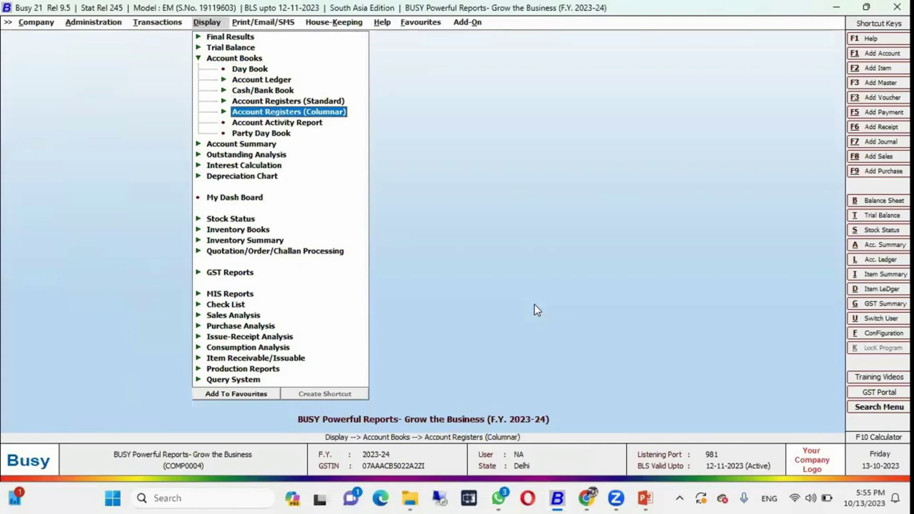
pyautogui.press('Up')
pyautogui.press('Down')
pyautogui.press('Return')
pyautogui.press('Return')
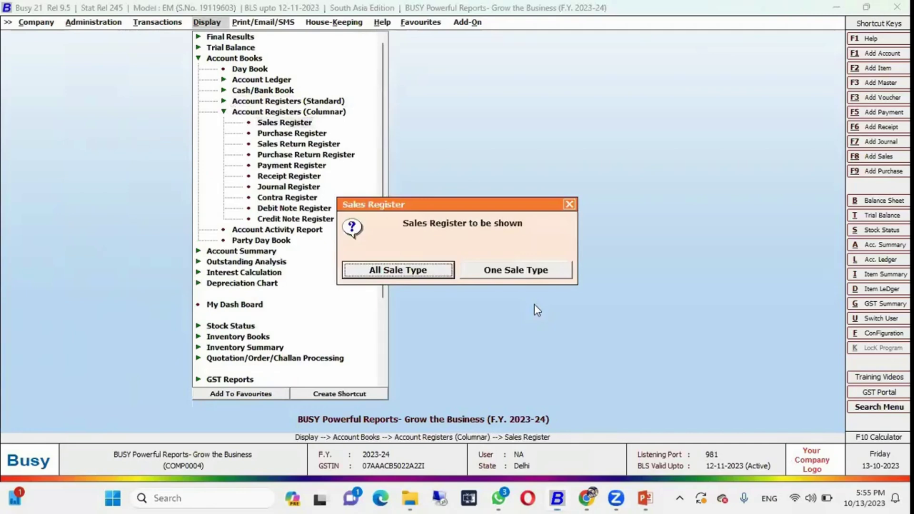
# Step: Choose all sale types for the Sales Register, keep all voucher series, and select SR001 as the printing format
pyautogui.press('Return')
pyautogui.press('Return')
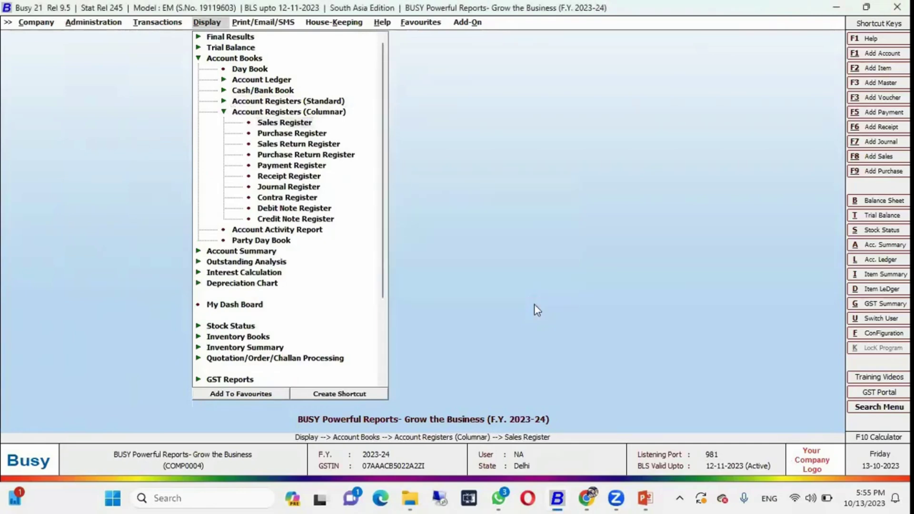
pyautogui.press('Return')
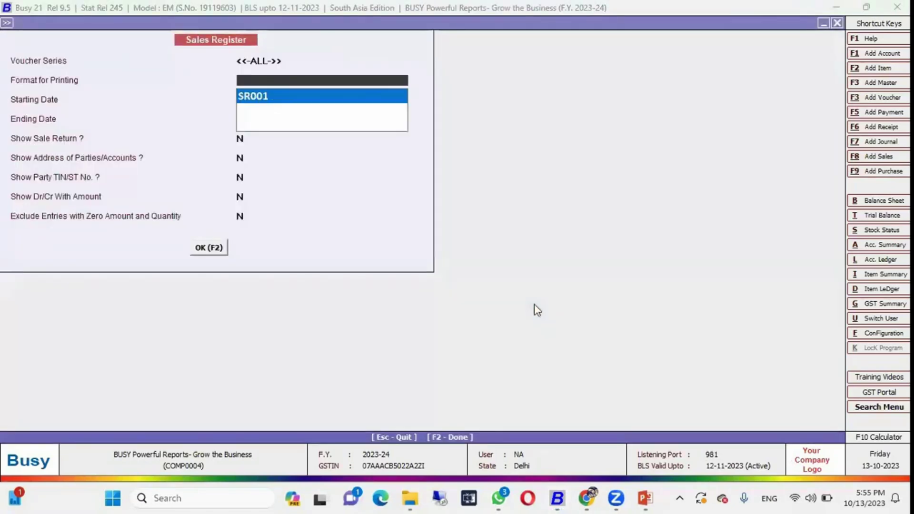
pyautogui.press('Return')
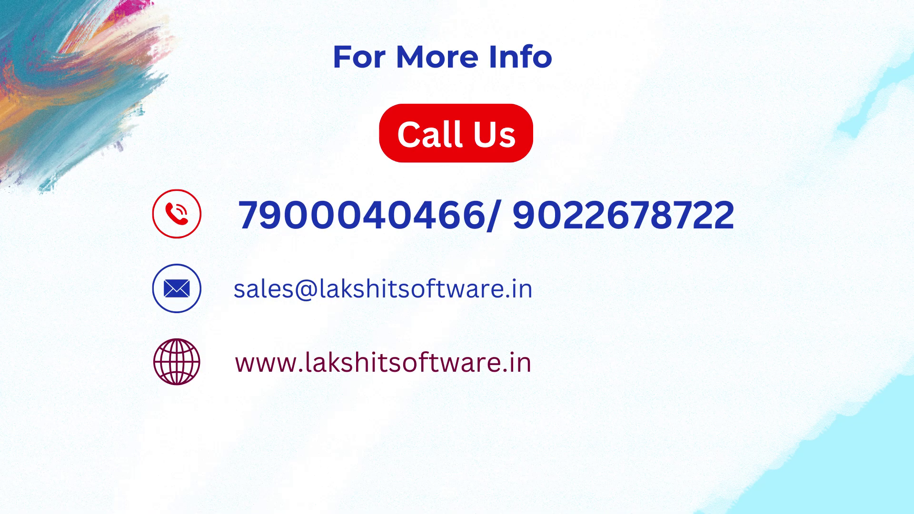